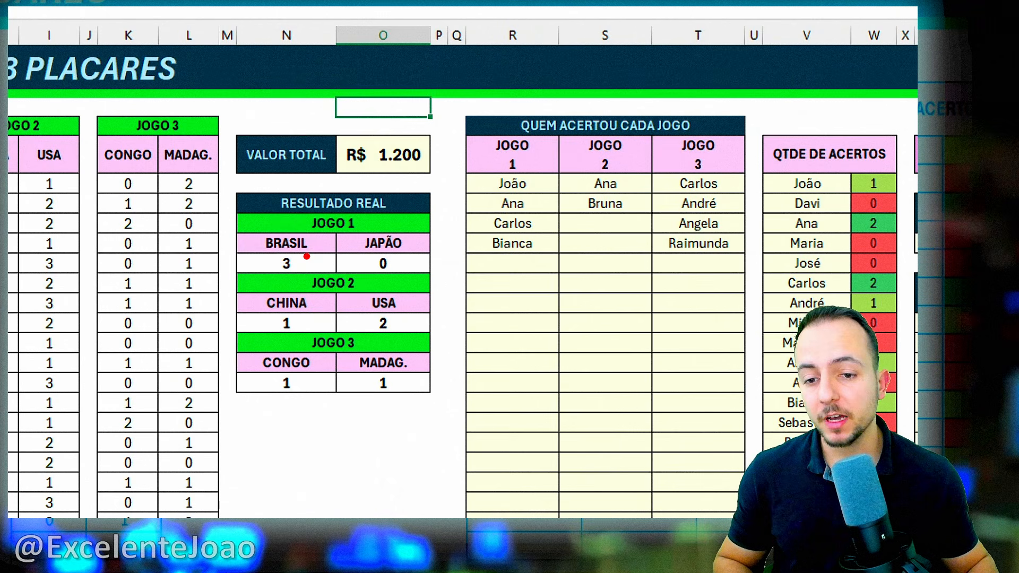
# - Examine the finished pool sheet's real match results, total value, correct guessers for each game and number of hits per participant
pyautogui.moveTo(265, 260)
pyautogui.mouseDown()
pyautogui.moveTo(398, 276)
pyautogui.moveTo(297, 242)
pyautogui.mouseUp()
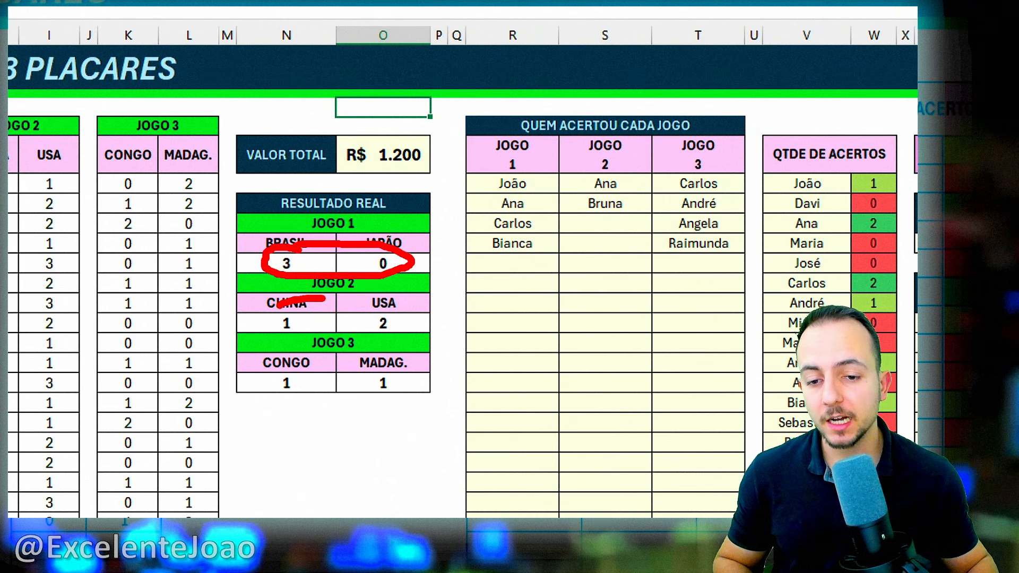
pyautogui.moveTo(277, 306); pyautogui.dragTo(350, 297)
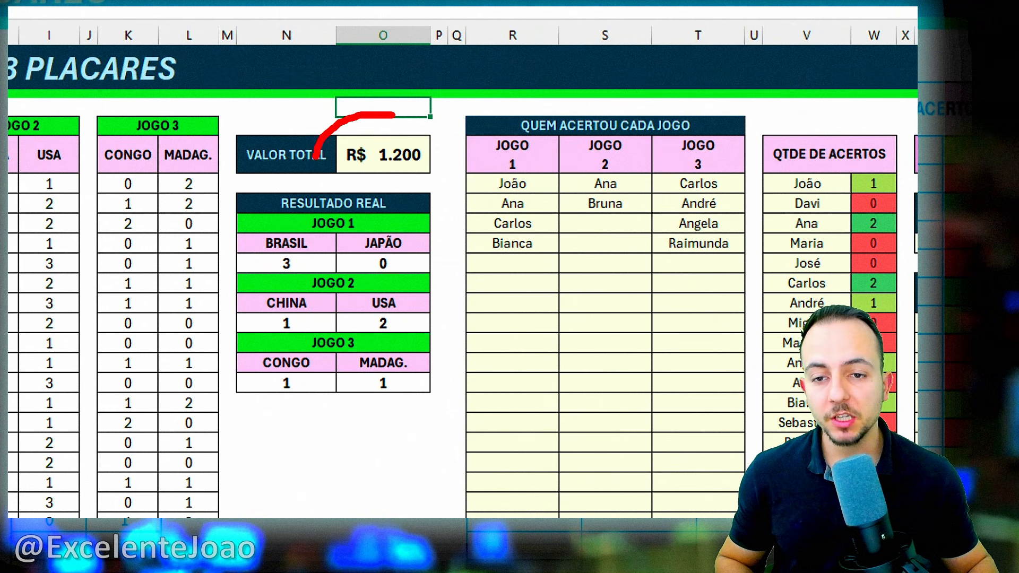
pyautogui.moveTo(316, 158); pyautogui.dragTo(434, 180)
pyautogui.moveTo(400, 104); pyautogui.dragTo(428, 69)
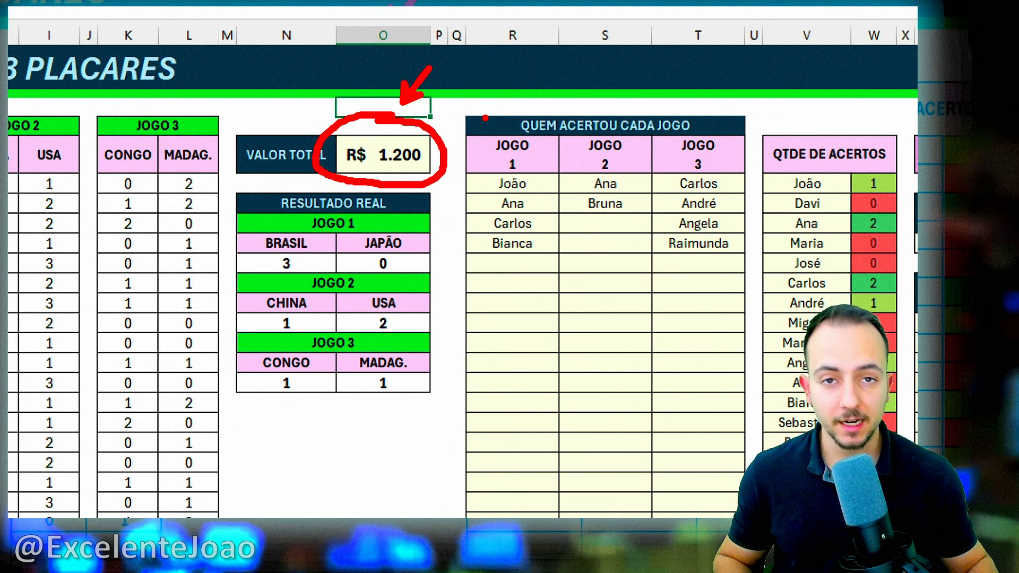
pyautogui.press('Escape')
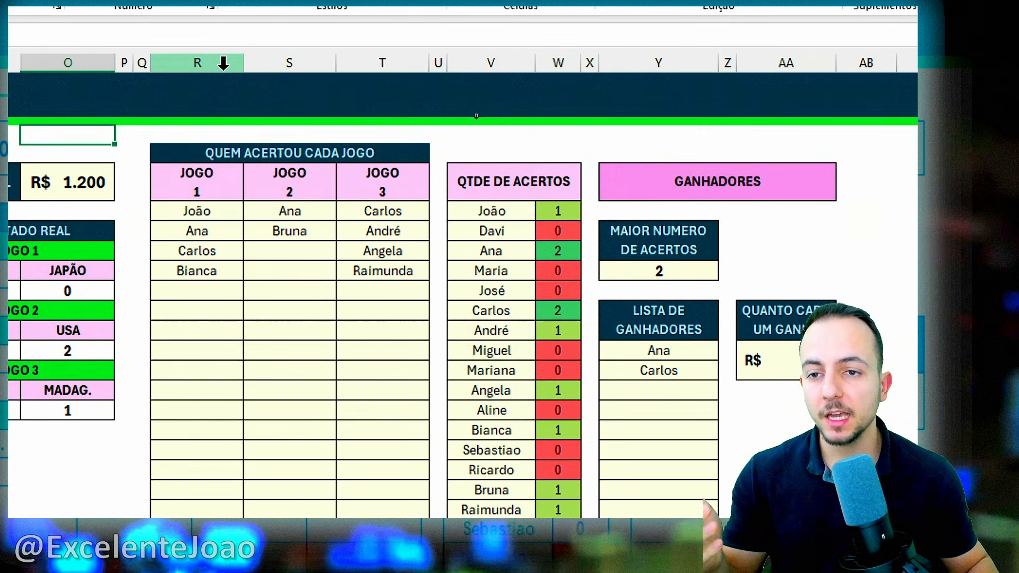
pyautogui.click(223, 63)
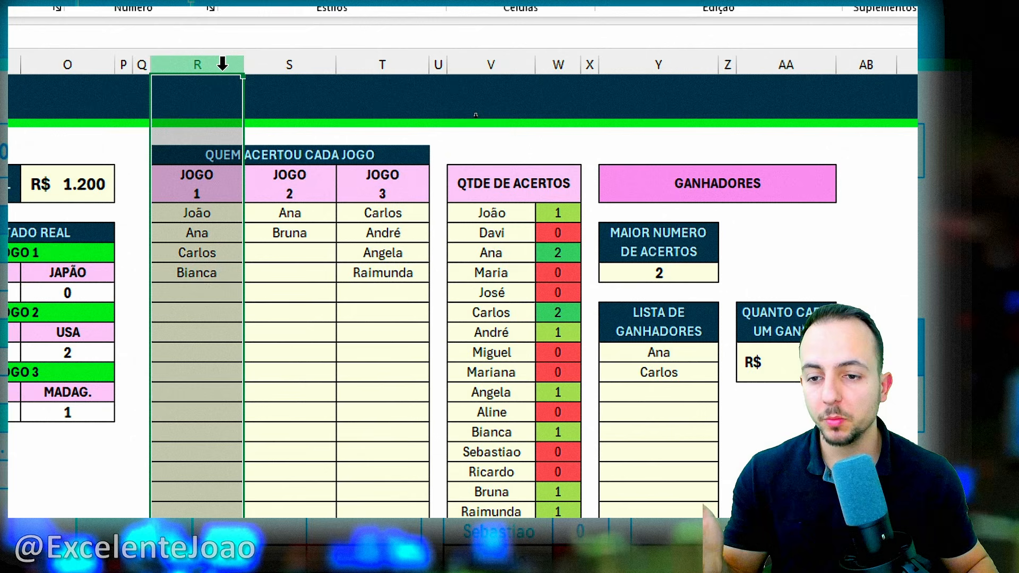
pyautogui.click(284, 63)
pyautogui.click(382, 64)
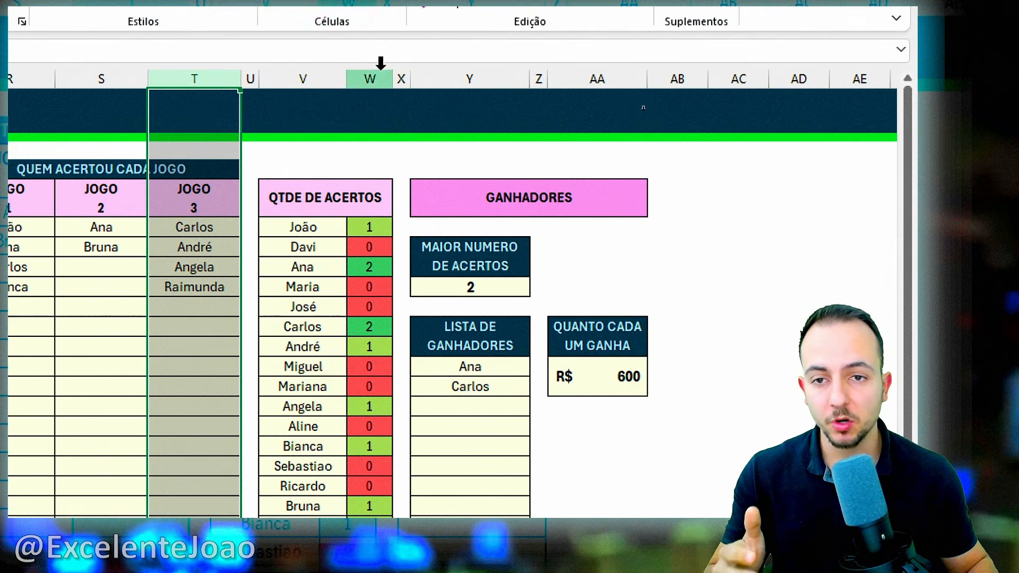
pyautogui.click(334, 74)
pyautogui.click(339, 183)
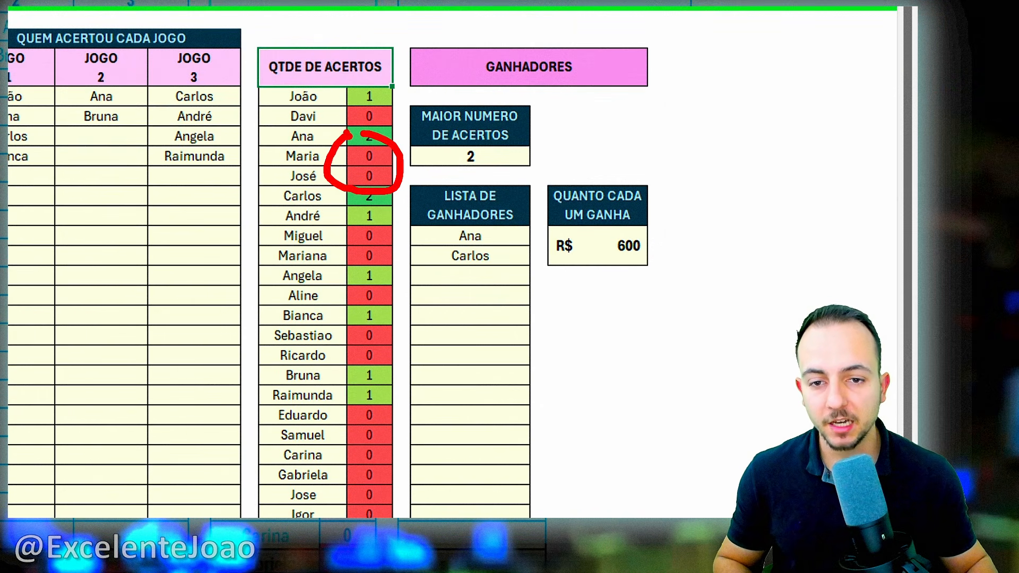
pyautogui.press('e')
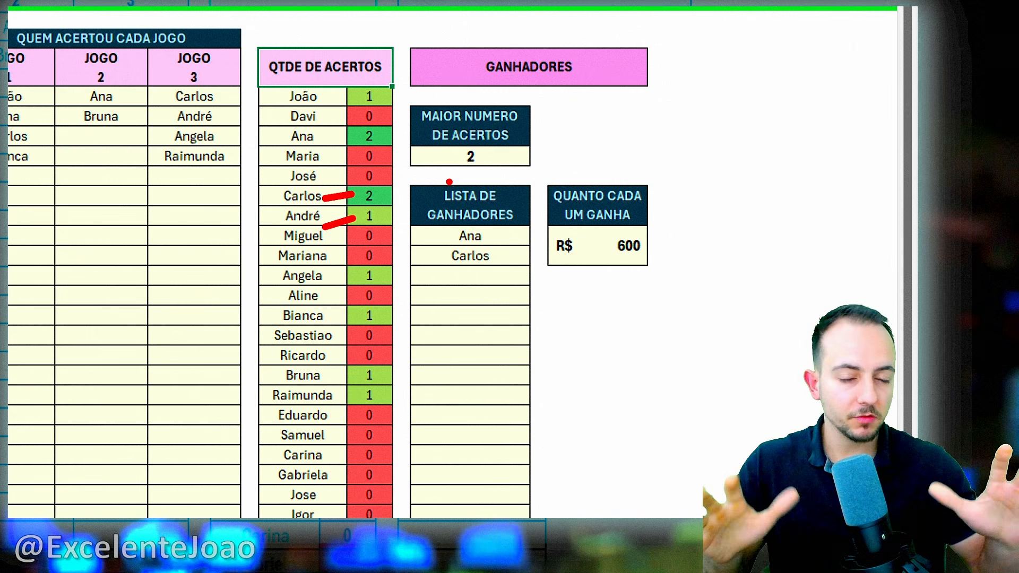
pyautogui.press('Escape')
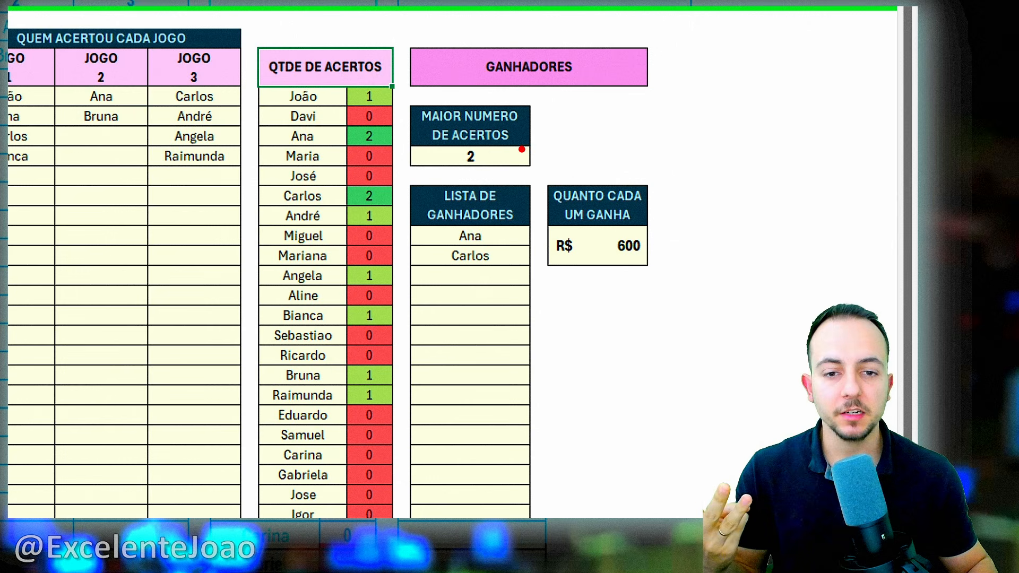
# - Examine the highest number of hits, the winners list and how the total value is split into each winner's prize
pyautogui.moveTo(482, 139)
pyautogui.mouseDown()
pyautogui.moveTo(449, 169)
pyautogui.moveTo(499, 165)
pyautogui.moveTo(484, 140)
pyautogui.mouseUp()
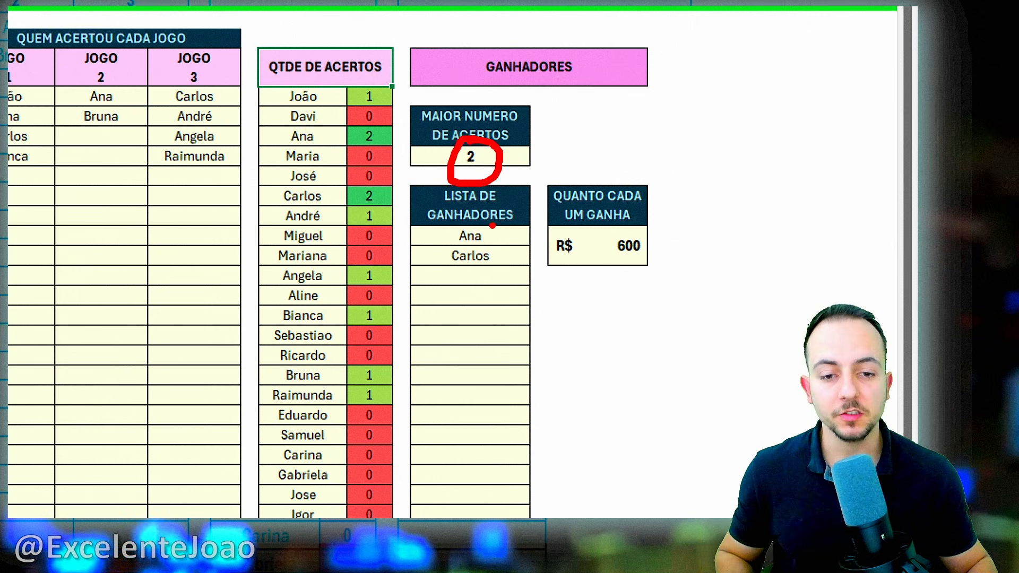
pyautogui.press('e')
pyautogui.moveTo(493, 237); pyautogui.dragTo(521, 217)
pyautogui.moveTo(495, 268); pyautogui.dragTo(533, 313)
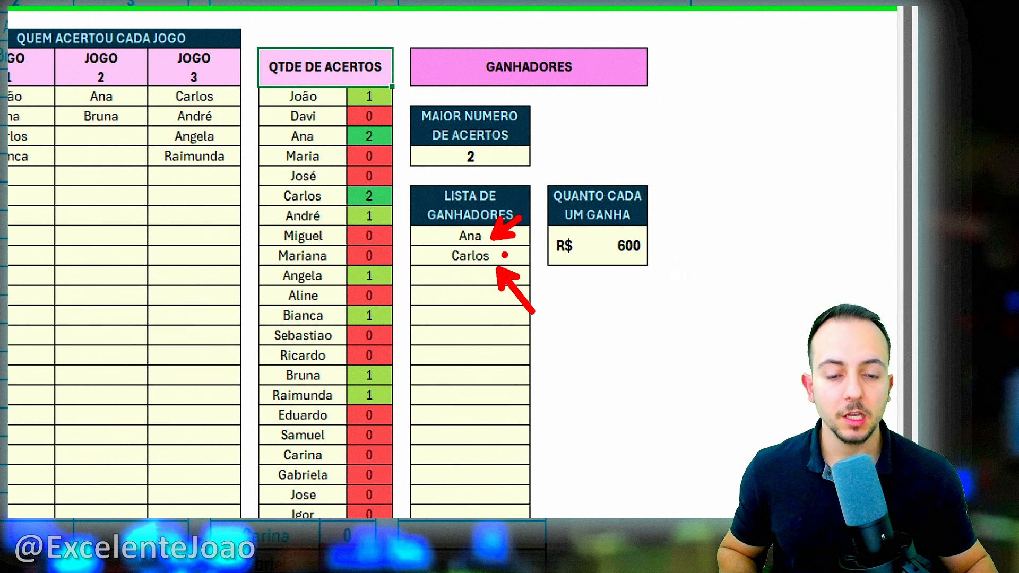
pyautogui.press('Escape')
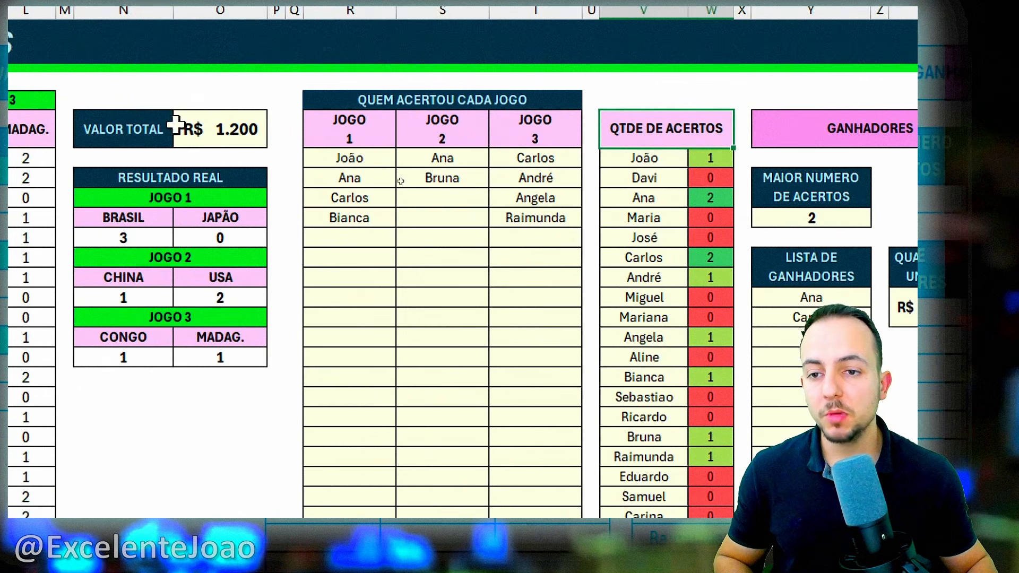
pyautogui.hotkey('ctrl', '2')
pyautogui.moveTo(207, 97)
pyautogui.mouseDown()
pyautogui.moveTo(204, 159)
pyautogui.moveTo(170, 92)
pyautogui.mouseUp()
pyautogui.press('Escape')
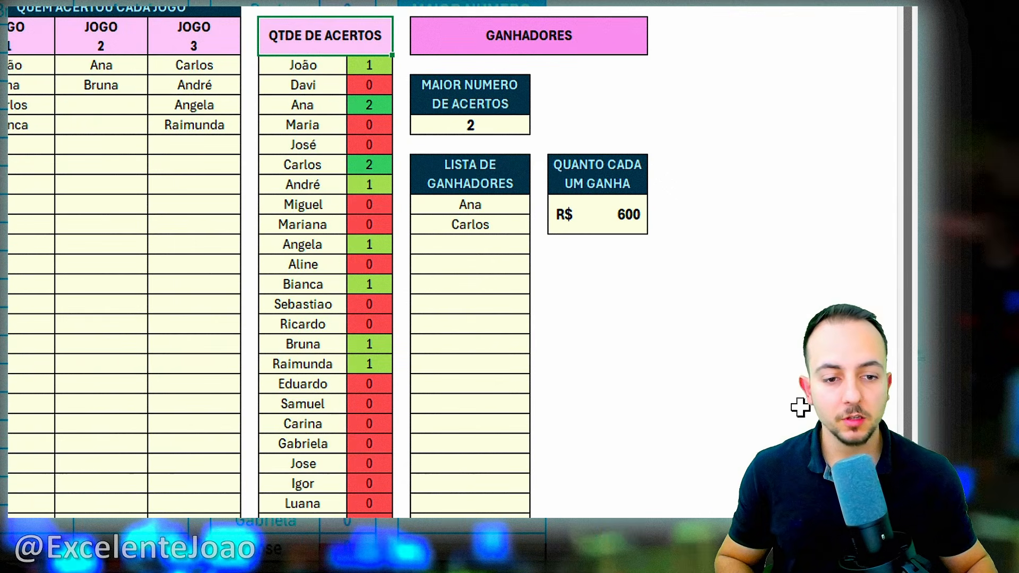
pyautogui.moveTo(617, 255); pyautogui.dragTo(688, 227)
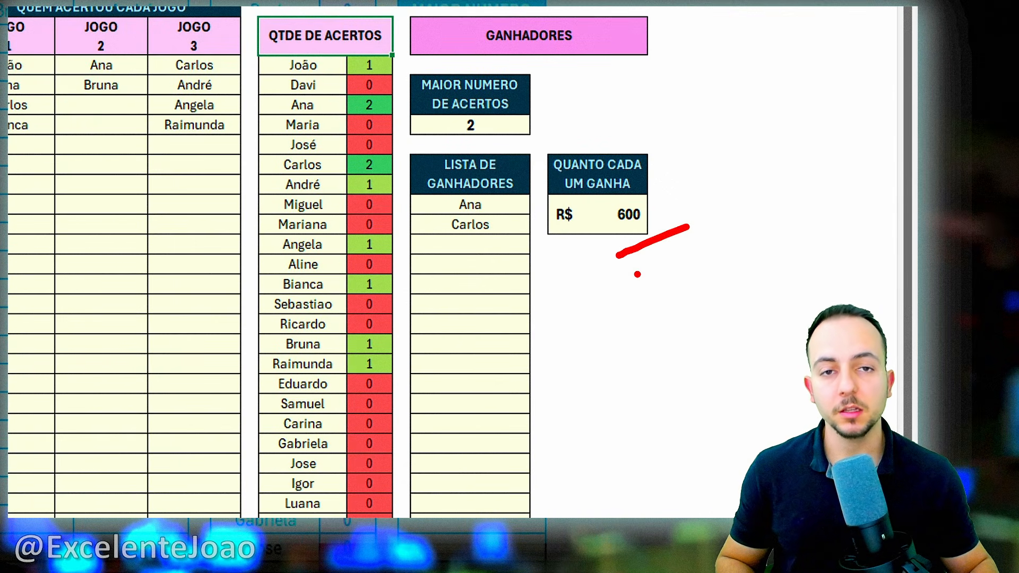
pyautogui.press('Escape')
pyautogui.press('Escape')
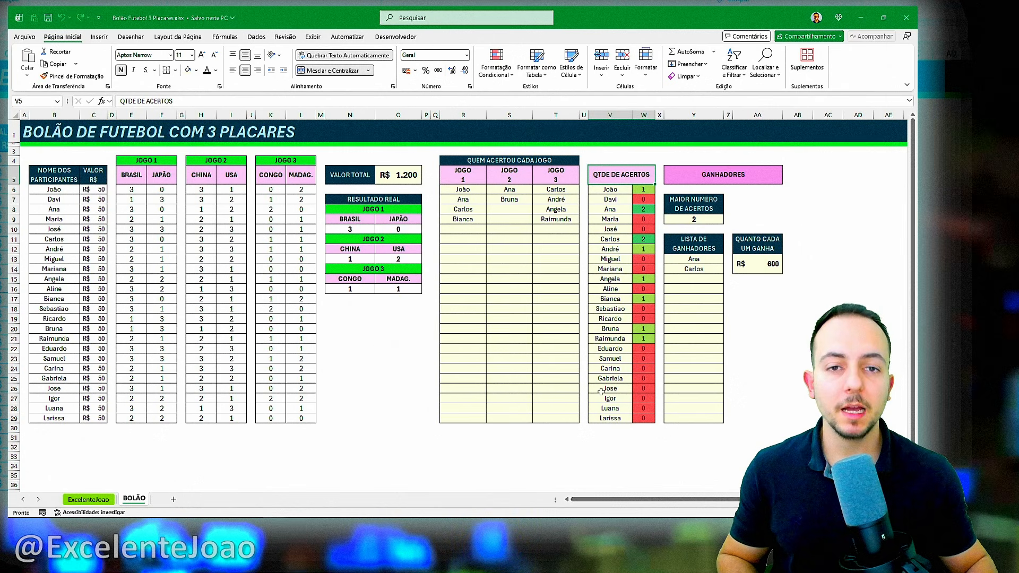
pyautogui.hotkey('ctrl', '4')
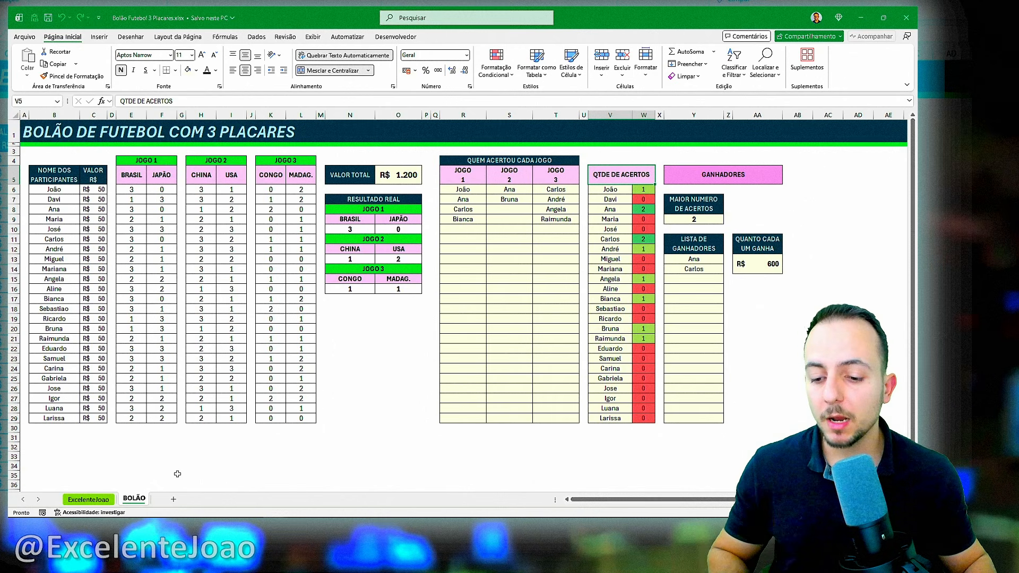
# - Add a new worksheet and enter the title "BOLÃO DE FUTEBOL COM 3 PLACARES" in cell A1
pyautogui.click(174, 498)
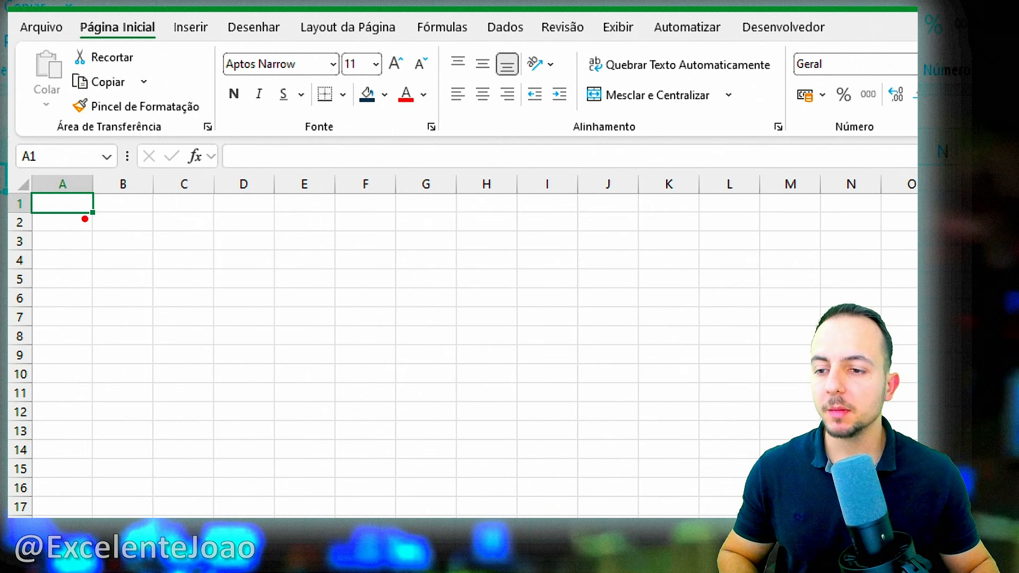
pyautogui.moveTo(33, 184); pyautogui.dragTo(49, 176)
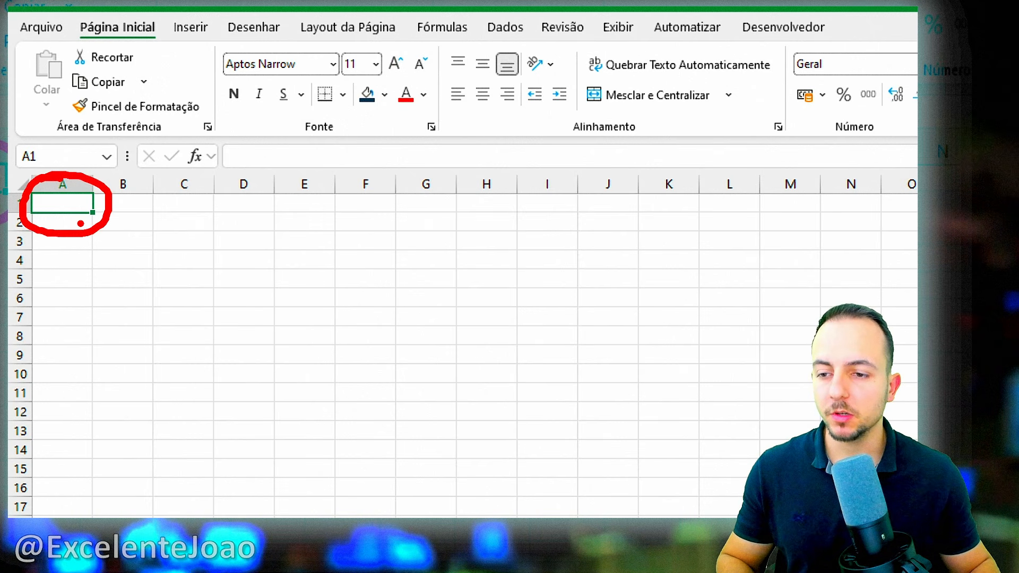
pyautogui.press('Escape')
pyautogui.write('BOL')
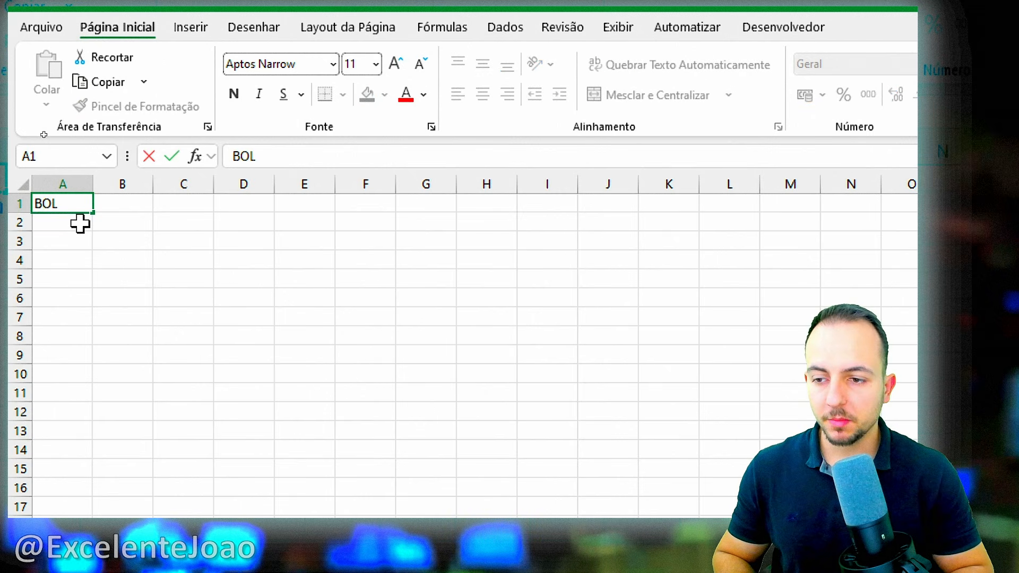
pyautogui.write('ÃO DE FUTE')
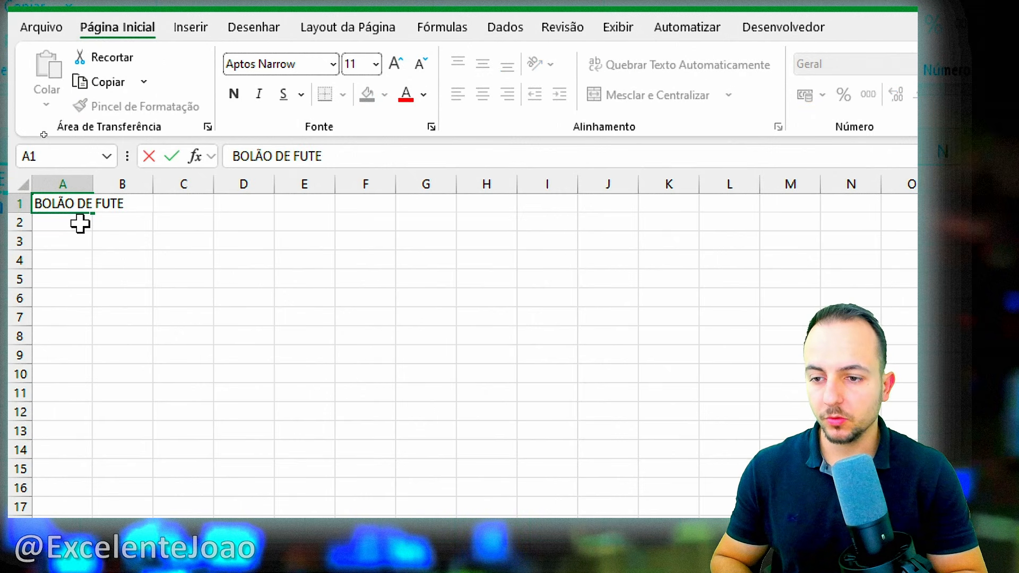
pyautogui.write('BOL COM 3')
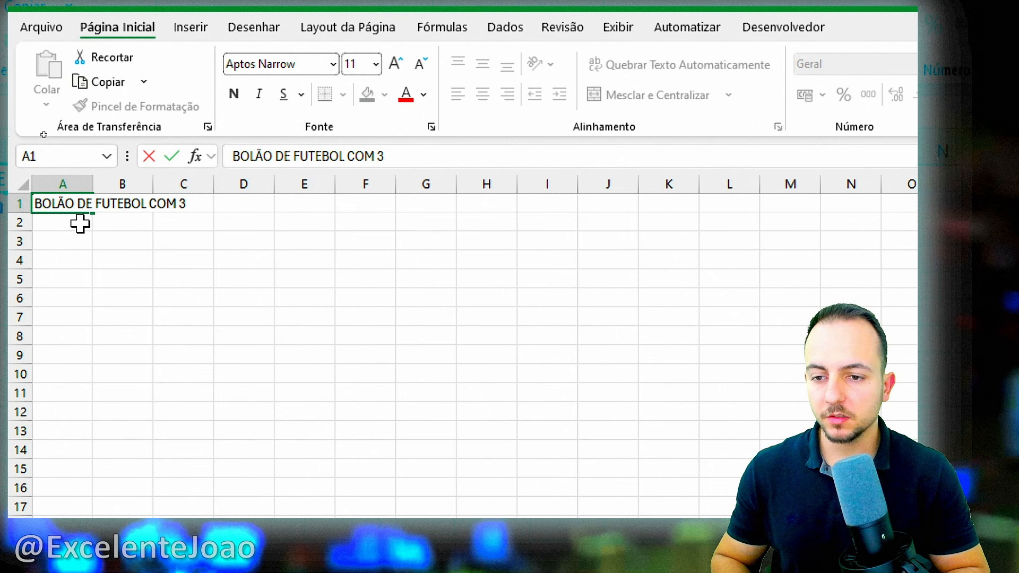
pyautogui.write(' PLACARES')
pyautogui.press('Return')
pyautogui.press('Up')
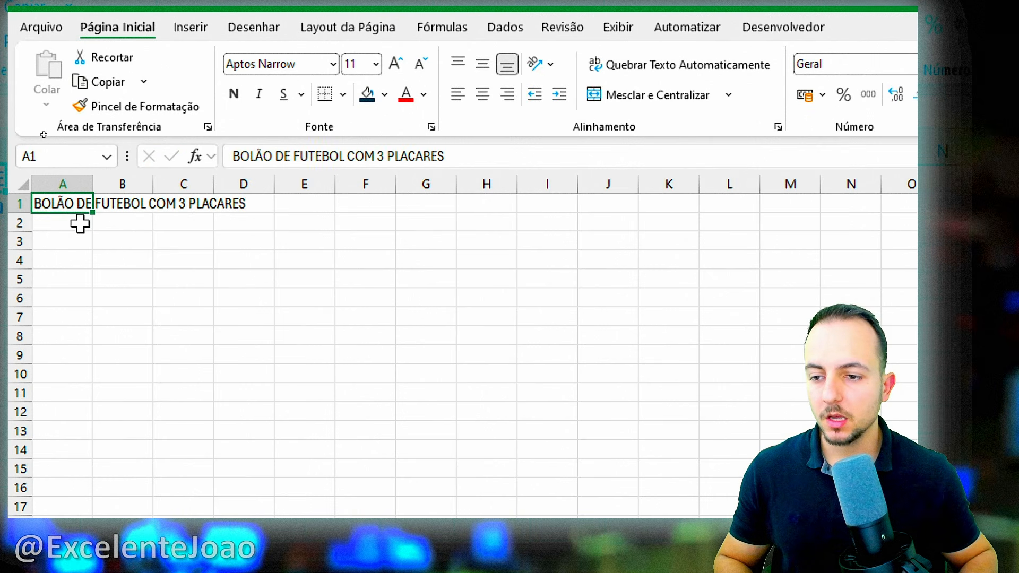
# - Enlarge the title in A1 to font size 24 and make it bold and italic
pyautogui.click(396, 64)
pyautogui.click(395, 63)
pyautogui.click(395, 64)
pyautogui.click(395, 64)
pyautogui.click(395, 64)
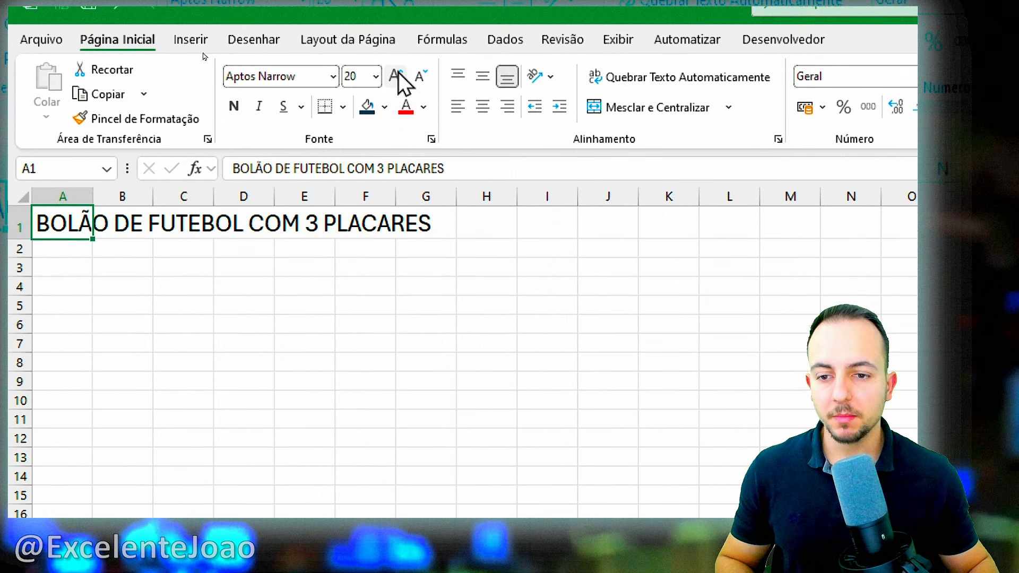
pyautogui.click(397, 76)
pyautogui.click(397, 75)
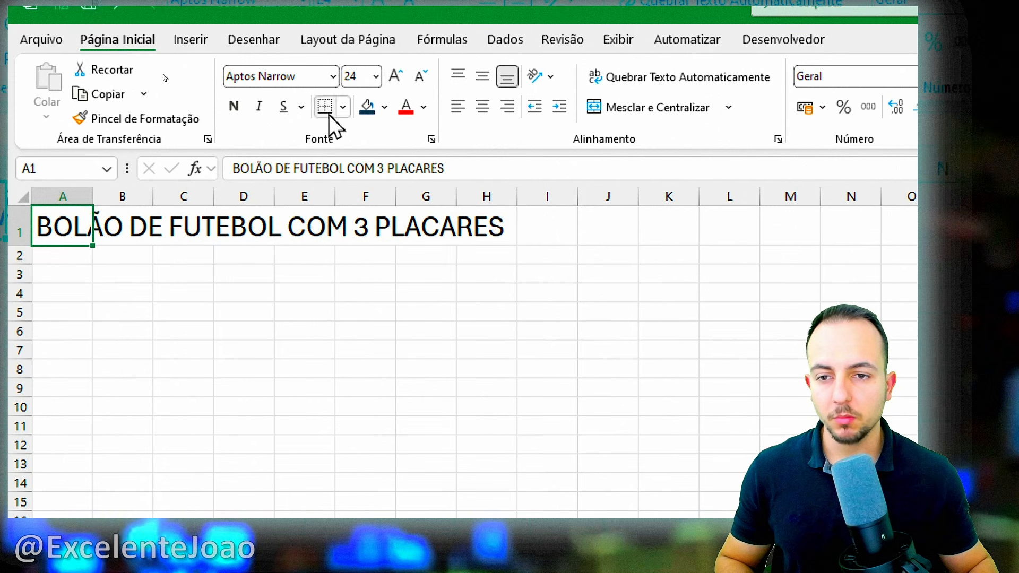
pyautogui.click(233, 107)
pyautogui.click(257, 111)
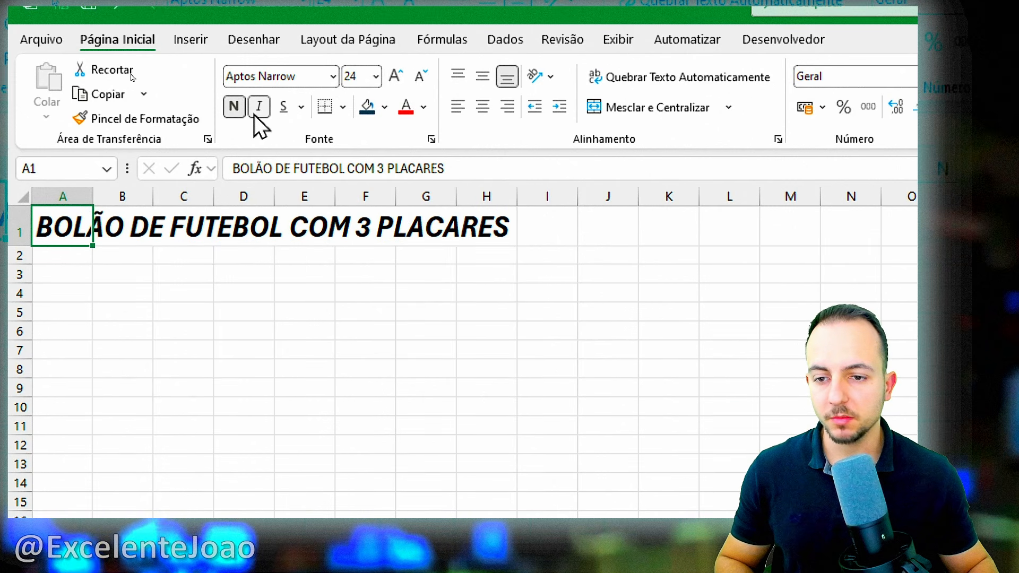
pyautogui.click(254, 113)
pyautogui.click(255, 114)
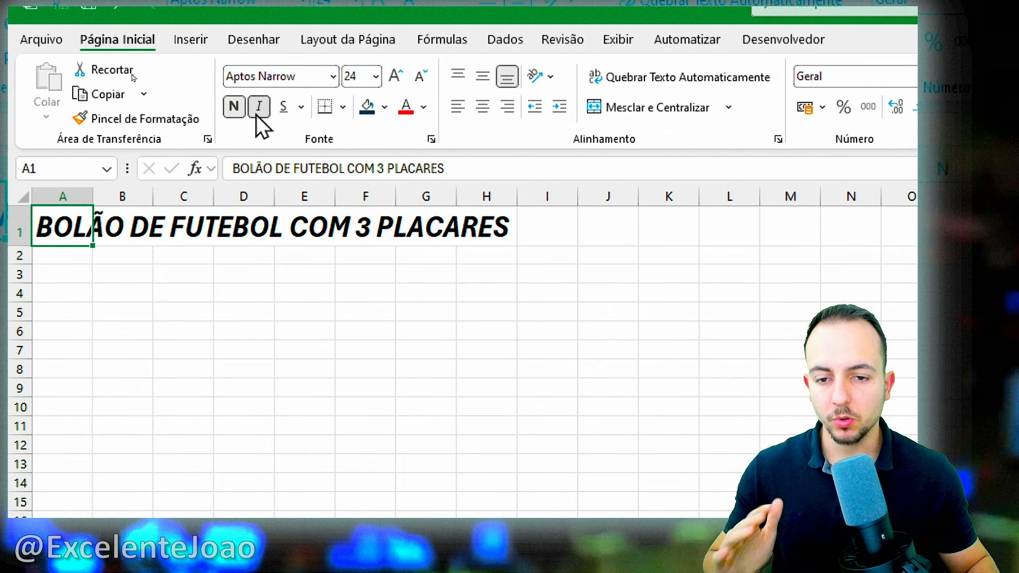
# - Color the title text light blue and fill the whole of row 1 with dark blue
pyautogui.click(423, 107)
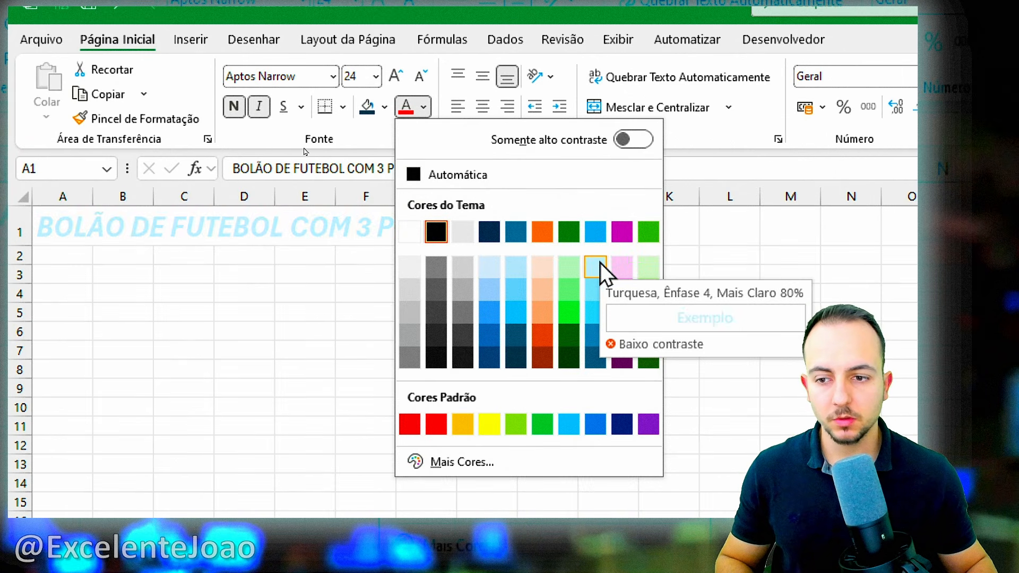
pyautogui.click(511, 268)
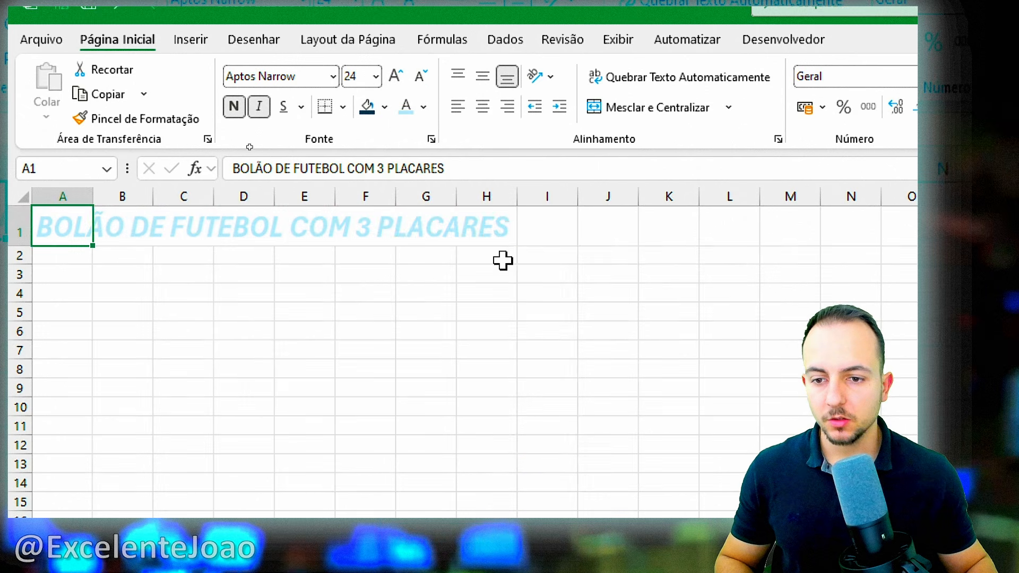
pyautogui.click(21, 230)
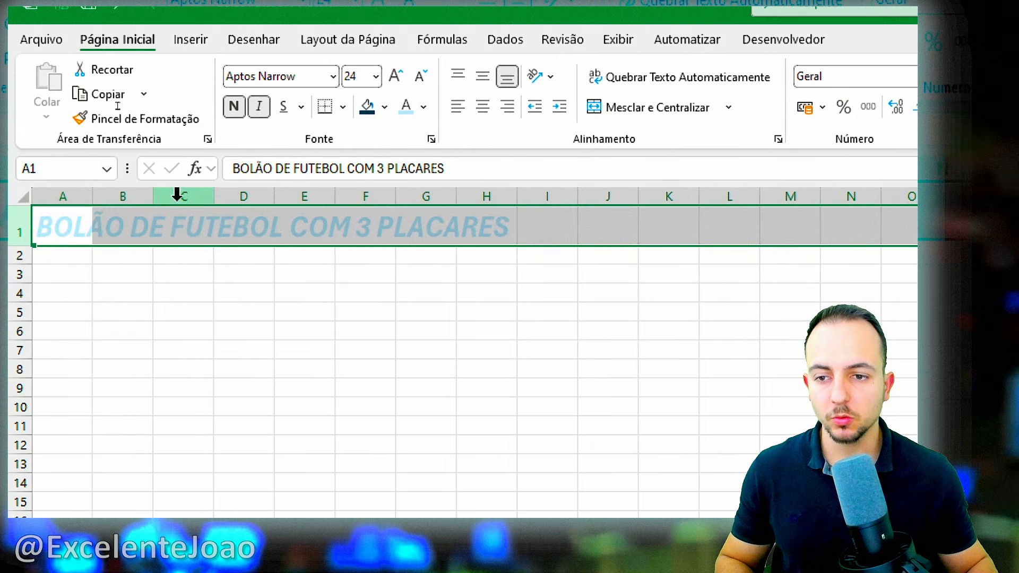
pyautogui.click(386, 108)
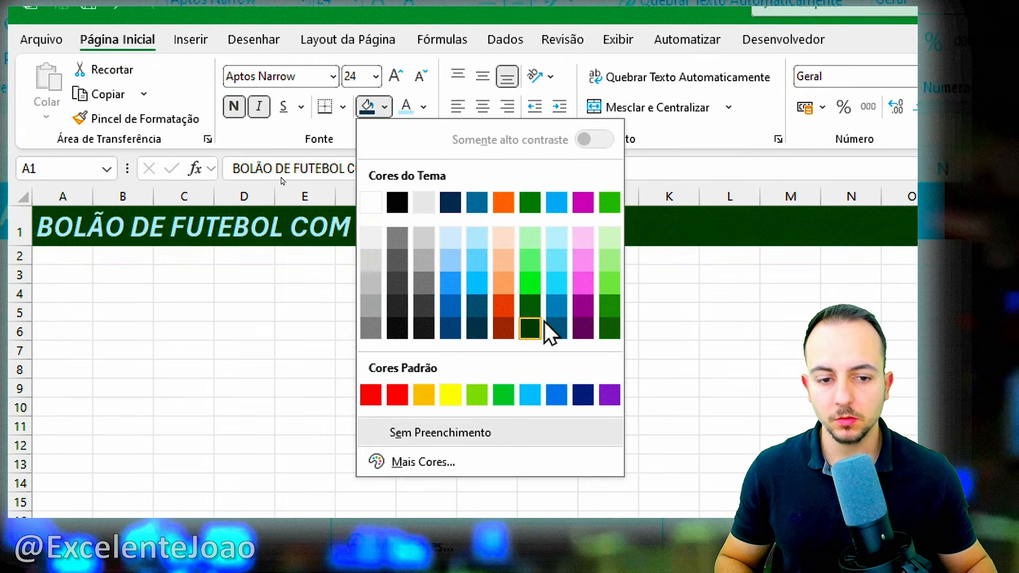
pyautogui.click(457, 333)
# - Fill the whole of row 2 with bright green and reduce its height to a thin stripe under the title
pyautogui.click(19, 255)
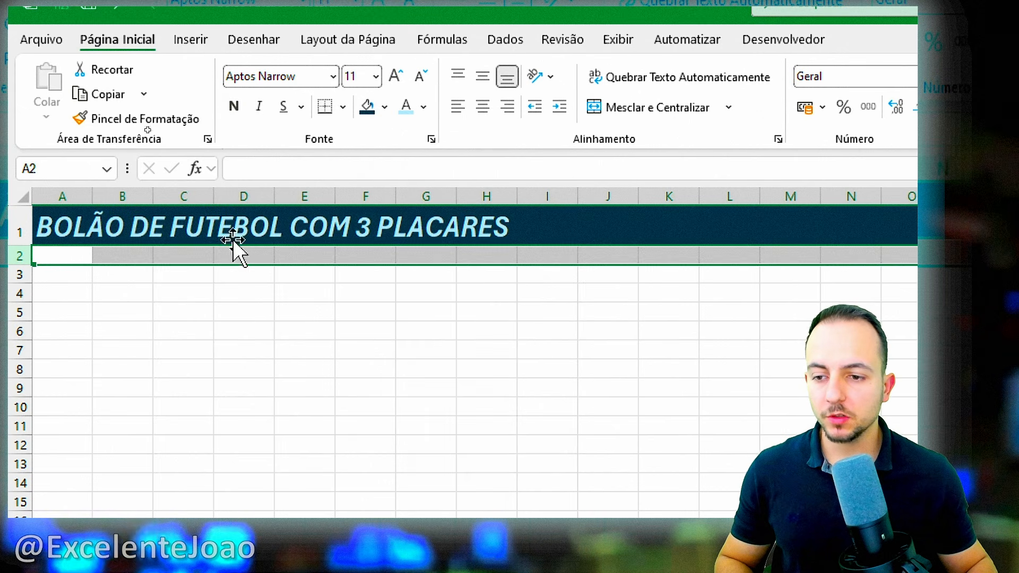
pyautogui.click(385, 108)
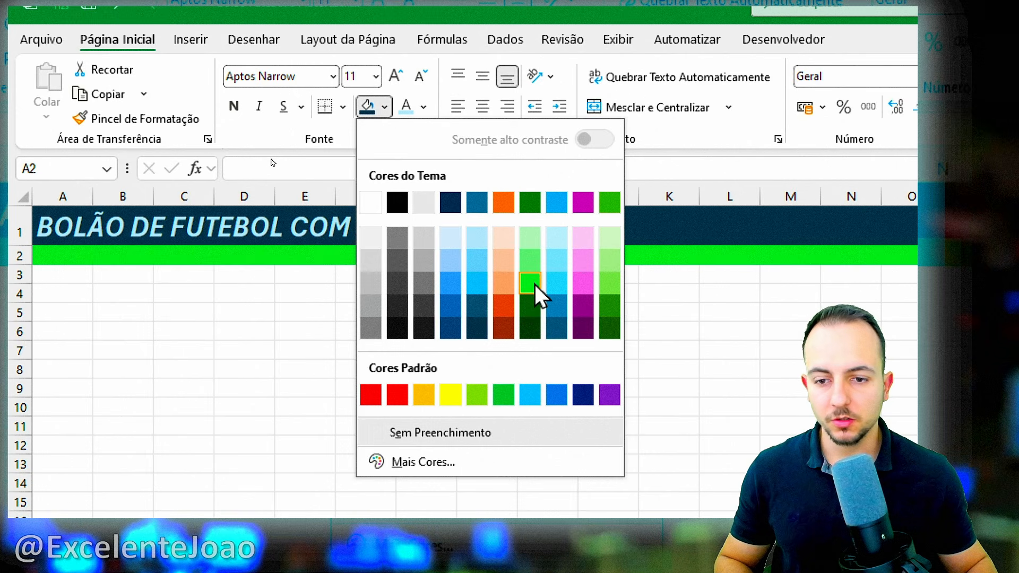
pyautogui.click(533, 284)
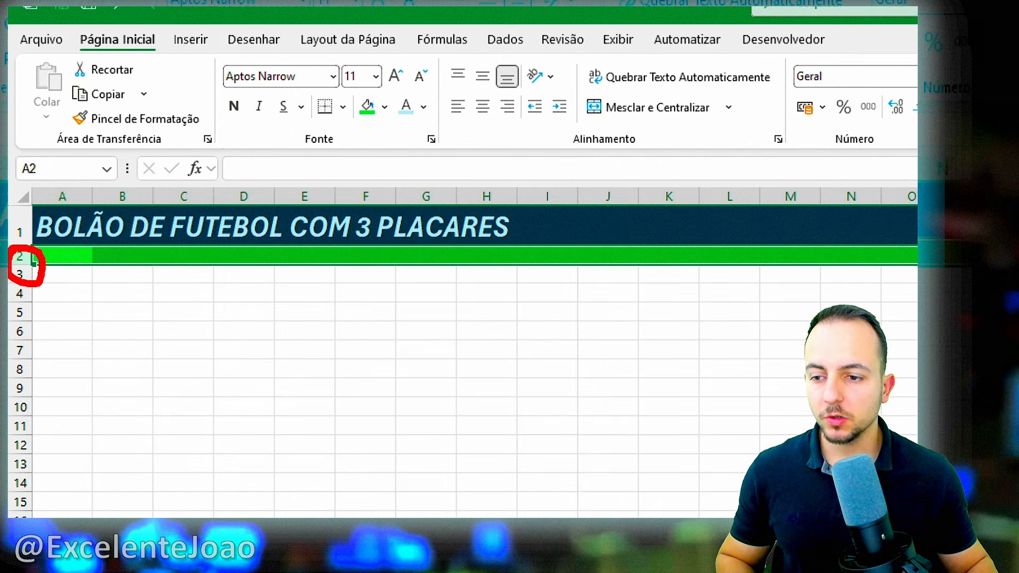
pyautogui.moveTo(25, 266); pyautogui.dragTo(50, 254)
pyautogui.click(144, 300)
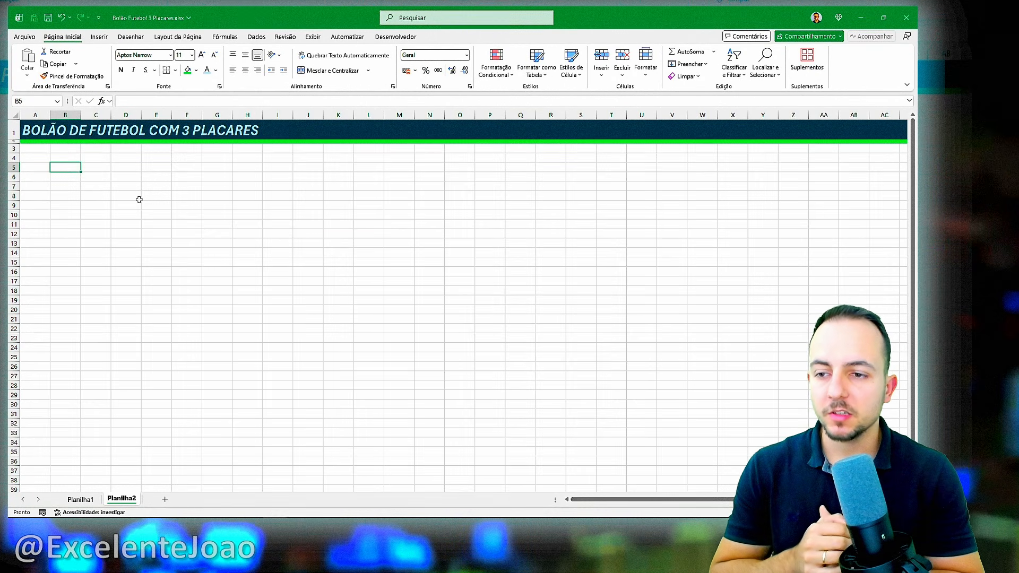
# - Increase the font size of the title in A1 to 28
pyautogui.click(46, 131)
pyautogui.click(201, 55)
pyautogui.click(201, 55)
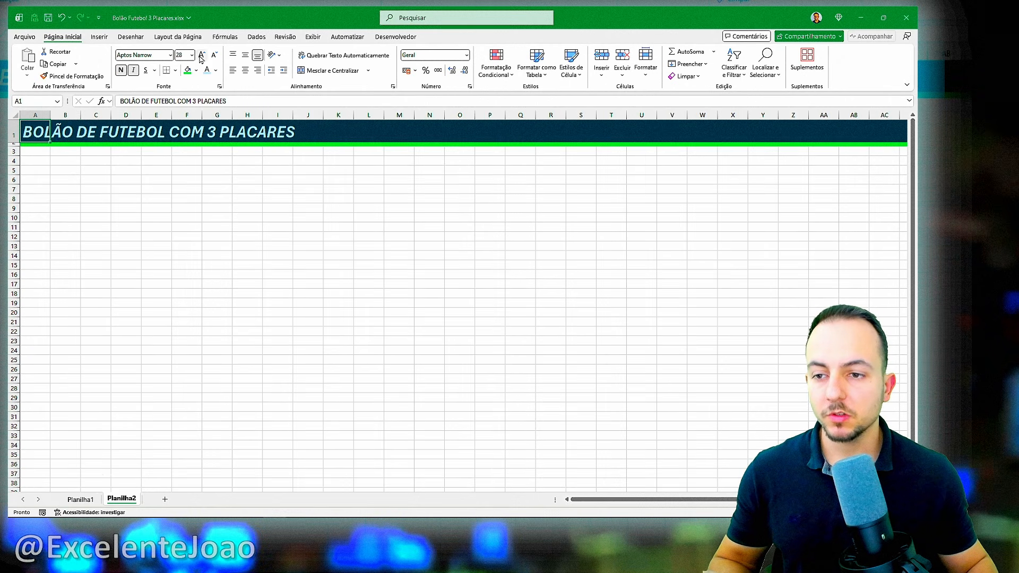
# - Enter the header NOME DOS PARTICIPANTES in cell B4
pyautogui.click(65, 180)
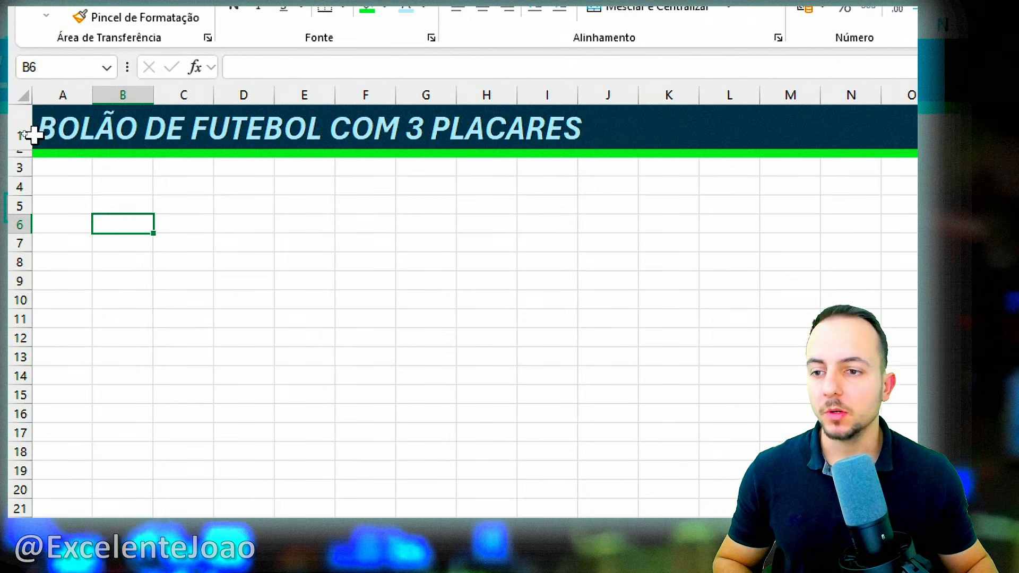
pyautogui.click(145, 176)
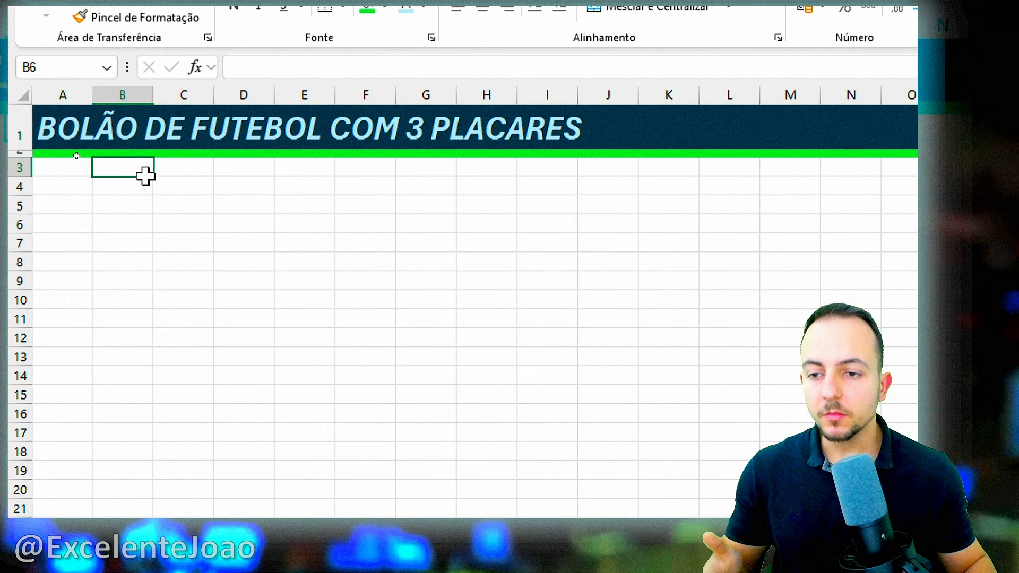
pyautogui.click(147, 185)
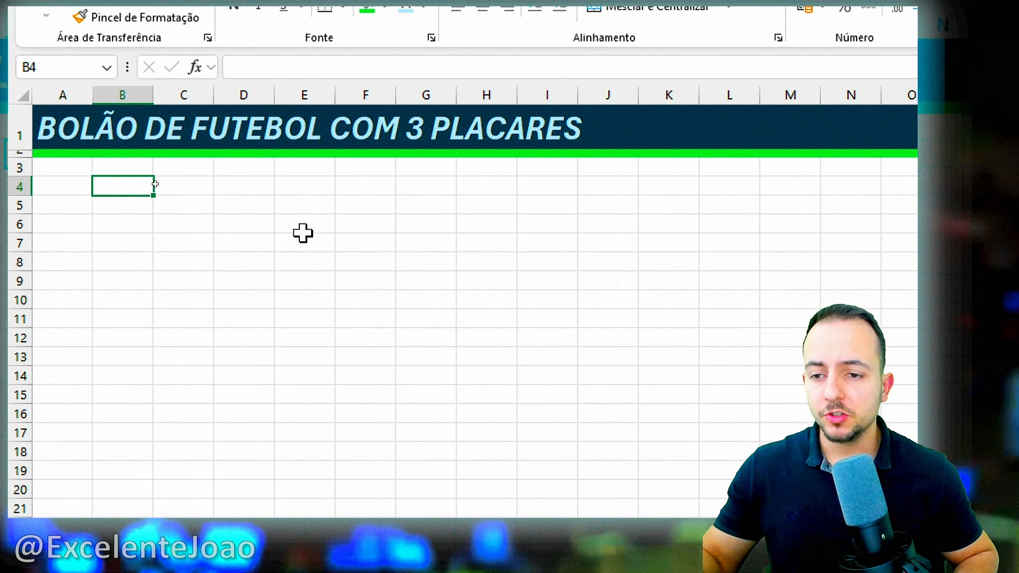
pyautogui.write('NO')
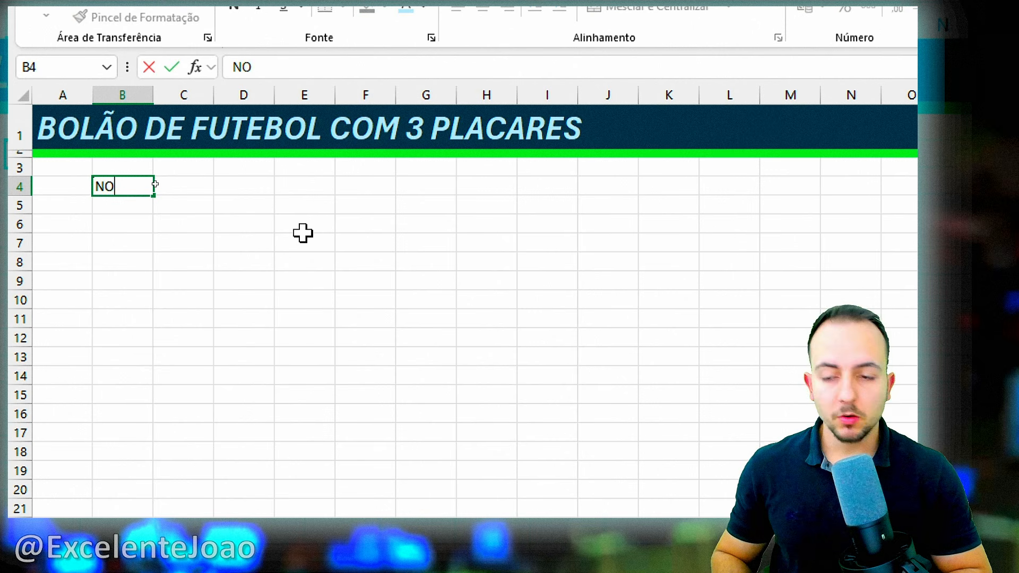
pyautogui.write('ME DOS PAR')
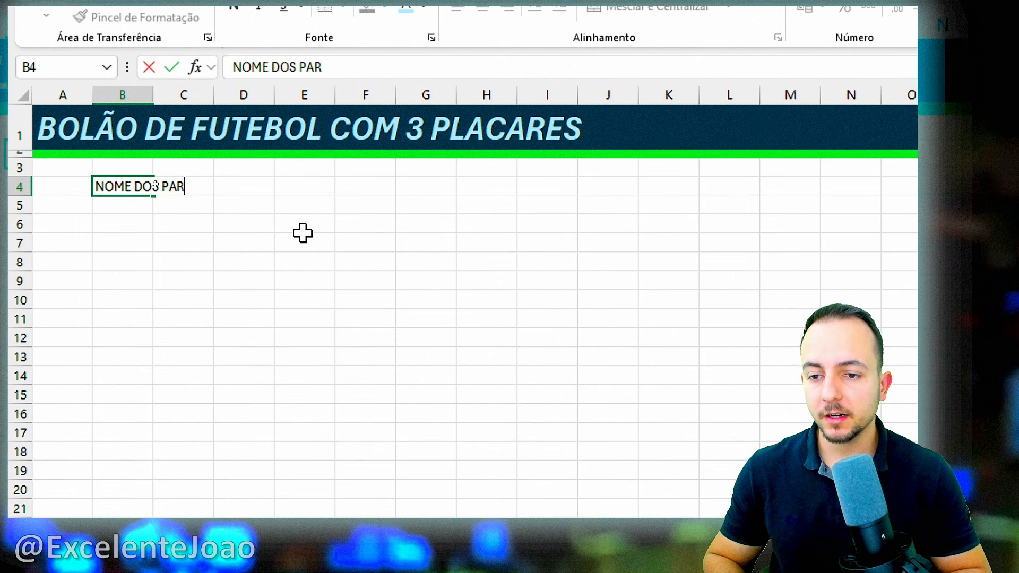
pyautogui.write('TICIPANTES')
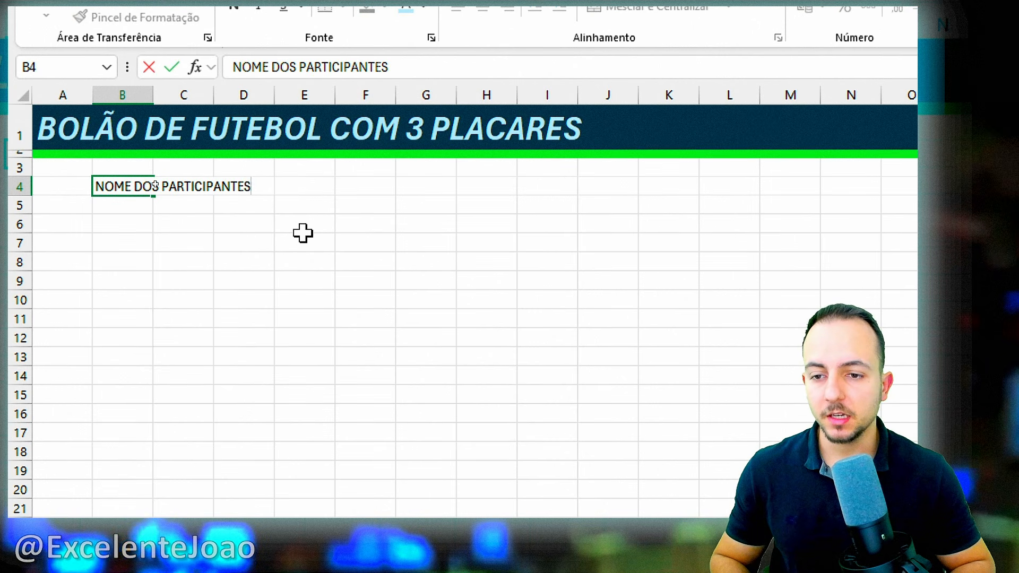
pyautogui.press('Return')
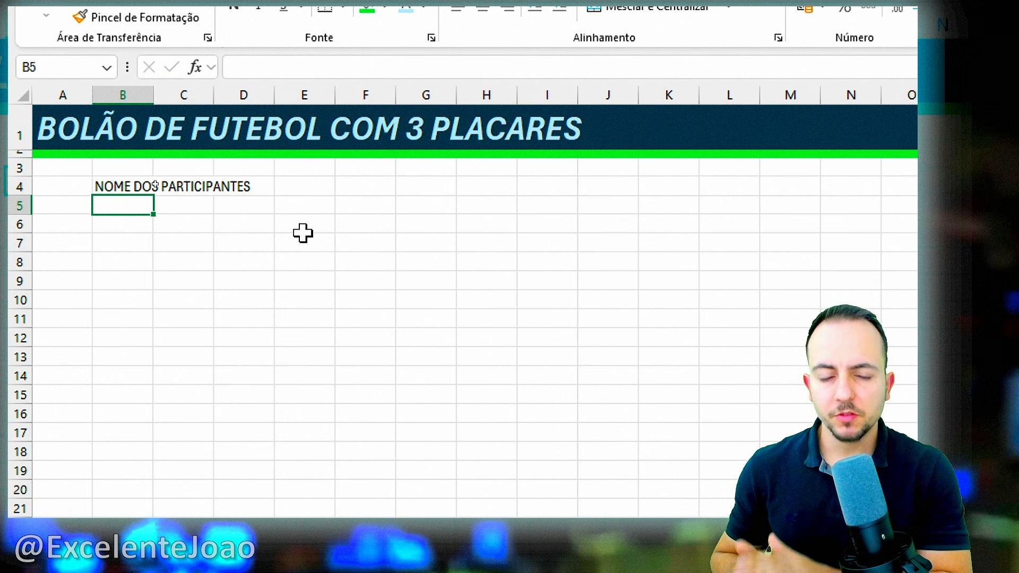
# - List the first names of five participants in cells B5 to B9, under the participants header
pyautogui.write('Jo')
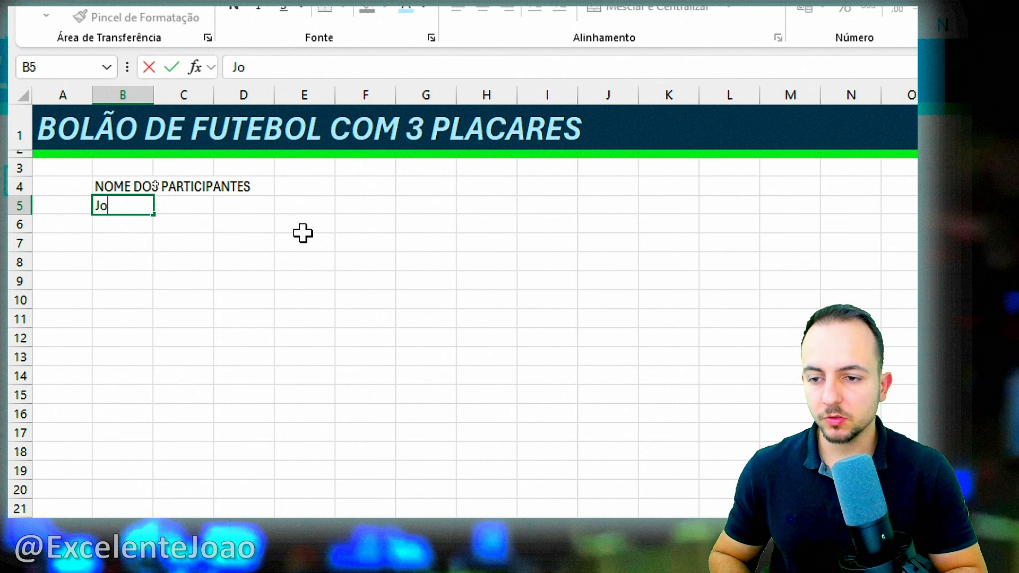
pyautogui.write('ão')
pyautogui.press('Return')
pyautogui.write('Davi')
pyautogui.press('Return')
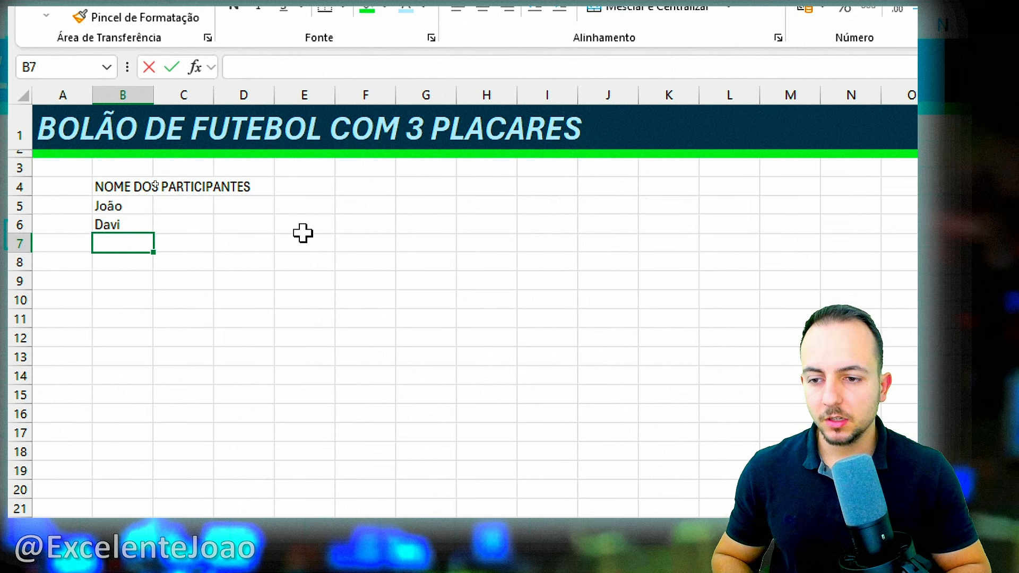
pyautogui.write('Ana')
pyautogui.press('Return')
pyautogui.write('Maria')
pyautogui.press('Return')
pyautogui.write('Jo')
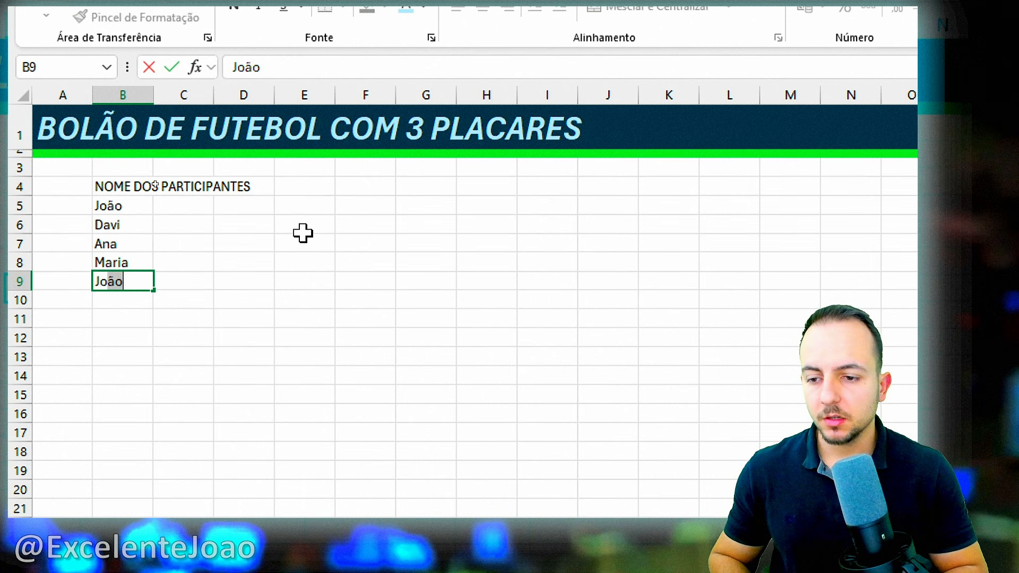
pyautogui.press('BackSpace')
pyautogui.press('BackSpace')
pyautogui.press('Return')
# - Add the first names of seven more participants in cells B10 to B16
pyautogui.write('C')
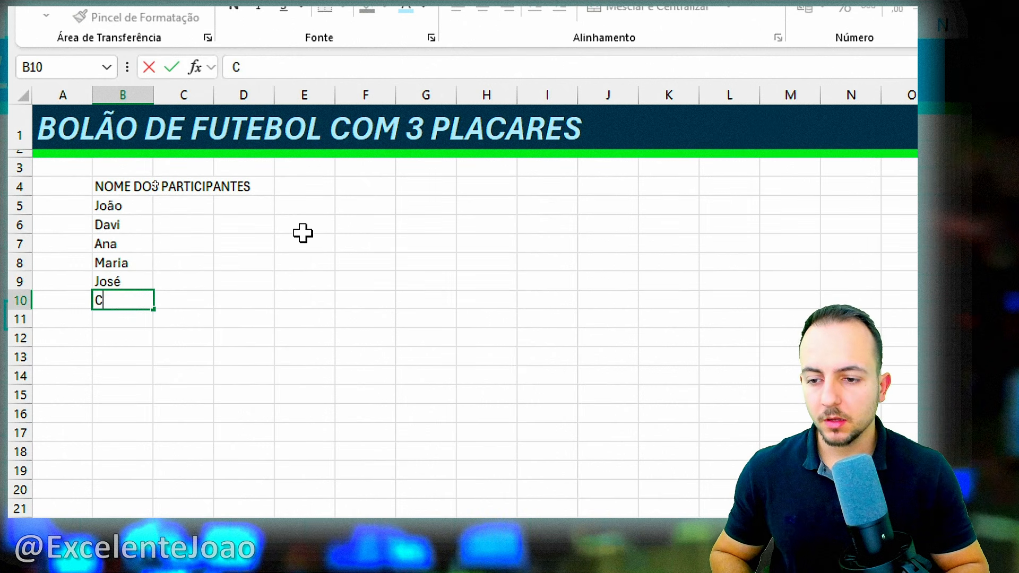
pyautogui.write('arlos')
pyautogui.press('Return')
pyautogui.write('Anar')
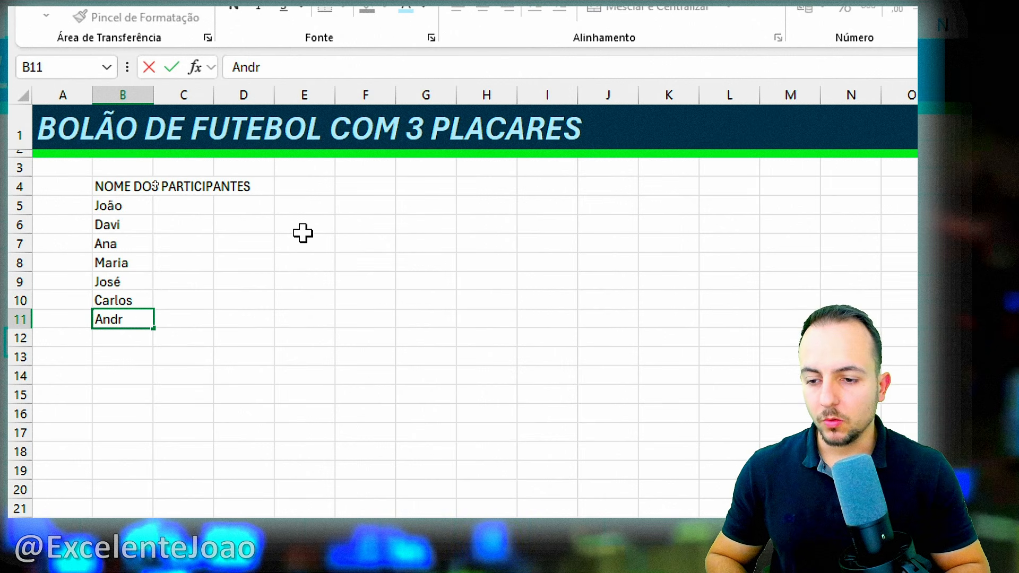
pyautogui.write('é')
pyautogui.press('Return')
pyautogui.write('Miguel')
pyautogui.press('Return')
pyautogui.write('Mariana')
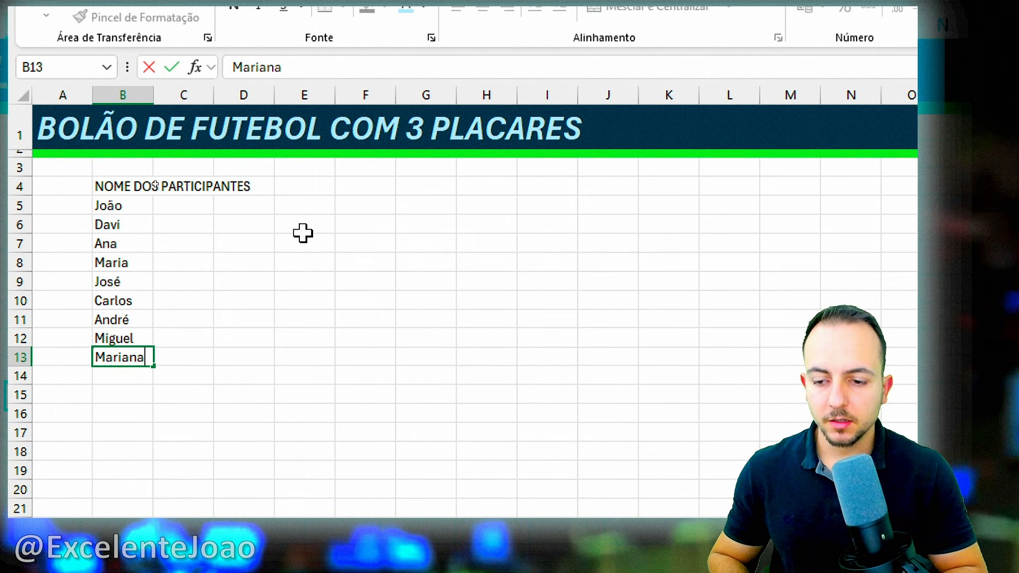
pyautogui.press('Return')
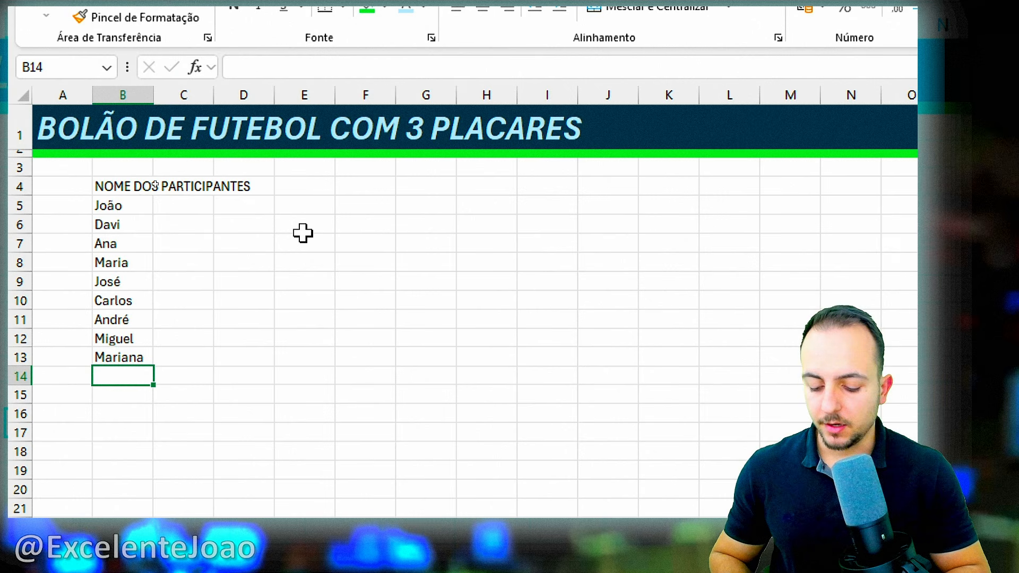
pyautogui.write('Angela')
pyautogui.press('Return')
pyautogui.write('Aline')
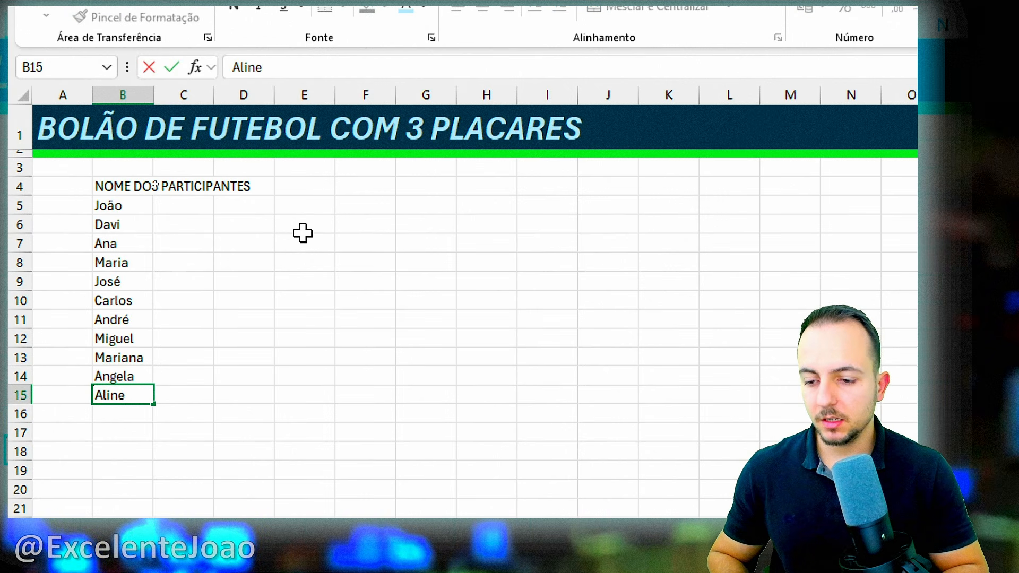
pyautogui.press('Return')
pyautogui.write('Bianca')
pyautogui.press('Return')
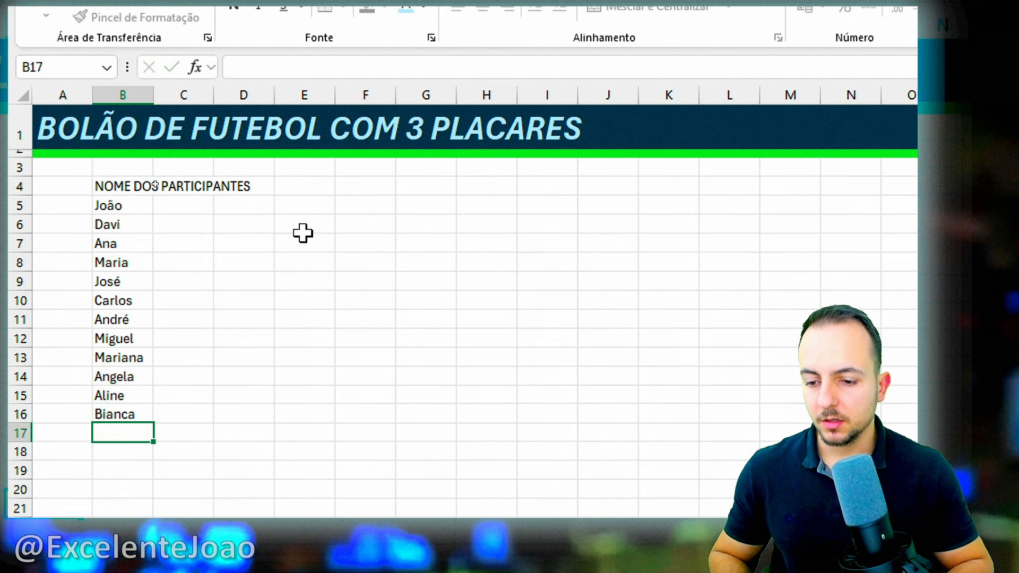
# - Widen column B until the participants header fits on one line
pyautogui.moveTo(155, 204); pyautogui.dragTo(134, 395)
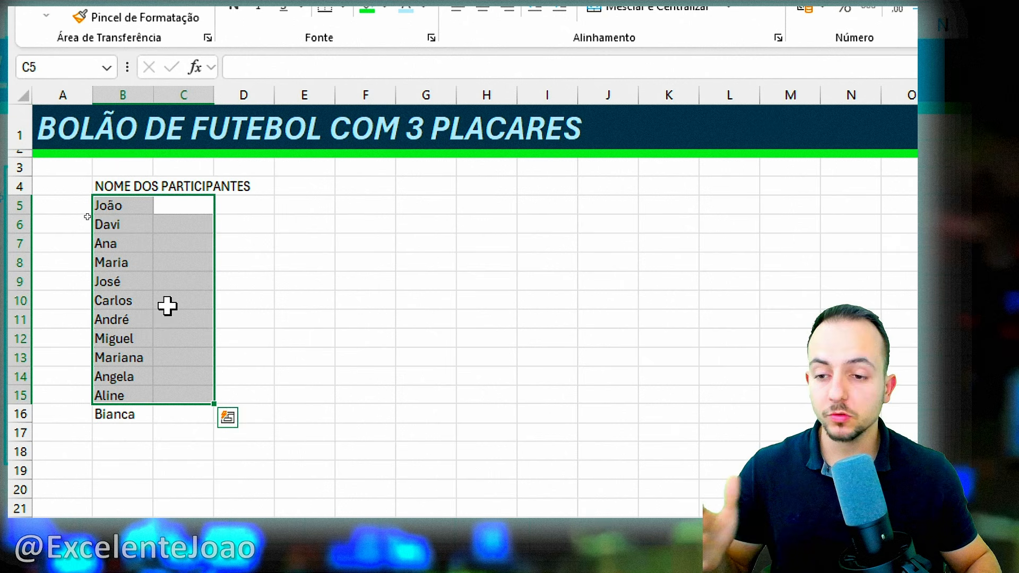
pyautogui.click(143, 241)
pyautogui.moveTo(154, 95); pyautogui.dragTo(259, 106)
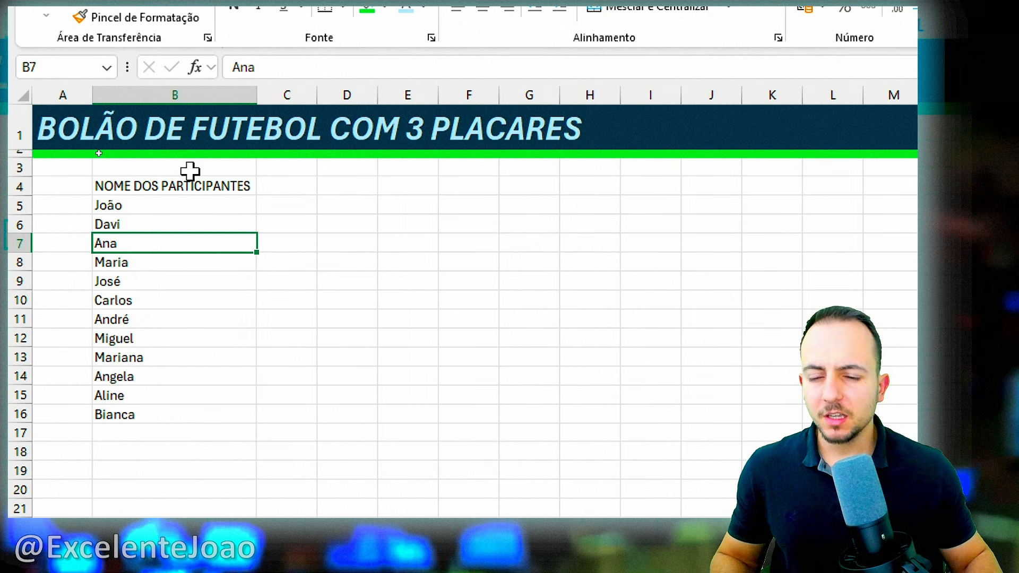
# - Center column B horizontally and vertically with wrapped text, and narrow it so the header breaks onto two lines
pyautogui.click(182, 94)
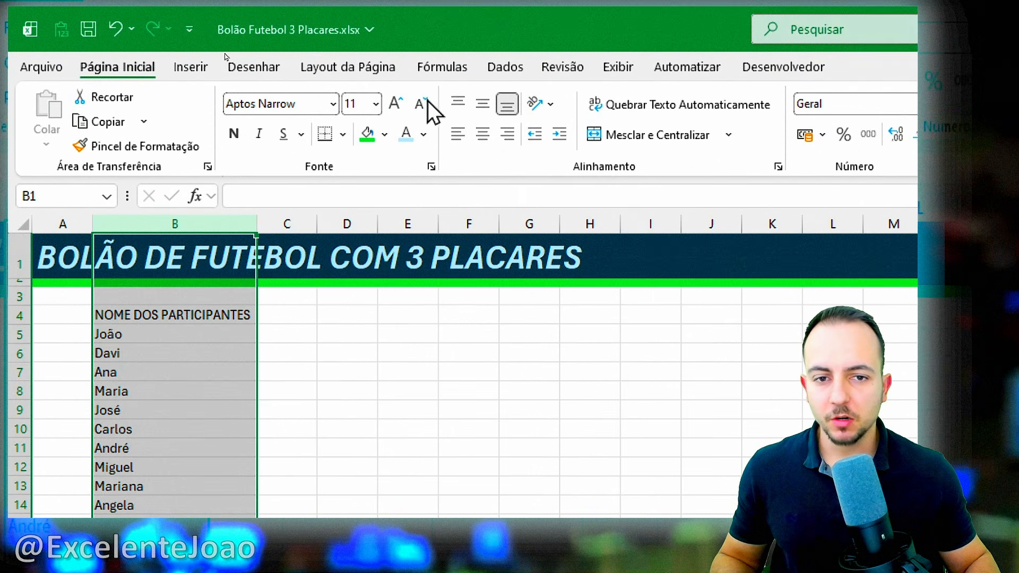
pyautogui.click(482, 104)
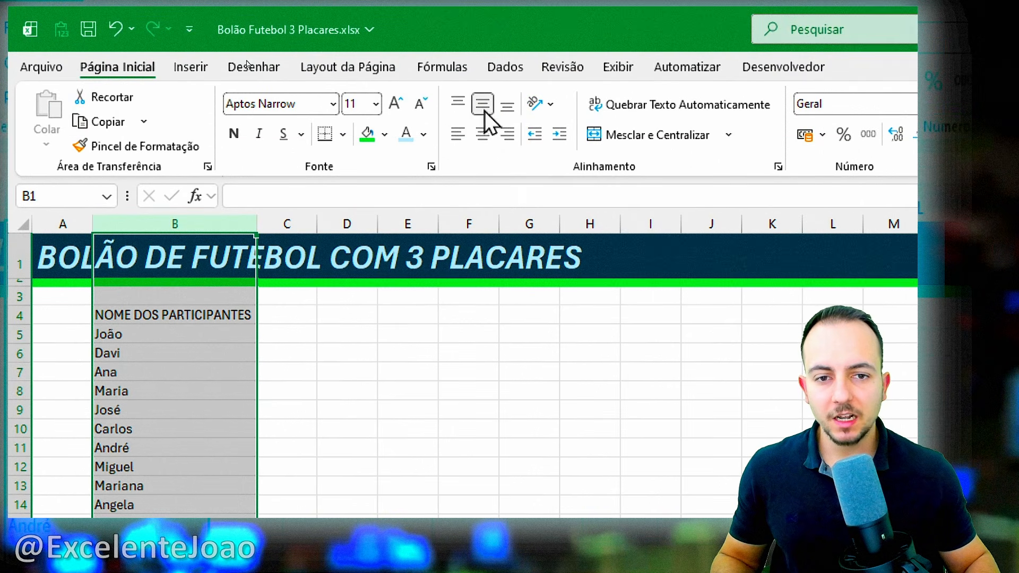
pyautogui.click(484, 134)
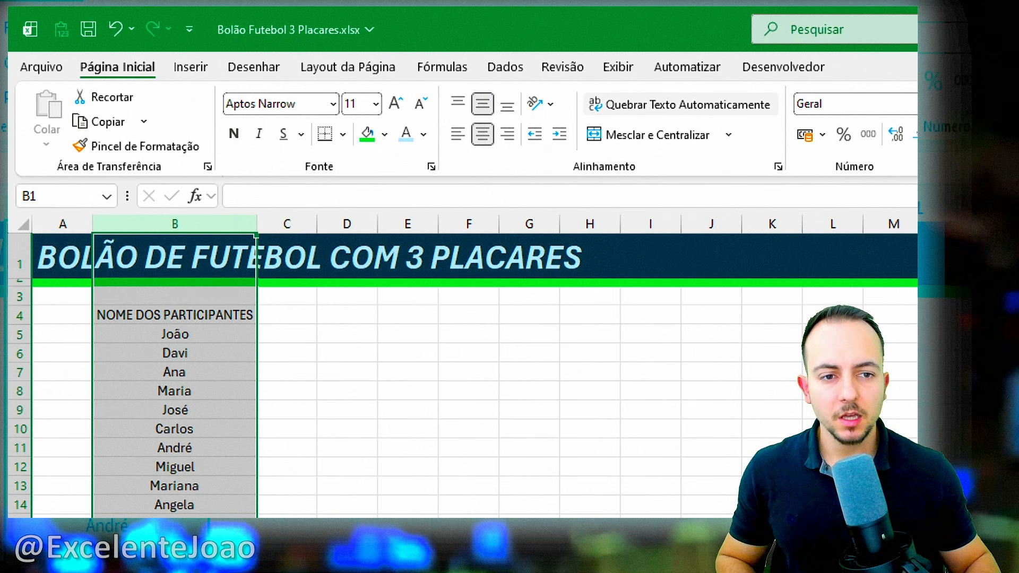
pyautogui.click(709, 113)
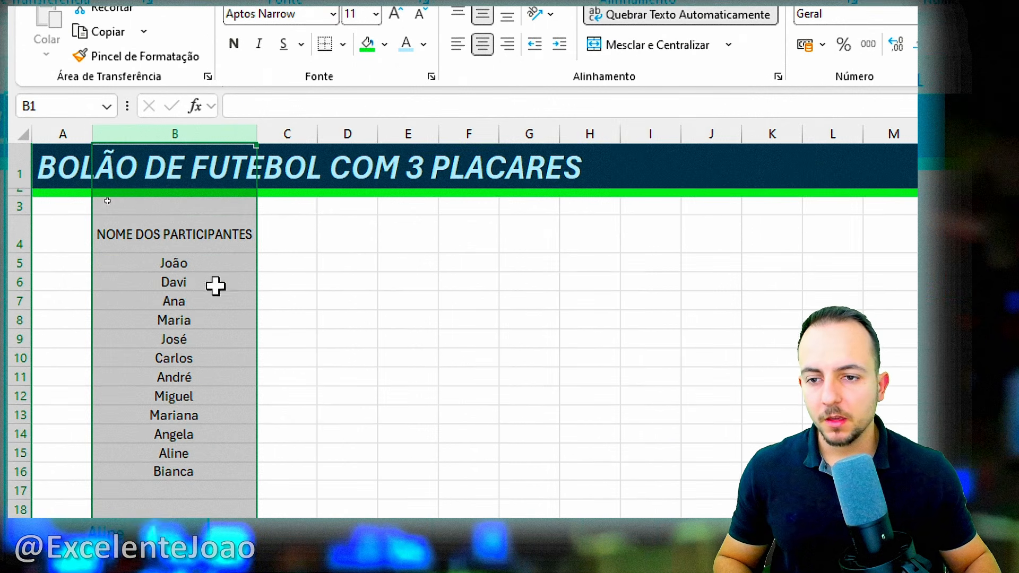
pyautogui.click(215, 301)
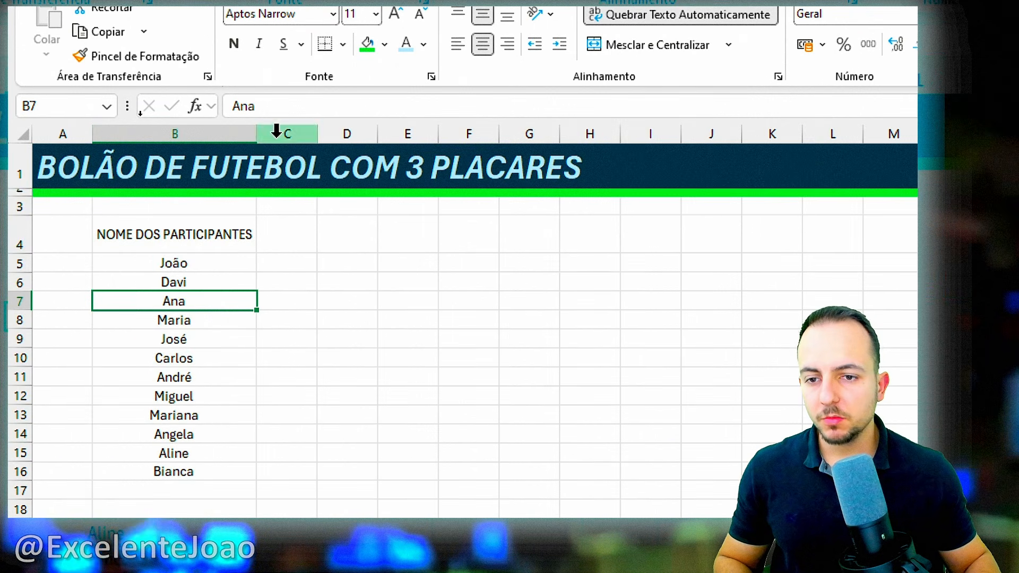
pyautogui.moveTo(257, 134); pyautogui.dragTo(191, 135)
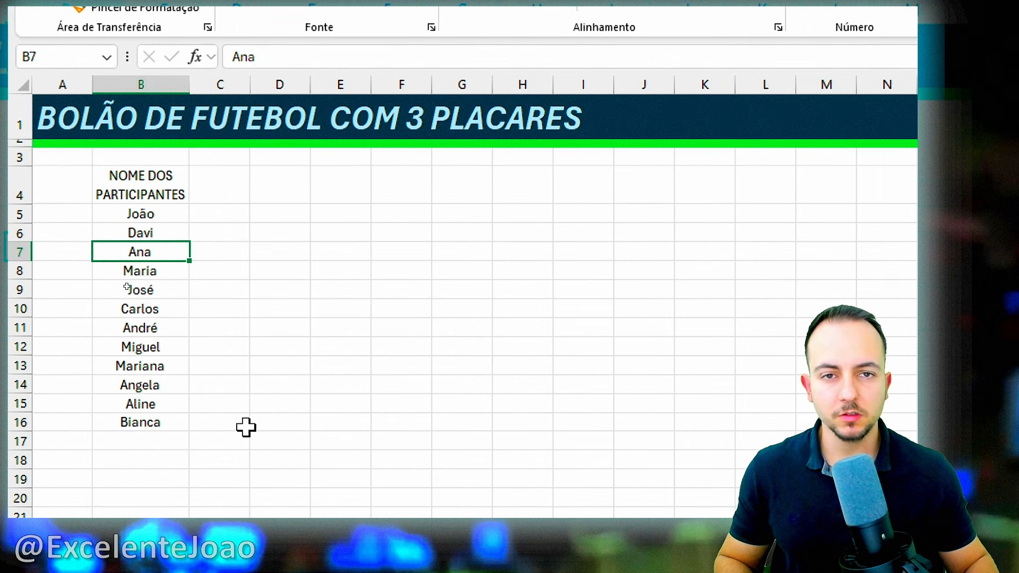
# - Enter the header VALOR R$ in cell C4, beside the participants header
pyautogui.click(178, 195)
pyautogui.click(227, 186)
pyautogui.write('v')
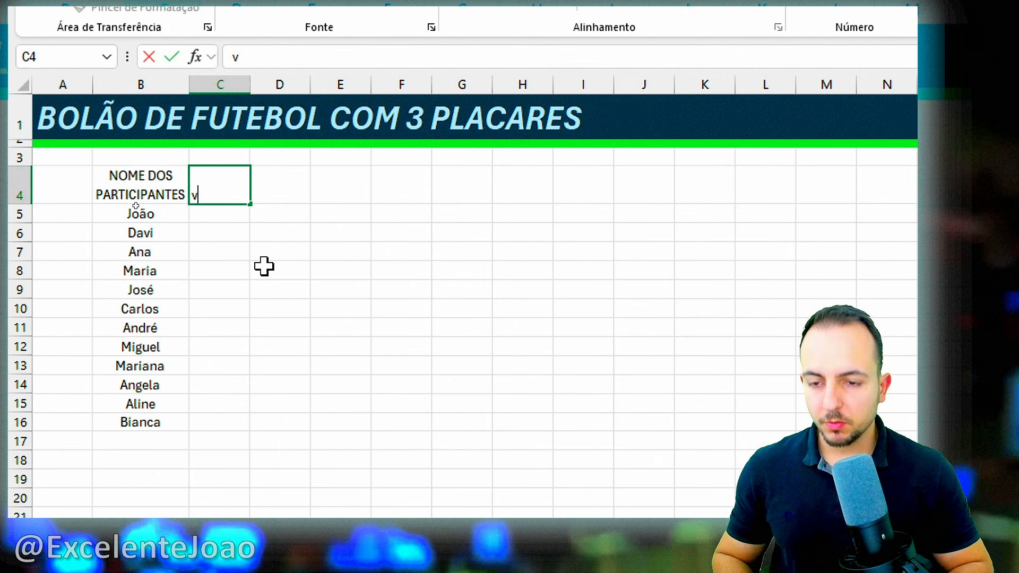
pyautogui.write('VALOR')
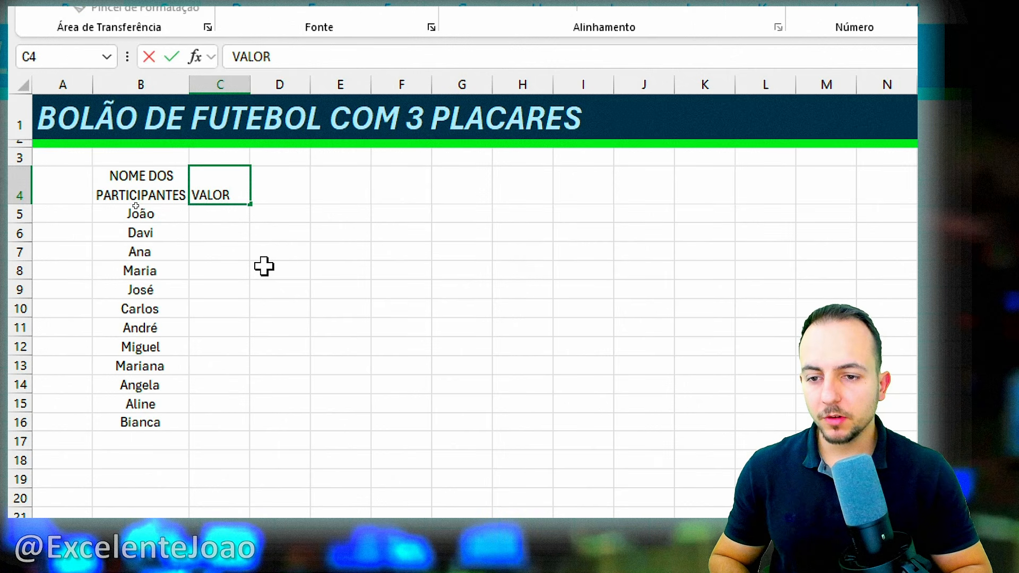
pyautogui.write(' R$')
pyautogui.press('Return')
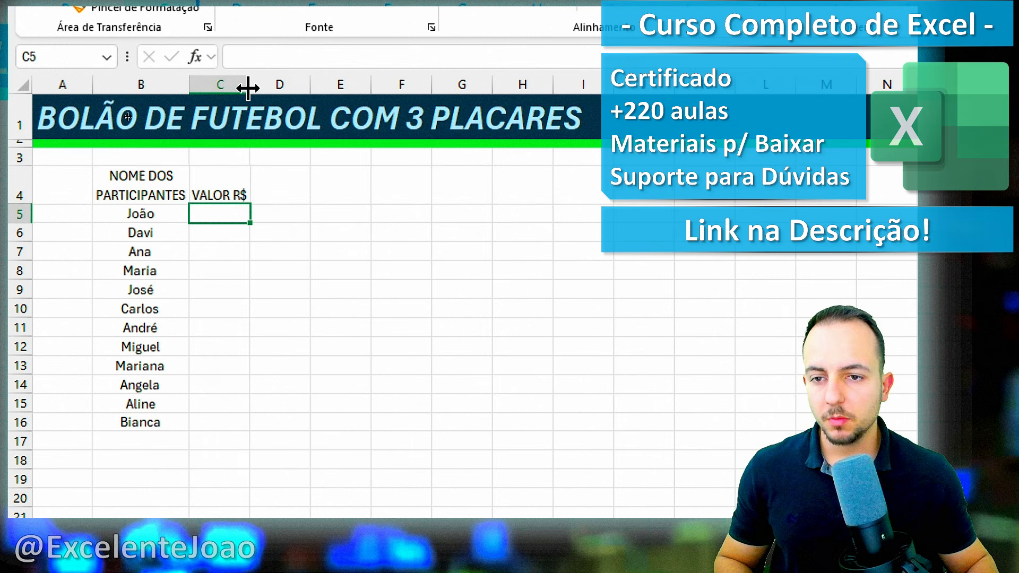
# - Center column C both ways with wrapped text, and narrow it so its header breaks onto two lines
pyautogui.moveTo(248, 88); pyautogui.dragTo(235, 91)
pyautogui.click(230, 95)
pyautogui.click(224, 83)
pyautogui.click(483, 73)
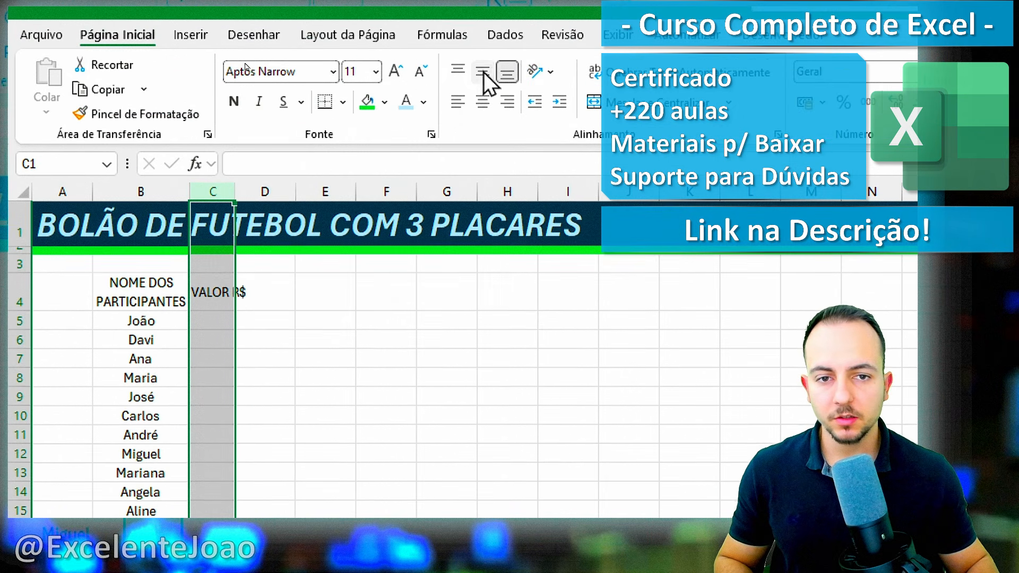
pyautogui.click(482, 101)
pyautogui.click(651, 76)
pyautogui.click(269, 323)
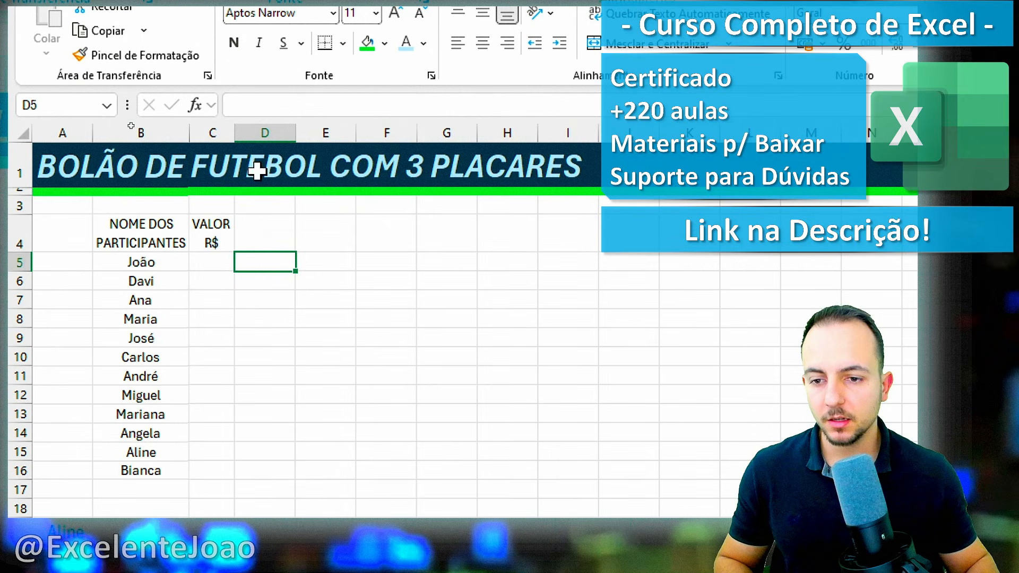
pyautogui.moveTo(238, 199); pyautogui.dragTo(239, 199)
pyautogui.moveTo(241, 139); pyautogui.dragTo(248, 137)
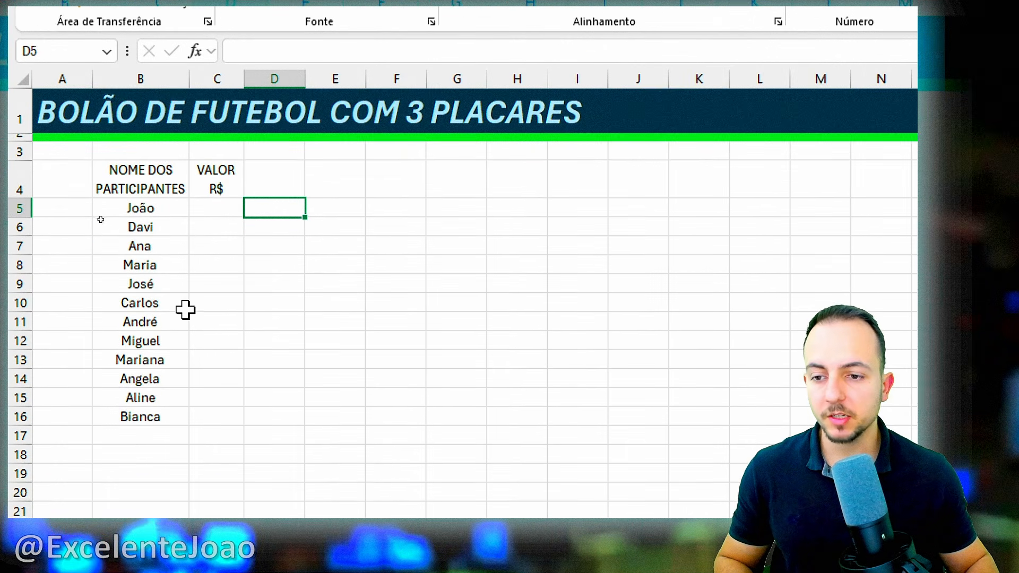
# - Enter 50 in C5 and fill it down to C16 for every participant
pyautogui.click(207, 211)
pyautogui.write('50')
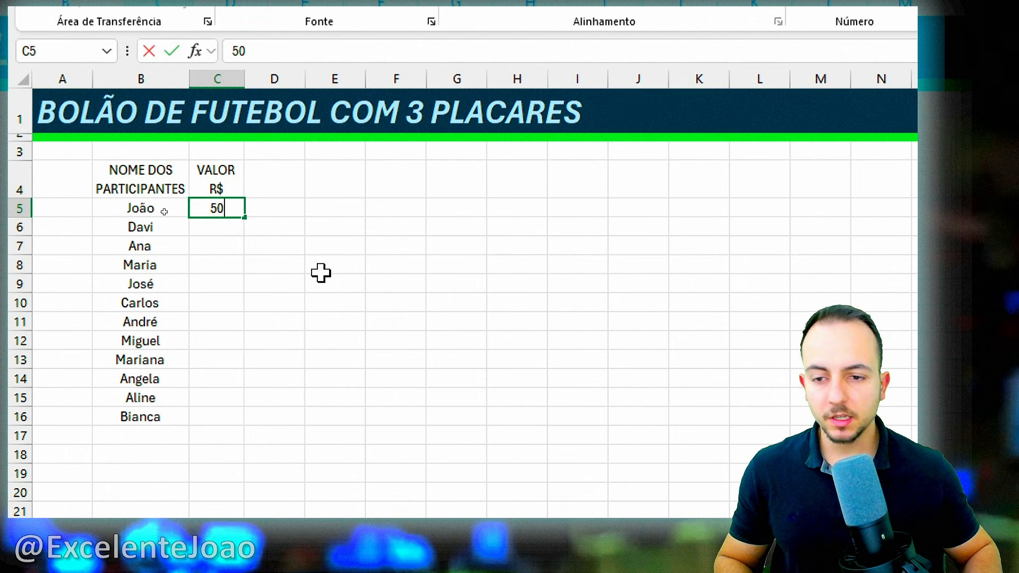
pyautogui.press('Return')
pyautogui.click(222, 204)
pyautogui.moveTo(244, 216); pyautogui.dragTo(236, 418)
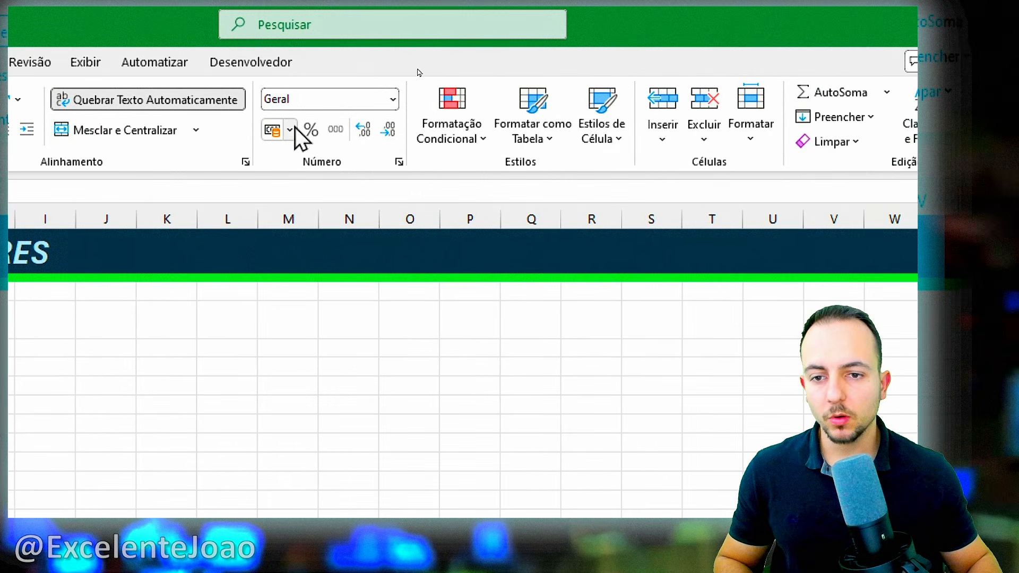
# - Format the values in C5 to C16 as R$ accounting amounts without decimal places
pyautogui.click(289, 129)
pyautogui.click(305, 155)
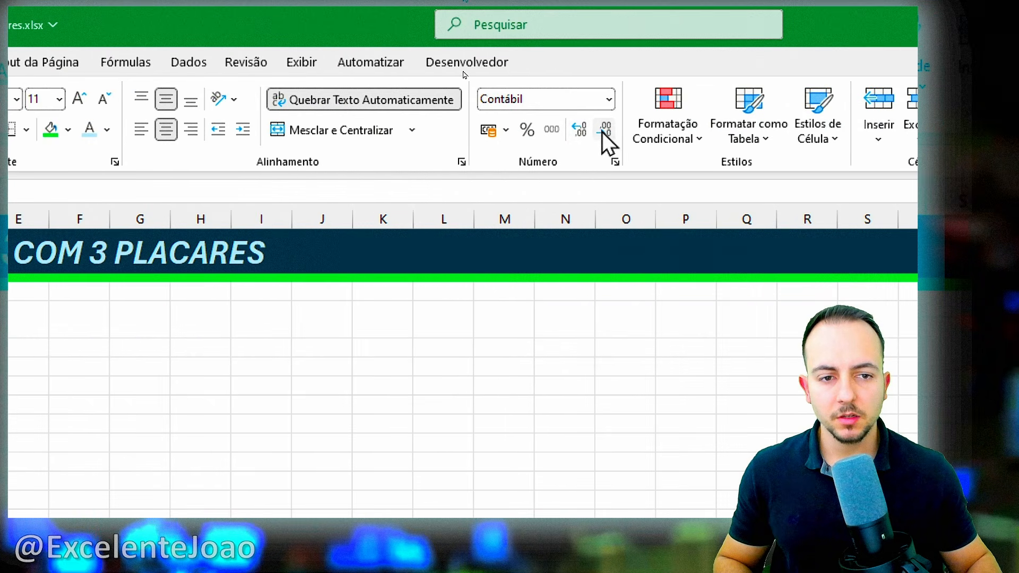
pyautogui.click(603, 130)
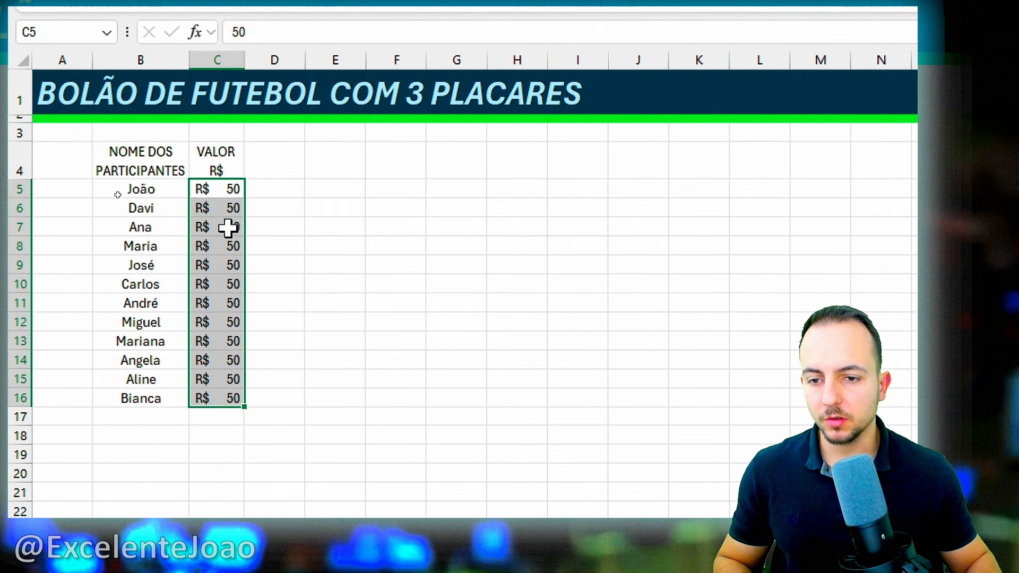
pyautogui.click(217, 189)
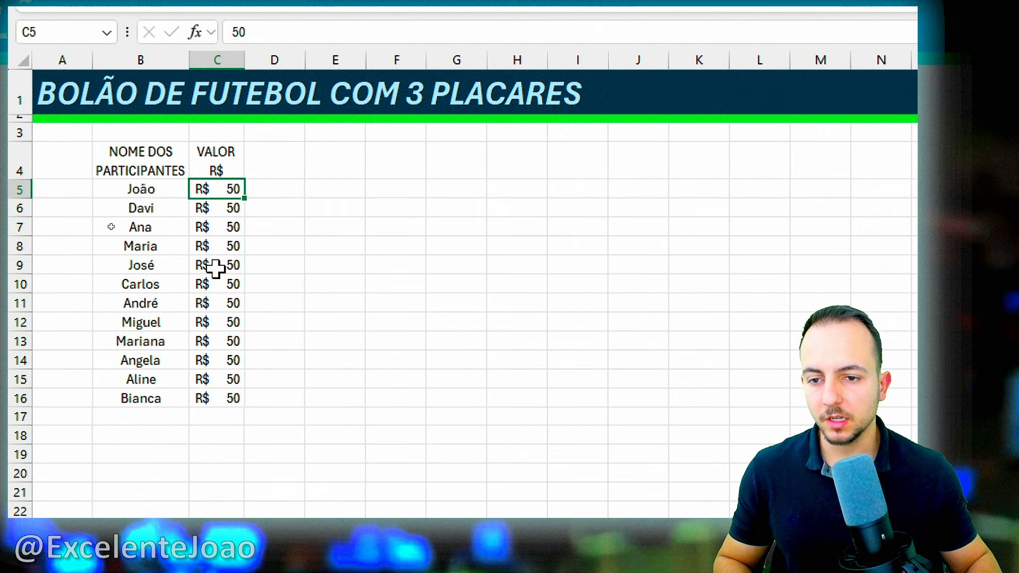
# - Apply all borders to the participants and values table in B4 to C16
pyautogui.moveTo(146, 160); pyautogui.dragTo(202, 400)
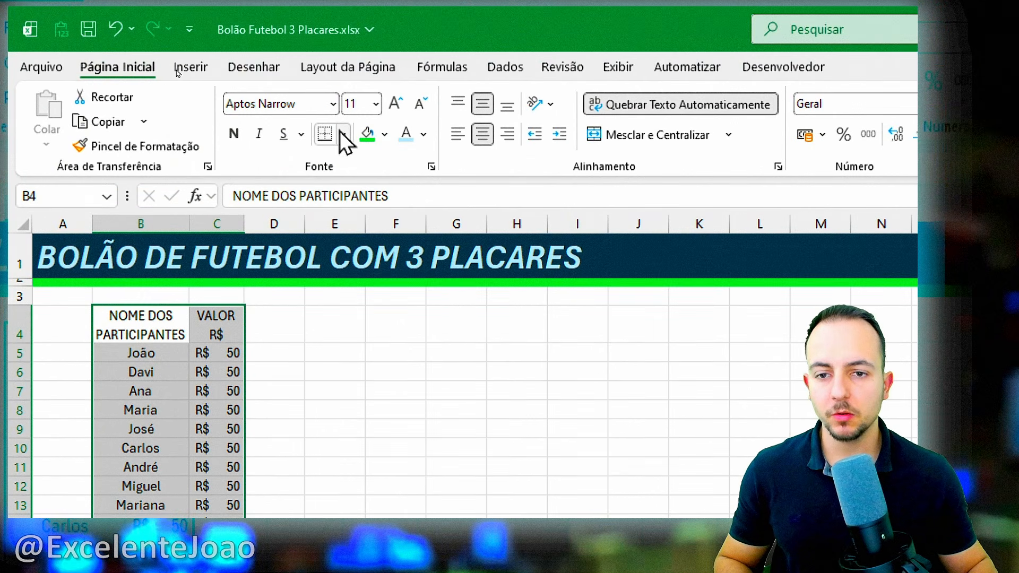
pyautogui.click(342, 134)
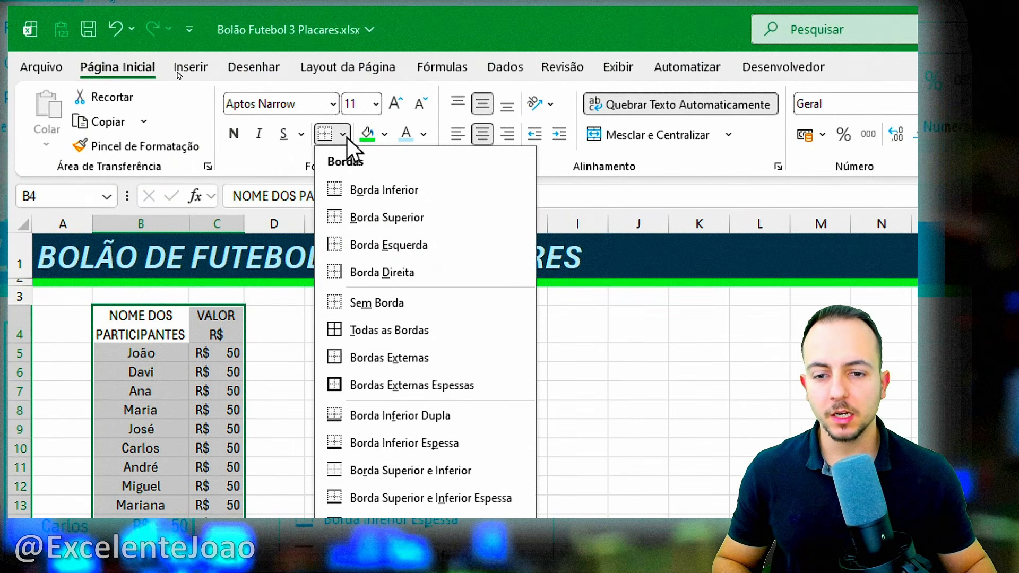
pyautogui.click(350, 329)
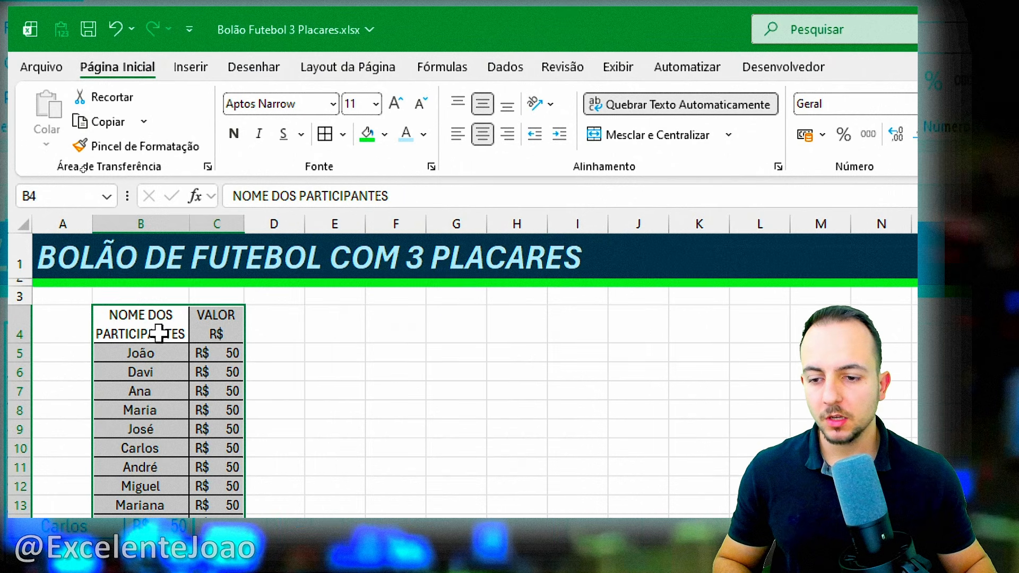
# - Give the headers in B4 and C4 the title's dark blue fill with bold light blue text
pyautogui.moveTo(159, 333); pyautogui.dragTo(205, 334)
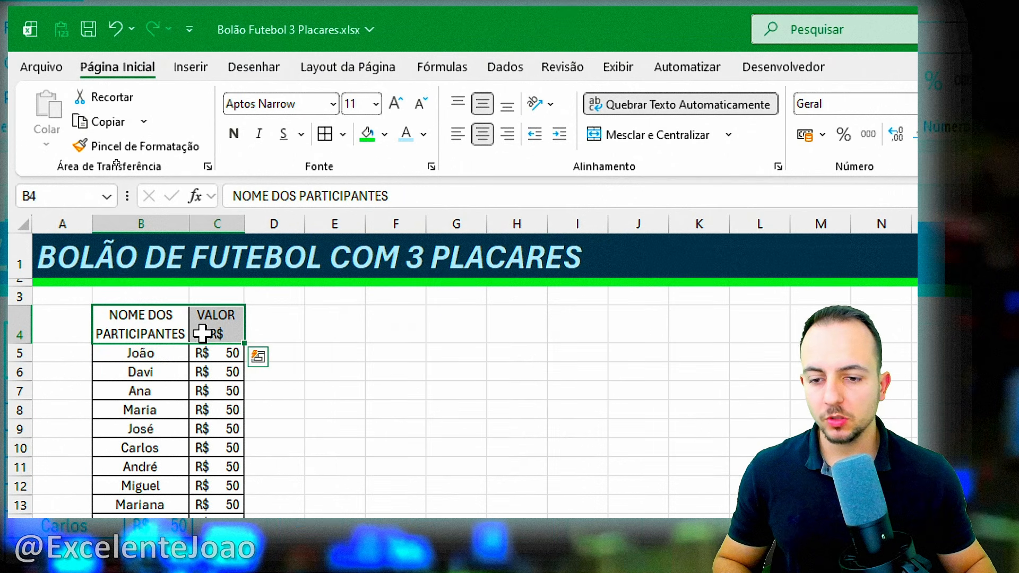
pyautogui.click(384, 136)
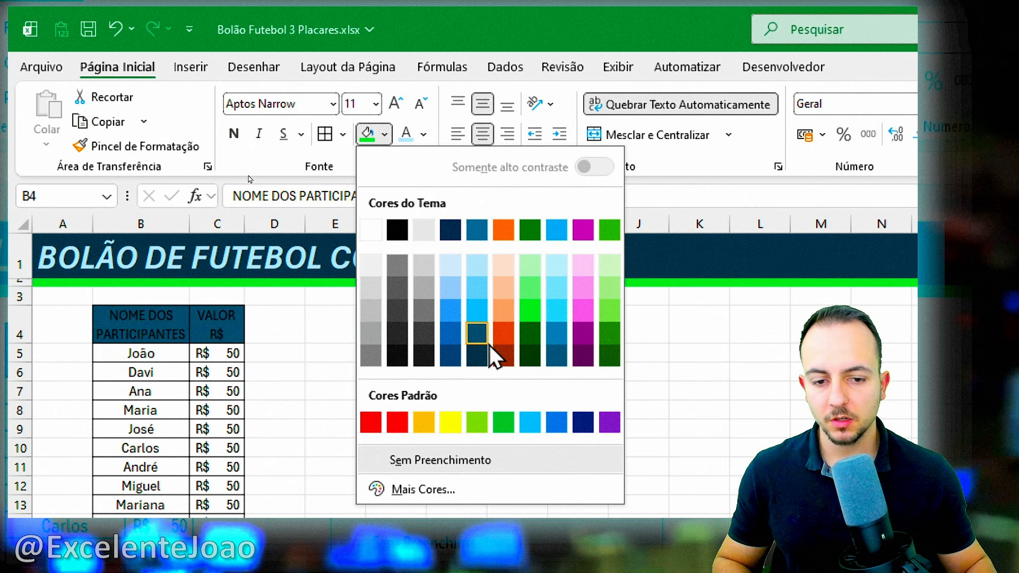
pyautogui.click(480, 356)
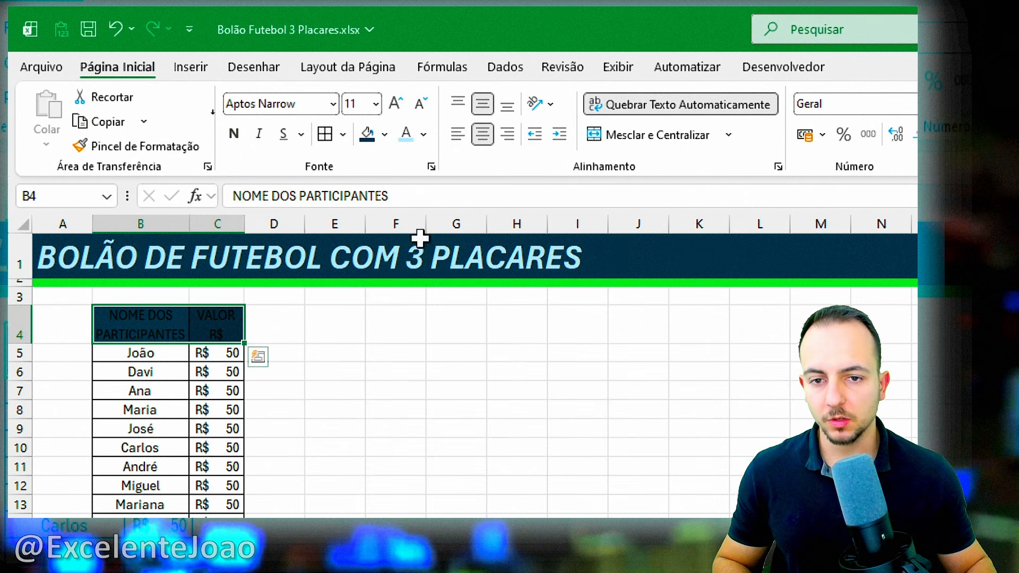
pyautogui.click(424, 134)
pyautogui.click(518, 306)
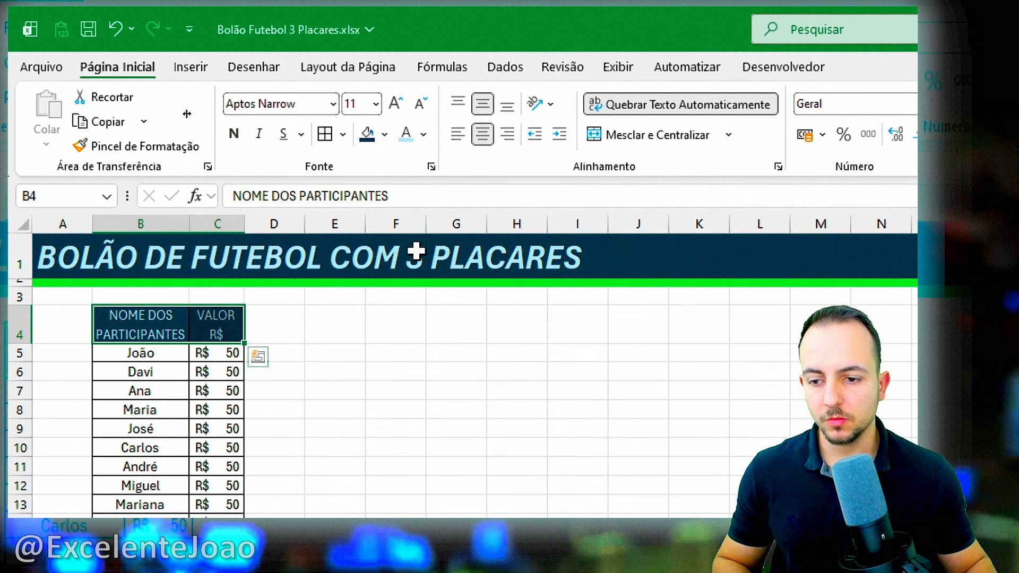
pyautogui.click(233, 136)
pyautogui.click(171, 448)
# - Fit column B's width to its contents so the participants header stays on two lines
pyautogui.moveTo(191, 225); pyautogui.dragTo(210, 225)
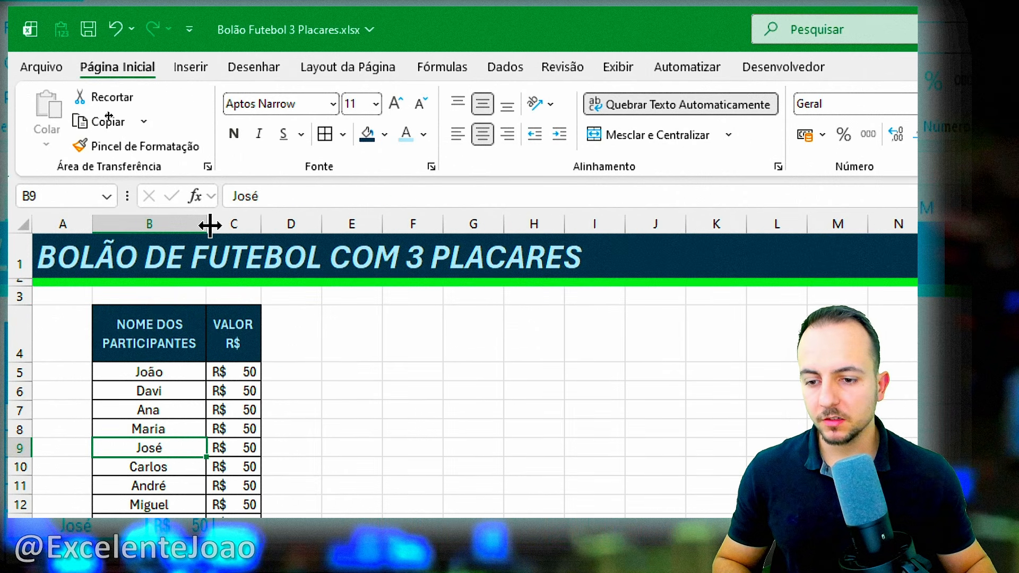
pyautogui.doubleClick(210, 225)
pyautogui.click(170, 329)
# - Narrow column D into a thin spacer beside the participants table
pyautogui.moveTo(279, 368); pyautogui.dragTo(295, 396)
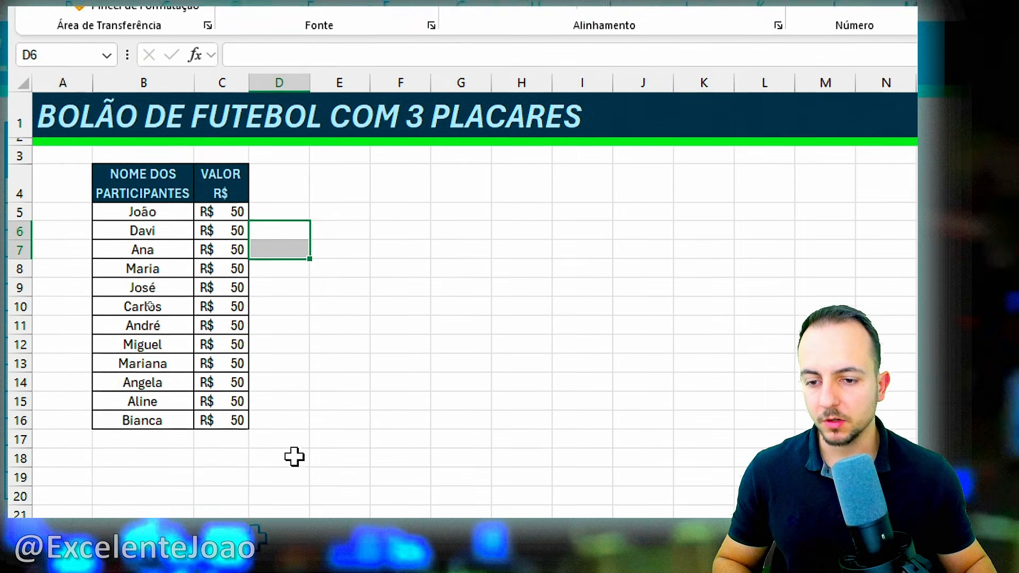
pyautogui.click(294, 471)
pyautogui.moveTo(309, 82); pyautogui.dragTo(263, 80)
pyautogui.click(289, 173)
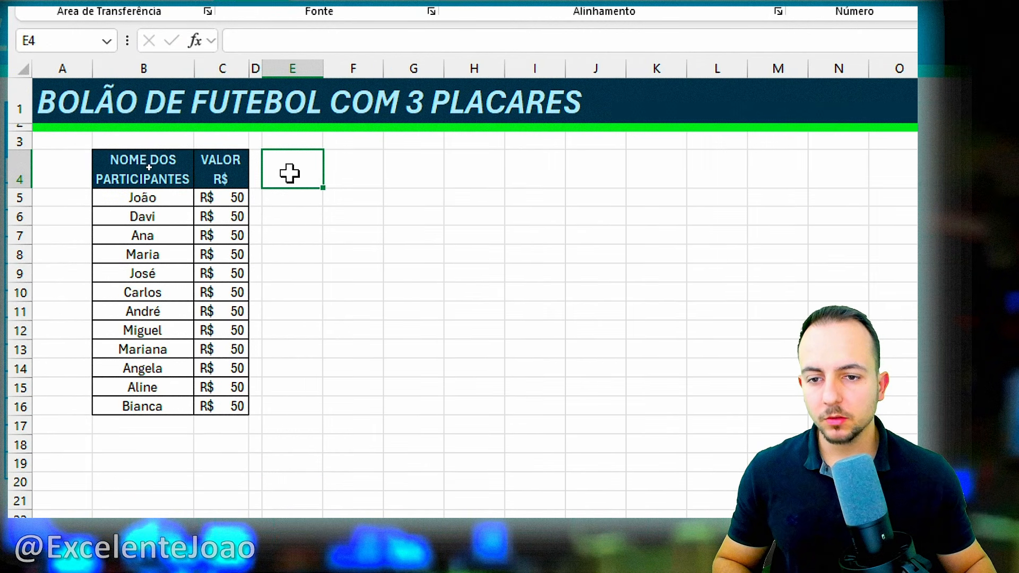
pyautogui.moveTo(289, 173); pyautogui.dragTo(571, 165)
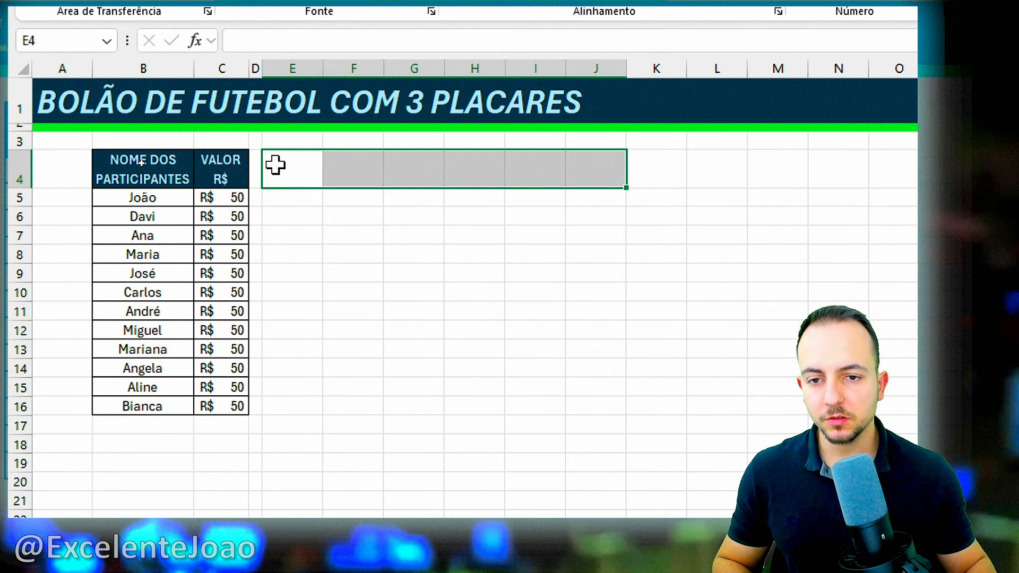
pyautogui.moveTo(275, 165); pyautogui.dragTo(610, 167)
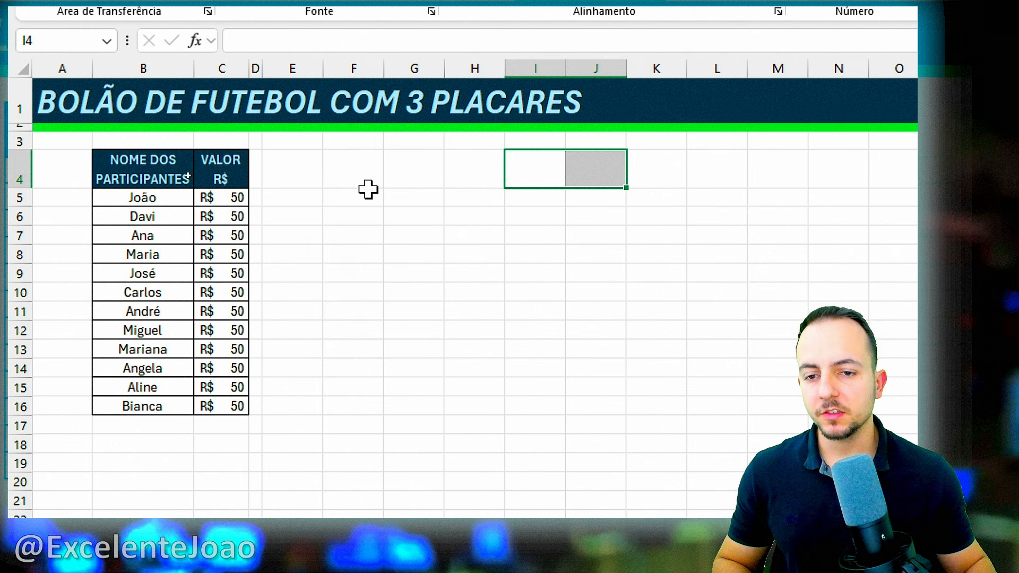
# - Insert a blank row above the table's header row and select cell E4 in it
pyautogui.click(13, 176)
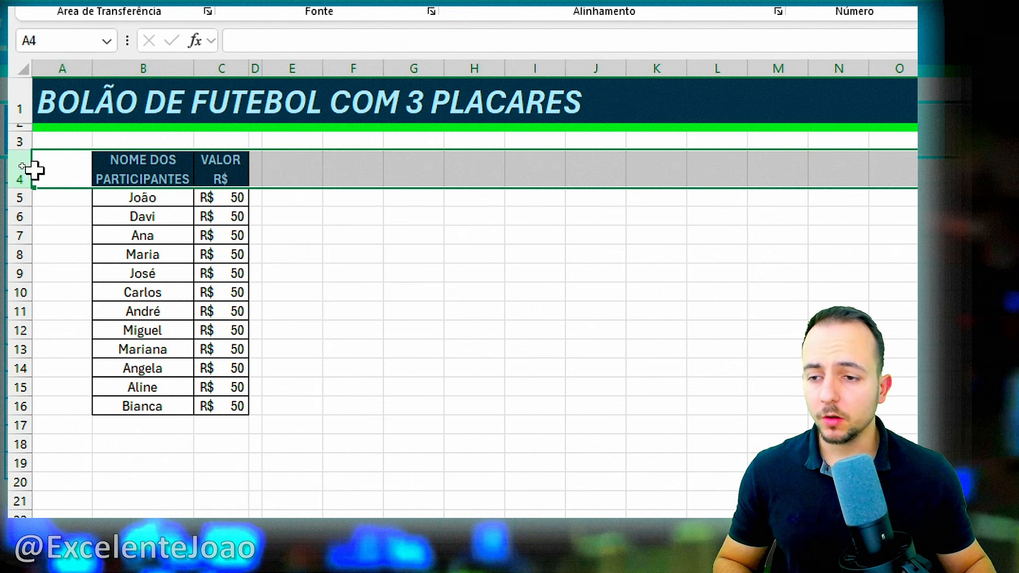
pyautogui.rightClick(18, 170)
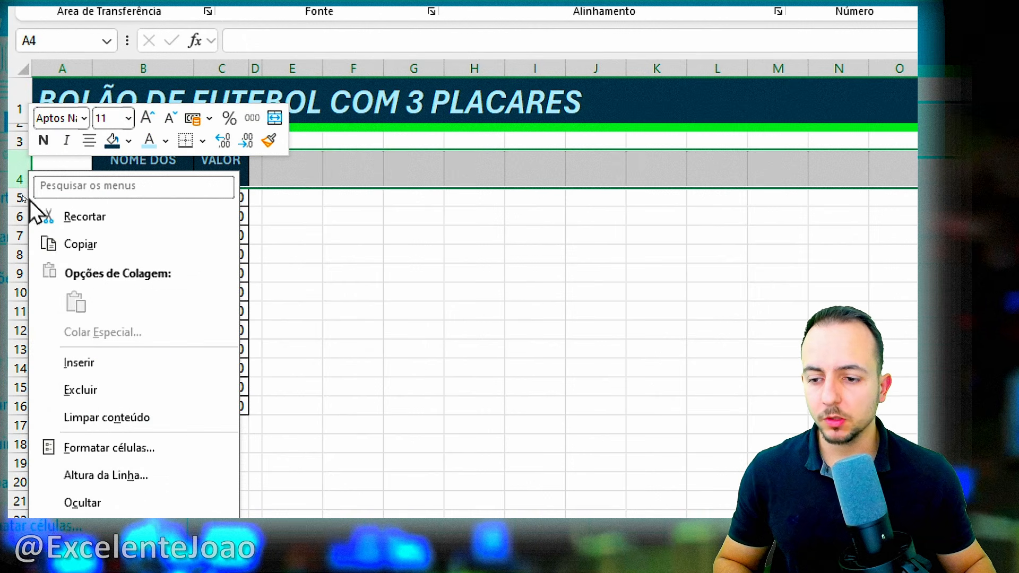
pyautogui.click(90, 366)
pyautogui.click(306, 156)
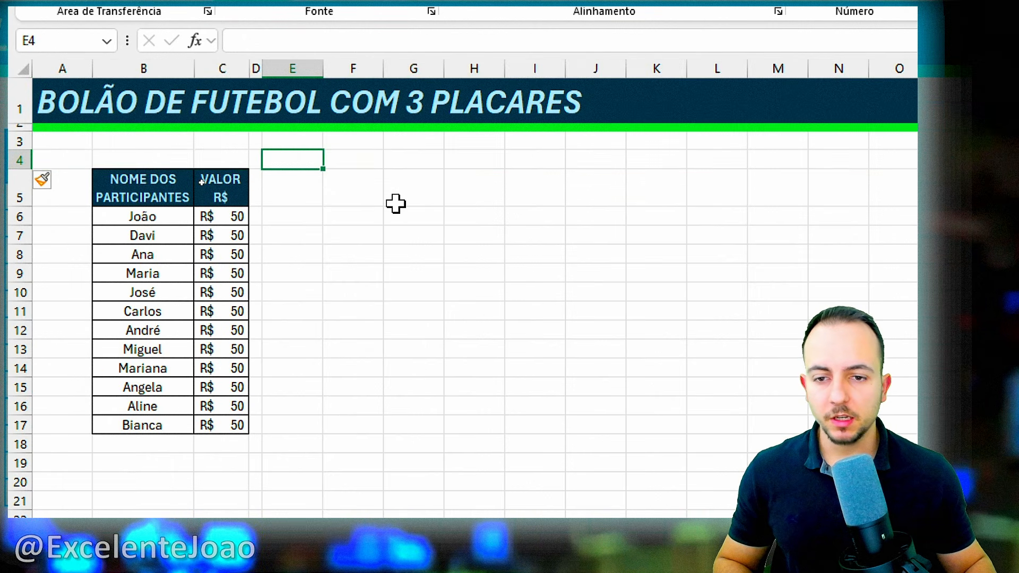
pyautogui.write('JOGO 1')
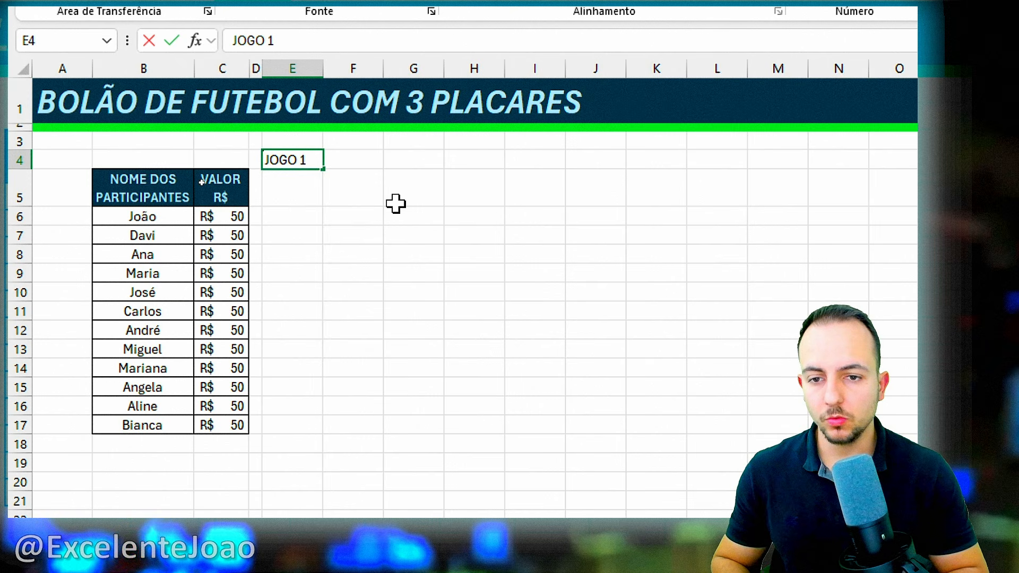
pyautogui.press('Escape')
pyautogui.write('PLACAR 1')
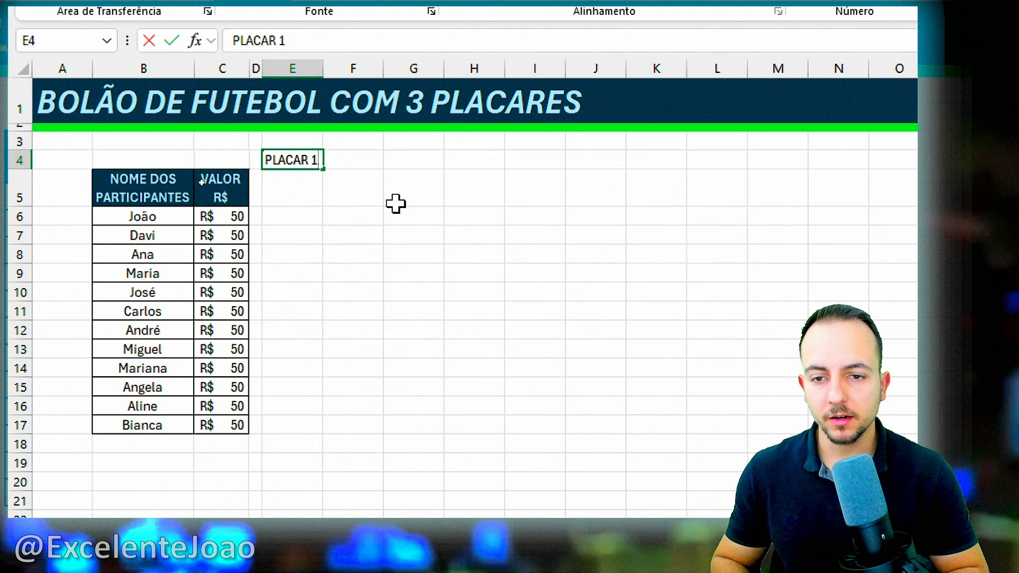
pyautogui.press('Escape')
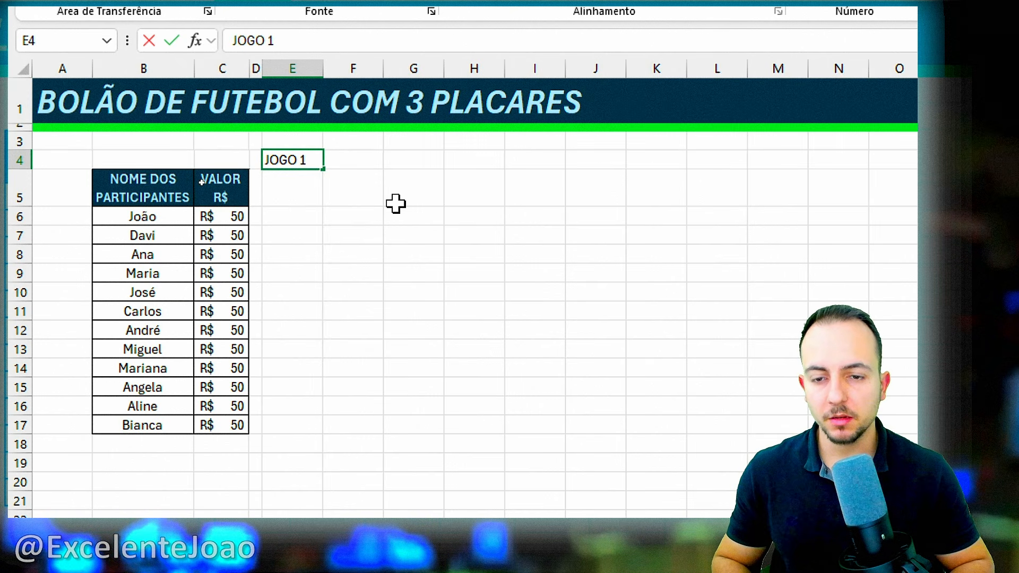
# - Enter JOGO 1 in E4 and merge and center it across E4 and F4
pyautogui.write('JOGO 1')
pyautogui.press('Return')
pyautogui.moveTo(293, 162); pyautogui.dragTo(316, 159)
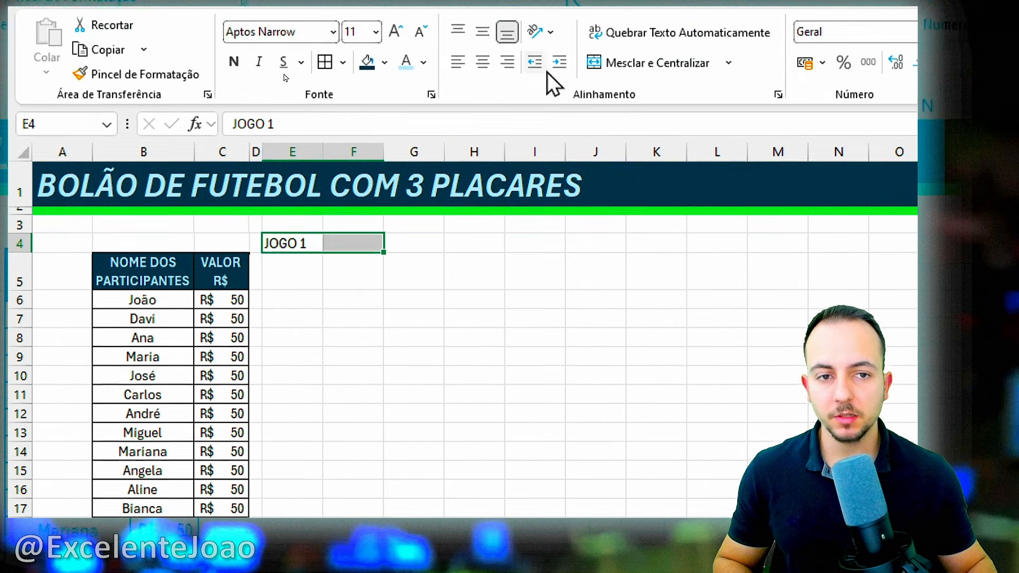
pyautogui.click(630, 80)
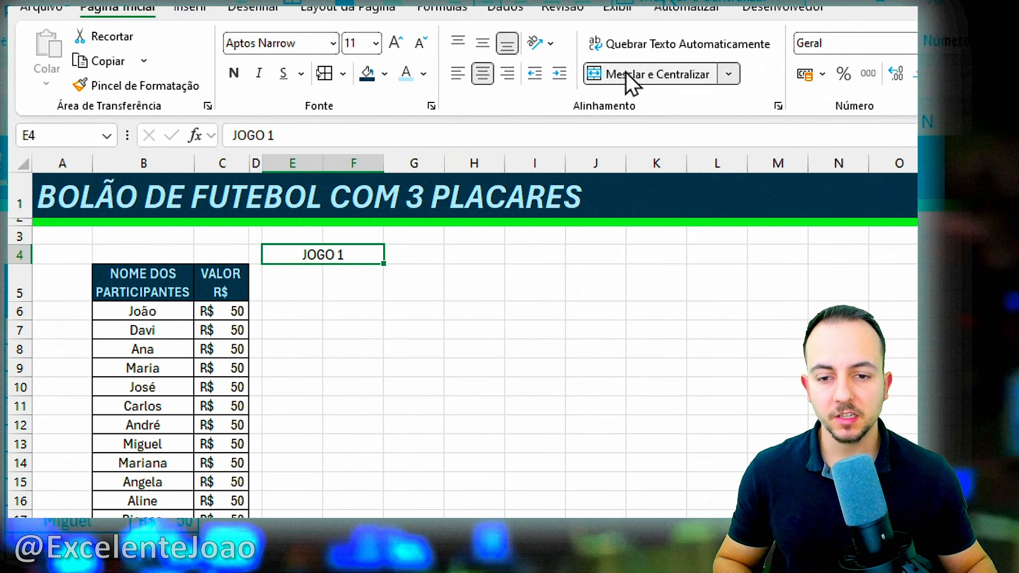
# - Fill the JOGO 1 heading with bright green and make its text bold
pyautogui.click(384, 74)
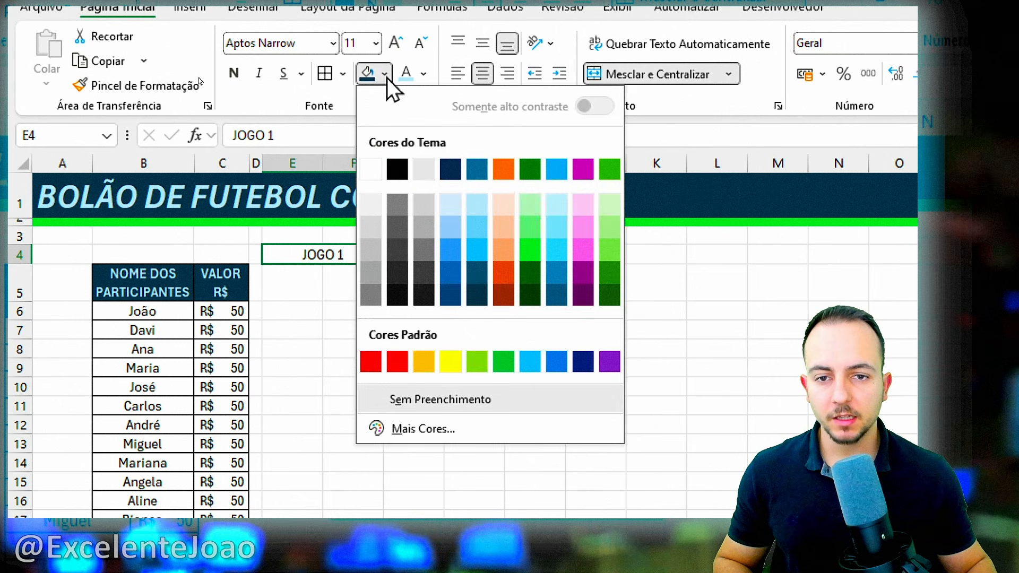
pyautogui.click(524, 250)
pyautogui.click(233, 73)
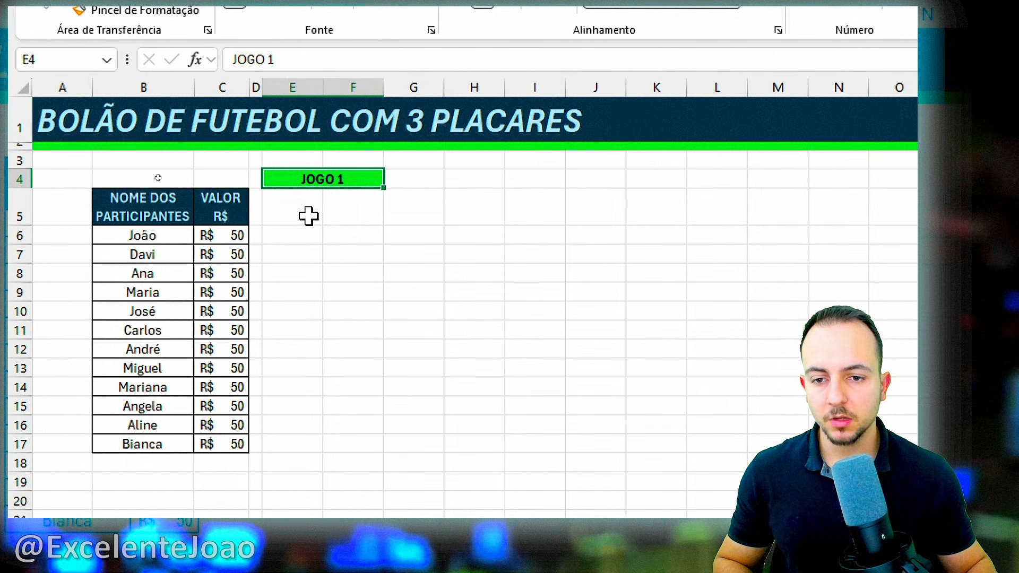
pyautogui.click(308, 216)
pyautogui.click(348, 200)
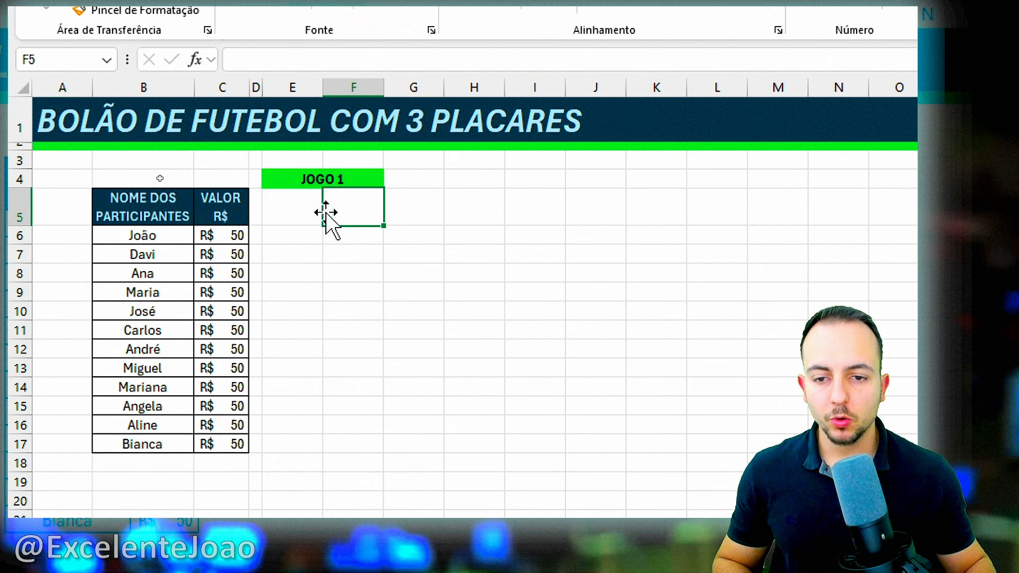
pyautogui.click(311, 215)
pyautogui.click(349, 216)
pyautogui.click(312, 218)
pyautogui.click(347, 215)
pyautogui.click(311, 211)
pyautogui.click(347, 207)
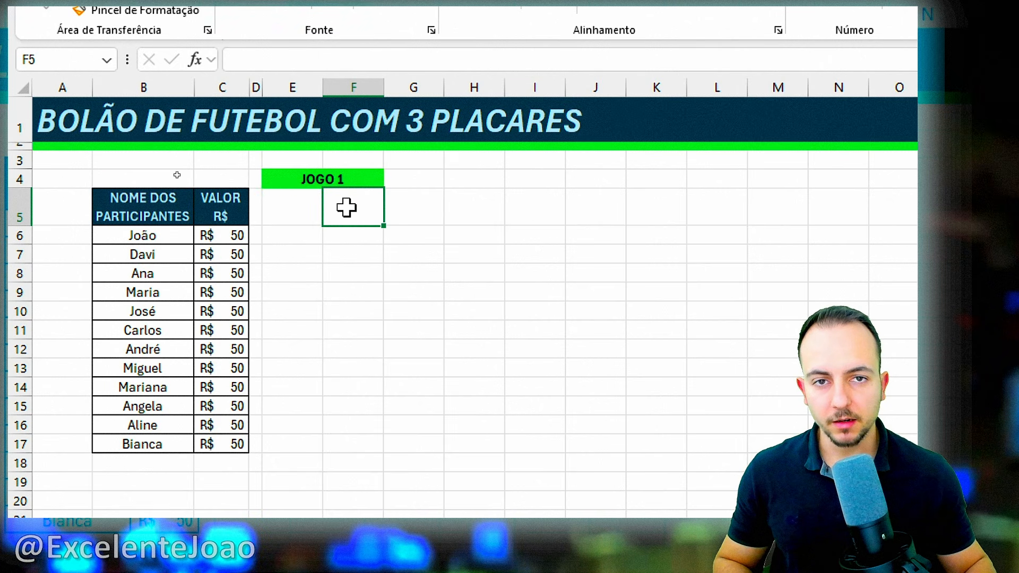
pyautogui.click(300, 218)
pyautogui.click(359, 218)
pyautogui.click(316, 218)
pyautogui.click(347, 215)
# - Enter the team names BRASIL in E5 and JAPÃO in F5 under the JOGO 1 heading
pyautogui.click(315, 211)
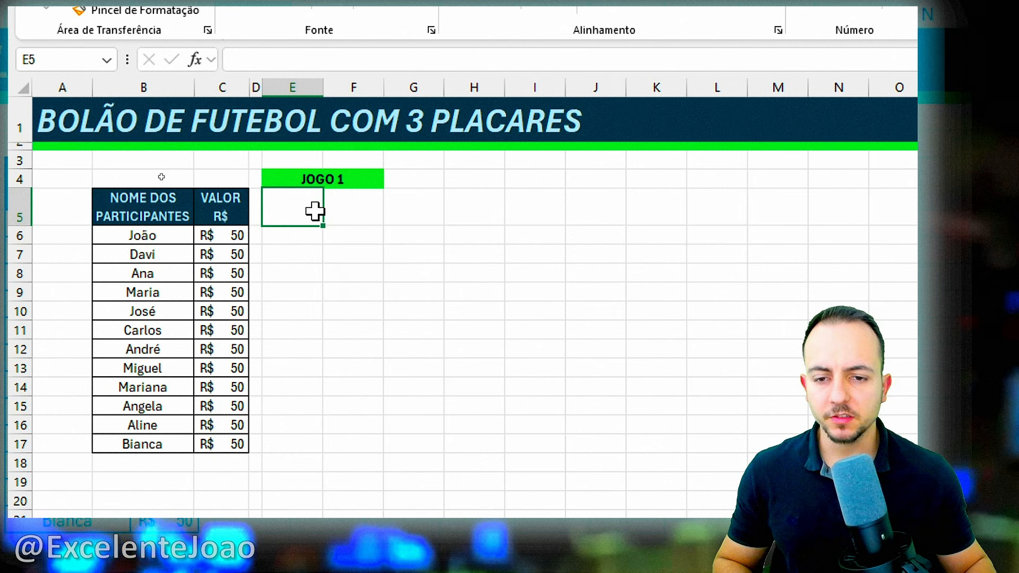
pyautogui.write('BRA')
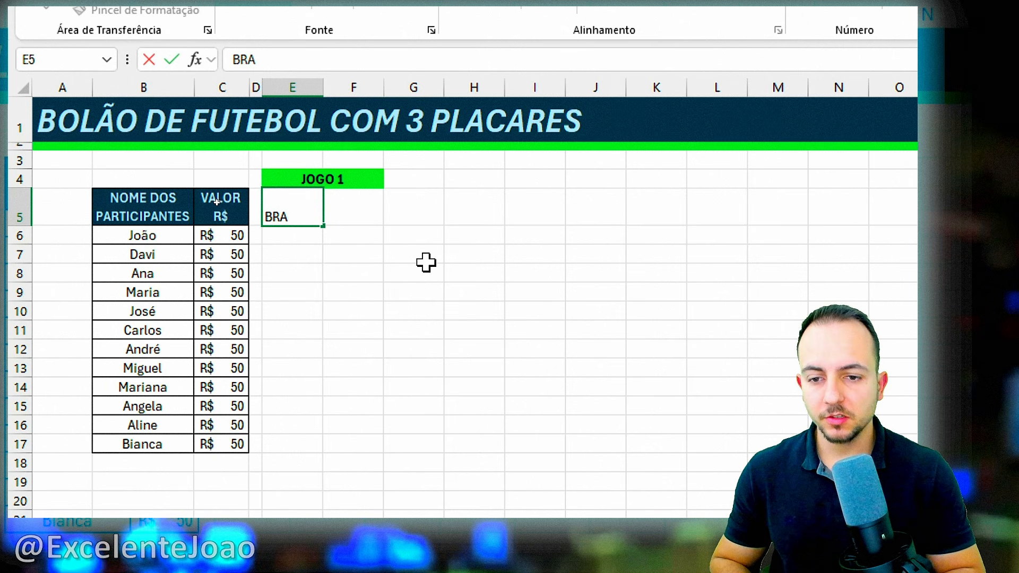
pyautogui.write('SIL')
pyautogui.press('Tab')
pyautogui.write('J')
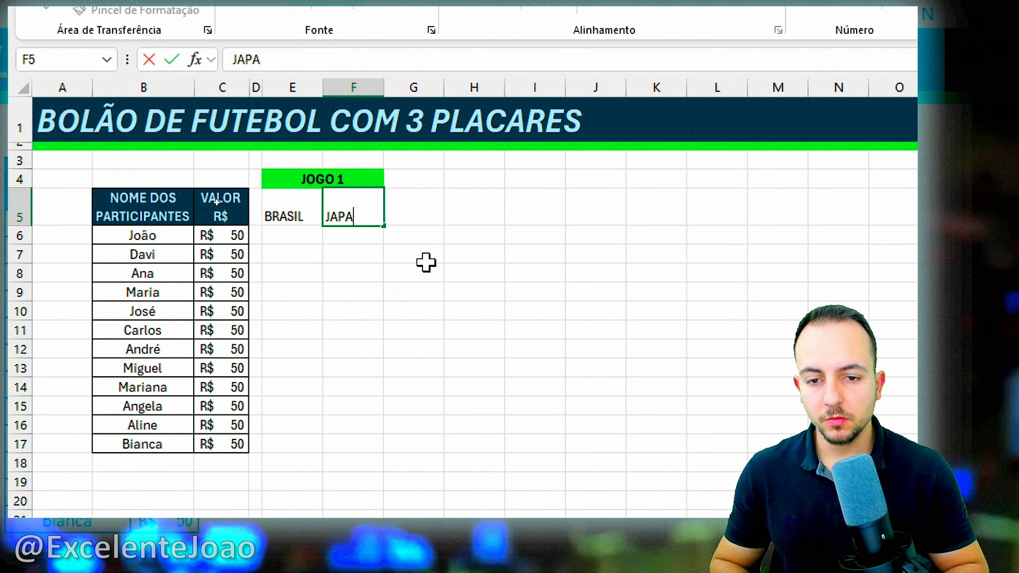
pyautogui.write('APÃO')
pyautogui.press('Return')
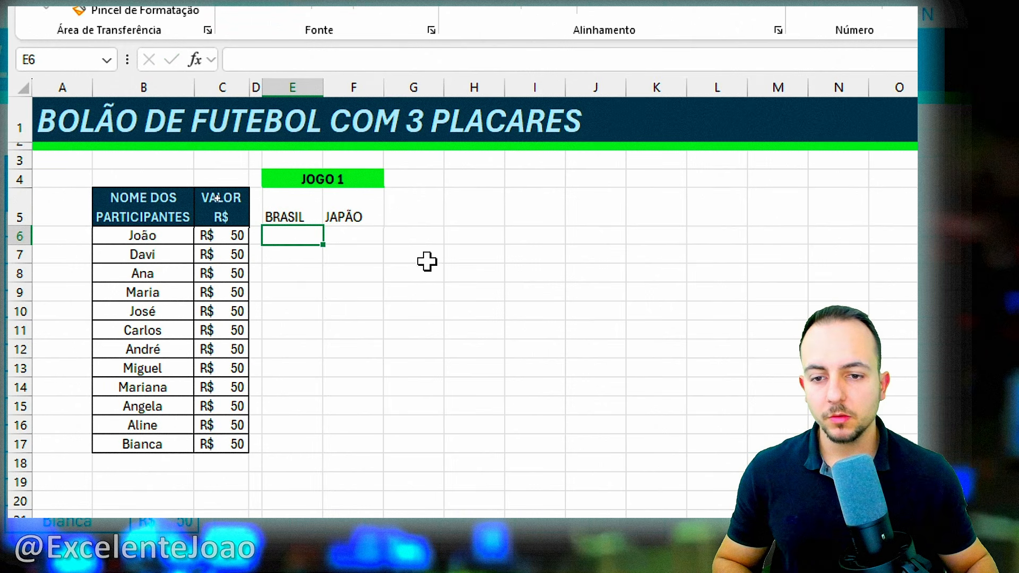
# - Center columns E and F both ways and apply all borders to E4 through F17
pyautogui.moveTo(305, 87); pyautogui.dragTo(353, 87)
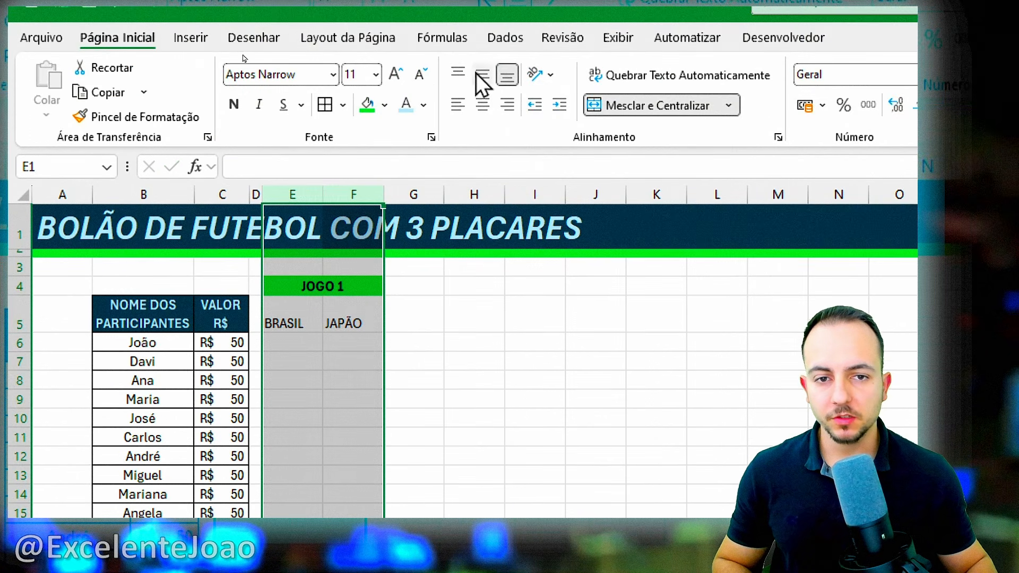
pyautogui.click(484, 119)
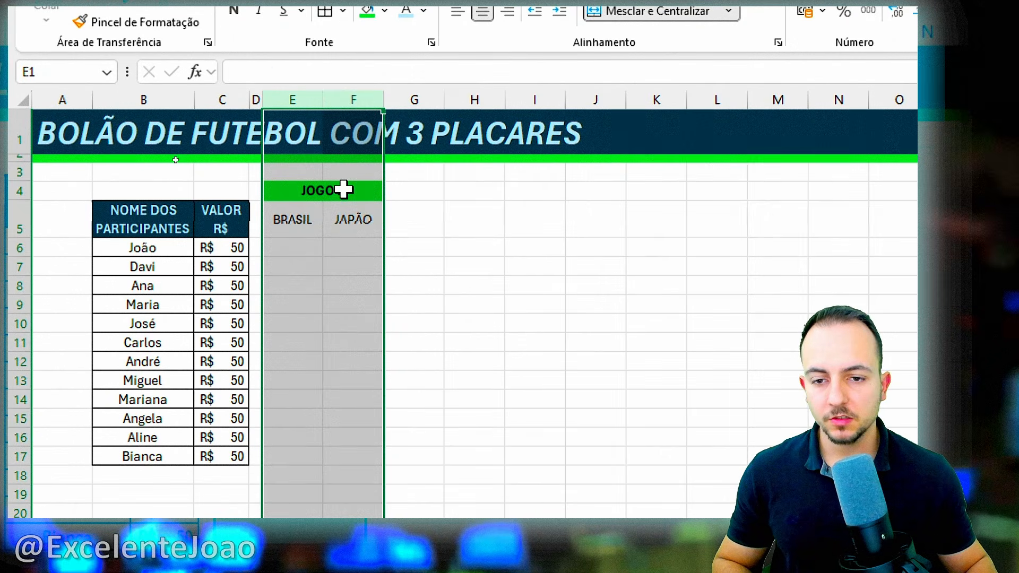
pyautogui.moveTo(341, 283); pyautogui.dragTo(323, 469)
pyautogui.moveTo(323, 374); pyautogui.dragTo(324, 451)
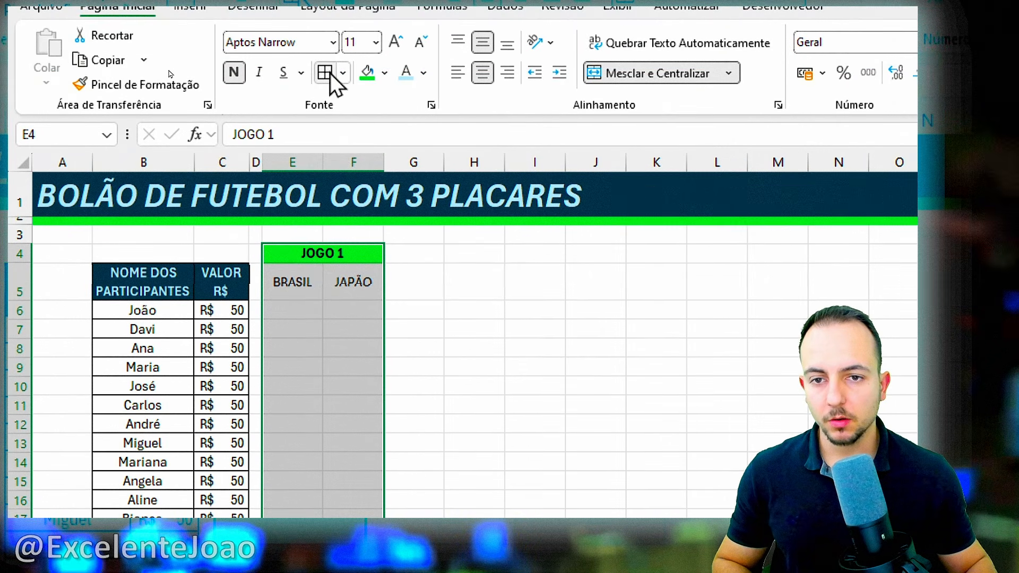
pyautogui.click(326, 10)
pyautogui.click(352, 330)
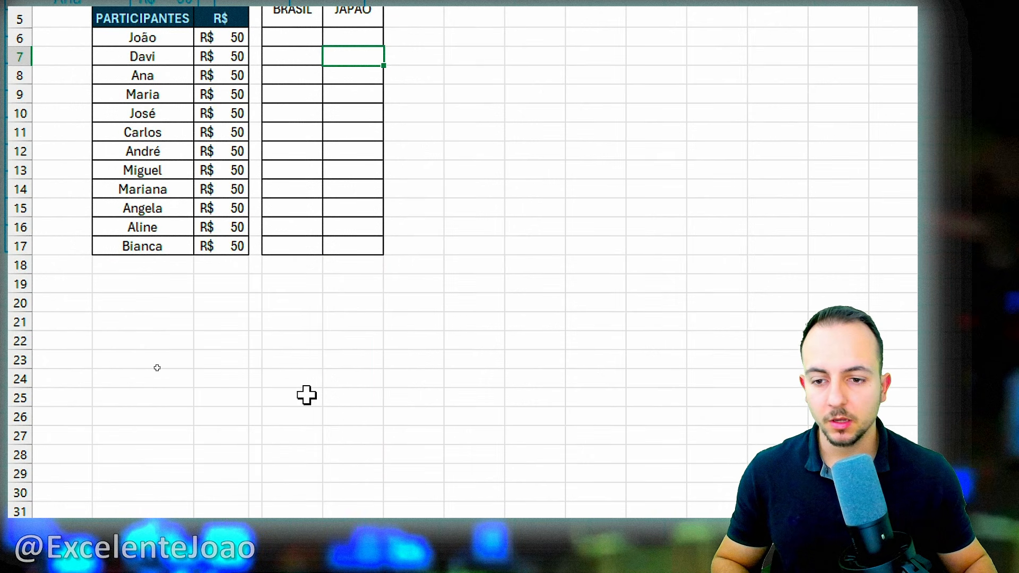
# - Make the BRASIL and JAPÃO headers bold and fill them with Ameixa escuro, Ênfase 5, Mais Claro 80%
pyautogui.moveTo(300, 9); pyautogui.dragTo(337, 12)
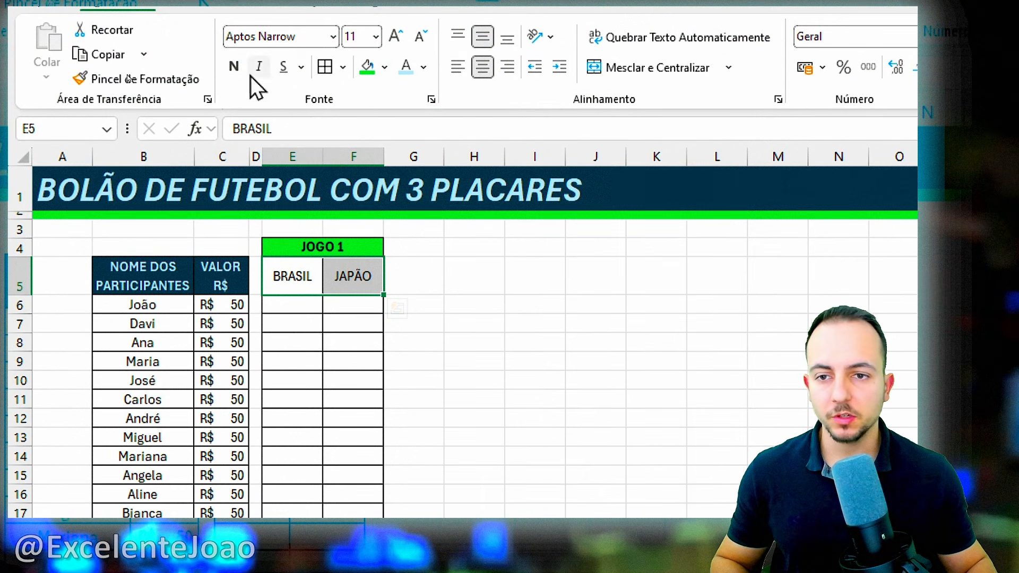
pyautogui.click(233, 64)
pyautogui.click(386, 70)
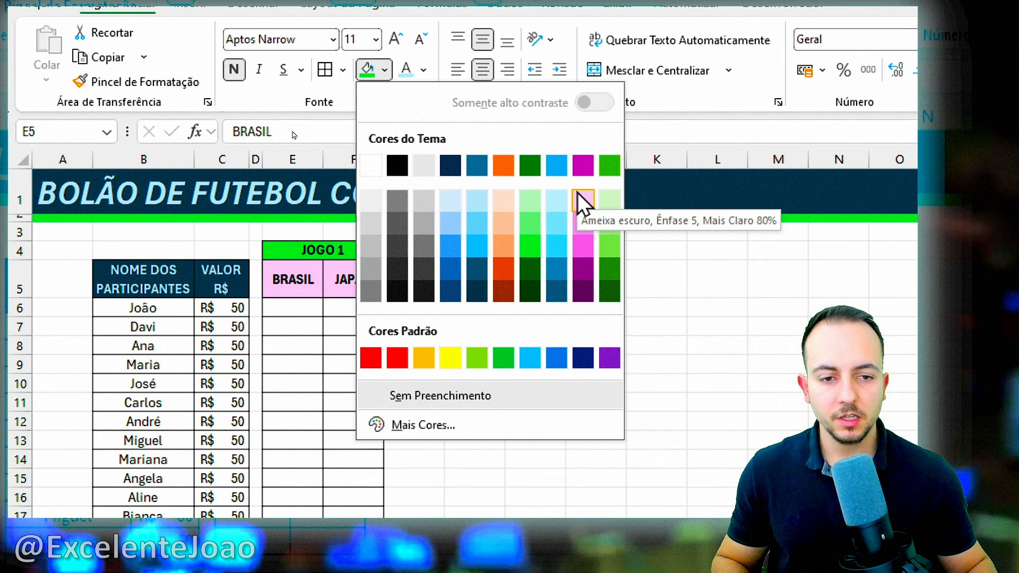
pyautogui.click(578, 192)
pyautogui.click(423, 284)
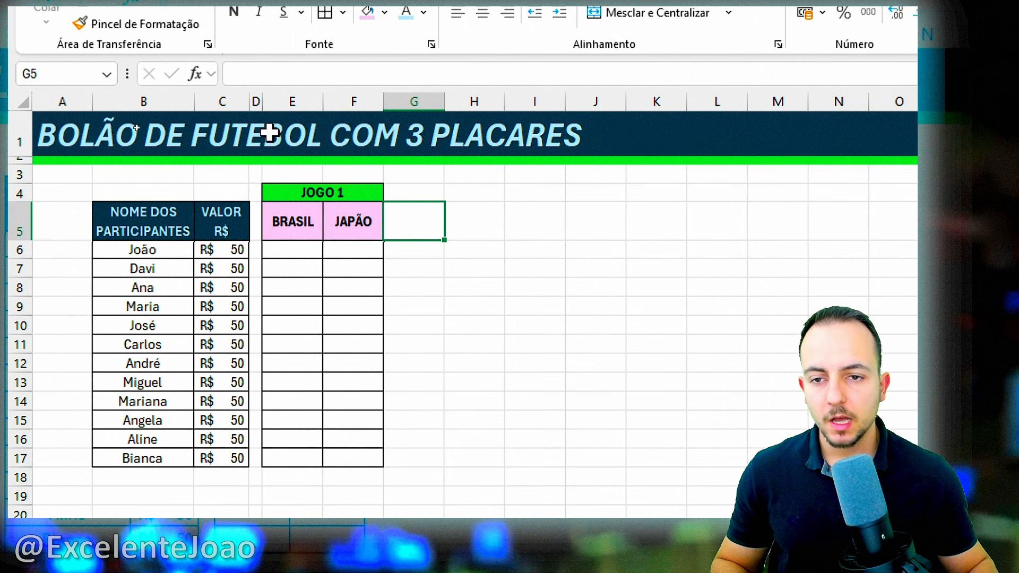
# - Narrow column G to a thin spacer and select columns E and F containing the JOGO 1 block
pyautogui.moveTo(452, 99); pyautogui.dragTo(393, 103)
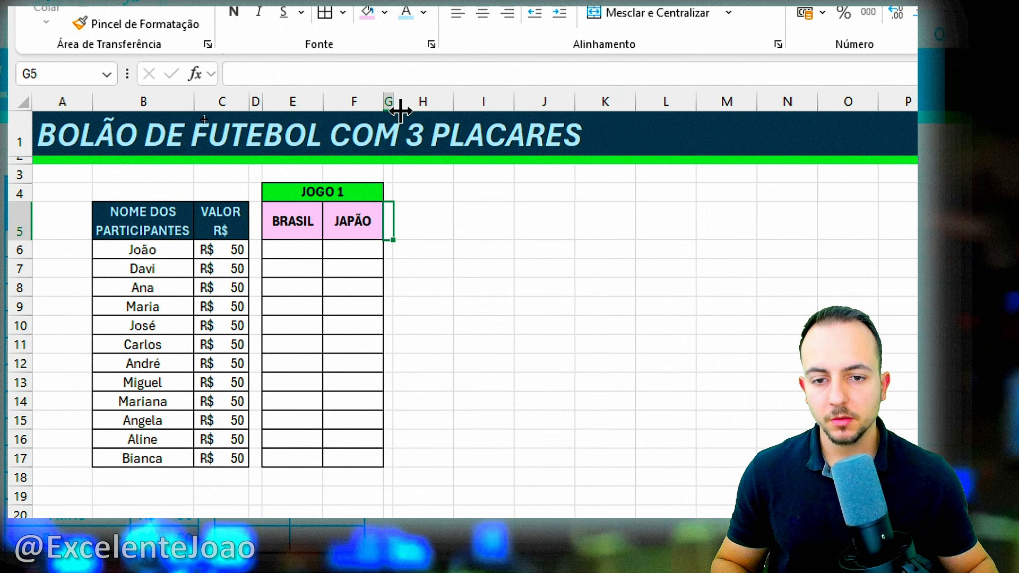
pyautogui.moveTo(296, 102); pyautogui.dragTo(341, 102)
pyautogui.click(309, 102)
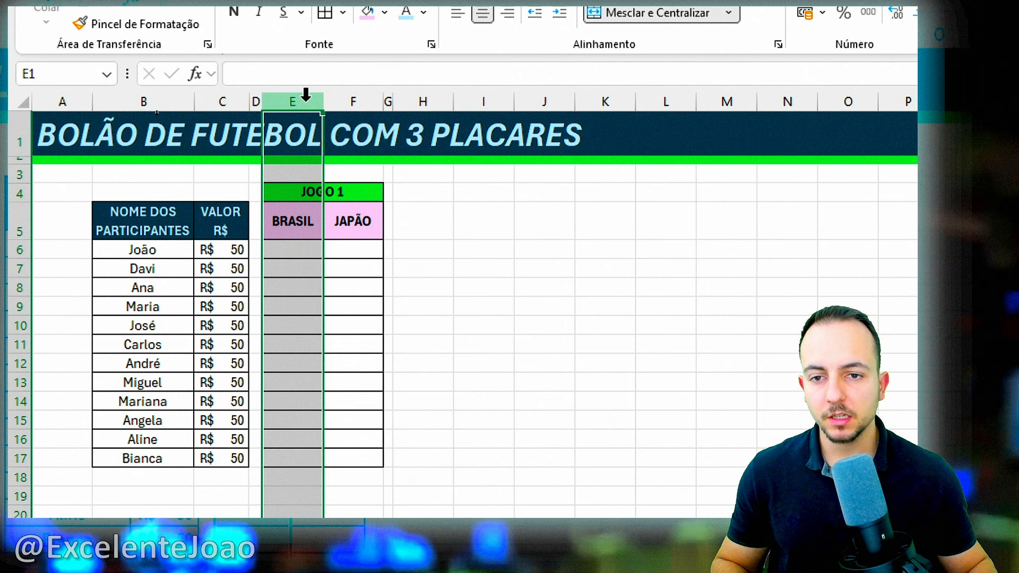
pyautogui.moveTo(305, 98); pyautogui.dragTo(353, 103)
pyautogui.write('t')
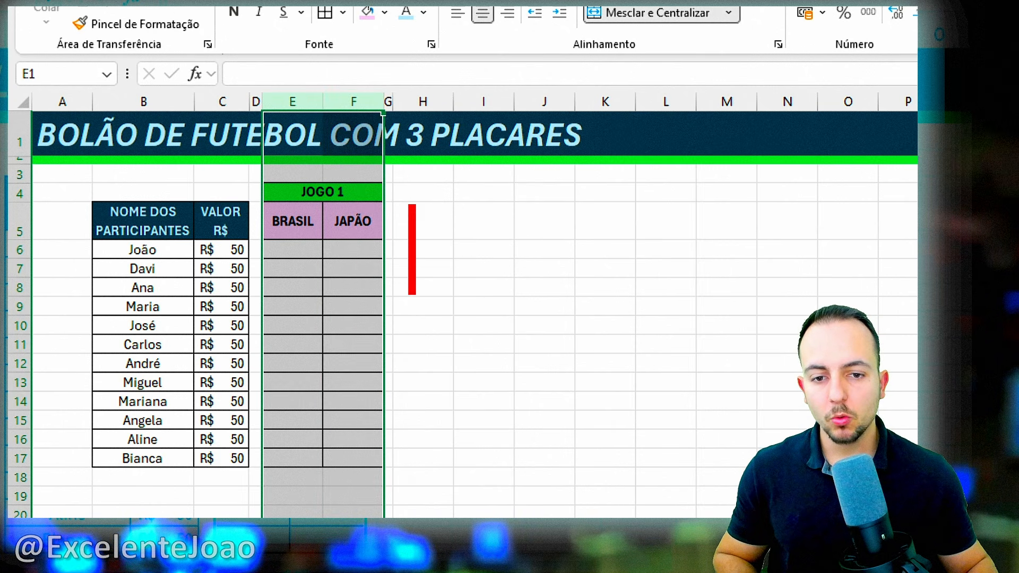
pyautogui.write('CTRL C')
pyautogui.press('Return')
pyautogui.write('V')
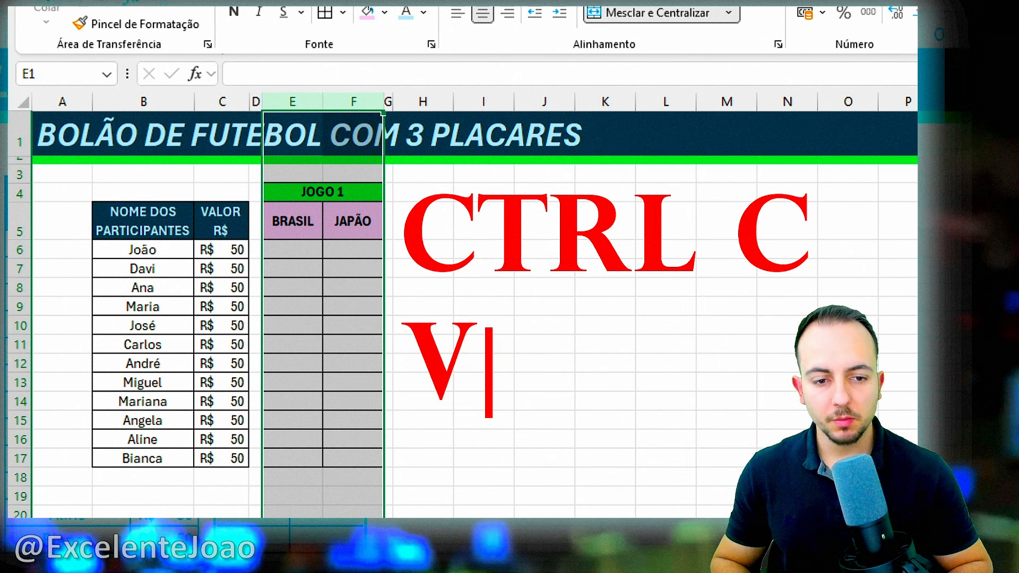
pyautogui.press('Escape')
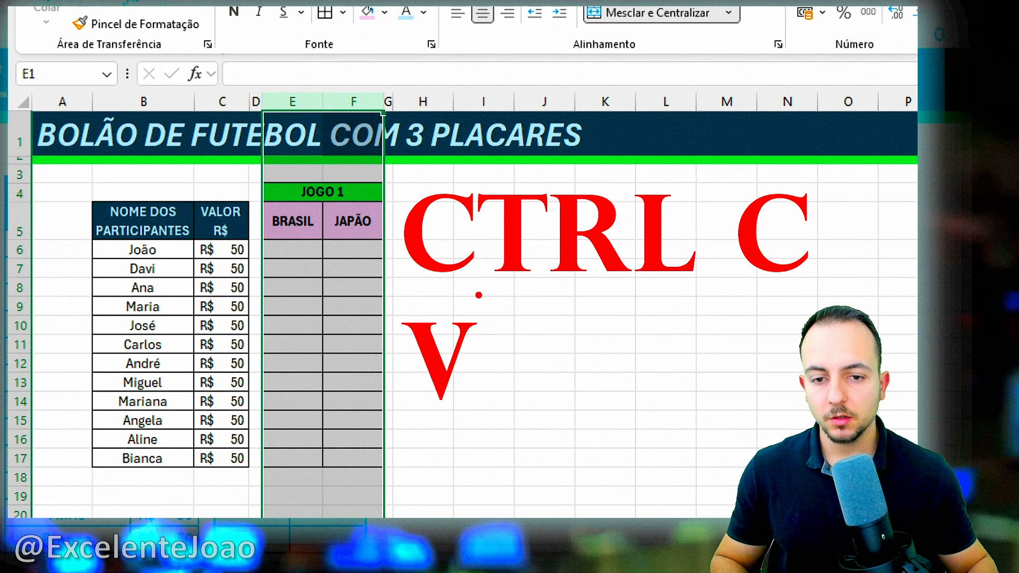
pyautogui.press('Escape')
# - Copy the selected JOGO 1 columns and paste them starting at column H and again at column K
pyautogui.hotkey('ctrl', 'c')
pyautogui.click(416, 103)
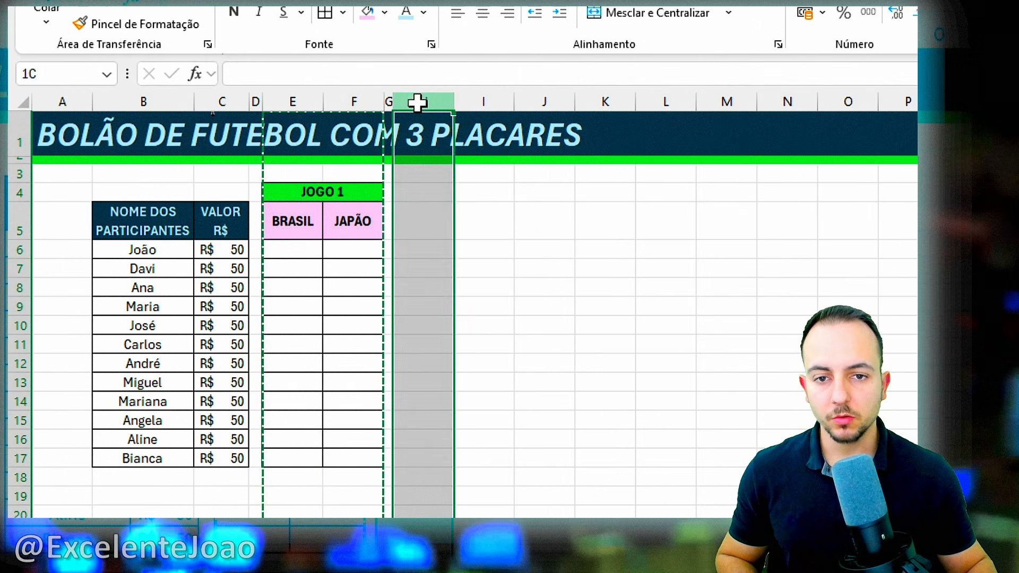
pyautogui.hotkey('ctrl', 'v')
pyautogui.click(598, 99)
pyautogui.hotkey('ctrl', 'v')
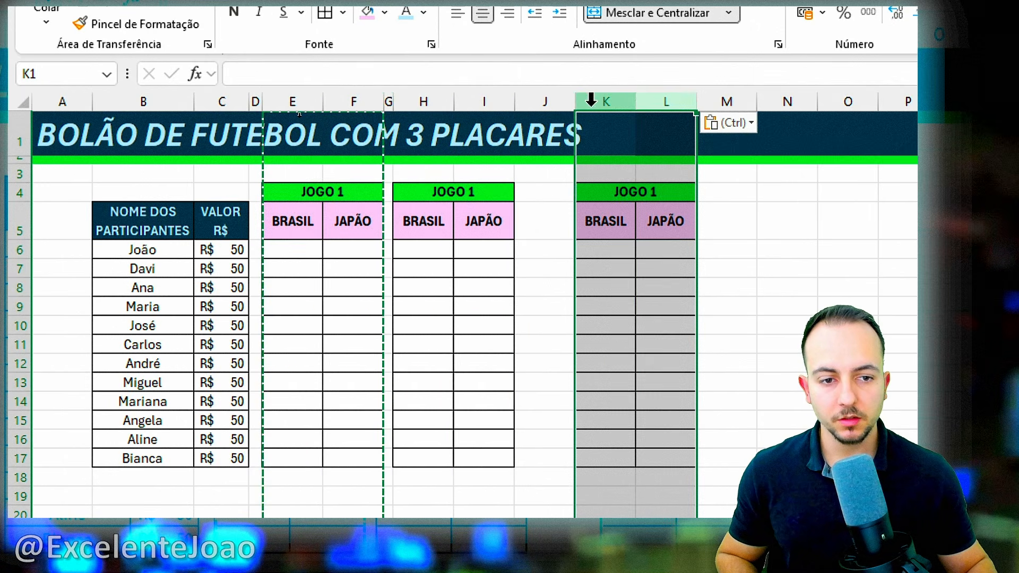
# - Narrow column J to a thin spacer between the second and third match blocks
pyautogui.click(559, 100)
pyautogui.press('Escape')
pyautogui.moveTo(571, 97); pyautogui.dragTo(526, 99)
# - Rename the second match heading in H4 to JOGO 2 and the third in K4 to JOGO 3
pyautogui.click(469, 192)
pyautogui.press('F2')
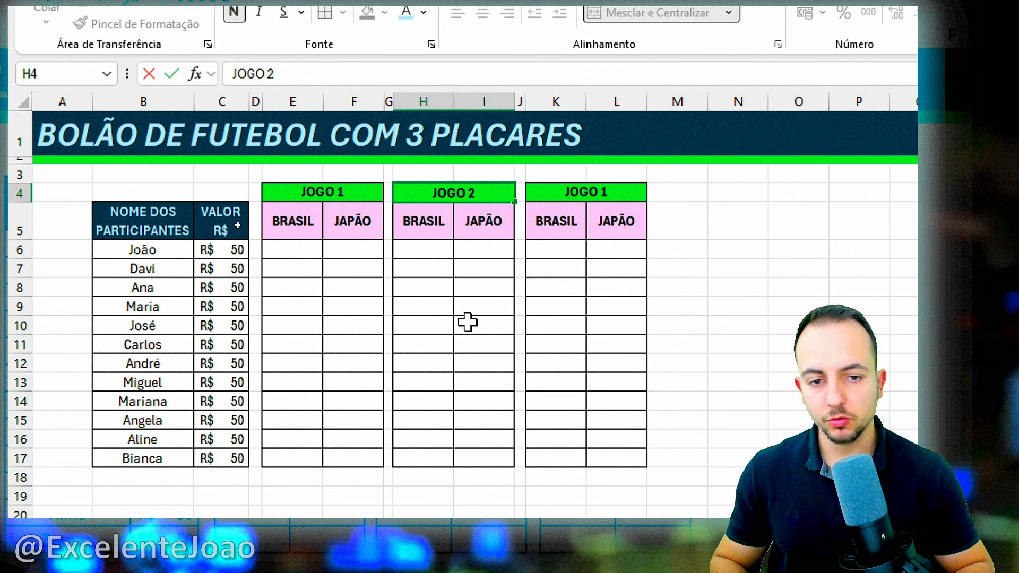
pyautogui.press('Tab')
pyautogui.press('Tab')
pyautogui.press('F2')
pyautogui.press('BackSpace')
pyautogui.write('3')
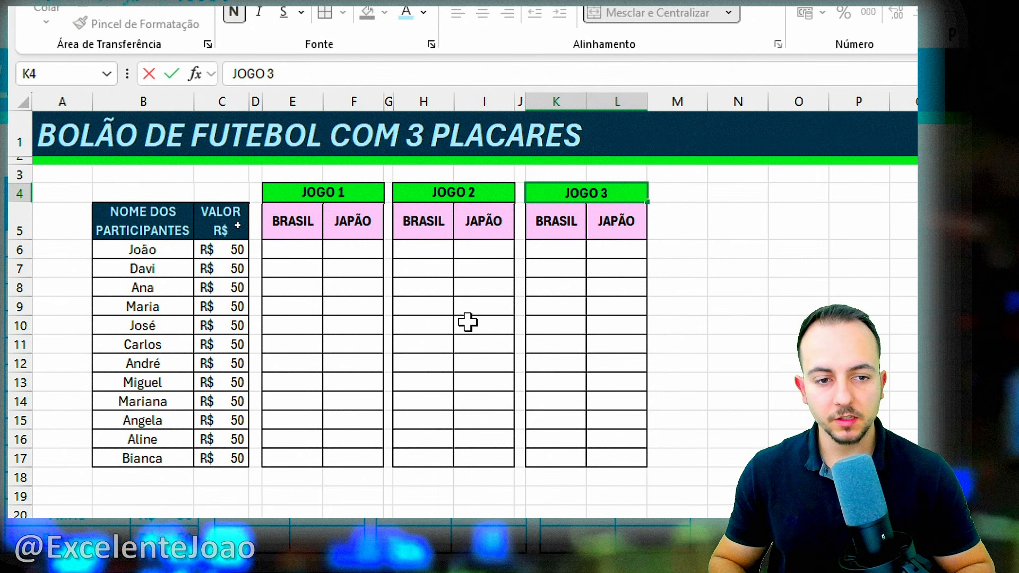
pyautogui.press('Return')
pyautogui.click(486, 225)
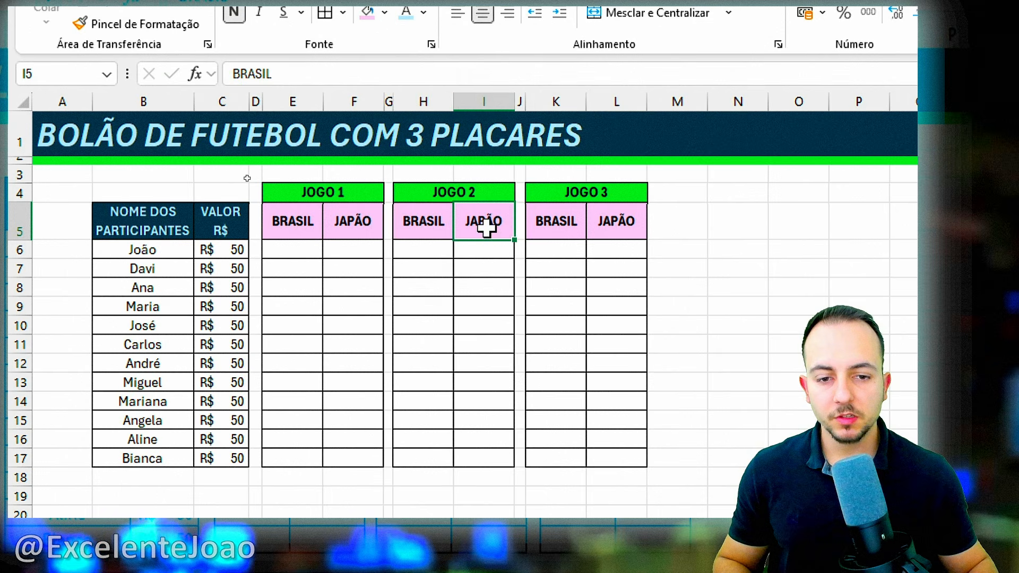
pyautogui.click(311, 220)
pyautogui.click(355, 226)
pyautogui.click(431, 223)
pyautogui.click(487, 226)
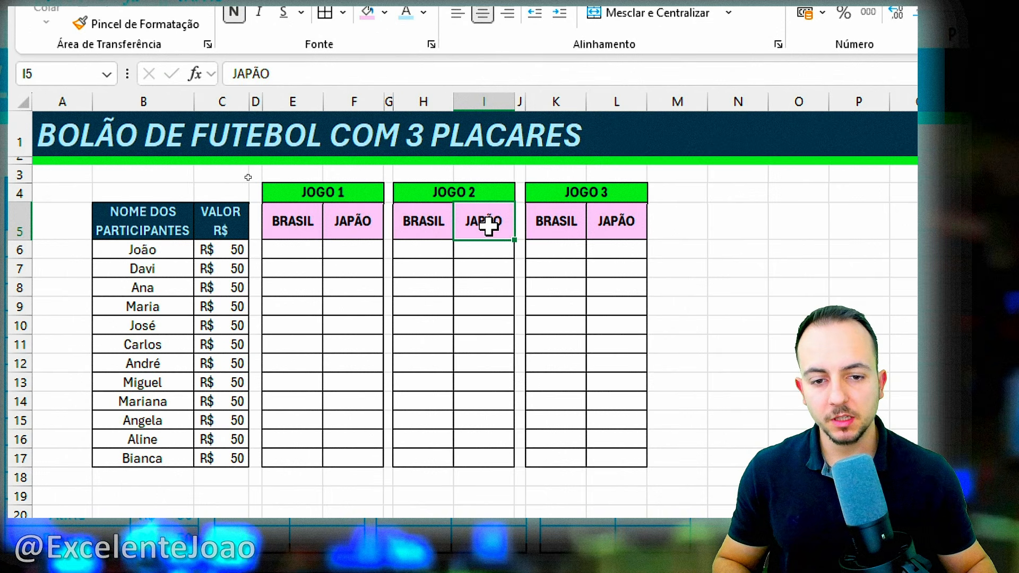
pyautogui.click(278, 230)
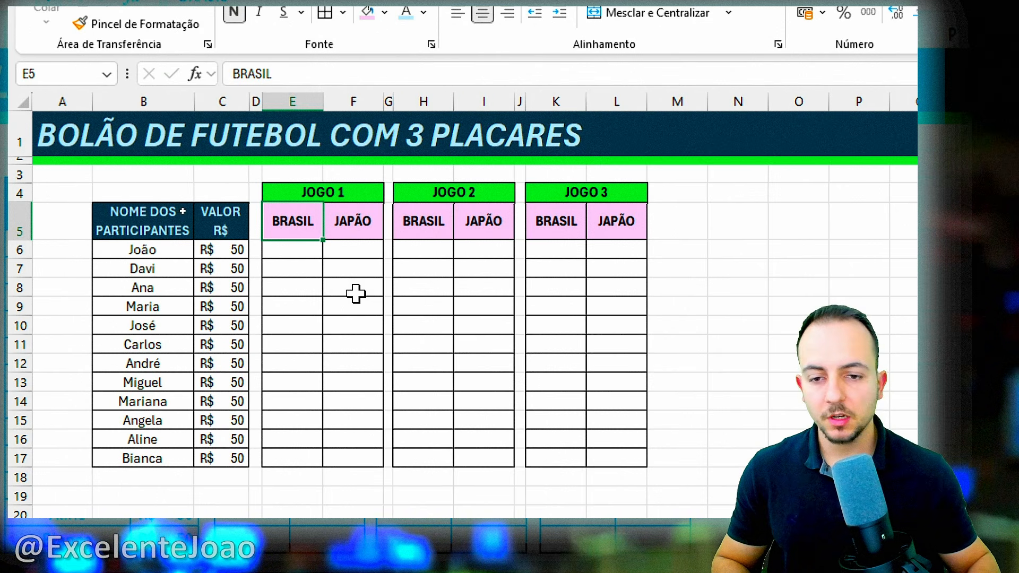
# - Replace the JOGO 2 team names with CHINA in H5 and USA in I5
pyautogui.click(438, 218)
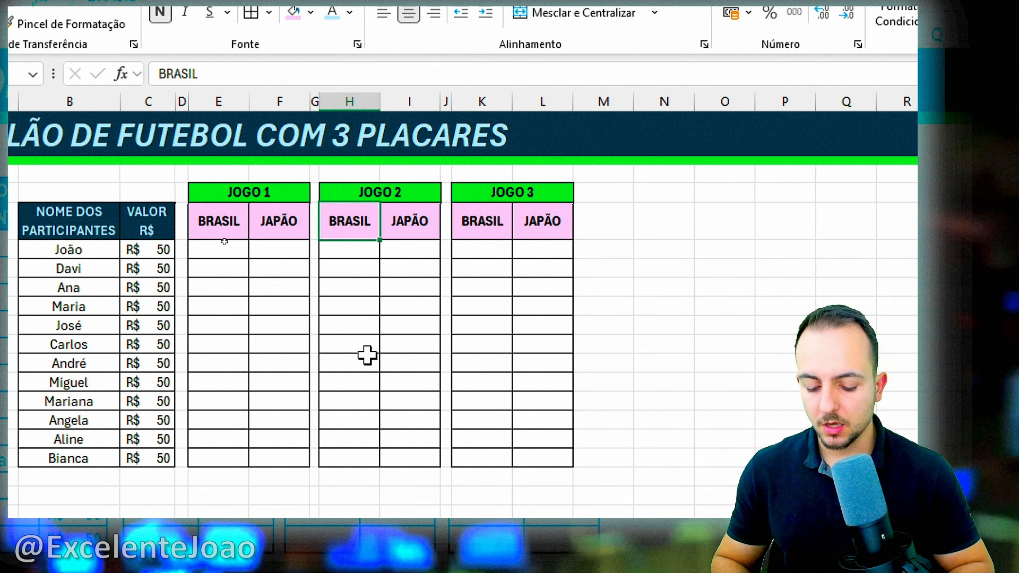
pyautogui.write('CHINA')
pyautogui.press('Tab')
pyautogui.write('USA')
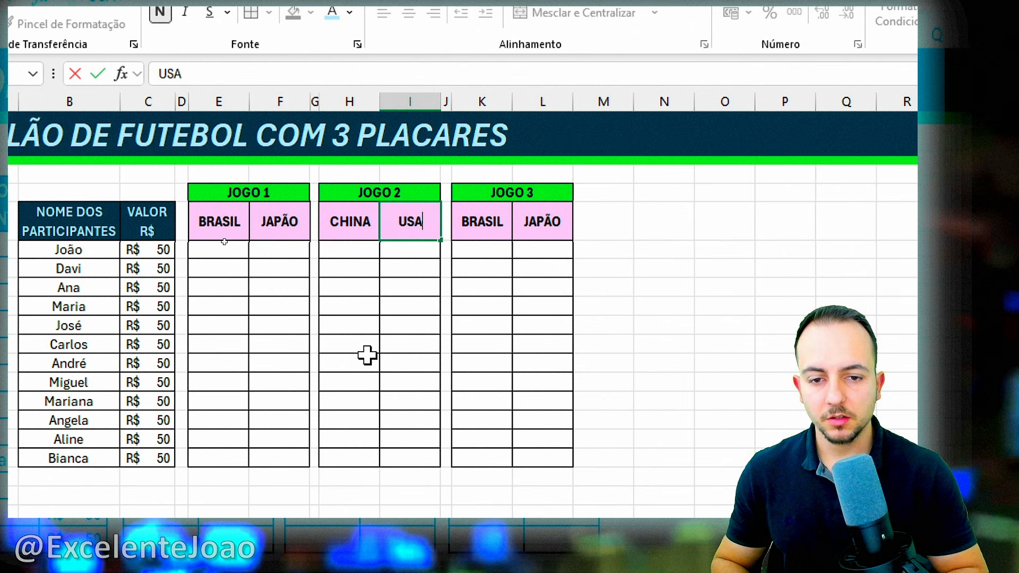
pyautogui.press('Tab')
# - Replace the JOGO 3 team names with CONGO in K5 and MADAG. in L5
pyautogui.press('Tab')
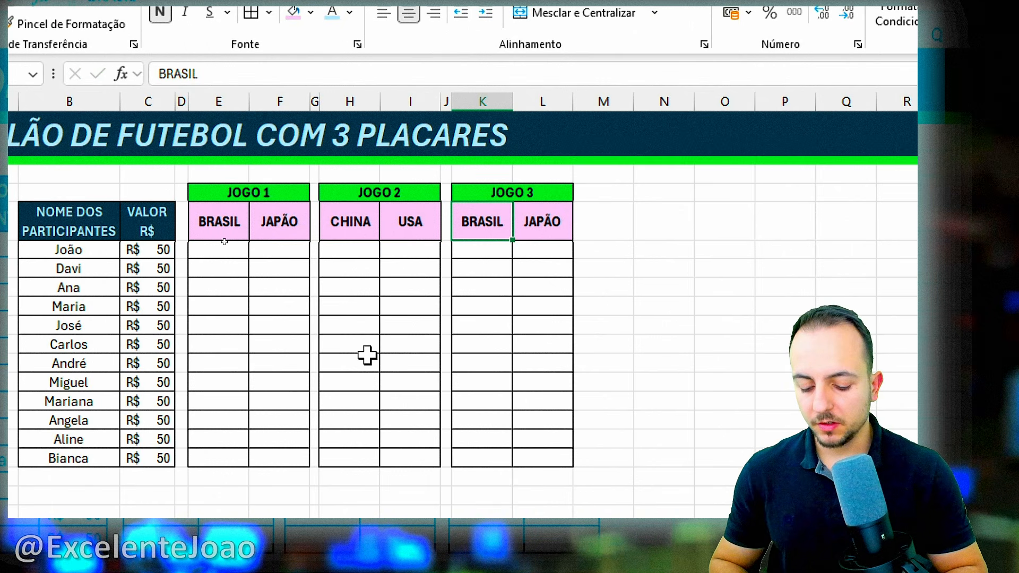
pyautogui.write('CONGO')
pyautogui.press('Tab')
pyautogui.write('M')
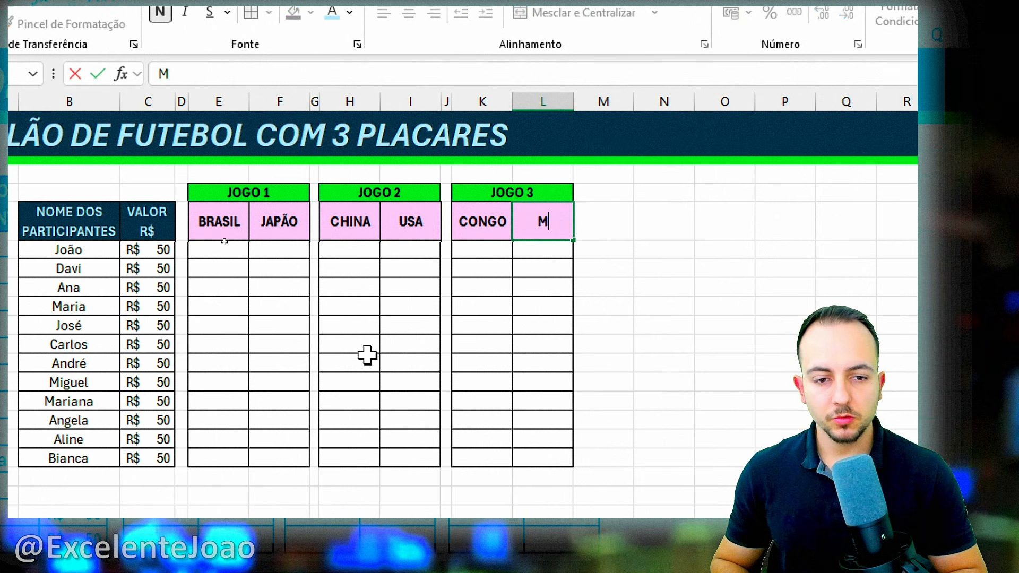
pyautogui.write('ADAG.')
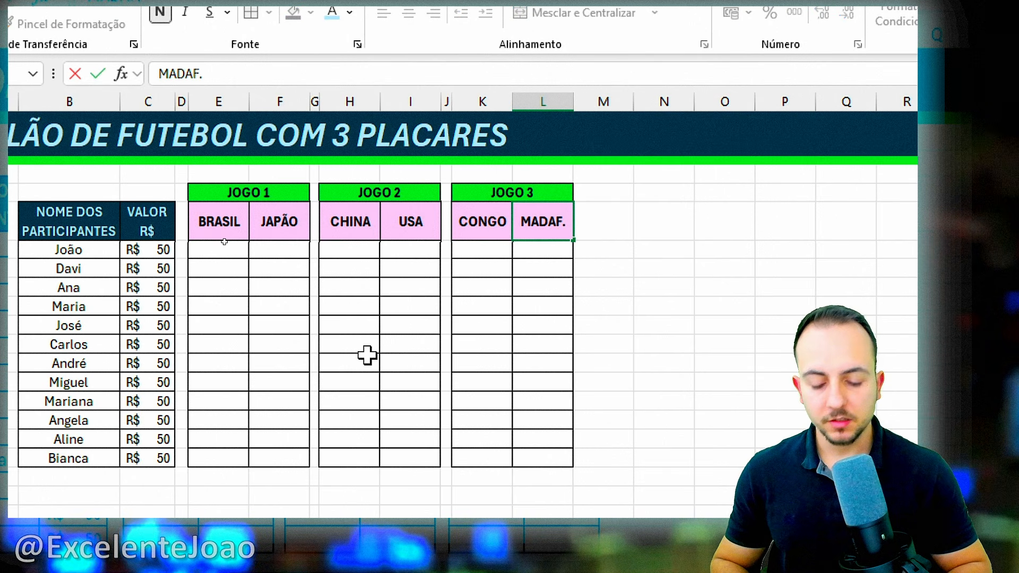
pyautogui.press('Return')
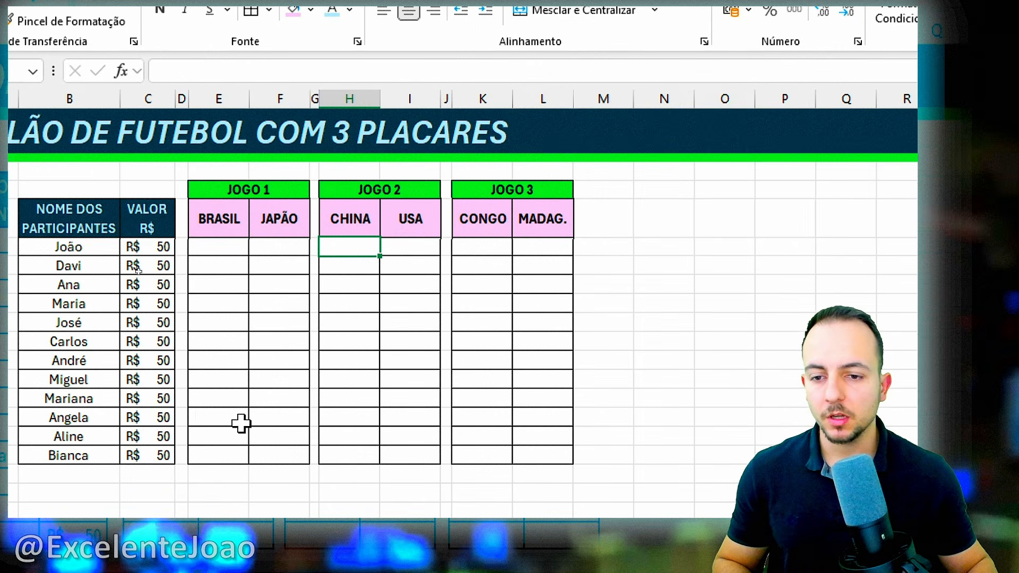
# - Enter the JOGO 1 guesses for the first two participants: 3 and 2 in E6:F6, 0 and 0 in E7:F7
pyautogui.click(311, 242)
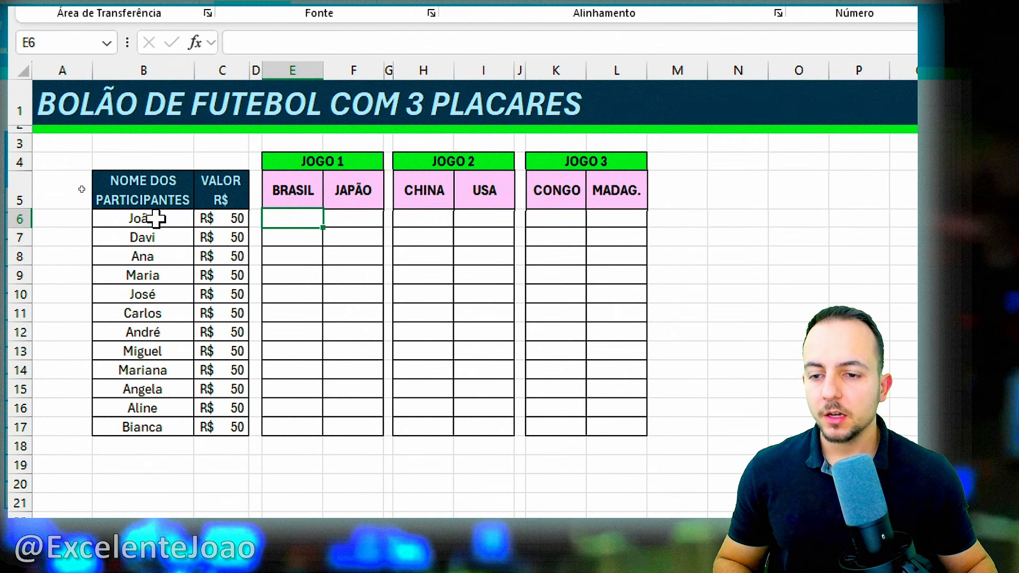
pyautogui.click(156, 218)
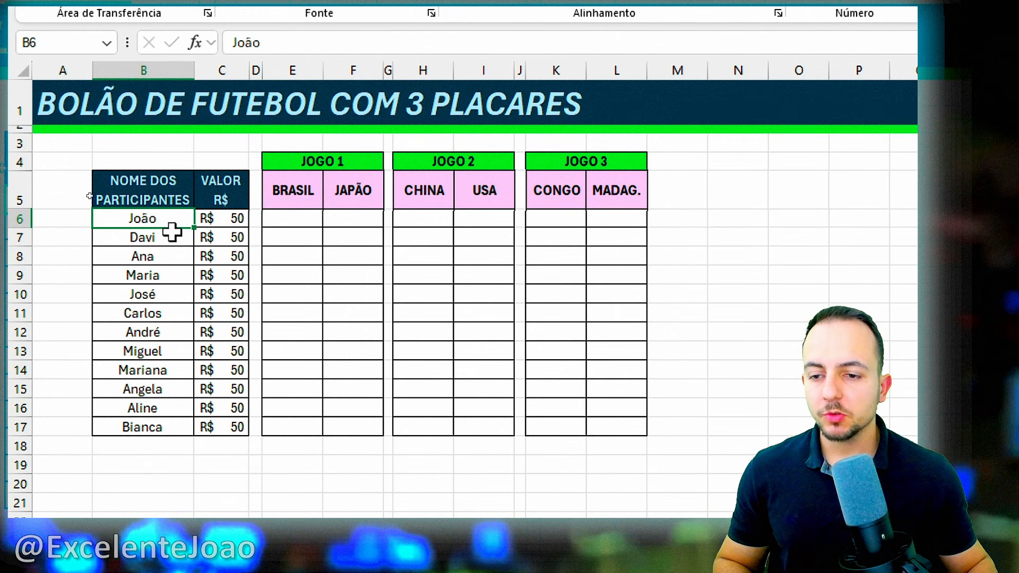
pyautogui.click(293, 214)
pyautogui.write('3')
pyautogui.press('Tab')
pyautogui.write('2')
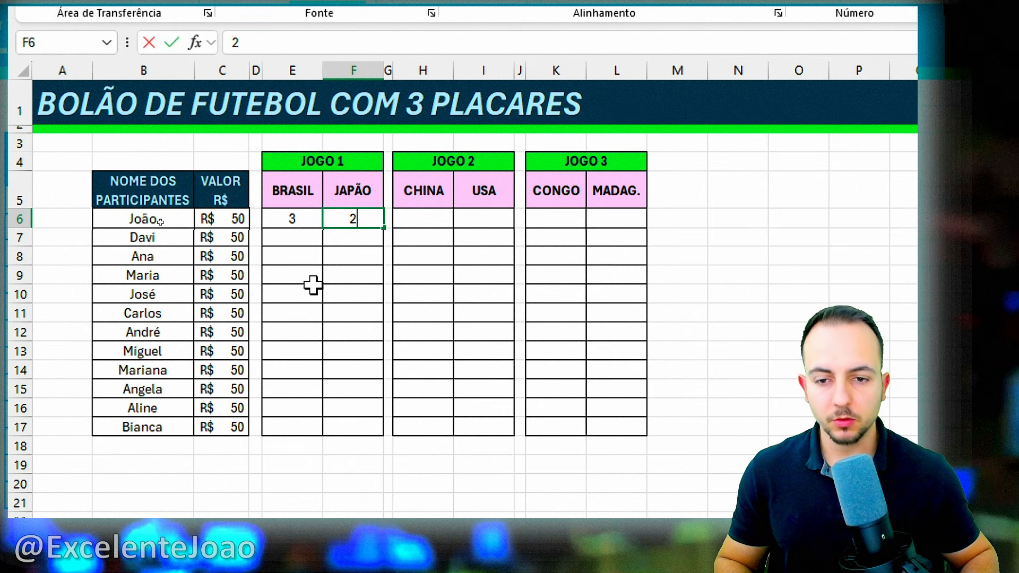
pyautogui.press('Tab')
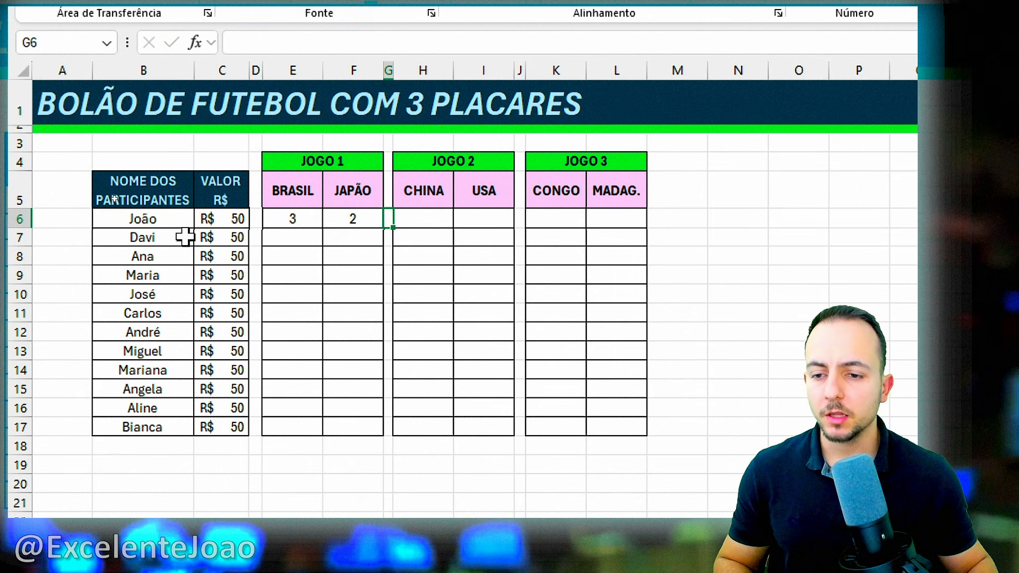
pyautogui.click(310, 240)
pyautogui.write('0')
pyautogui.press('Tab')
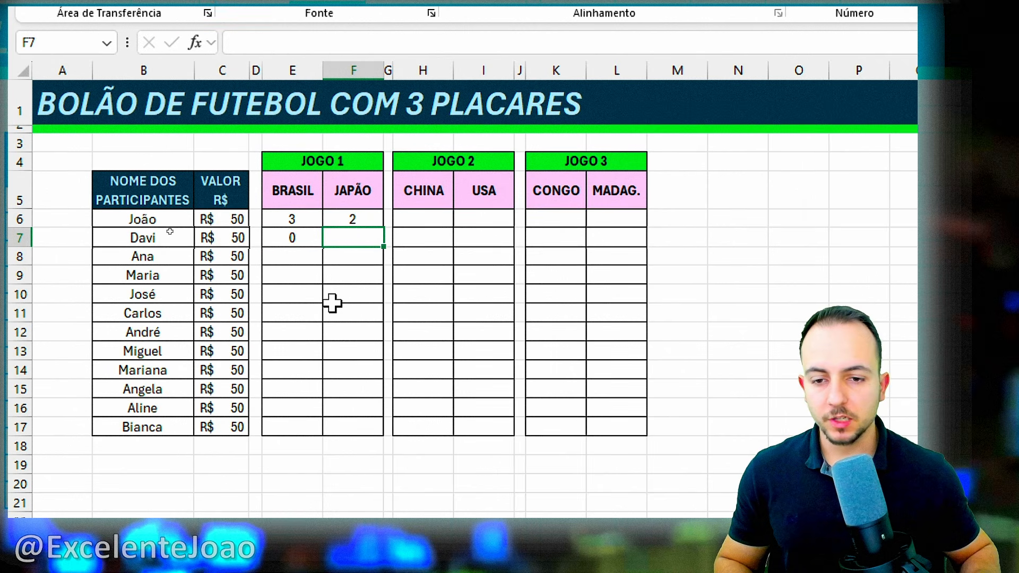
# - Enter the next two JOGO 1 guesses: 3 and 3 in E8:F8, 3 and 2 in E9:F9
pyautogui.click(278, 256)
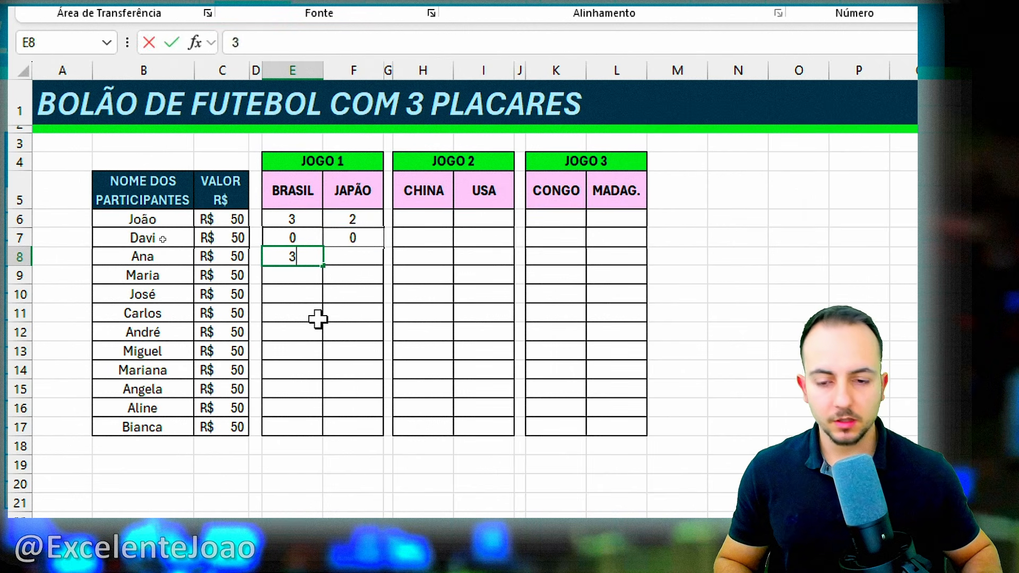
pyautogui.press('Tab')
pyautogui.write('3')
pyautogui.press('Tab')
pyautogui.click(294, 278)
pyautogui.write('3')
pyautogui.press('Tab')
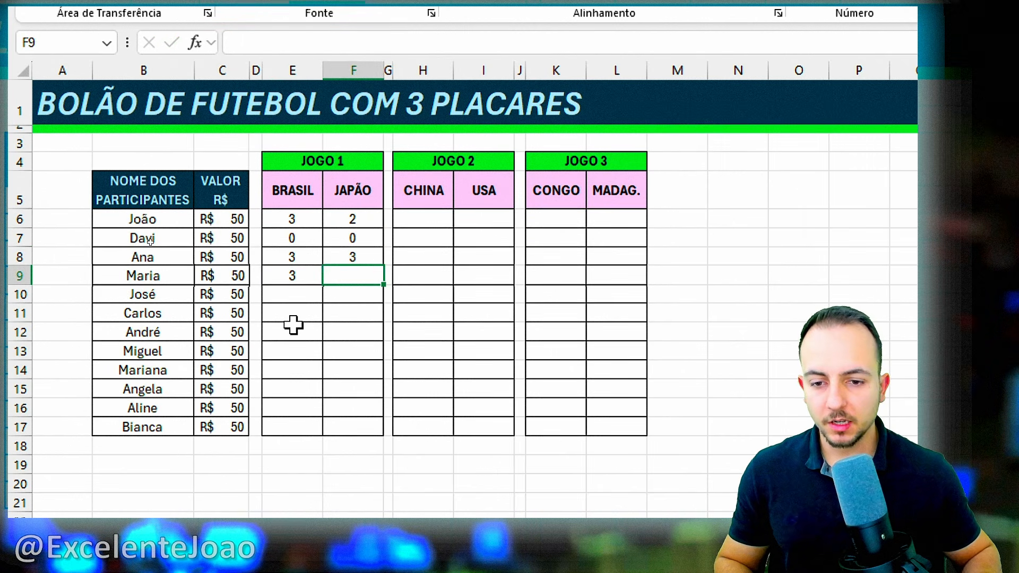
pyautogui.write('2')
pyautogui.press('Tab')
# - Enter the JOGO 1 guesses 1 and 0 in E10:F10, and 1 and 2 in E11:F11
pyautogui.click(277, 289)
pyautogui.write('1')
pyautogui.press('Tab')
pyautogui.write('0')
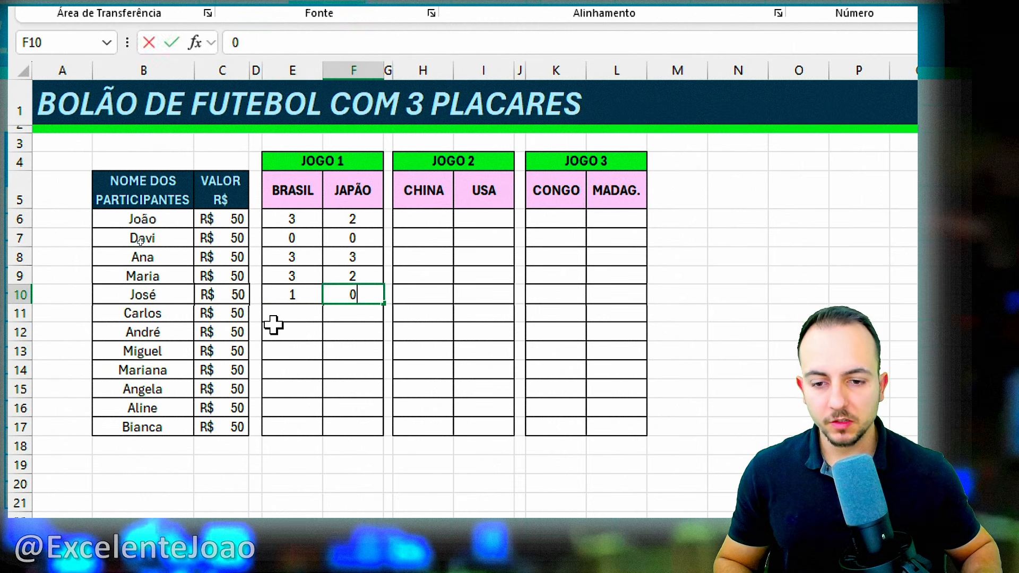
pyautogui.press('Tab')
pyautogui.click(275, 314)
pyautogui.write('1')
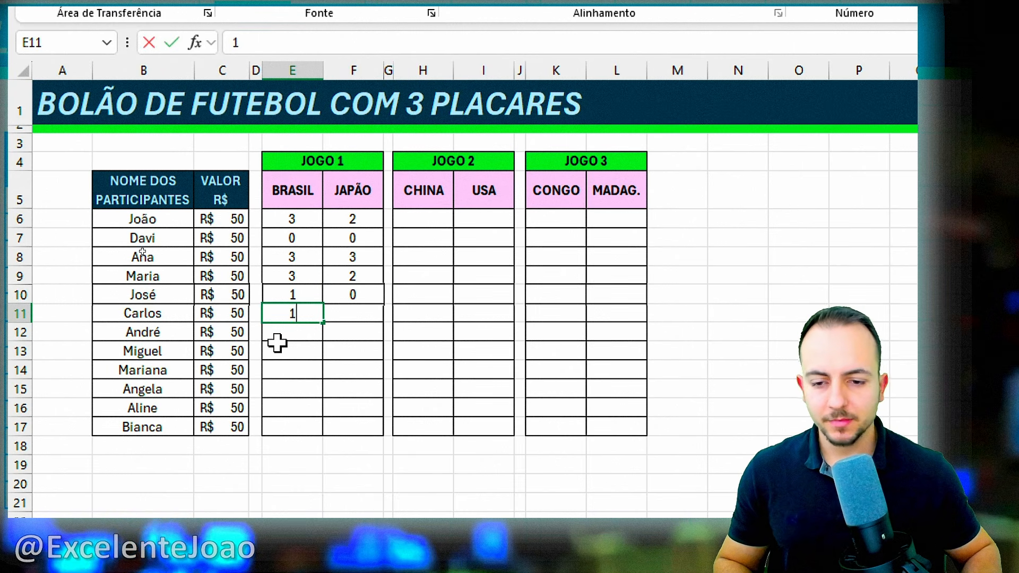
pyautogui.press('Tab')
pyautogui.write('2')
pyautogui.press('Tab')
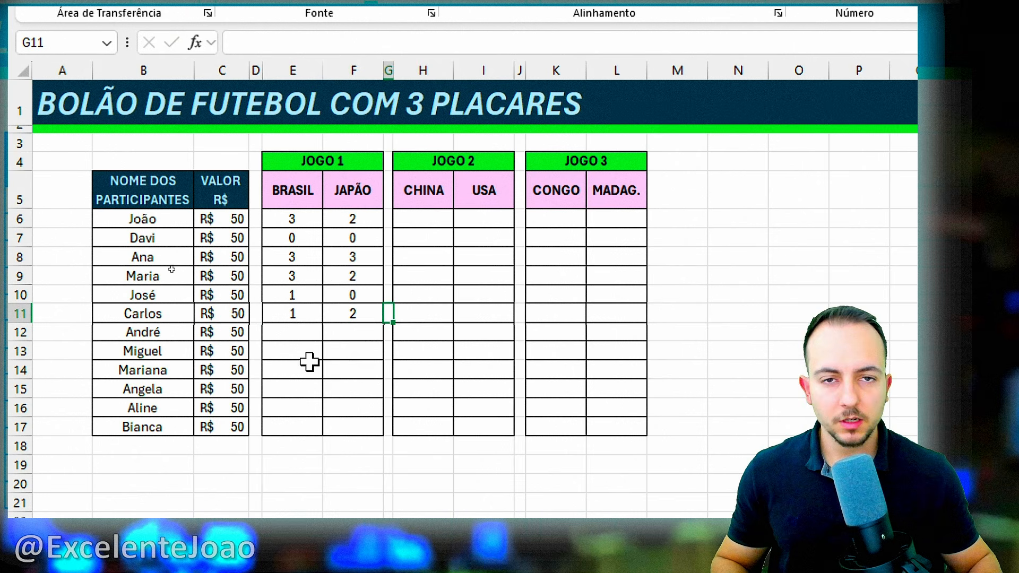
# - Enter the seventh participant's JOGO 1 guess, 2 and 2, in E12:F12
pyautogui.click(304, 332)
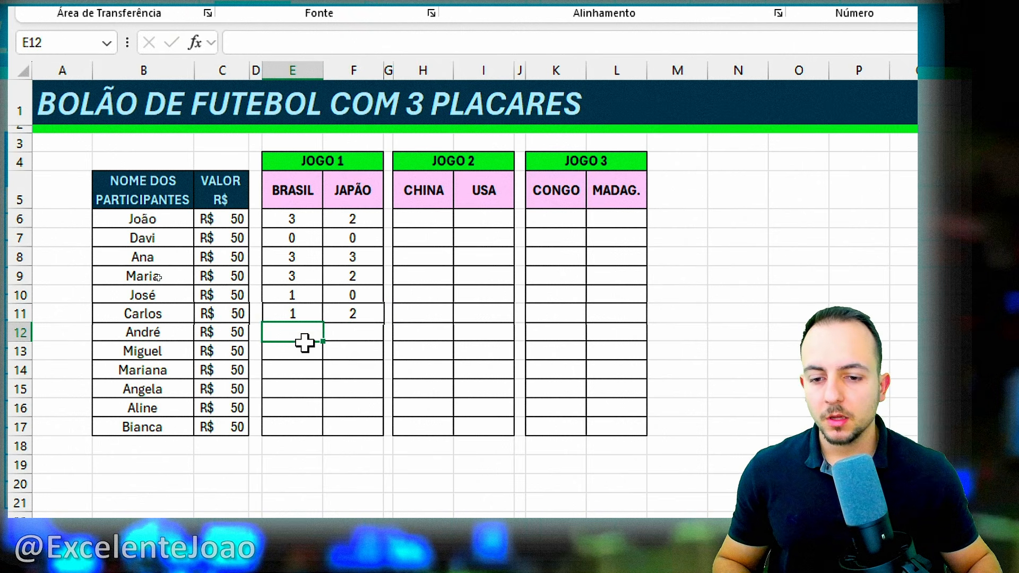
pyautogui.write('2')
pyautogui.press('Tab')
pyautogui.write('2')
pyautogui.press('Tab')
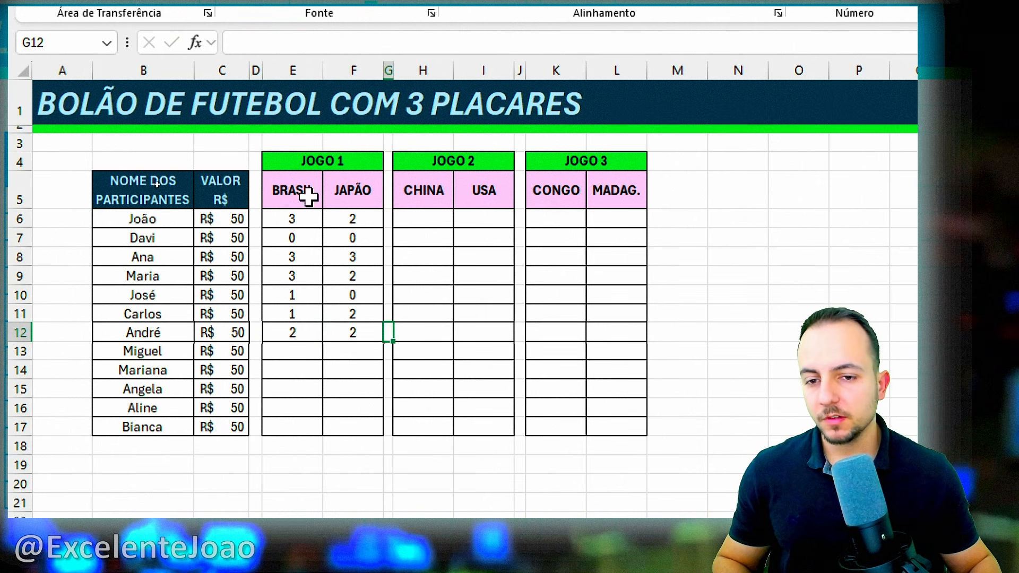
pyautogui.click(318, 218)
pyautogui.moveTo(172, 223); pyautogui.dragTo(161, 419)
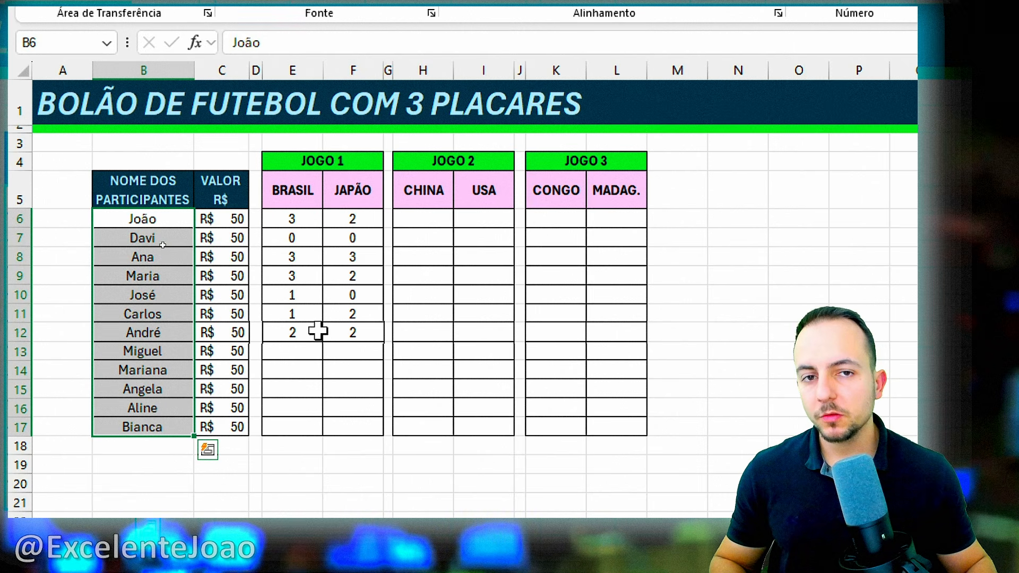
pyautogui.moveTo(308, 220); pyautogui.dragTo(207, 214)
pyautogui.click(157, 219)
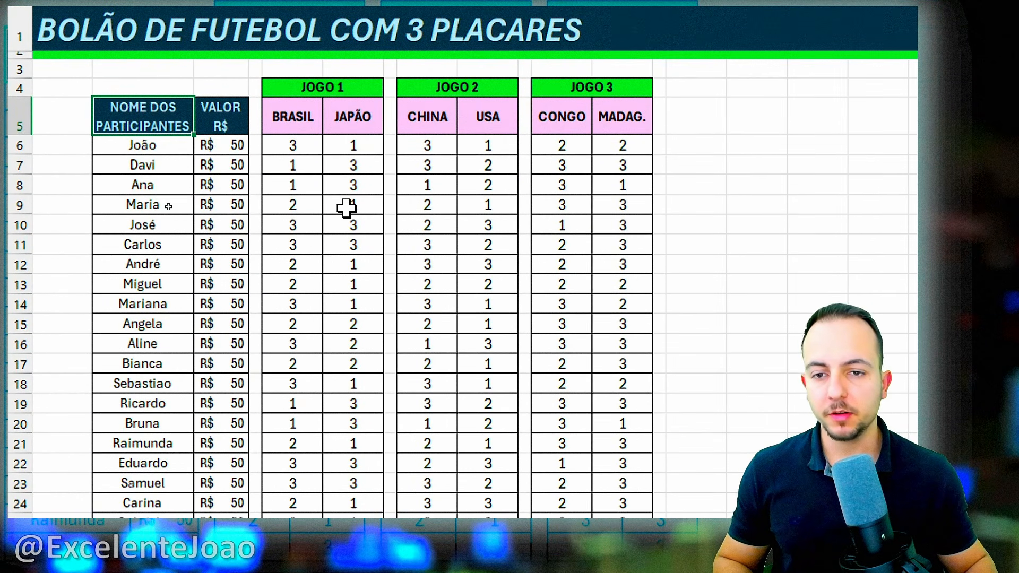
# - Clear the contents of rows 19 to 29 across the participant, stake and all three match score columns
pyautogui.scroll(-3, 211, 392)
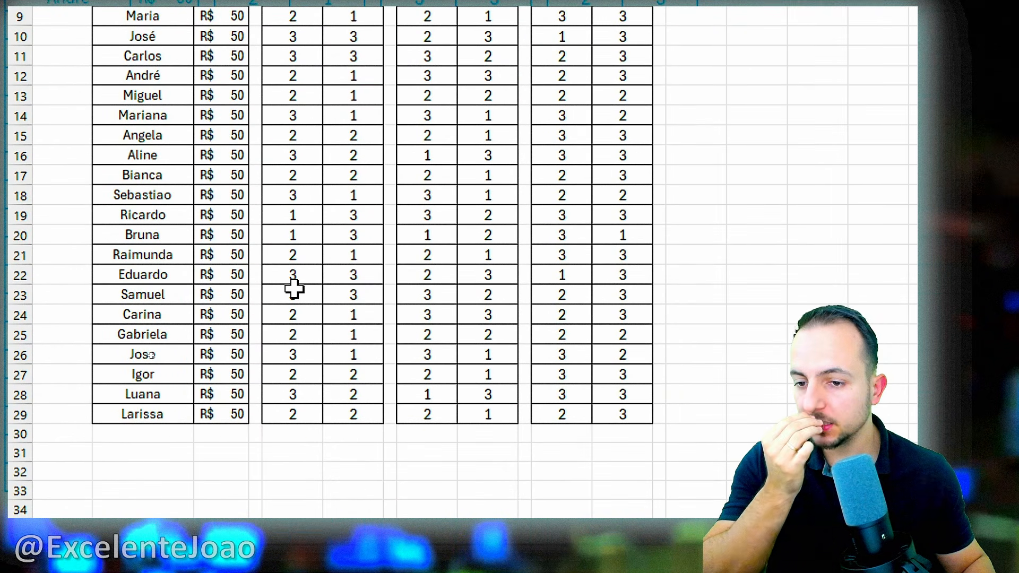
pyautogui.moveTo(150, 414); pyautogui.dragTo(606, 214)
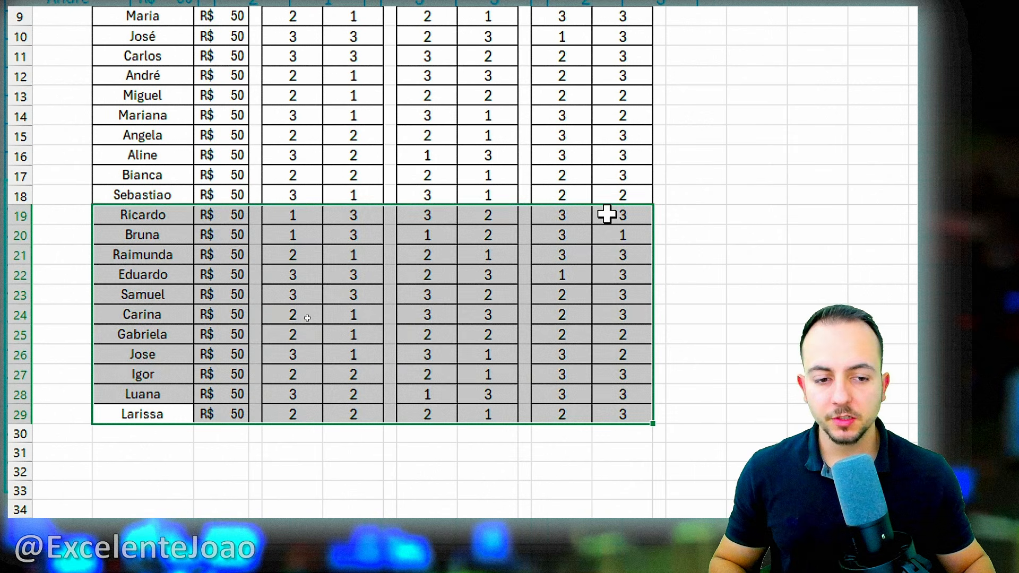
pyautogui.press('Delete')
pyautogui.click(453, 261)
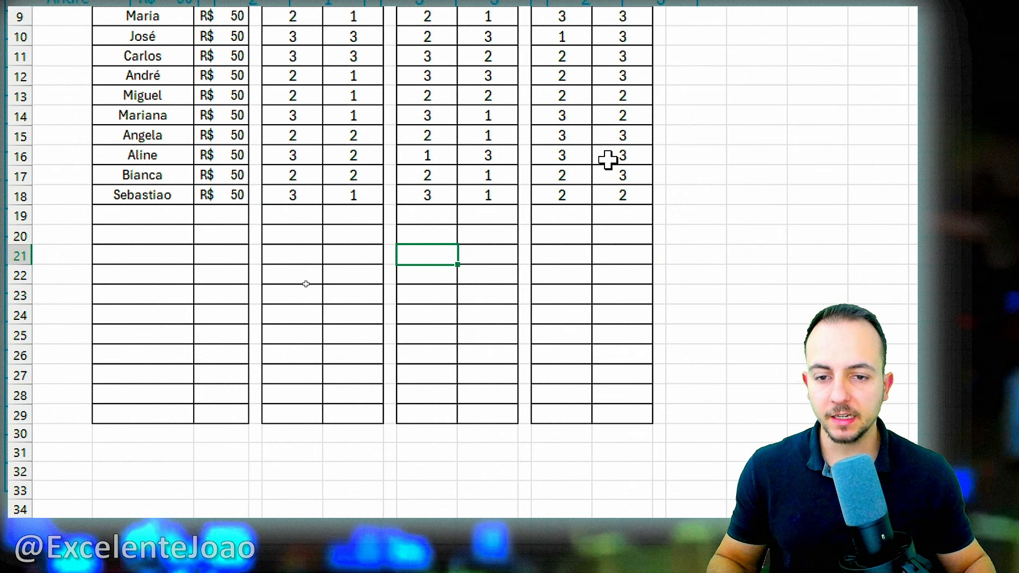
# - Undo the clearing of rows 19 to 29 across the participant, stake and match score columns
pyautogui.hotkey('ctrl', 'z')
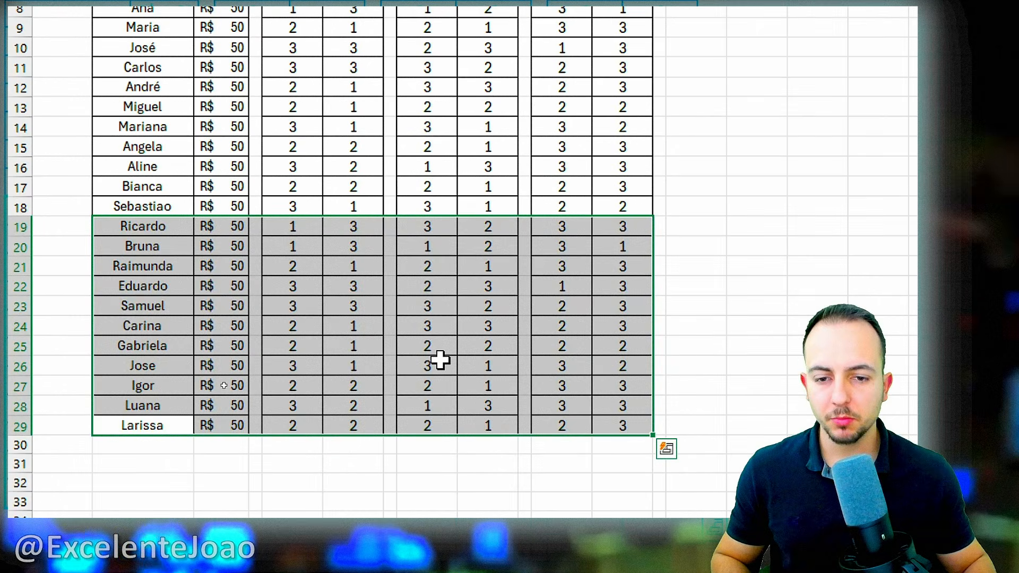
pyautogui.click(439, 360)
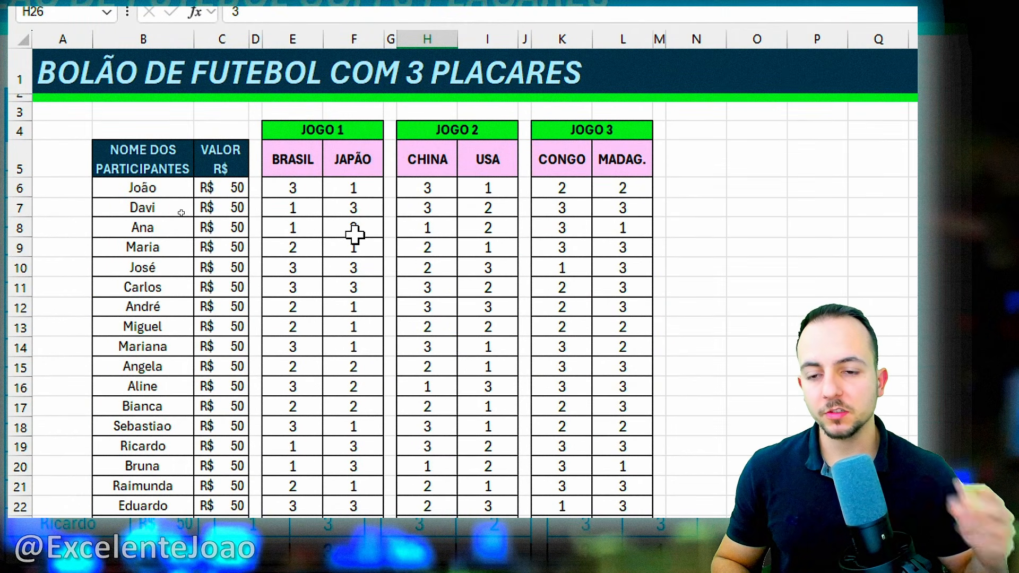
pyautogui.moveTo(191, 105); pyautogui.dragTo(253, 401)
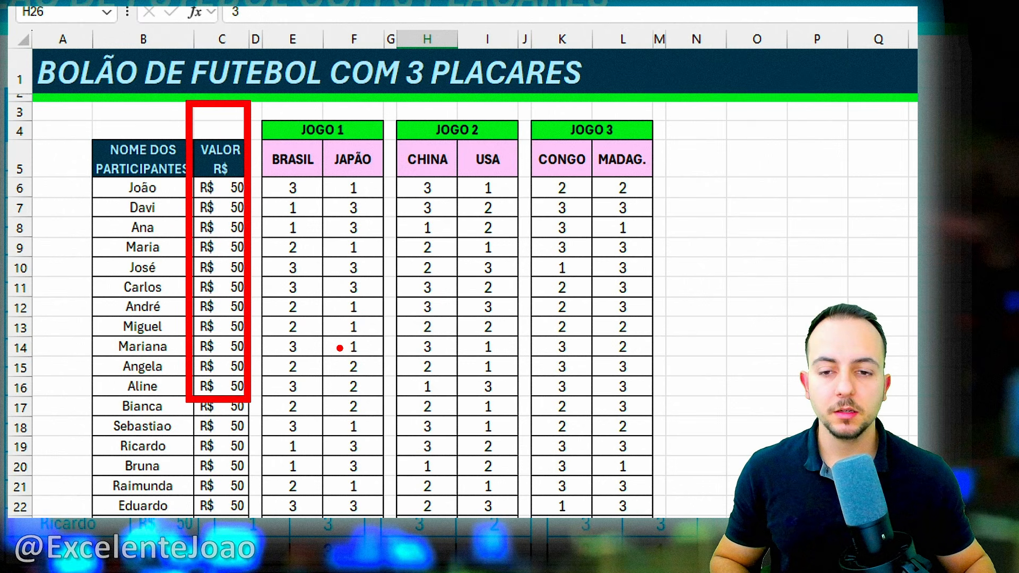
pyautogui.press('Escape')
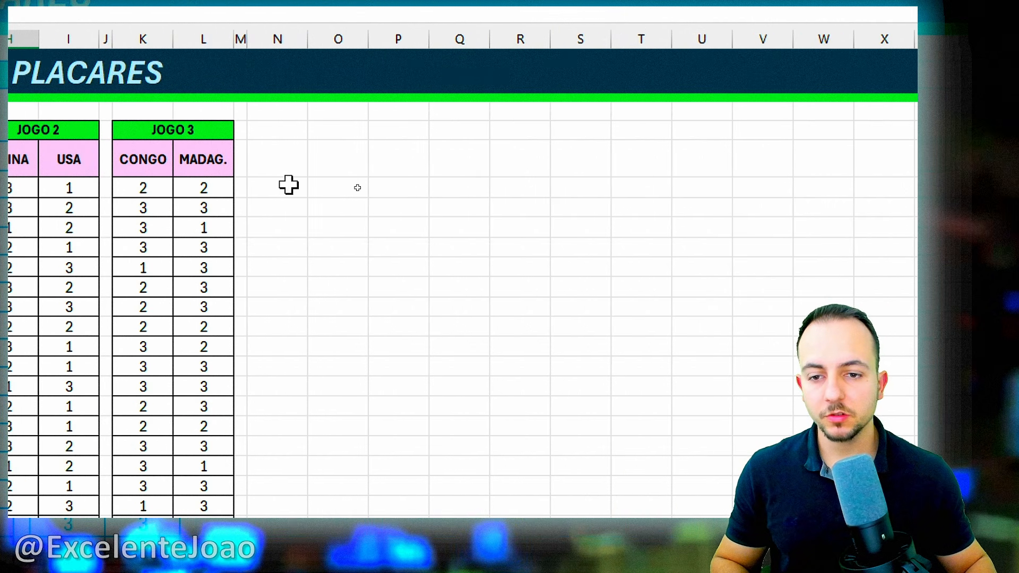
# - Enter the label VALOR TOTAL in N6, beside the JOGO 3 score columns
pyautogui.click(345, 182)
pyautogui.click(292, 187)
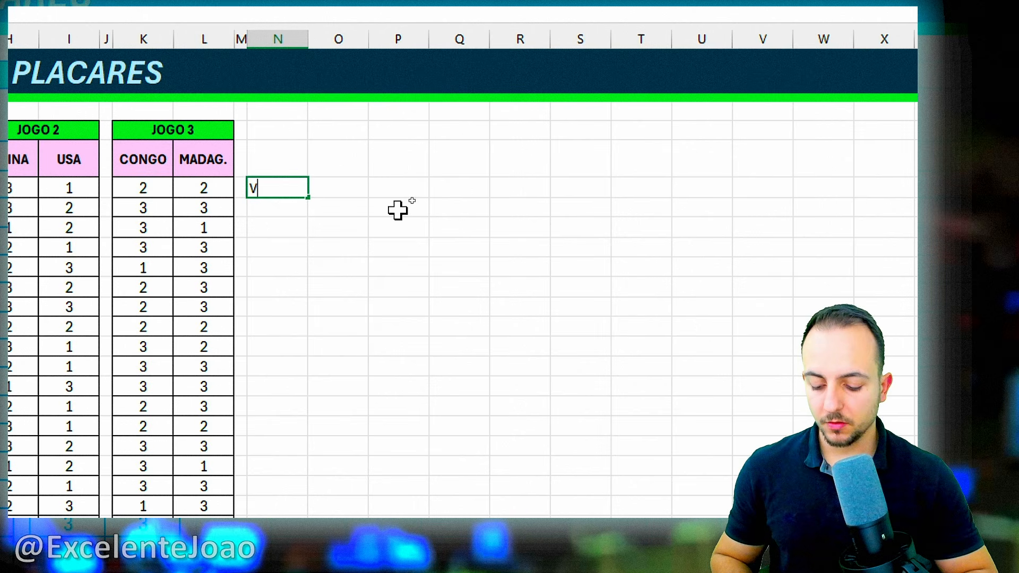
pyautogui.write('VALOR TOTAL')
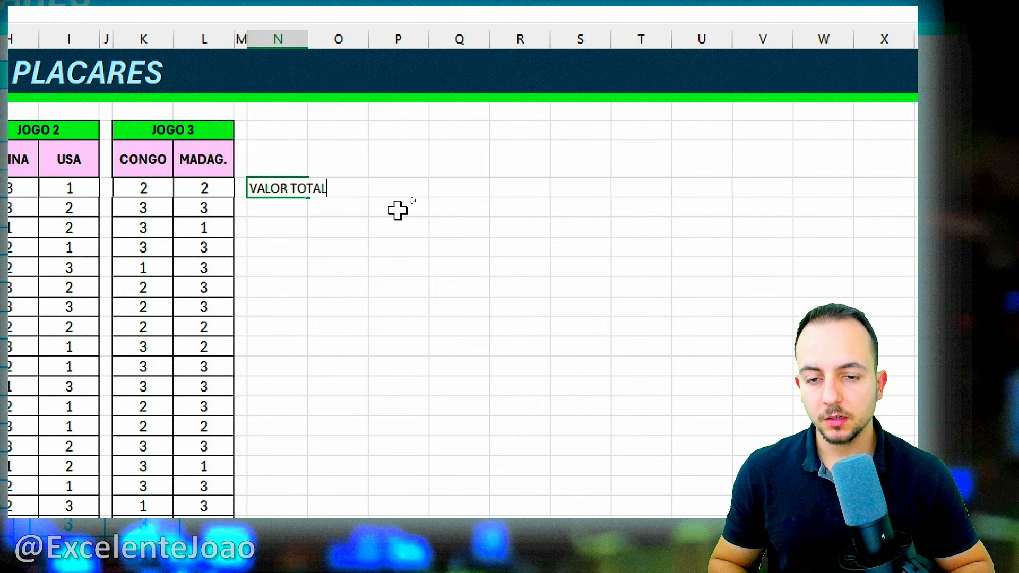
pyautogui.press('Tab')
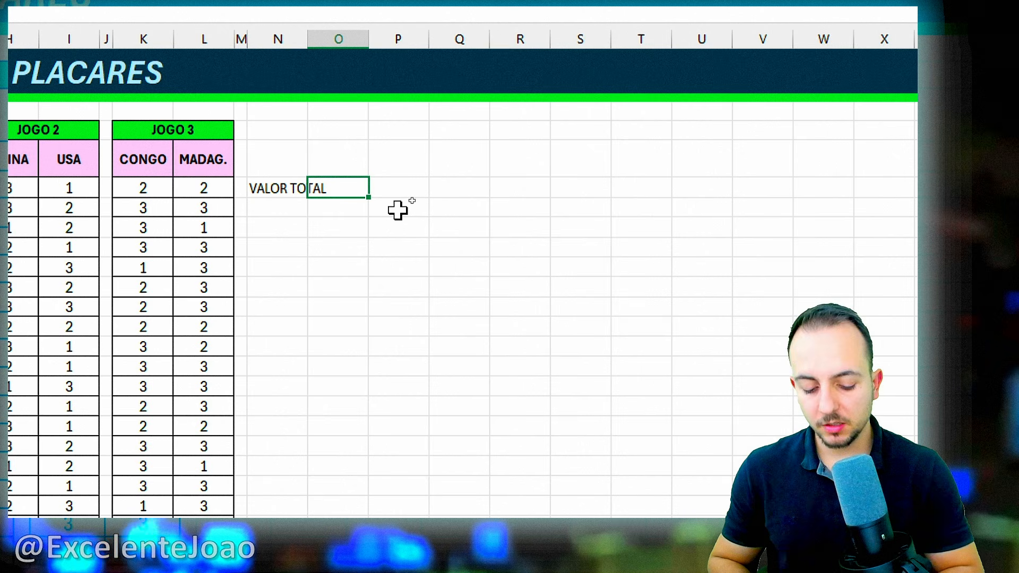
# - Add up all participants' stakes in O6 with the formula =SOMA(C6:C29)
pyautogui.write('=SOMA')
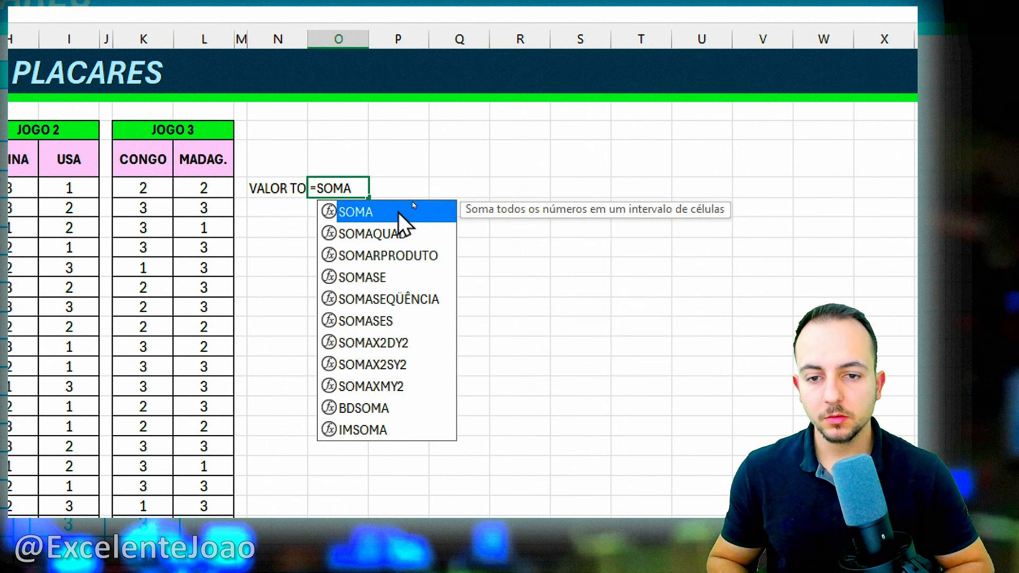
pyautogui.doubleClick(405, 211)
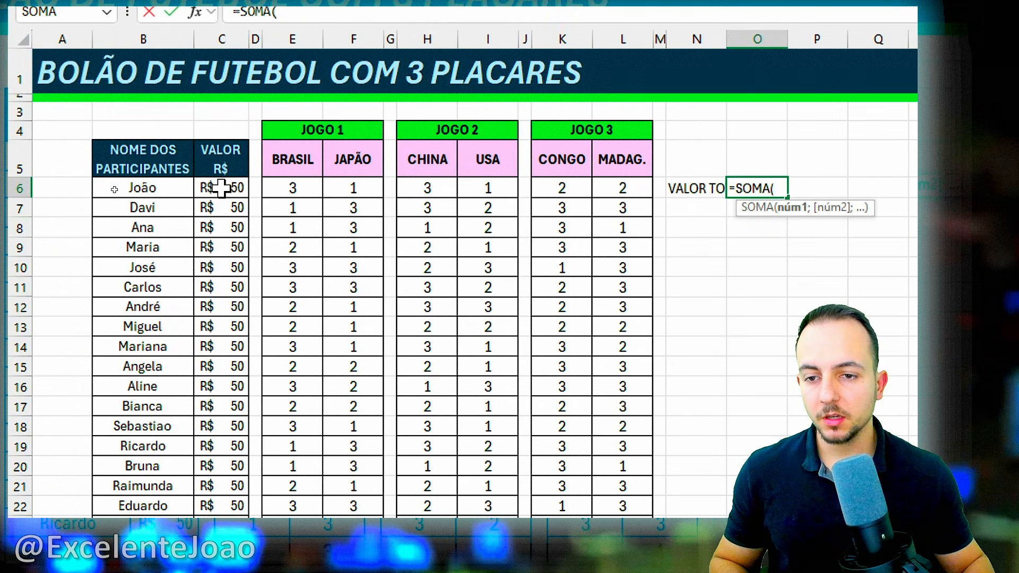
pyautogui.moveTo(222, 188); pyautogui.dragTo(229, 451)
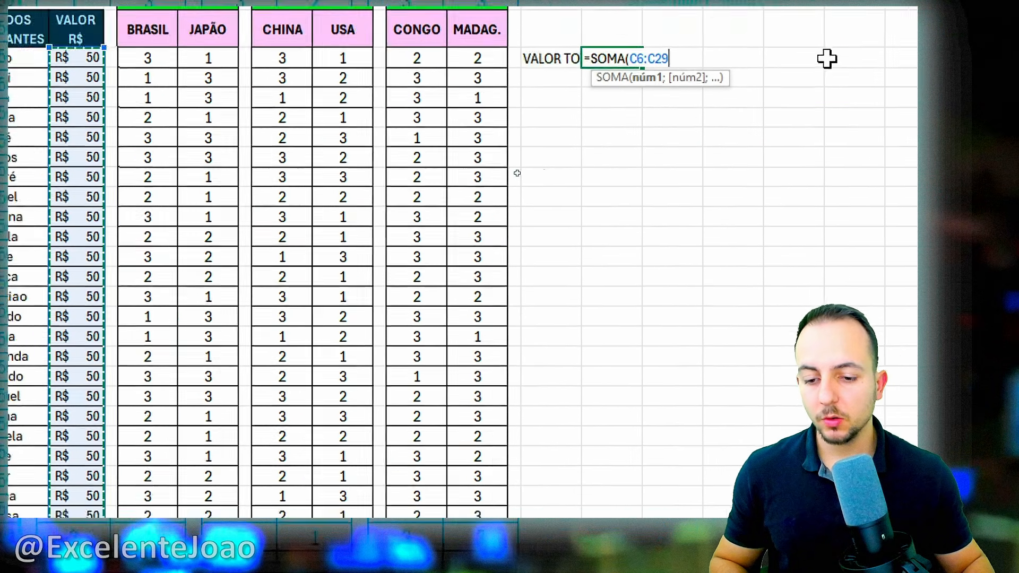
pyautogui.press('Return')
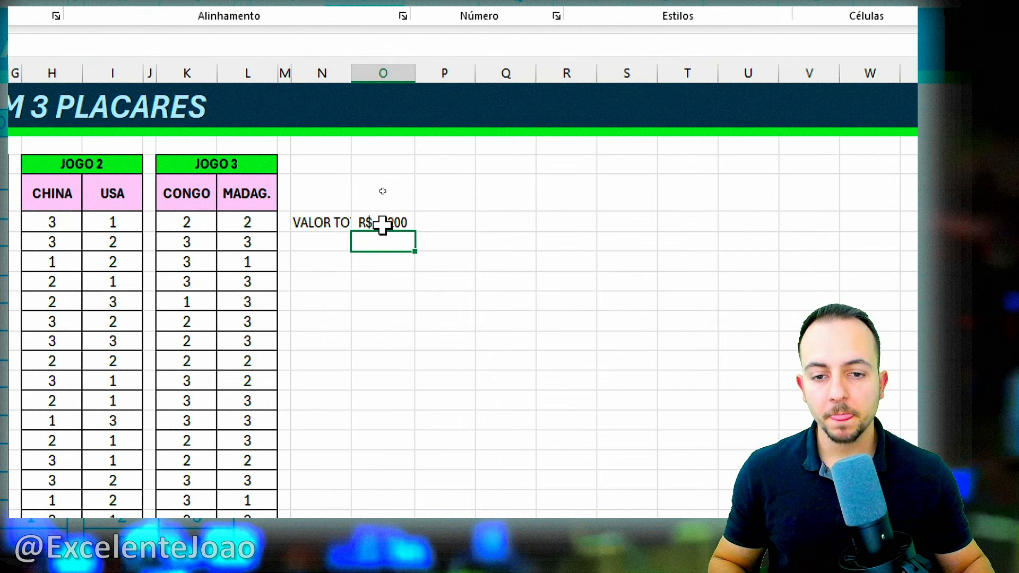
# - Format N6:O6 as centered, bold and bordered, and give the VALOR TOTAL label a dark blue fill with light blue text
pyautogui.moveTo(382, 226); pyautogui.dragTo(325, 220)
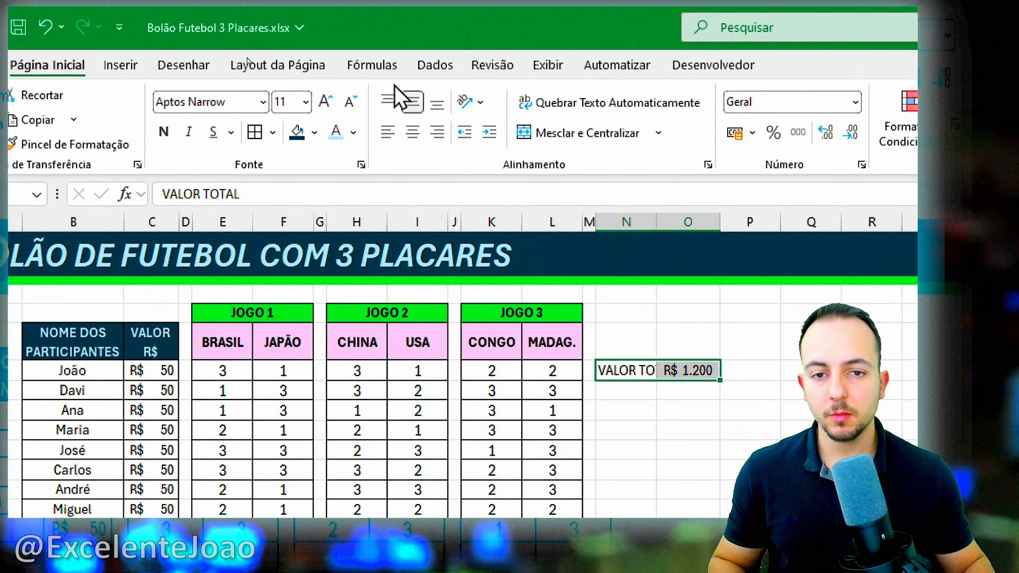
pyautogui.click(413, 134)
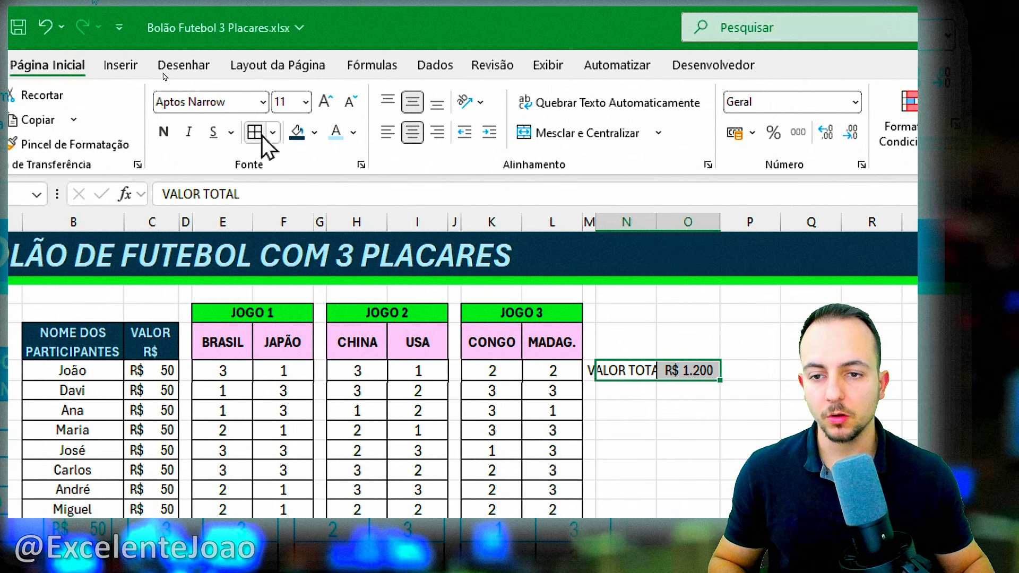
pyautogui.click(163, 132)
pyautogui.click(631, 370)
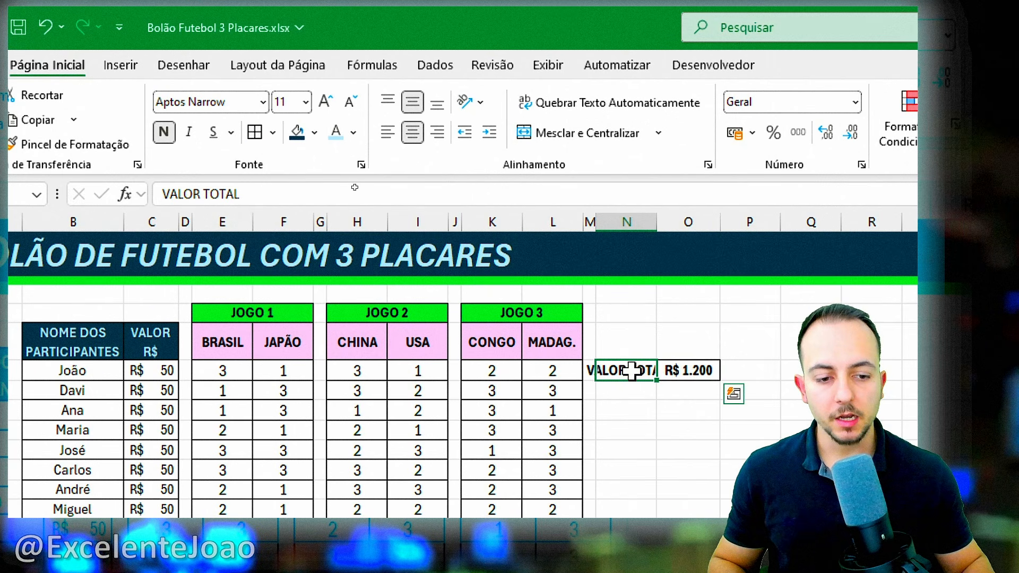
pyautogui.click(296, 132)
pyautogui.click(336, 132)
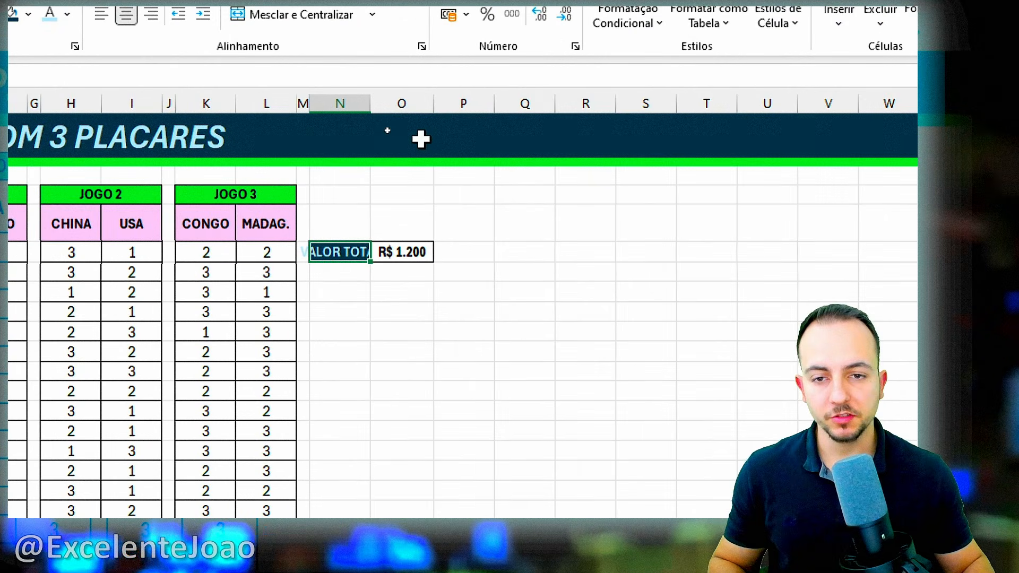
# - Fit column N to its VALOR TOTAL label, and widen columns O and N slightly for extra room
pyautogui.doubleClick(436, 154)
pyautogui.click(522, 303)
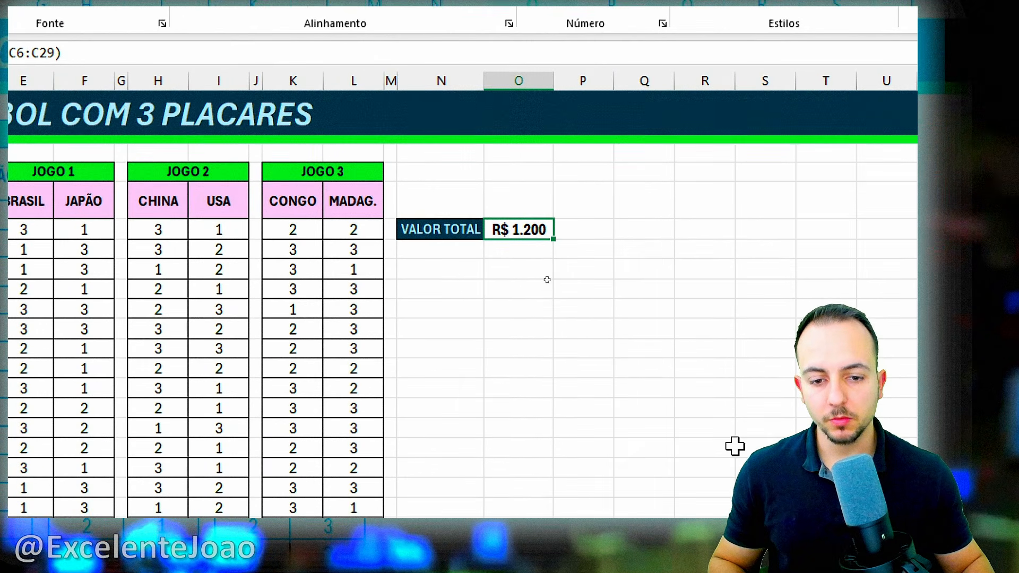
pyautogui.moveTo(507, 89); pyautogui.dragTo(521, 85)
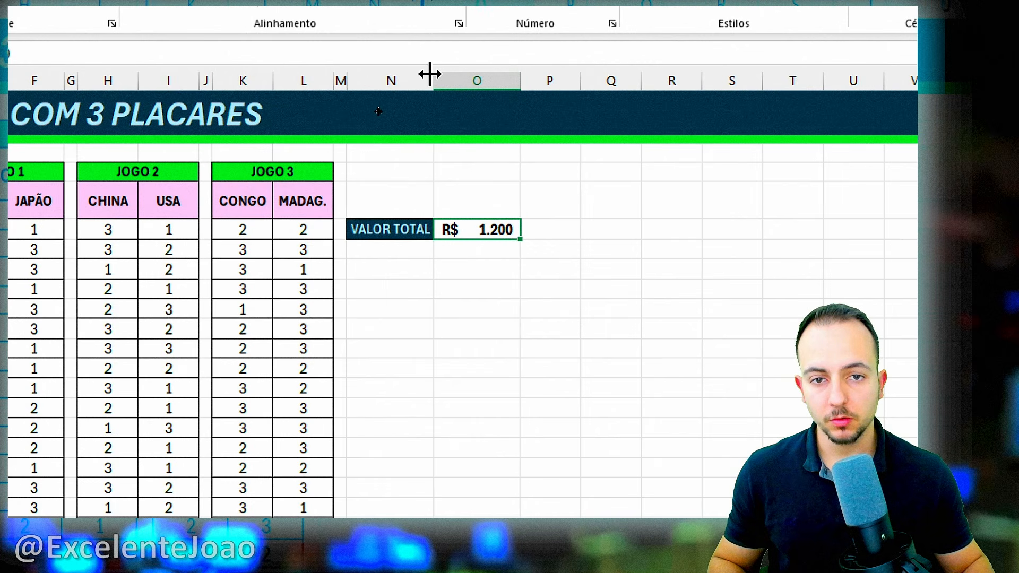
pyautogui.moveTo(434, 79); pyautogui.dragTo(445, 79)
pyautogui.click(450, 333)
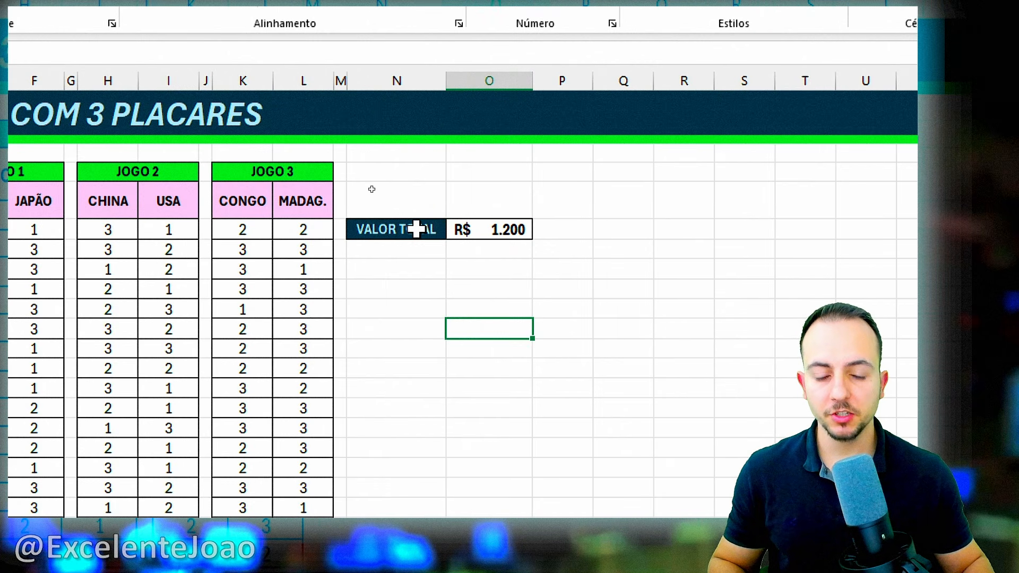
# - Move the VALOR TOTAL label and its amount from N6:O6 up to N5:O5
pyautogui.moveTo(416, 229); pyautogui.dragTo(457, 215)
pyautogui.click(457, 262)
# - Enlarge the font of the total in O5 by two increments and widen column O slightly
pyautogui.click(487, 198)
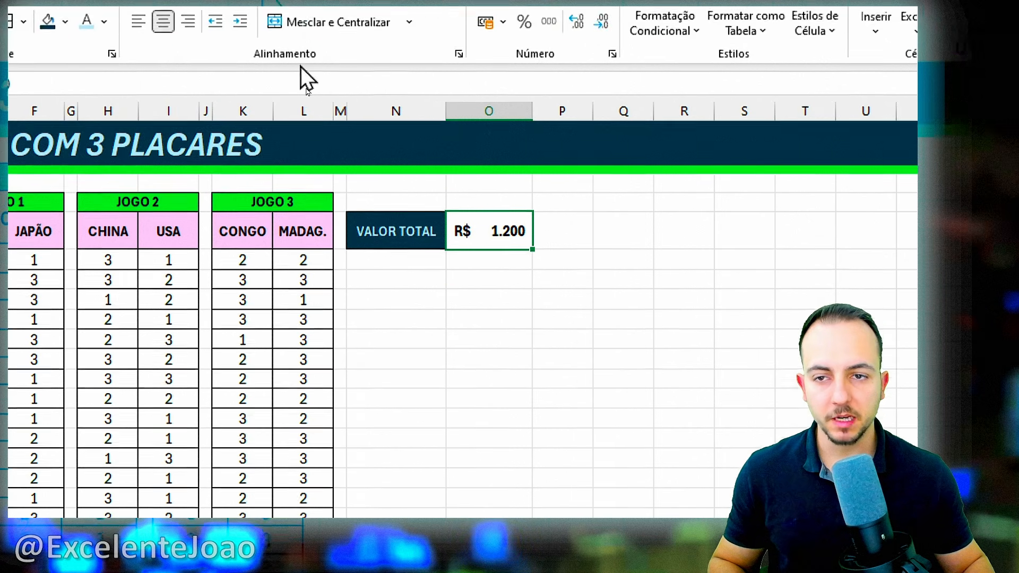
pyautogui.click(123, 74)
pyautogui.click(124, 73)
pyautogui.click(517, 337)
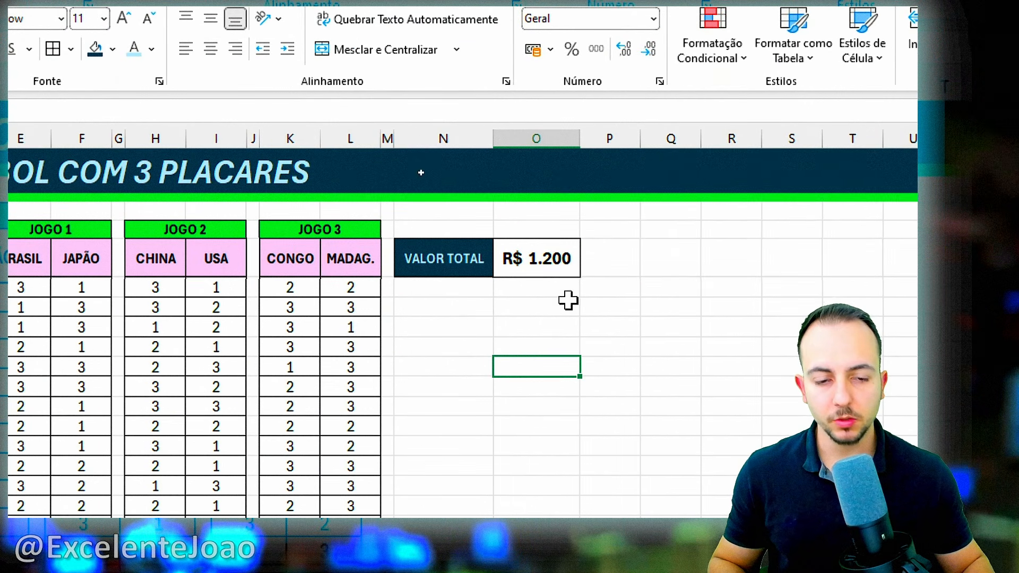
pyautogui.moveTo(581, 144); pyautogui.dragTo(589, 146)
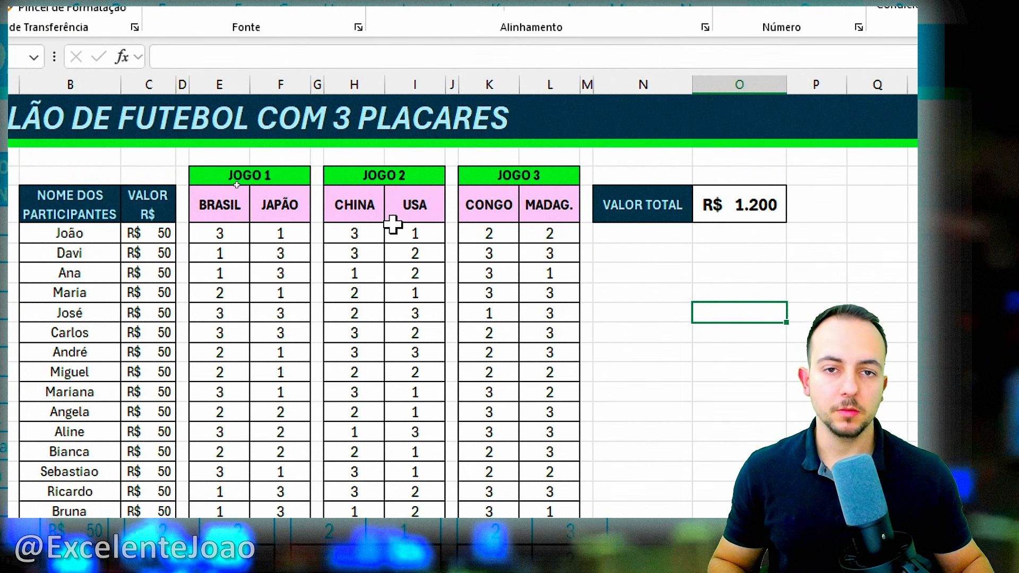
pyautogui.moveTo(220, 205); pyautogui.dragTo(268, 204)
pyautogui.moveTo(355, 205); pyautogui.dragTo(392, 206)
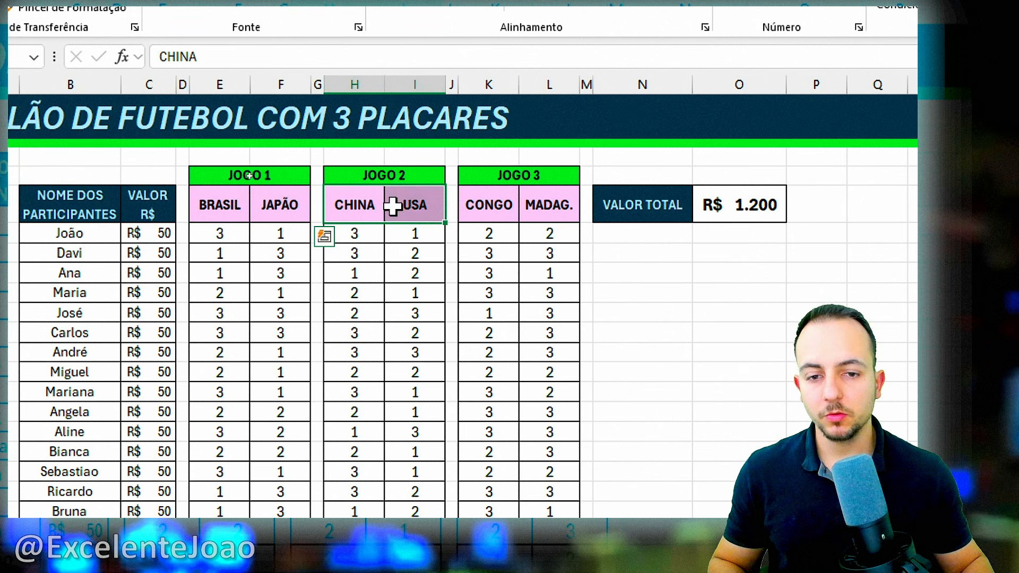
pyautogui.moveTo(496, 205); pyautogui.dragTo(552, 205)
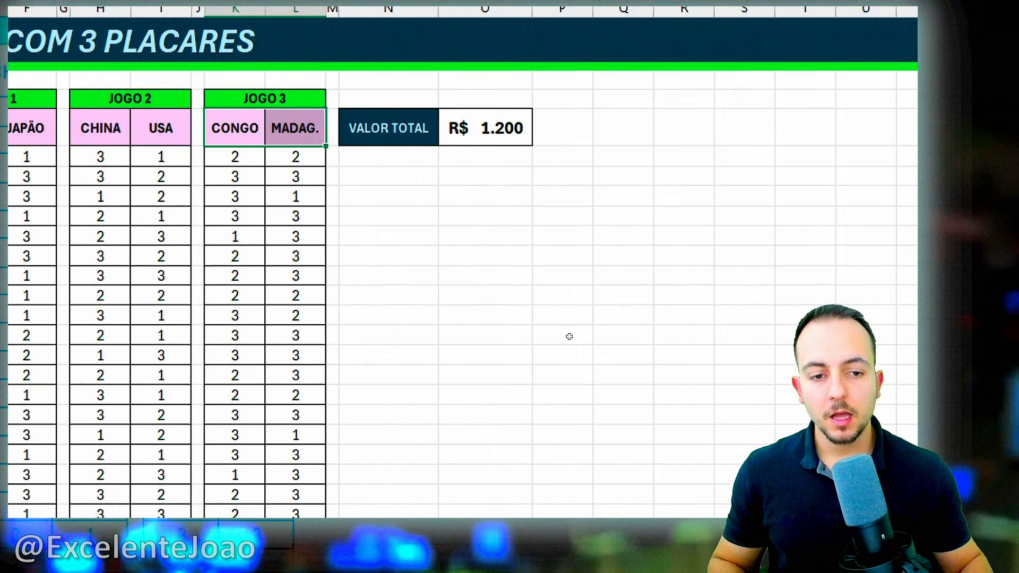
# - Enter the label JOGO 1 in N7, below the VALOR TOTAL block
pyautogui.click(418, 179)
pyautogui.moveTo(403, 174)
pyautogui.mouseDown()
pyautogui.moveTo(460, 177)
pyautogui.moveTo(411, 174)
pyautogui.mouseUp()
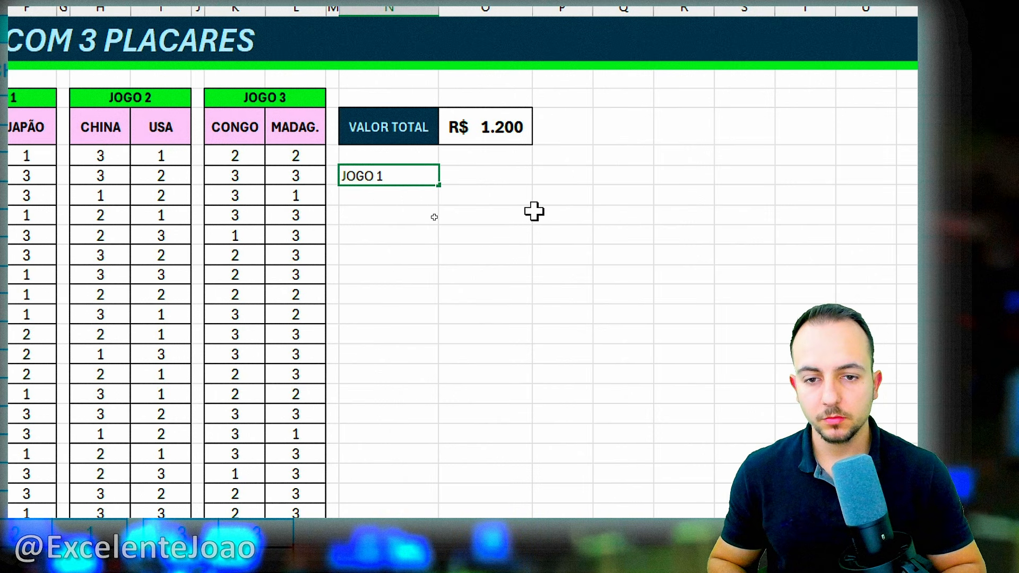
pyautogui.write('JOGO 1')
pyautogui.press('Return')
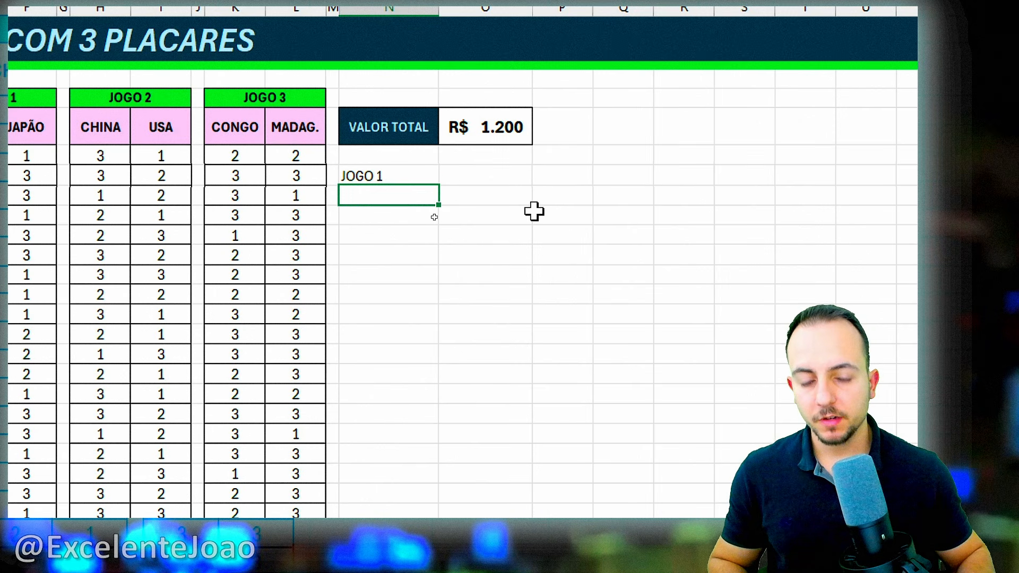
# - Link the JOGO 1 team names below the label, with =E5 in N8 and =F5 in O8
pyautogui.write('=')
pyautogui.click(176, 121)
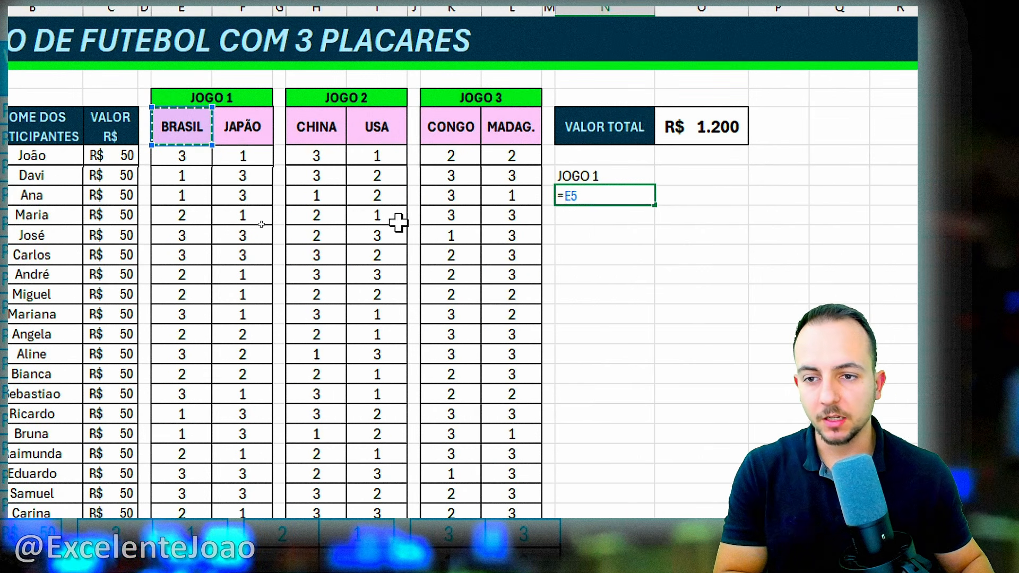
pyautogui.press('Return')
pyautogui.click(703, 199)
pyautogui.write('=')
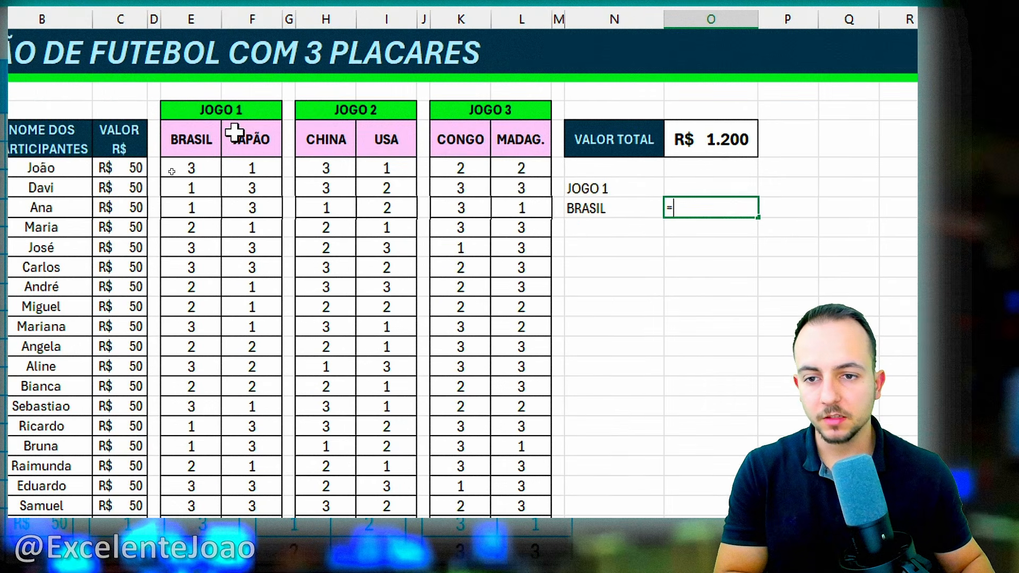
pyautogui.click(234, 131)
pyautogui.press('Return')
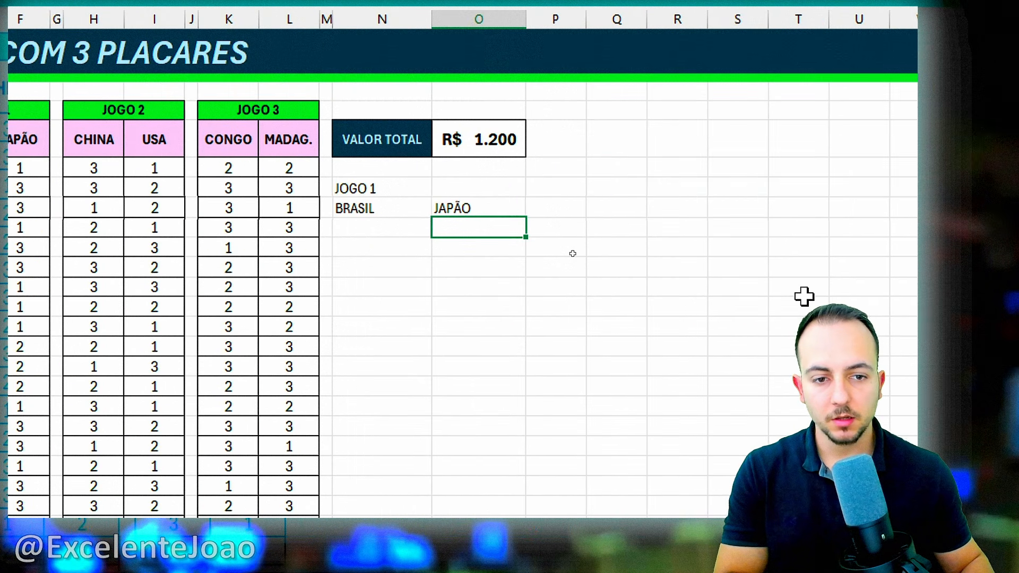
# - Enter the JOGO 1 result under the linked team names: 3 in N9 and 0 in O9
pyautogui.click(294, 225)
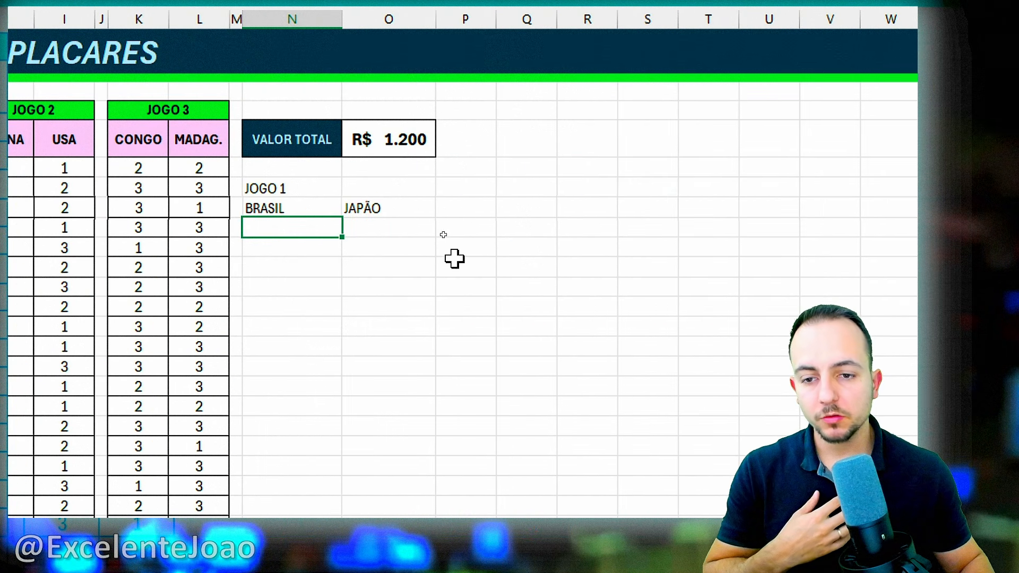
pyautogui.write('3')
pyautogui.press('Tab')
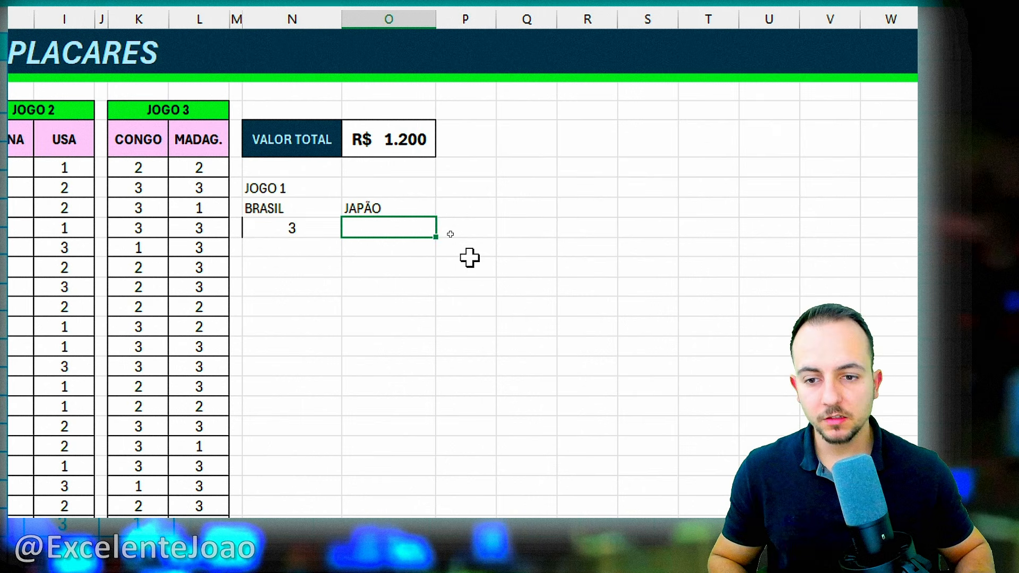
pyautogui.write('0')
pyautogui.press('Tab')
pyautogui.click(458, 256)
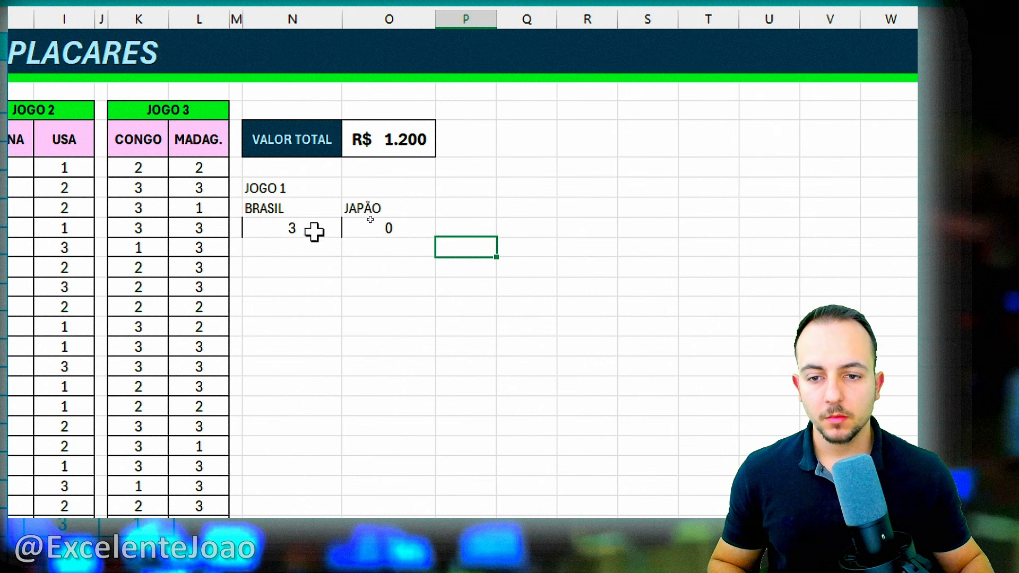
# - Move the JOGO 1 result block N7:O9 down one row and enter the heading RESULTADO REAL in N7
pyautogui.moveTo(295, 188); pyautogui.dragTo(389, 228)
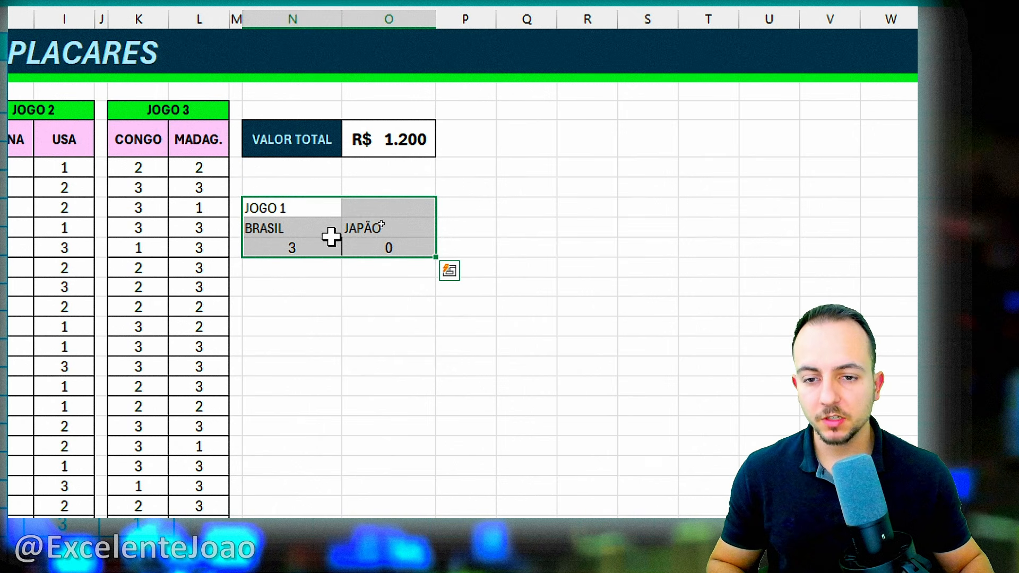
pyautogui.moveTo(332, 237); pyautogui.dragTo(337, 262)
pyautogui.click(318, 183)
pyautogui.write('RESU')
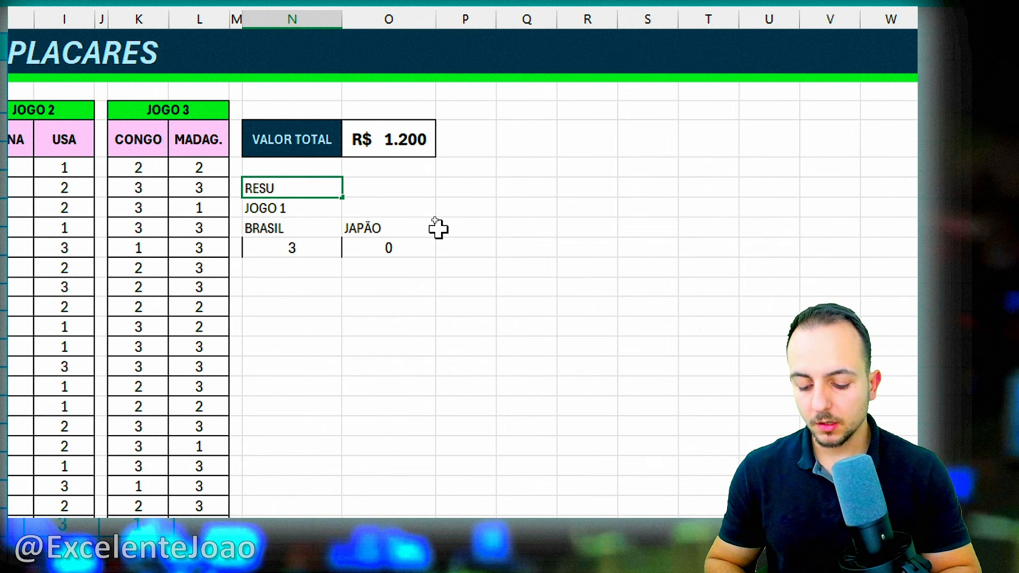
pyautogui.write('LTADO REAL:')
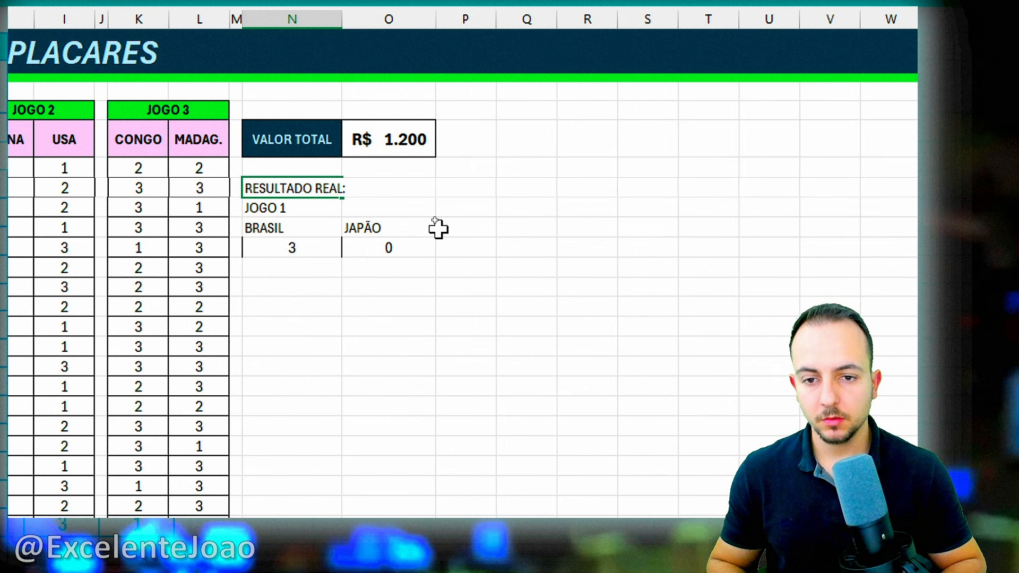
pyautogui.press('BackSpace')
pyautogui.press('Return')
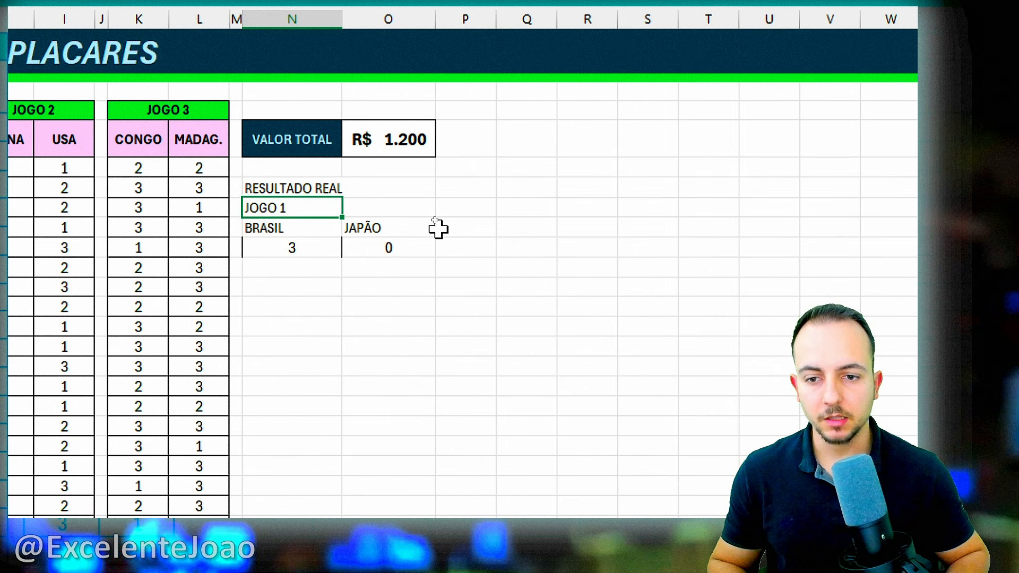
# - Merge and centre the JOGO 1 label across N8:O8 and the RESULTADO REAL heading across N7:O7
pyautogui.moveTo(305, 212); pyautogui.dragTo(363, 214)
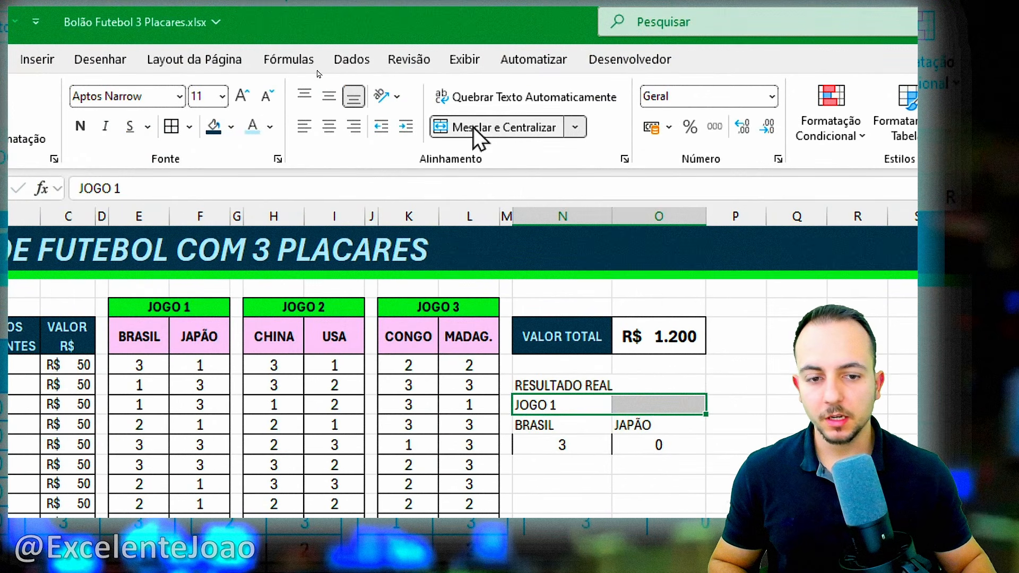
pyautogui.click(477, 130)
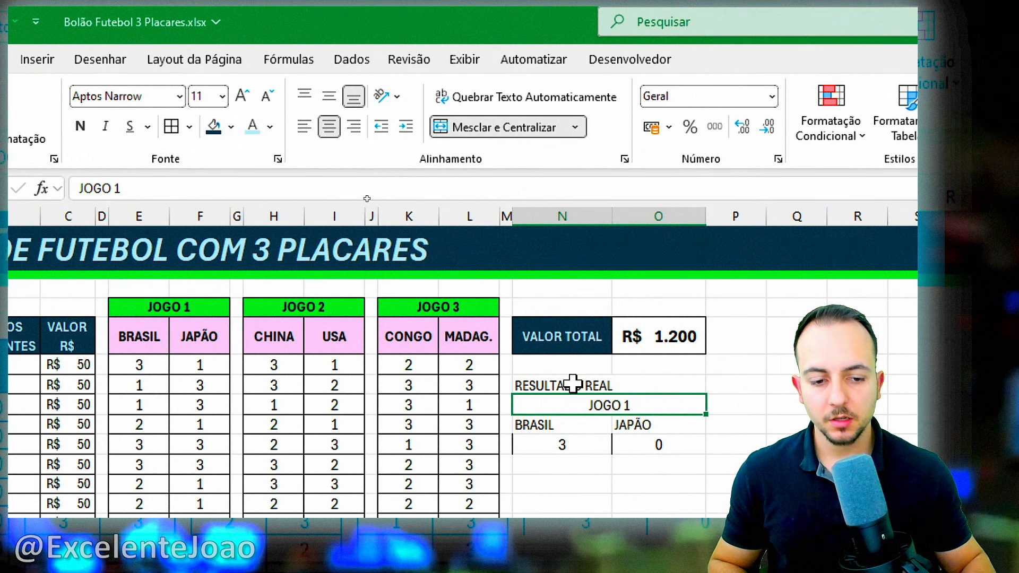
pyautogui.moveTo(573, 384); pyautogui.dragTo(618, 385)
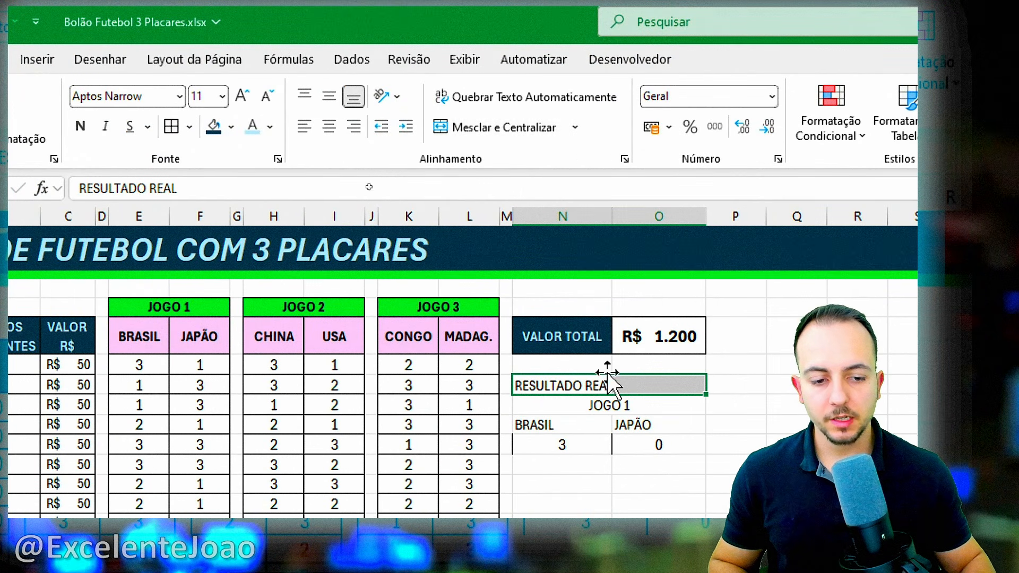
pyautogui.click(496, 128)
# - Format the result block N7:O10 with centred bold text and borders around all cells
pyautogui.moveTo(642, 388); pyautogui.dragTo(632, 443)
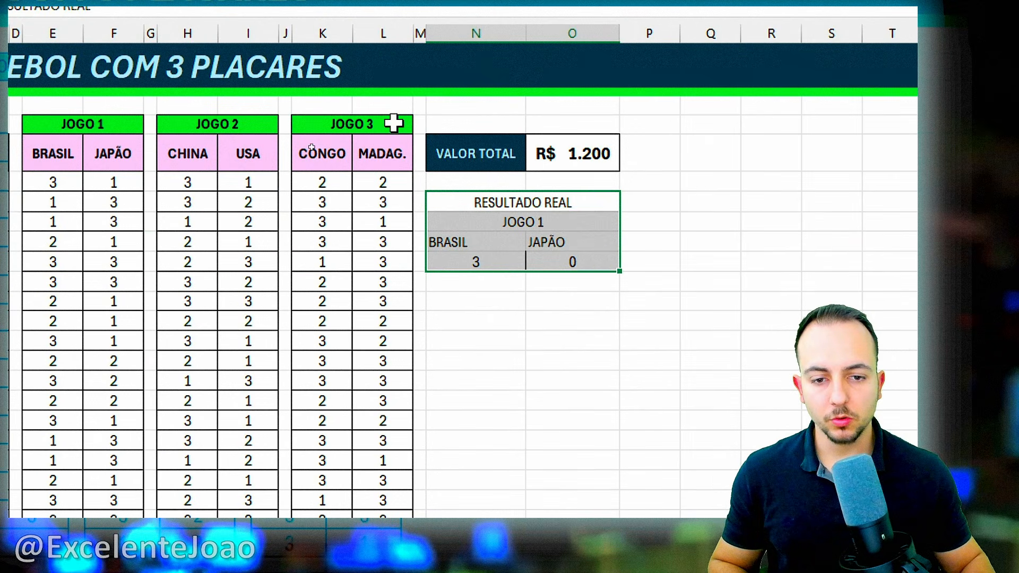
pyautogui.click(243, 123)
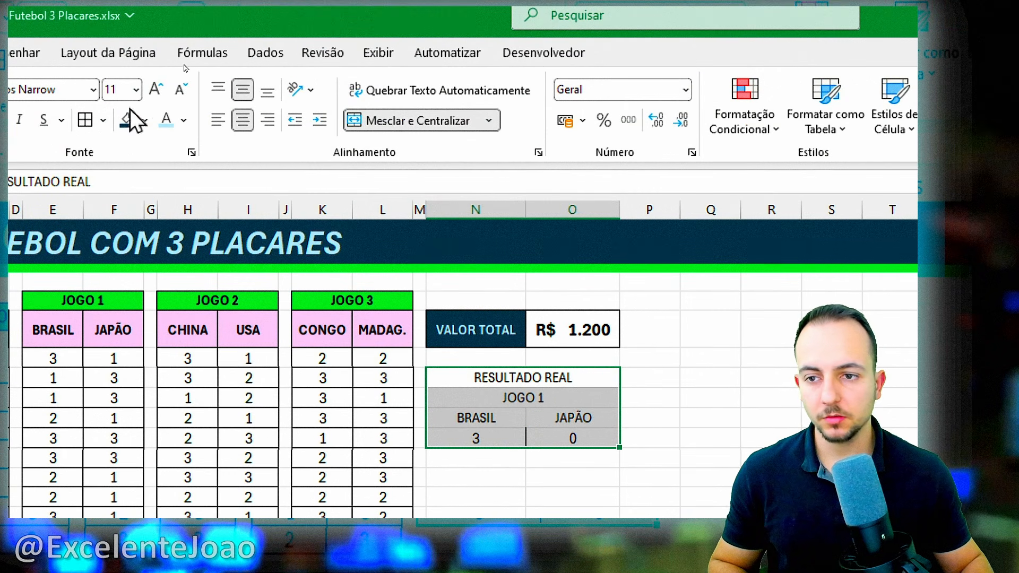
pyautogui.click(118, 118)
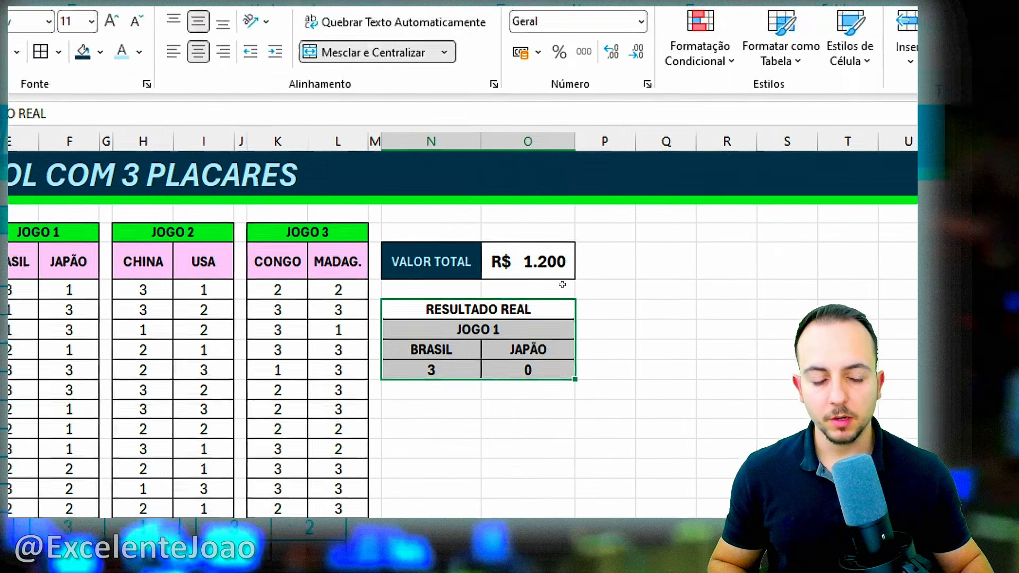
pyautogui.click(589, 456)
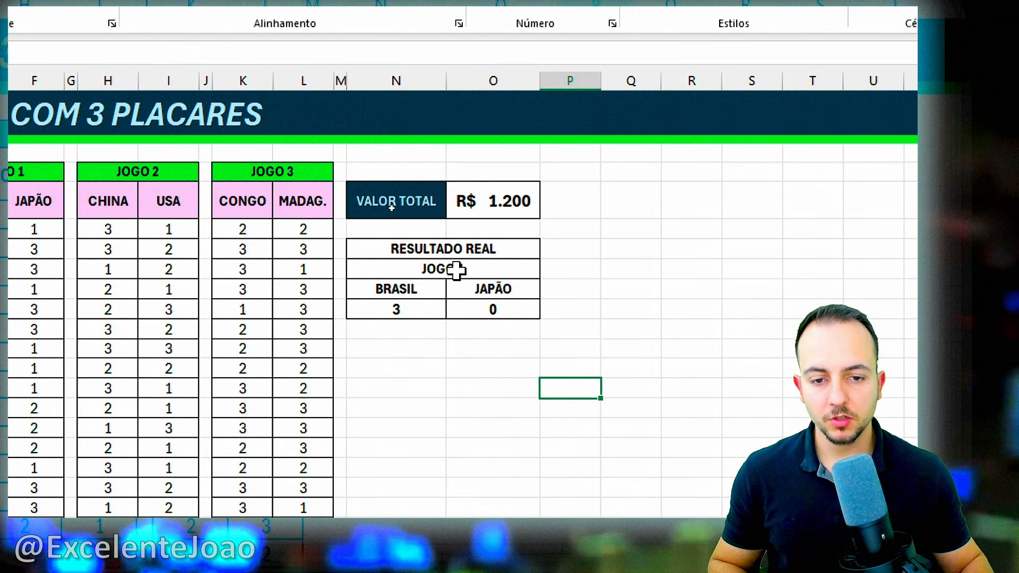
# - Give the RESULTADO REAL heading a dark blue fill with light blue text and the JOGO 1 label below it a bright green fill
pyautogui.click(444, 248)
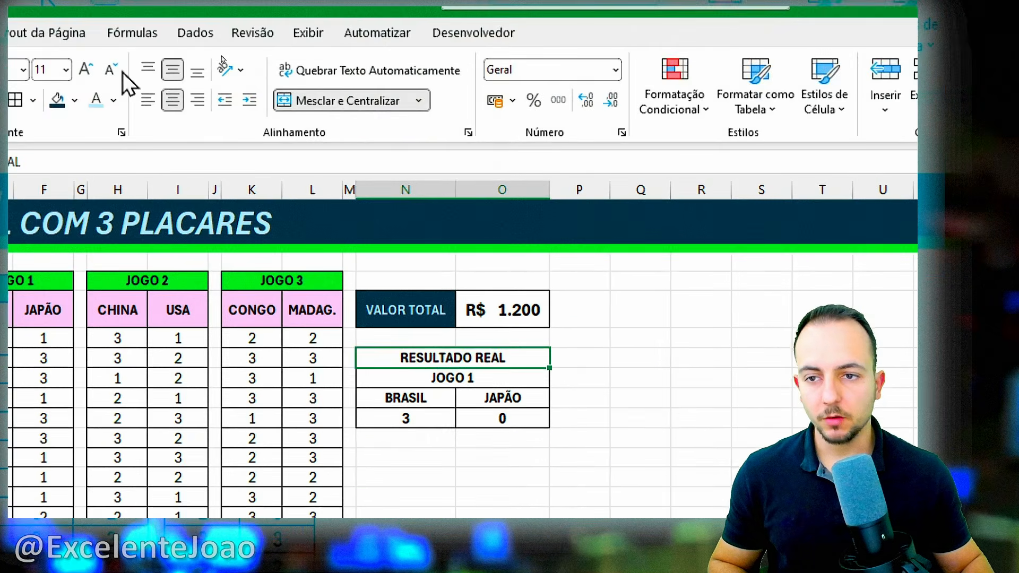
pyautogui.click(123, 101)
pyautogui.click(161, 99)
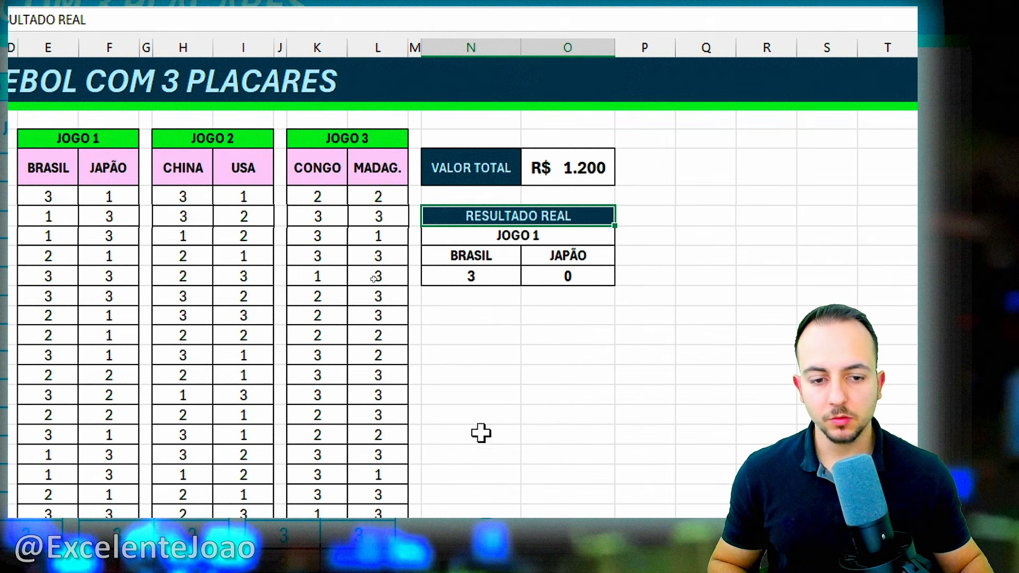
pyautogui.click(524, 236)
pyautogui.click(178, 120)
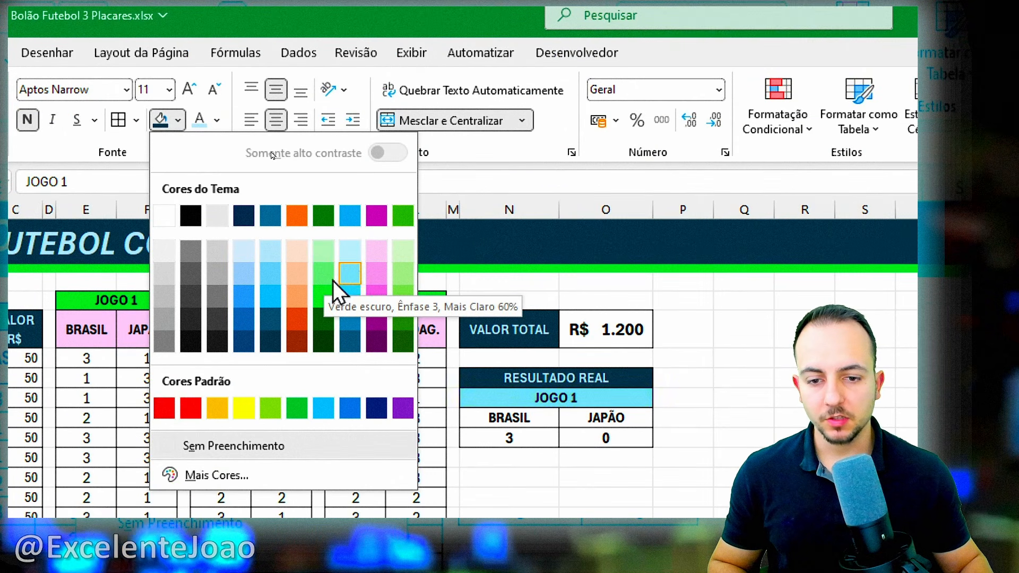
pyautogui.click(323, 297)
# - Fill the team name cells BRASIL and JAPÃO in N9:O9 with light pink
pyautogui.moveTo(510, 418); pyautogui.dragTo(634, 419)
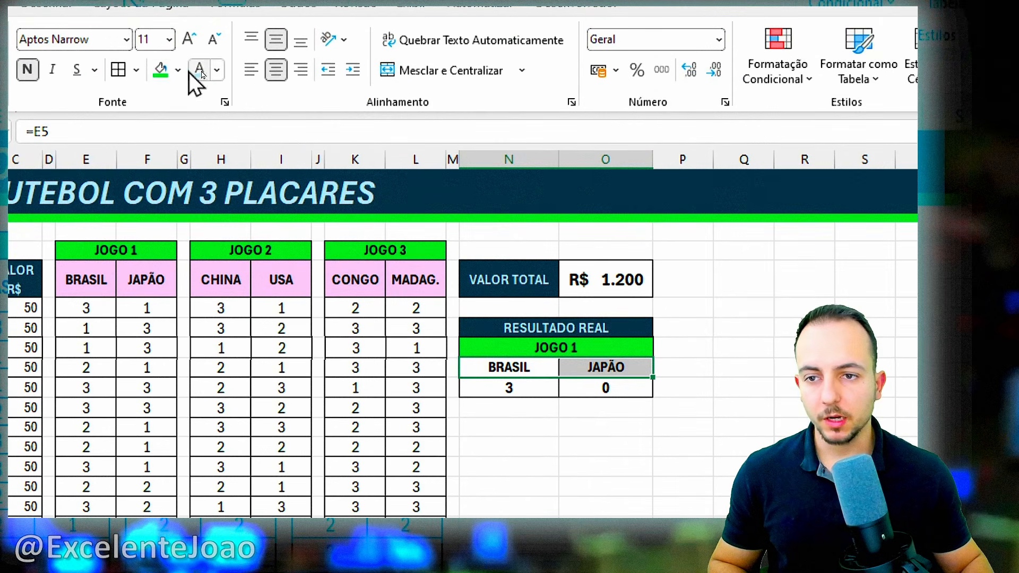
pyautogui.click(178, 49)
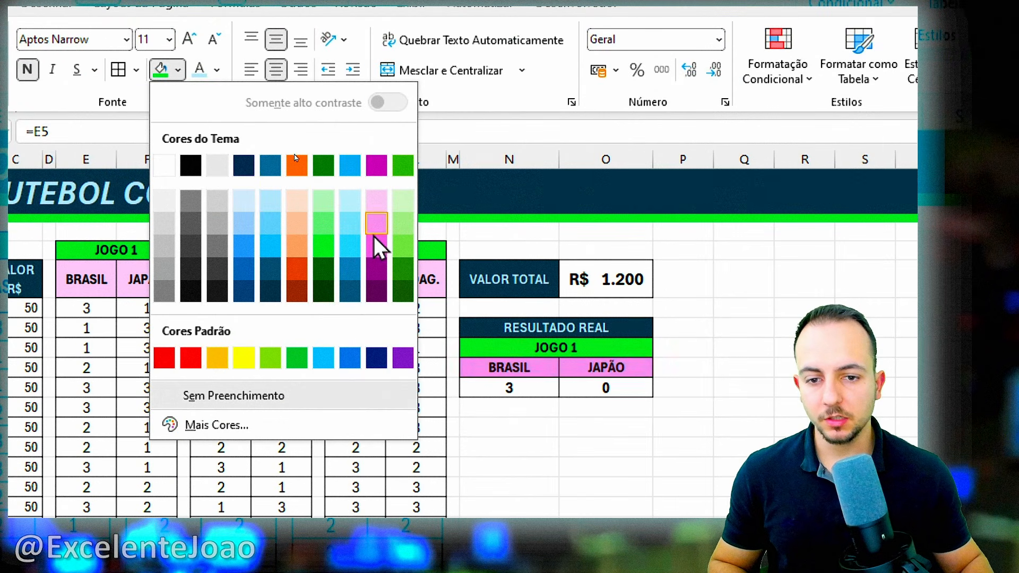
pyautogui.click(371, 200)
pyautogui.click(722, 552)
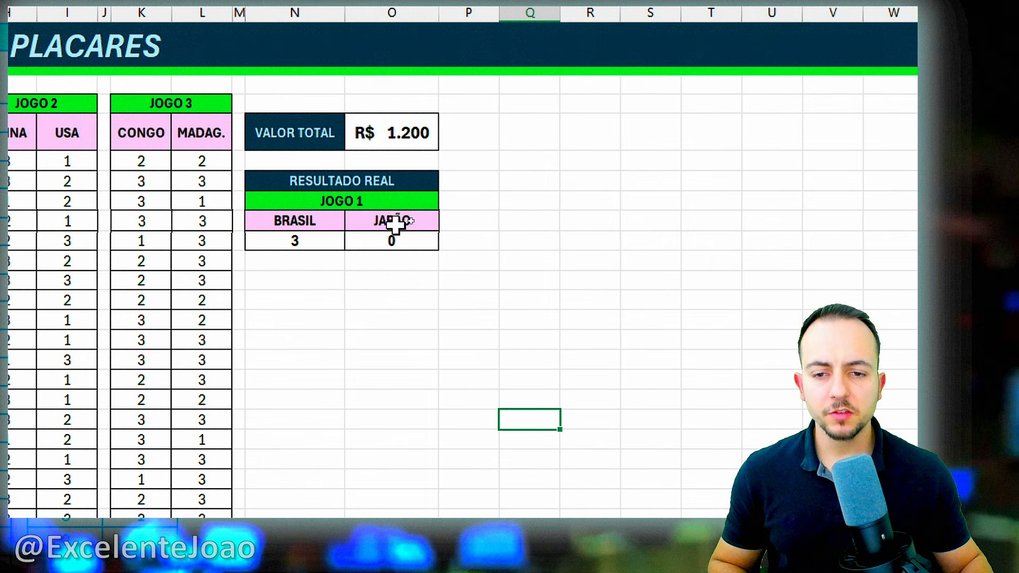
# - Copy the JOGO 1 result block N8:O10 and paste it twice directly below, starting at N11 and N14
pyautogui.moveTo(363, 196); pyautogui.dragTo(368, 234)
pyautogui.hotkey('ctrl', 'c')
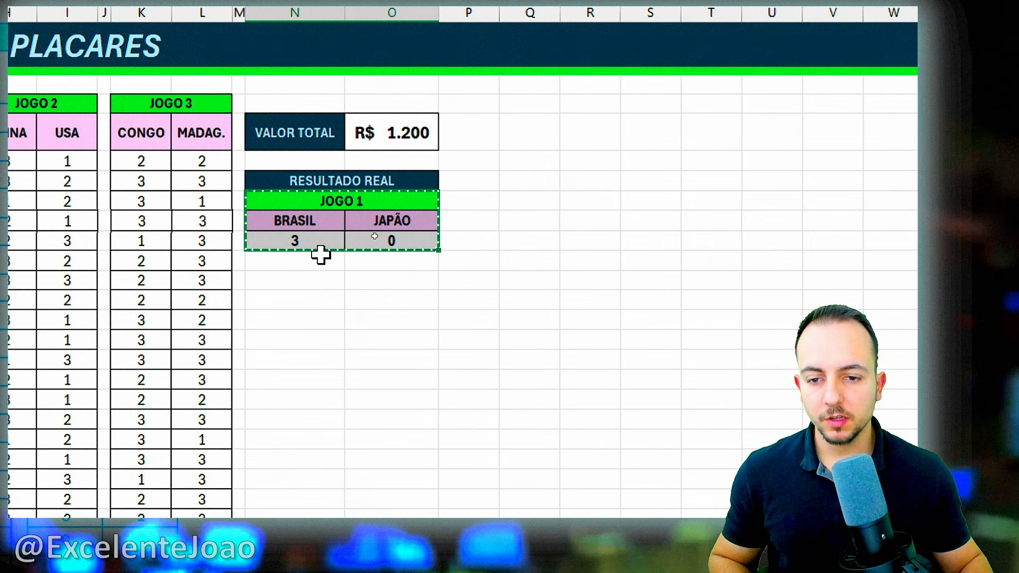
pyautogui.click(320, 260)
pyautogui.hotkey('ctrl', 'v')
pyautogui.click(320, 329)
pyautogui.hotkey('ctrl', 'v')
# - Rename the labels of the two copied result blocks as JOGO 2 and JOGO 3
pyautogui.click(364, 259)
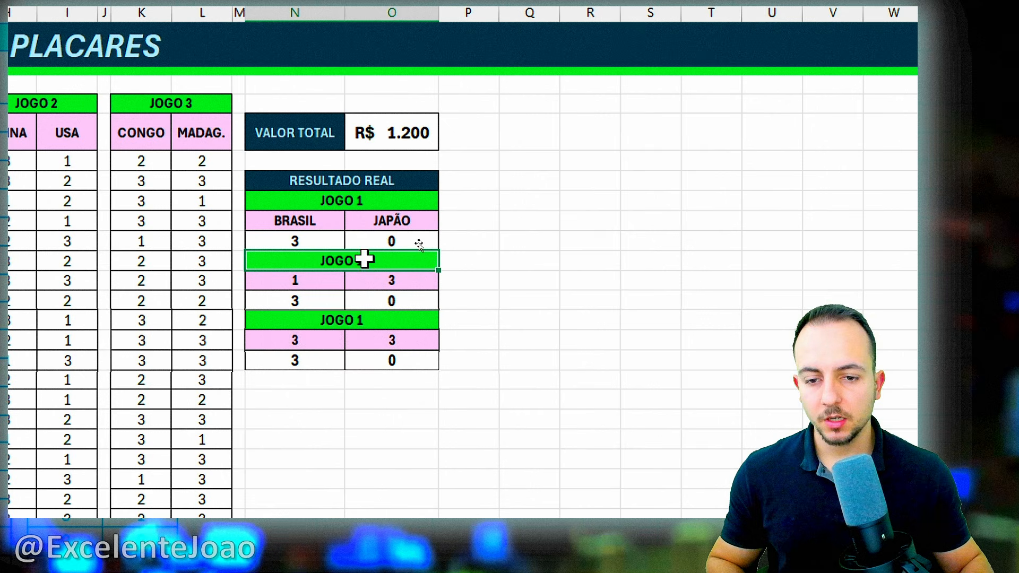
pyautogui.press('F2')
pyautogui.press('BackSpace')
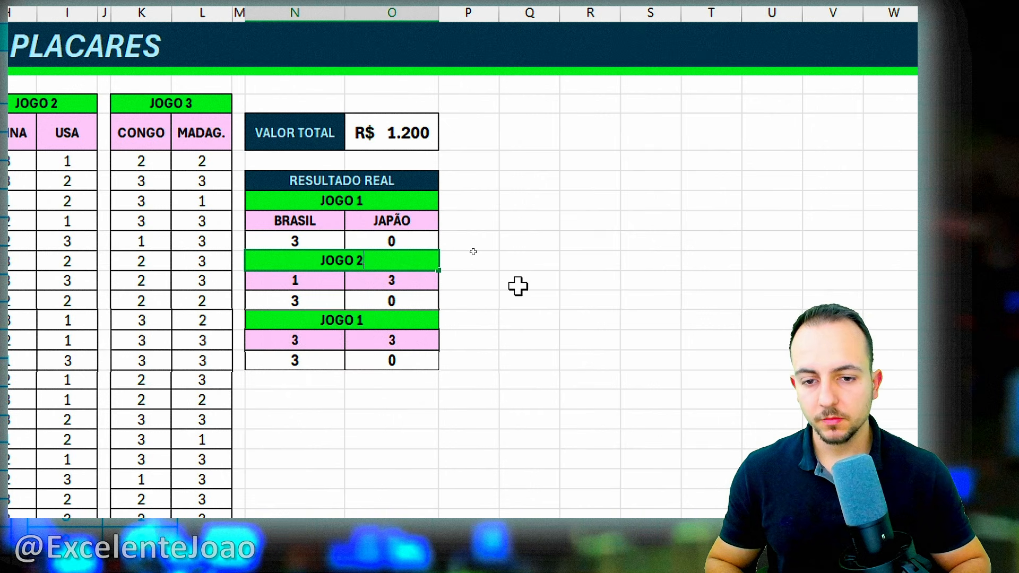
pyautogui.write('2')
pyautogui.press('Return')
pyautogui.press('Down')
pyautogui.press('Down')
pyautogui.press('F2')
pyautogui.press('BackSpace')
pyautogui.write('3')
pyautogui.press('Return')
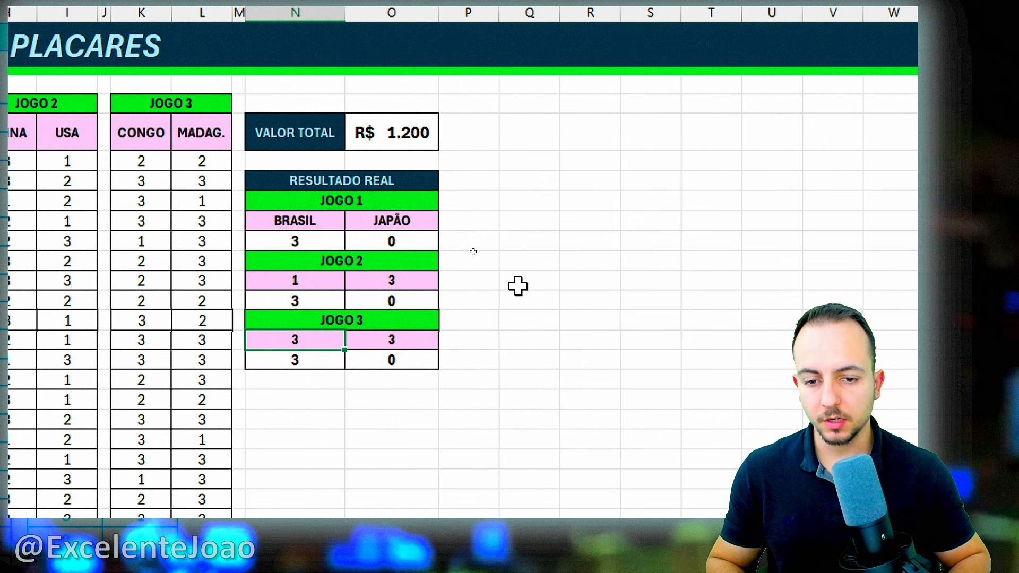
# - Link the JOGO 2 team names in the results section, with =H5 in N12 and =I5 in O12
pyautogui.click(295, 282)
pyautogui.write('=')
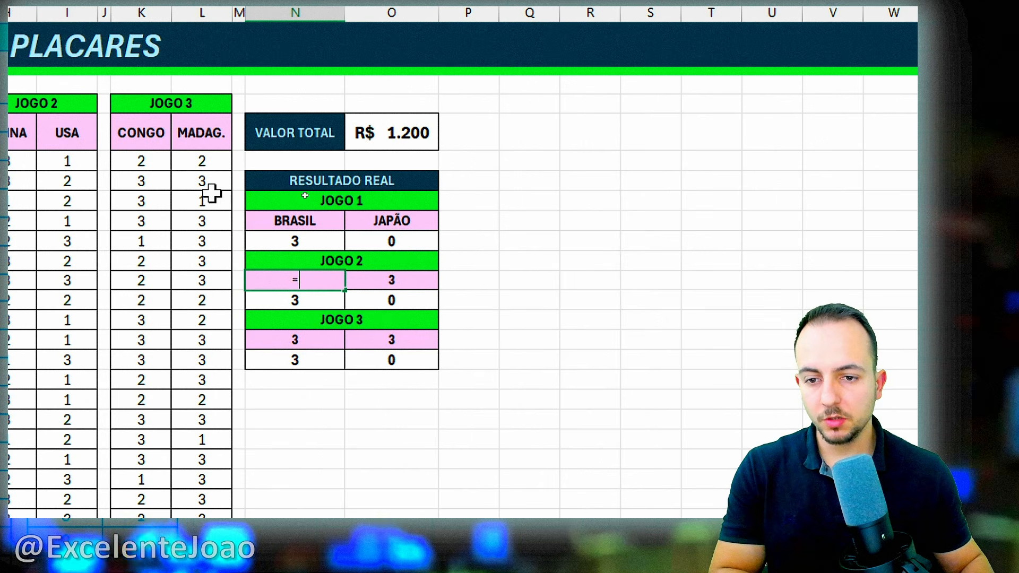
pyautogui.hscroll(-3, 205, 193)
pyautogui.click(187, 127)
pyautogui.press('Return')
pyautogui.click(546, 275)
pyautogui.write('=')
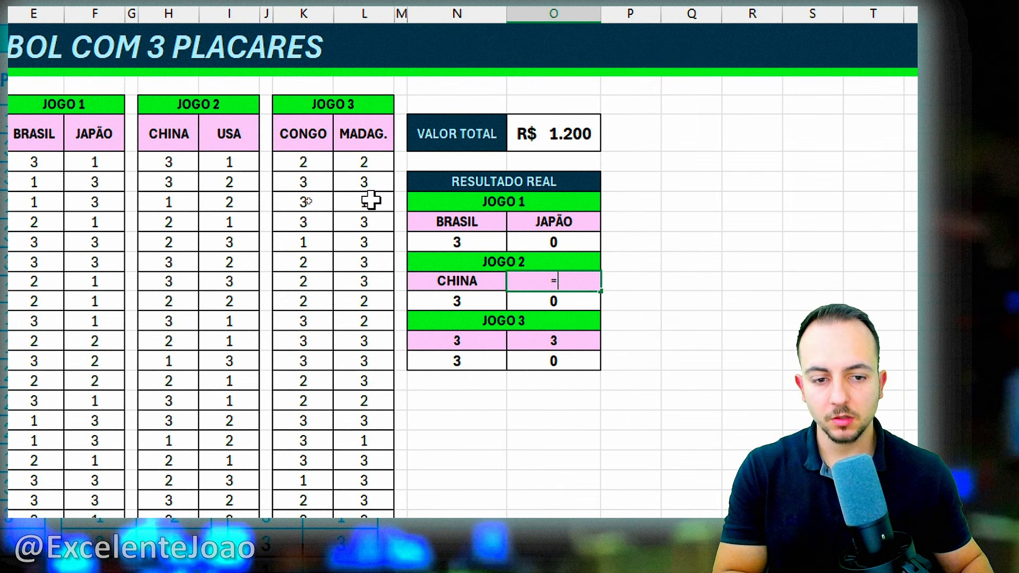
pyautogui.click(230, 133)
pyautogui.press('Return')
# - Link the JOGO 3 team names in the results section, with =K5 in N15 and =L5 in O15
pyautogui.click(463, 345)
pyautogui.write('=')
pyautogui.click(318, 135)
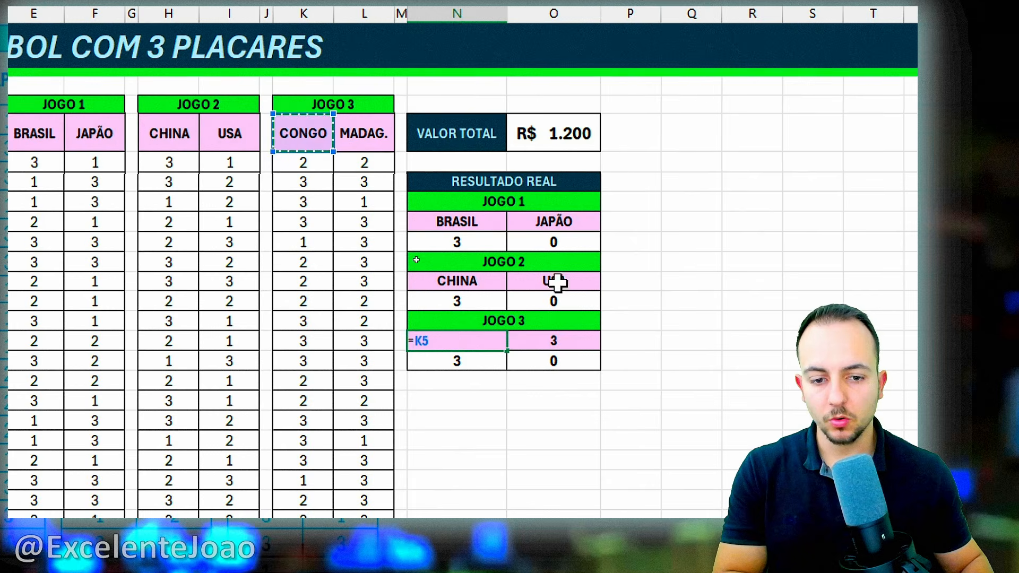
pyautogui.click(554, 339)
pyautogui.write('=')
pyautogui.click(364, 132)
pyautogui.press('Return')
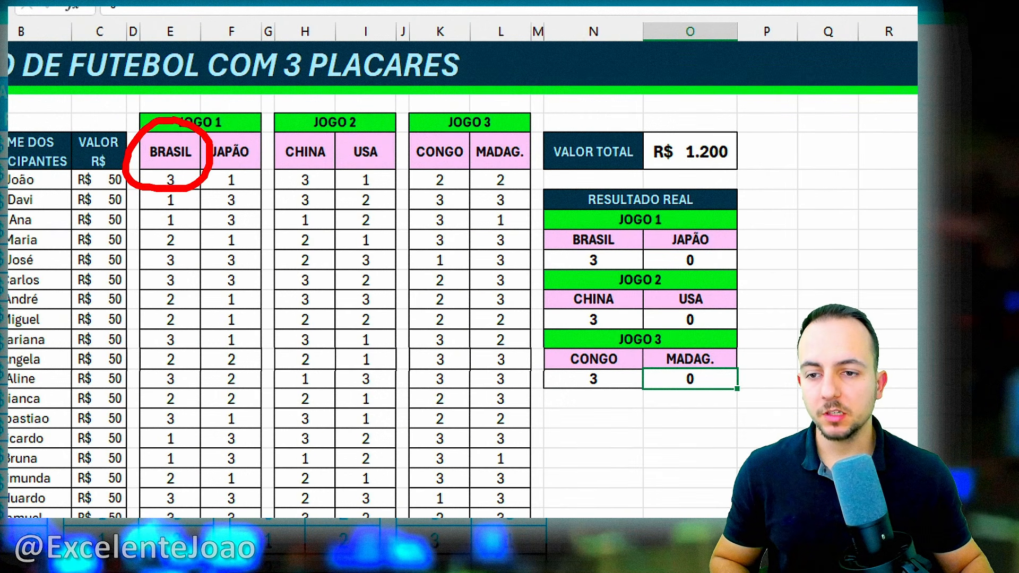
# - Test the team name link by replacing BRASIL in E5 with 123, and undo the change
pyautogui.click(171, 162)
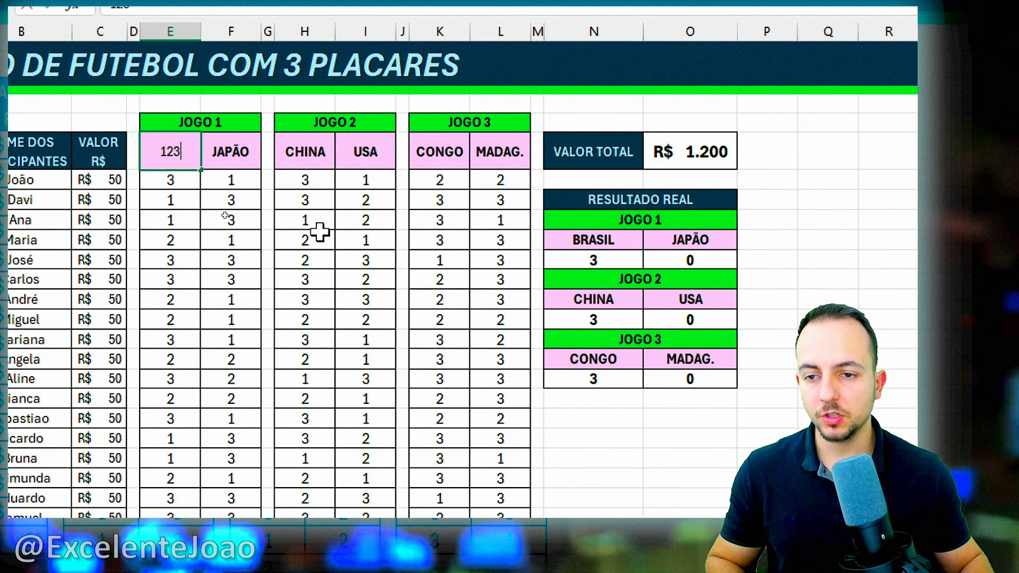
pyautogui.hotkey('ctrl', 'Return')
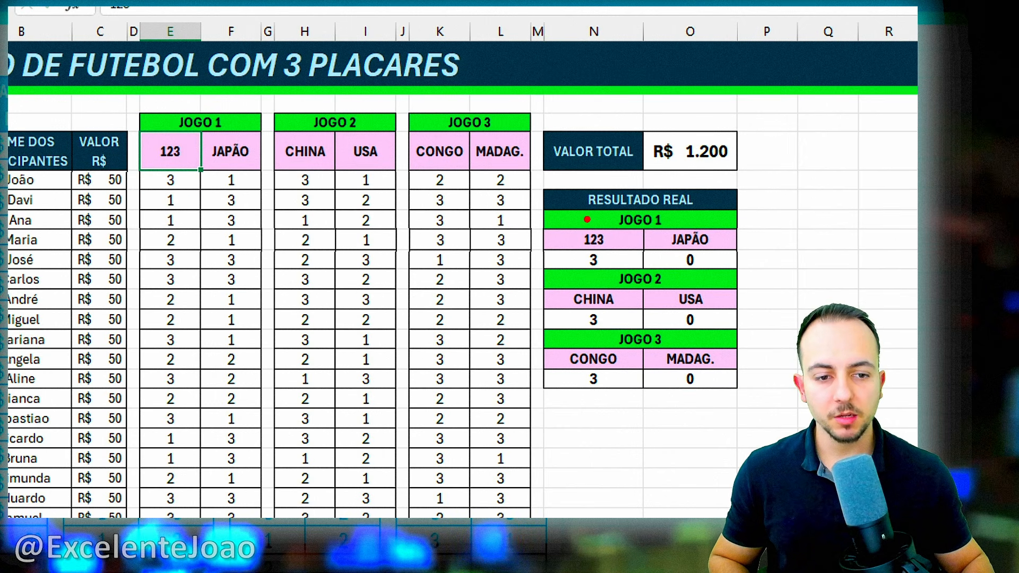
pyautogui.hotkey('ctrl', 'z')
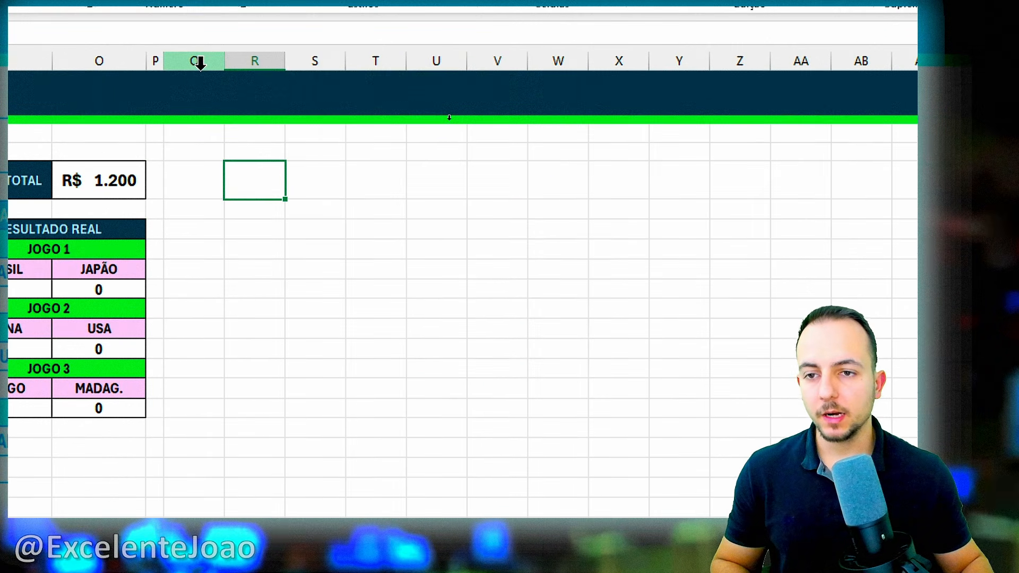
pyautogui.click(197, 62)
pyautogui.click(256, 63)
pyautogui.click(207, 63)
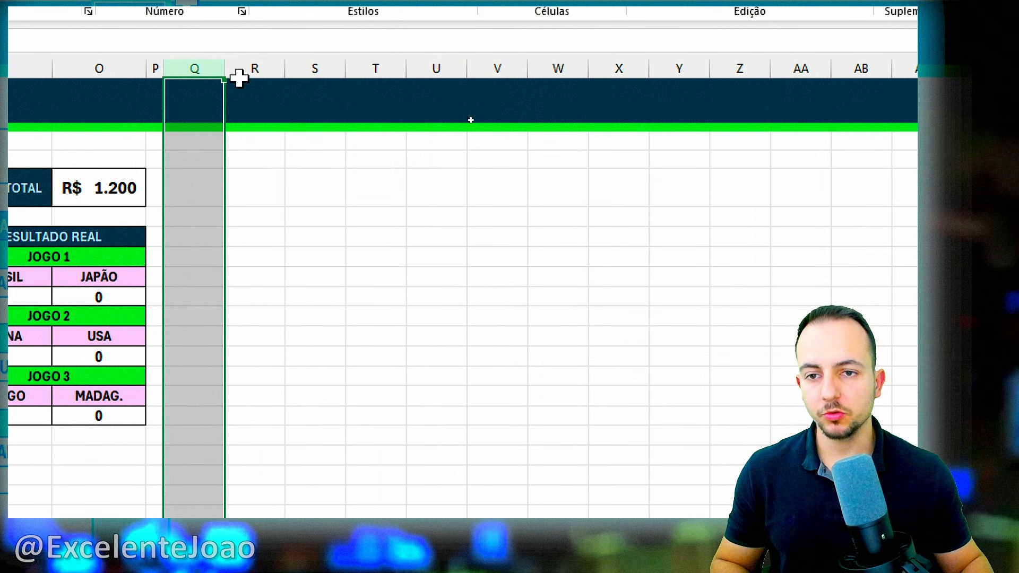
pyautogui.click(267, 61)
pyautogui.click(315, 66)
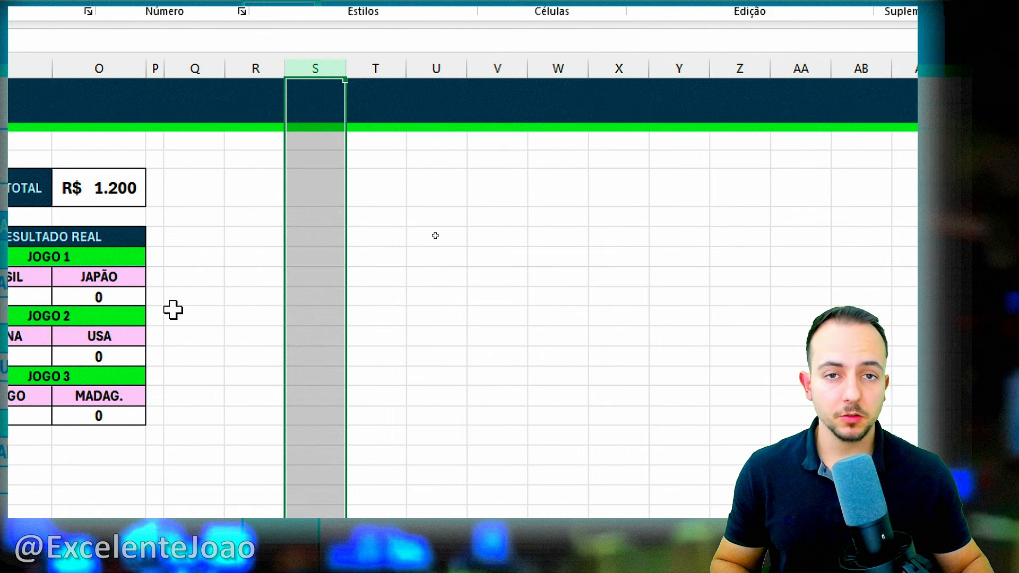
# - Enter the heading JOGO 1 in R5 and fill it across to T5 to produce JOGO 2 and JOGO 3
pyautogui.click(363, 186)
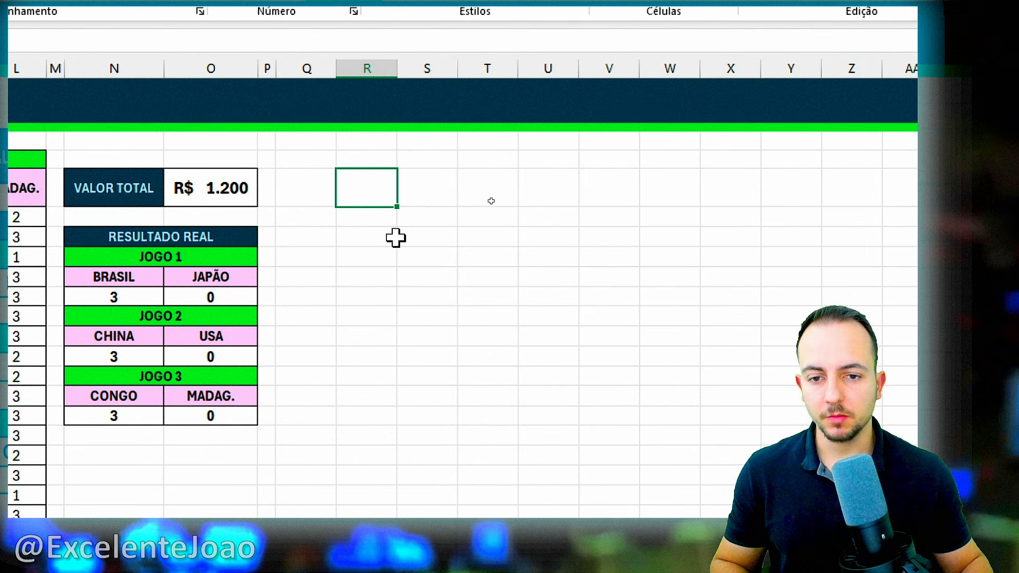
pyautogui.write('JOGO ')
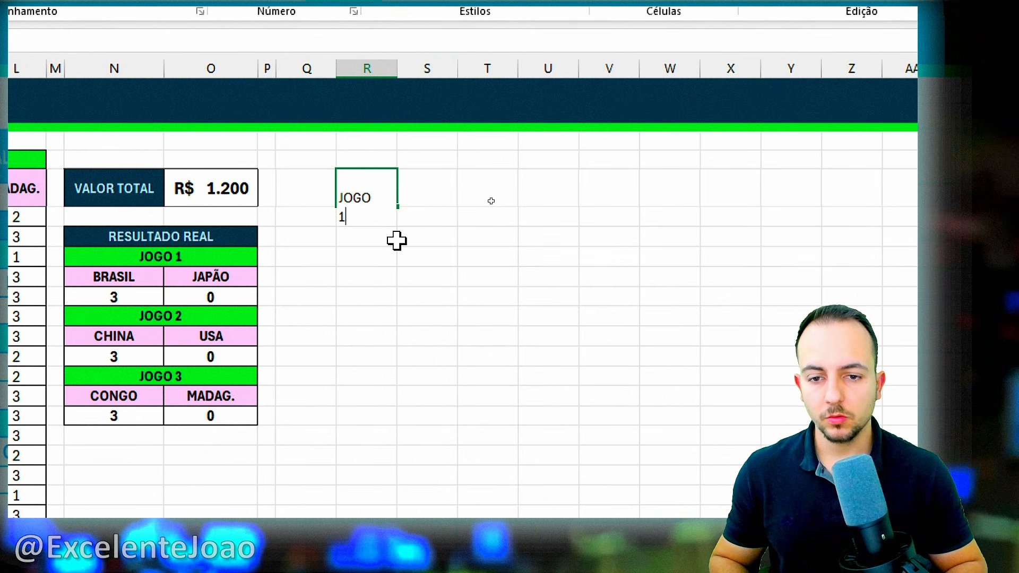
pyautogui.write('1')
pyautogui.press('Return')
pyautogui.press('Up')
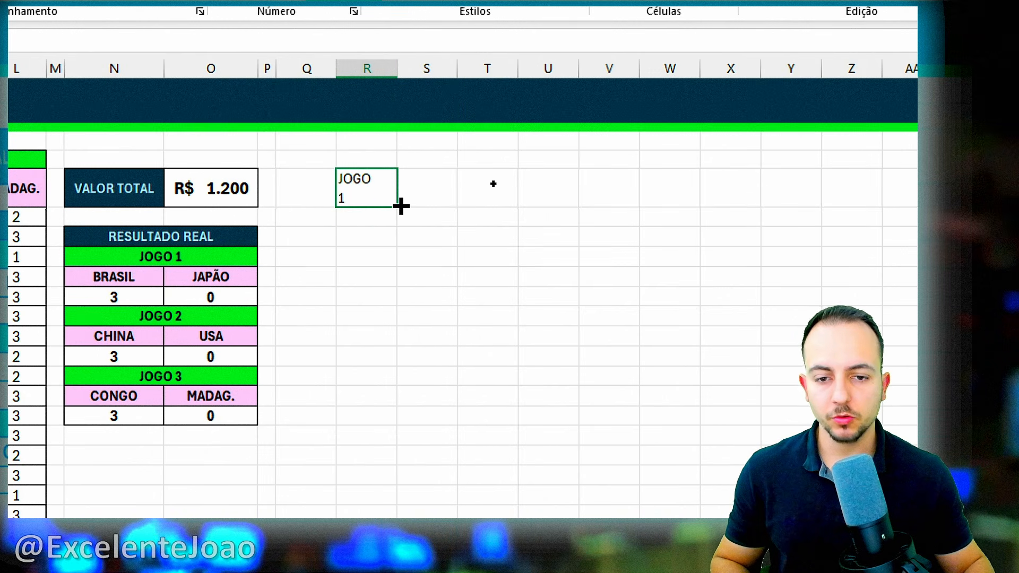
pyautogui.moveTo(400, 206); pyautogui.dragTo(506, 202)
# - Widen columns R to T, centre their contents, and add borders to the table cells from the JOGO headings in row 5 downward
pyautogui.moveTo(384, 69); pyautogui.dragTo(489, 70)
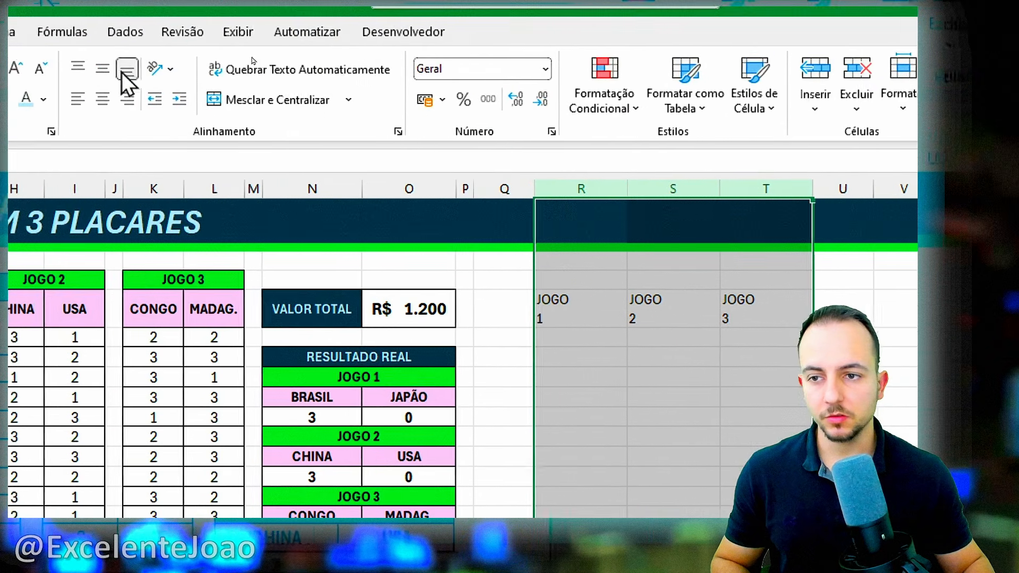
pyautogui.click(117, 100)
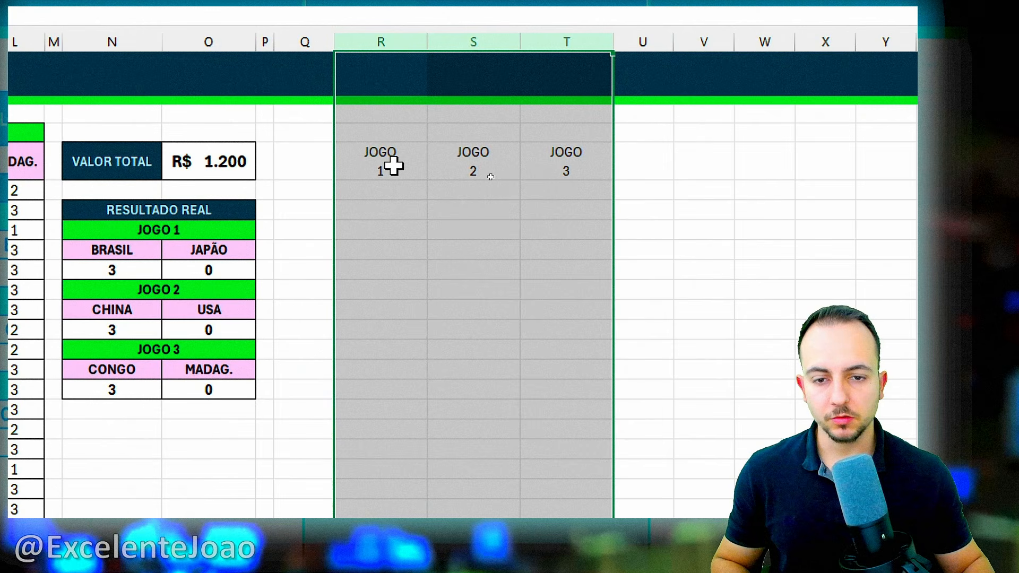
pyautogui.moveTo(393, 167); pyautogui.dragTo(546, 572)
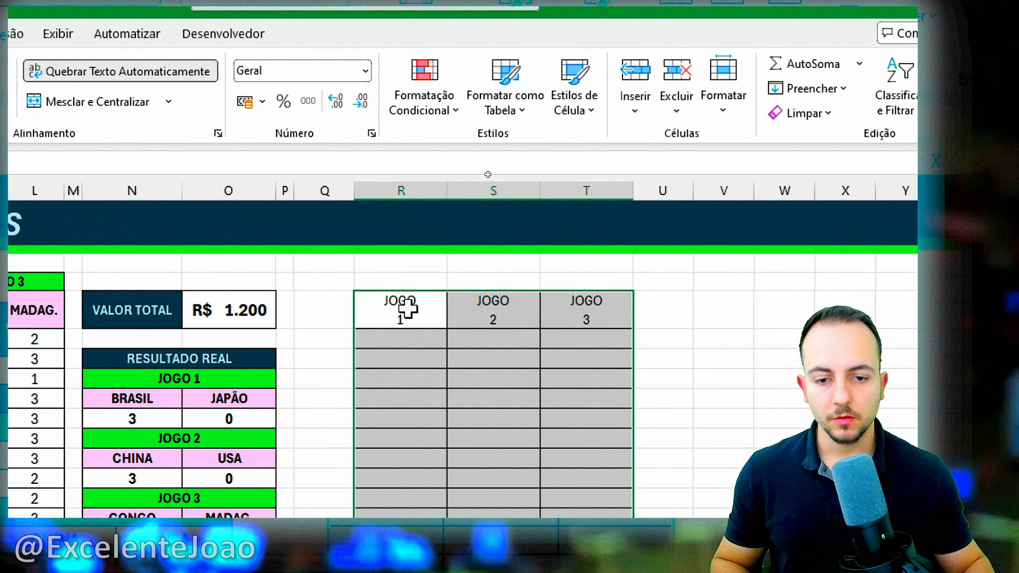
# - Format the JOGO 1, JOGO 2 and JOGO 3 headings in R5:T5 with bold text and a light pink fill
pyautogui.moveTo(746, 309); pyautogui.dragTo(919, 331)
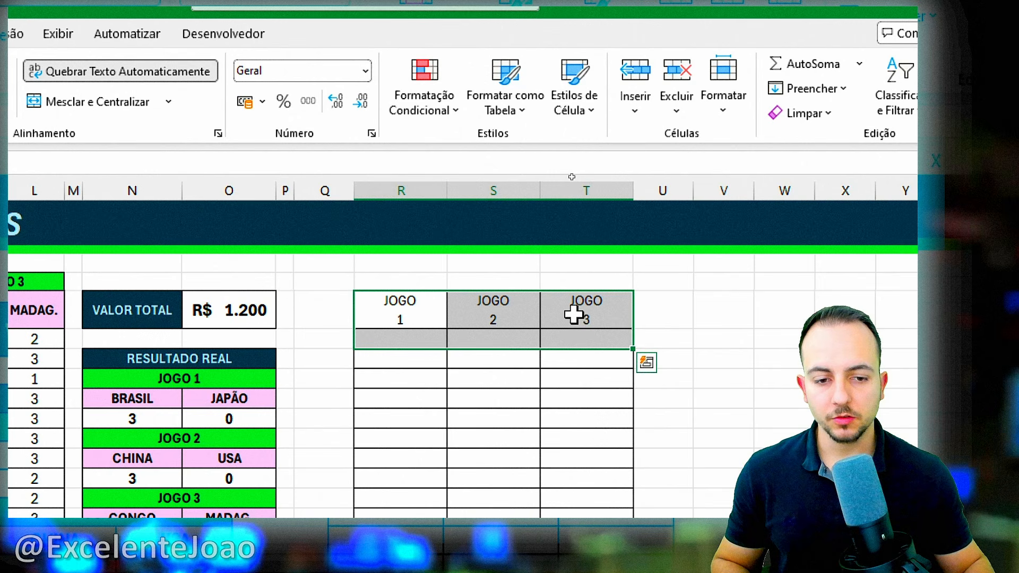
pyautogui.keyDown('shift'); pyautogui.click(573, 314); pyautogui.keyUp('shift')
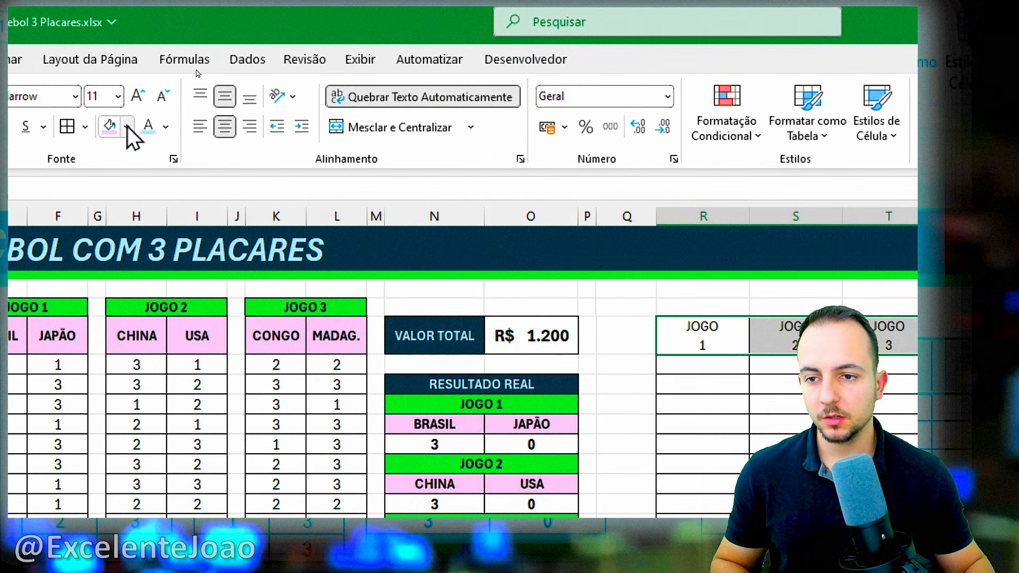
pyautogui.click(111, 127)
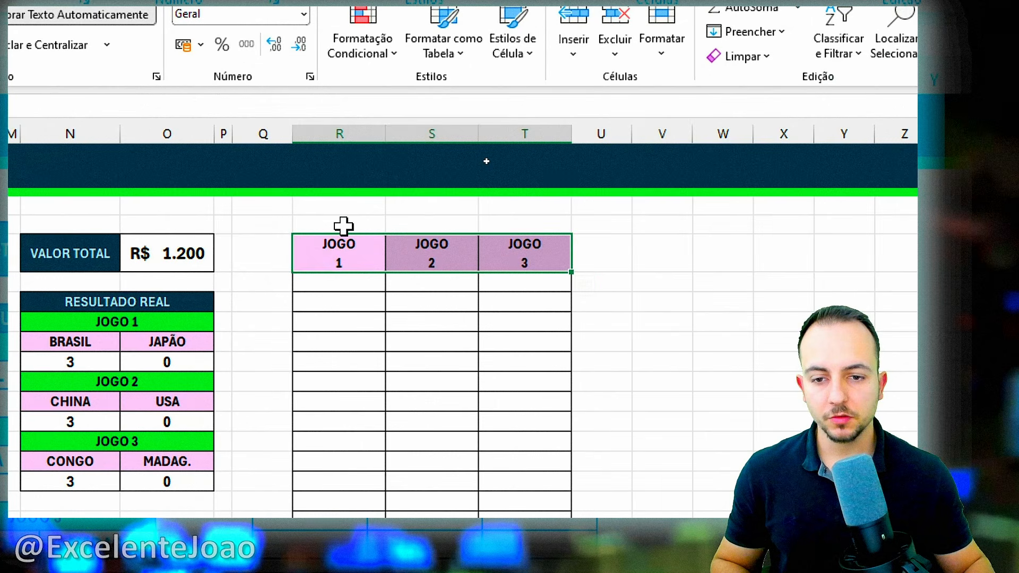
# - Merge and center R4:T4 above the JOGO headings and give it a dark blue fill with light blue text
pyautogui.moveTo(624, 307); pyautogui.dragTo(817, 312)
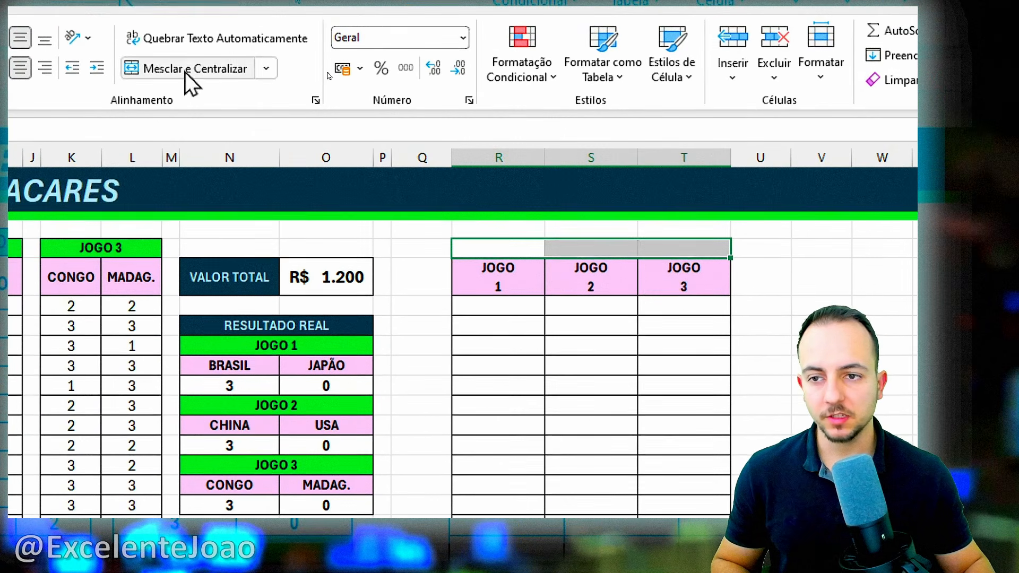
pyautogui.click(48, 45)
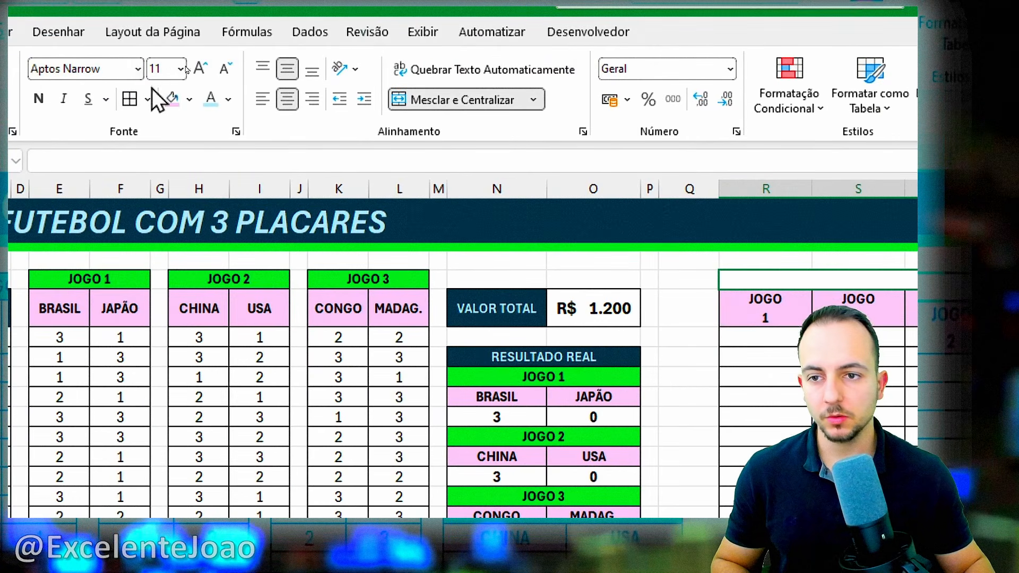
pyautogui.click(190, 98)
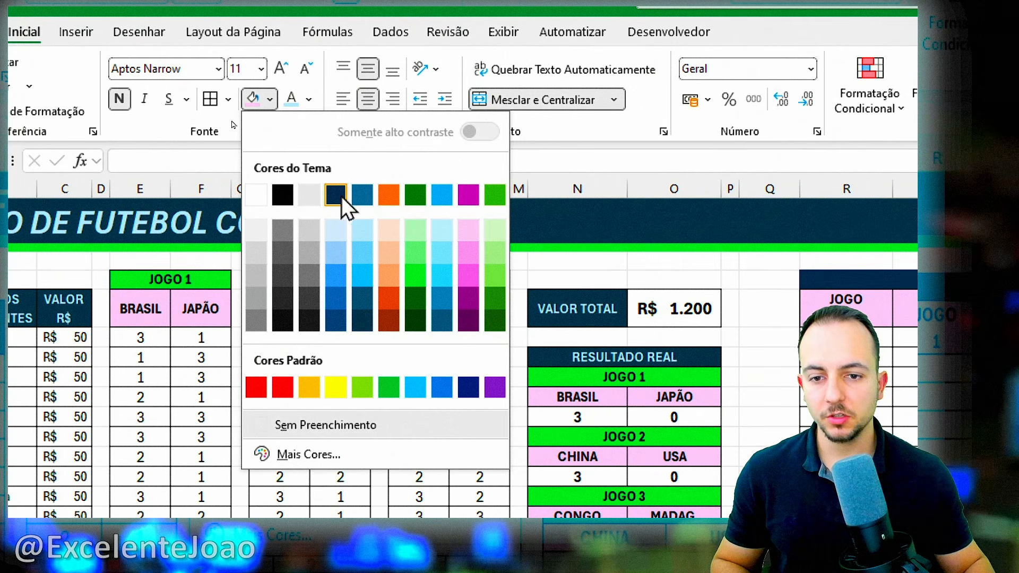
pyautogui.click(362, 319)
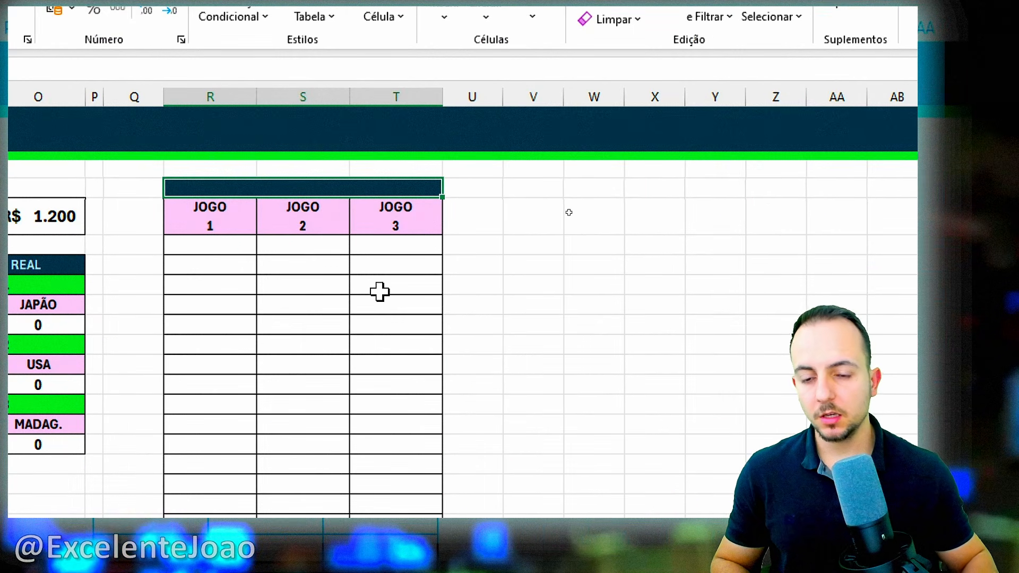
# - Enter the title QUEM ACERTOU CADA JOGO in the merged cell above the JOGO headings
pyautogui.write('QUEM')
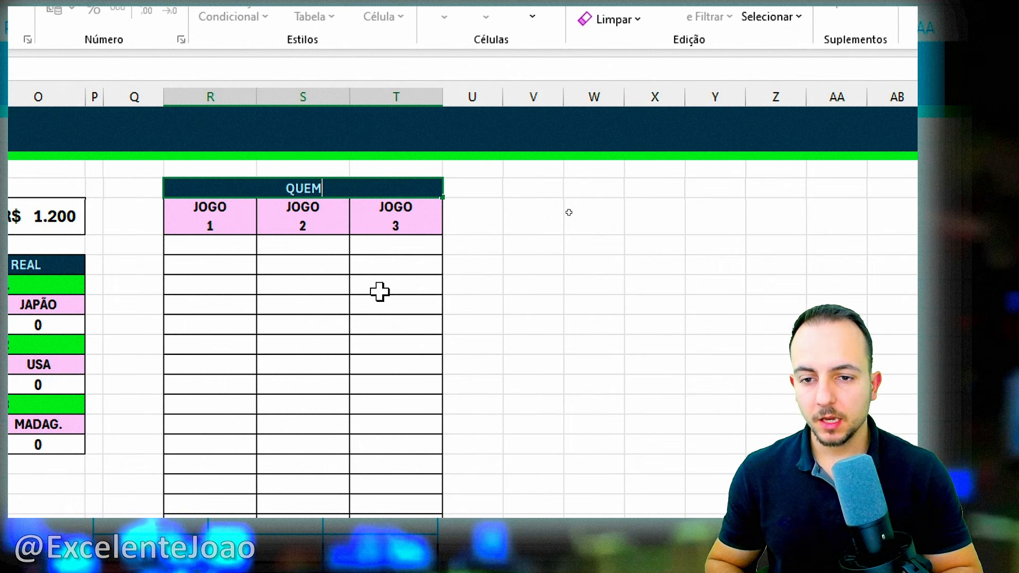
pyautogui.write(' ACERTOU CADA JOGO')
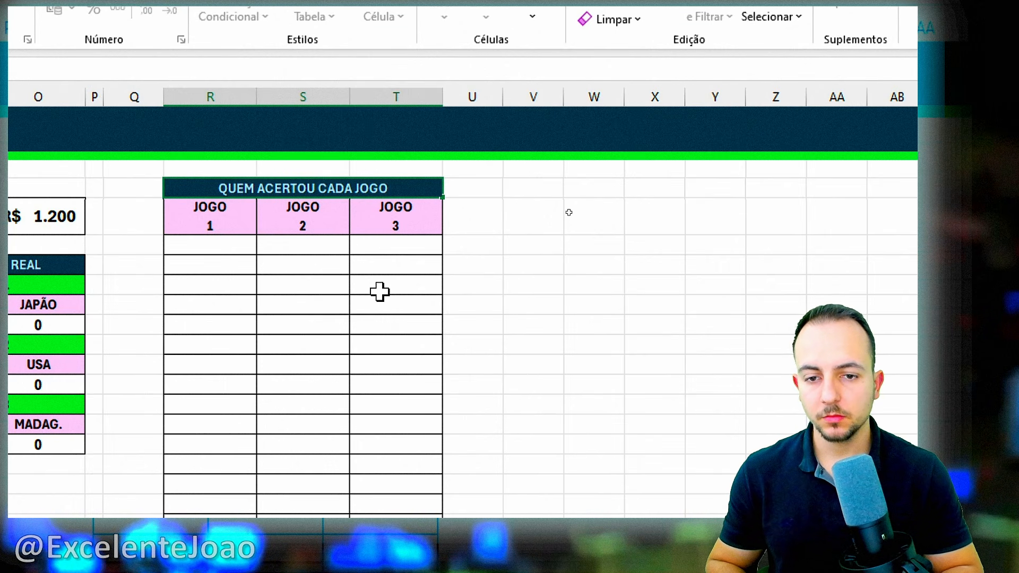
pyautogui.press('Return')
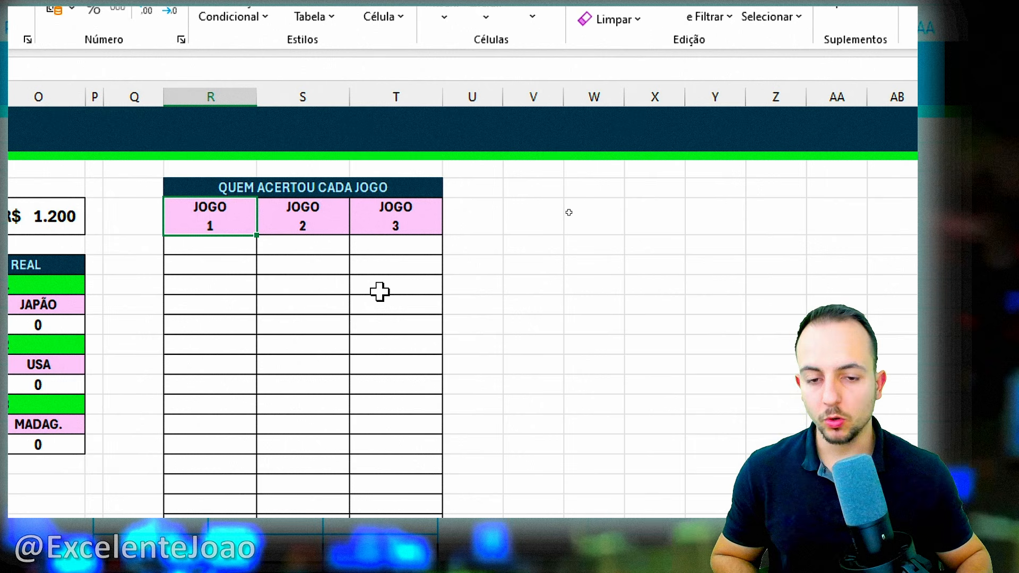
# - Start a FILTRO formula in R6 with the participant names in B6:B29 as the array
pyautogui.press('Return')
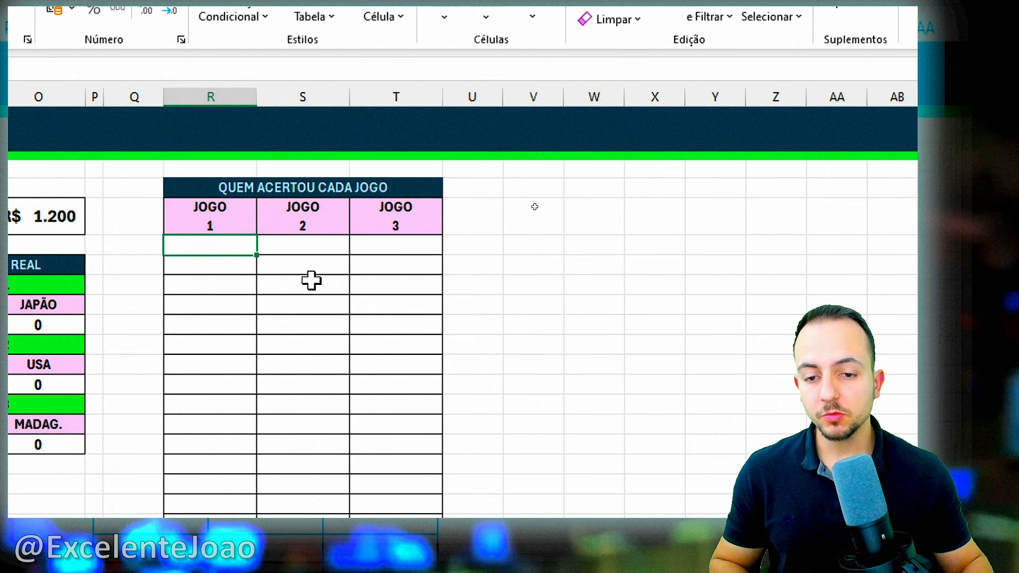
pyautogui.write('=')
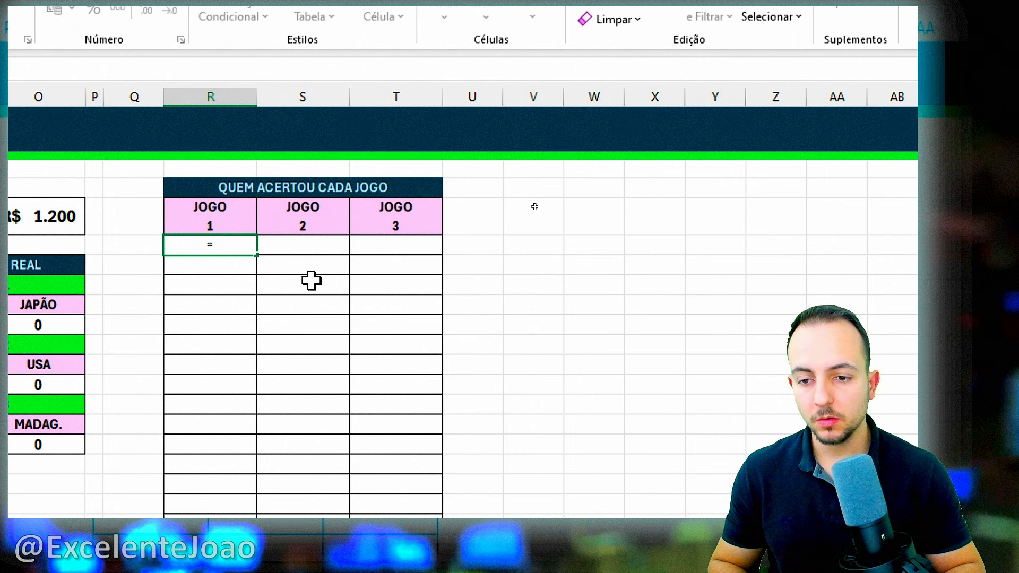
pyautogui.write('FILTRO')
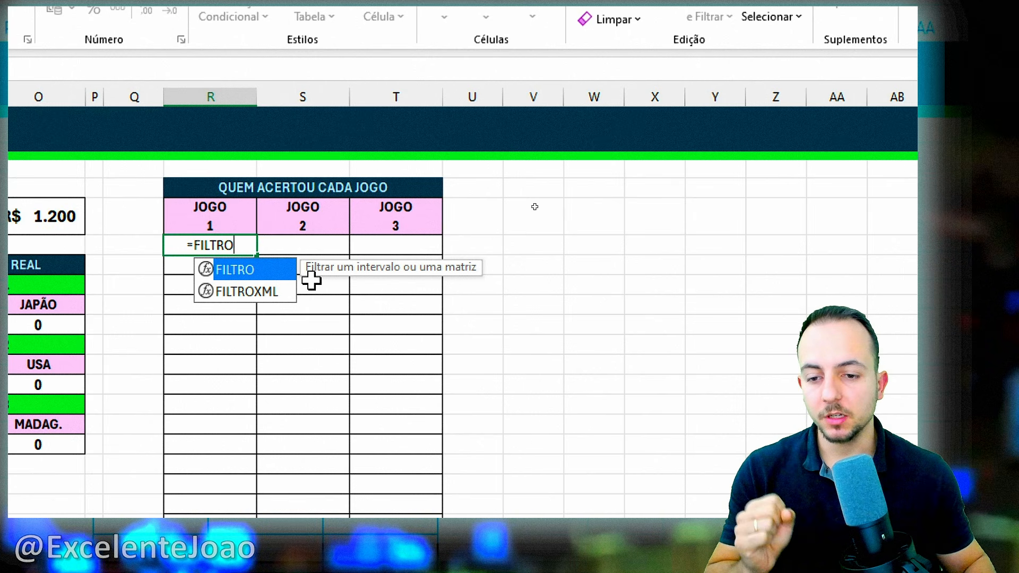
pyautogui.doubleClick(266, 271)
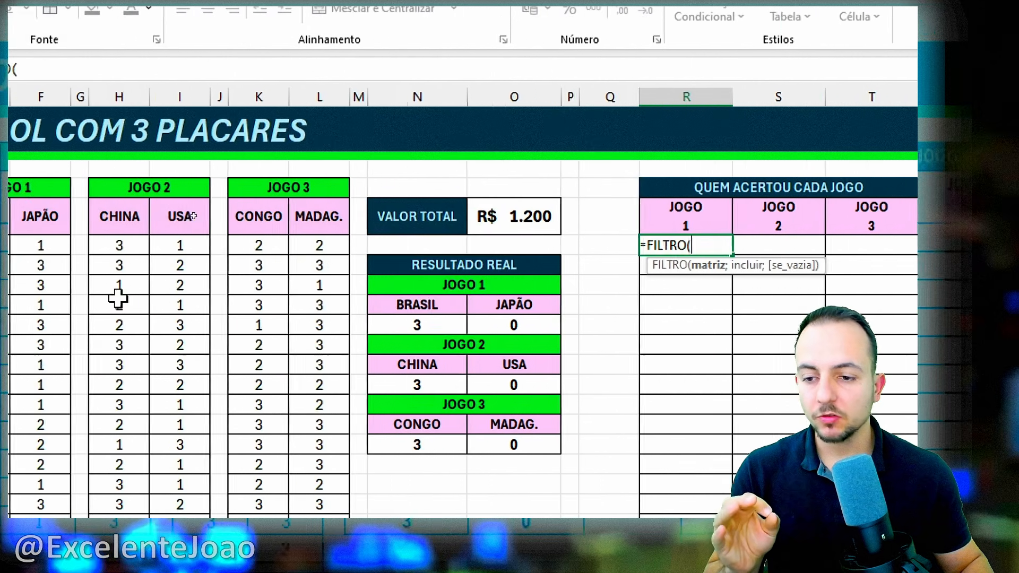
pyautogui.moveTo(113, 246); pyautogui.dragTo(108, 430)
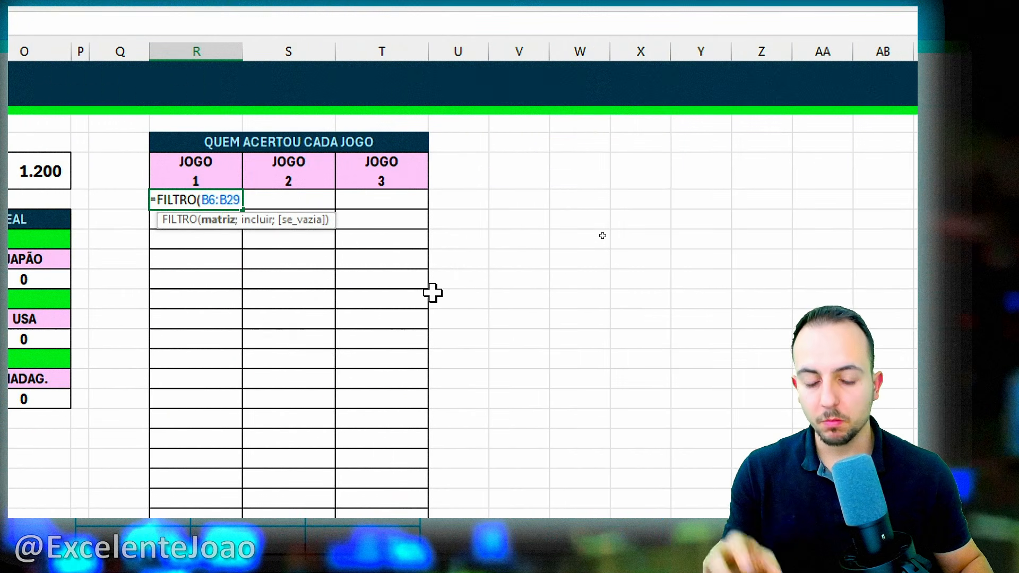
# - Complete the R6 FILTRO formula with the condition E6:E29=N10, matching the BRASIL guesses to the real BRASIL score
pyautogui.write(';')
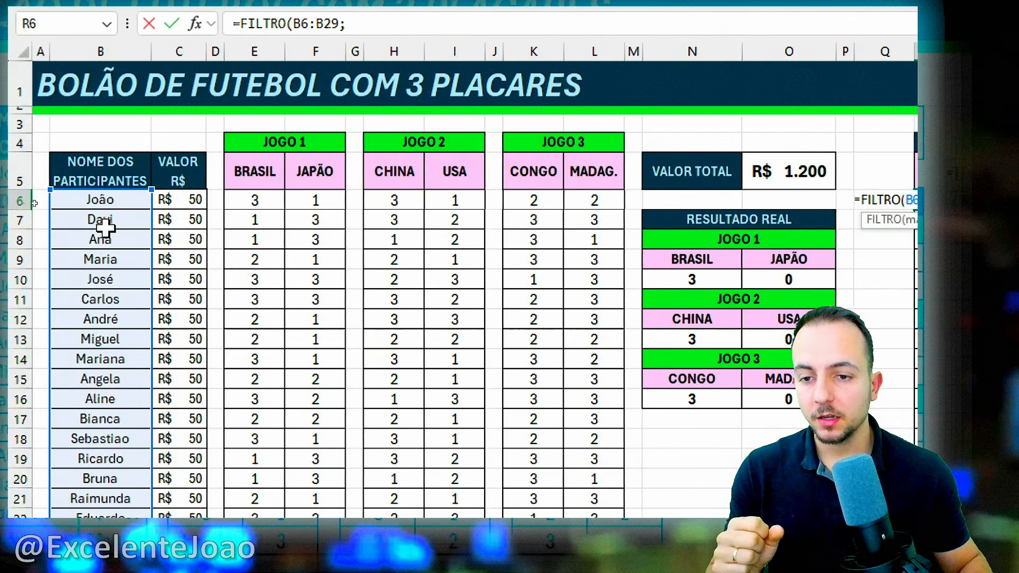
pyautogui.click(274, 201)
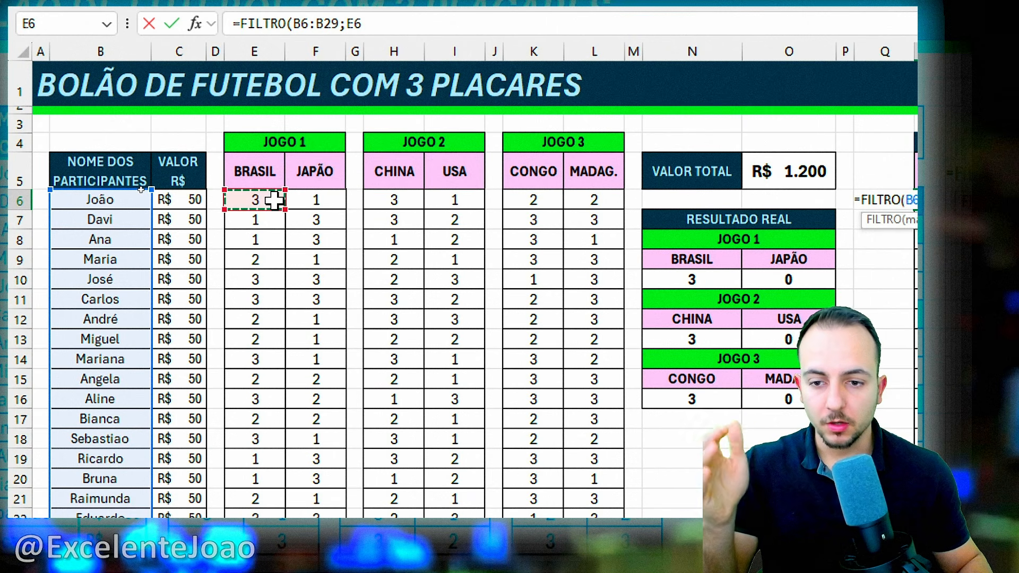
pyautogui.moveTo(275, 209); pyautogui.dragTo(277, 572)
pyautogui.moveTo(277, 451); pyautogui.dragTo(275, 467)
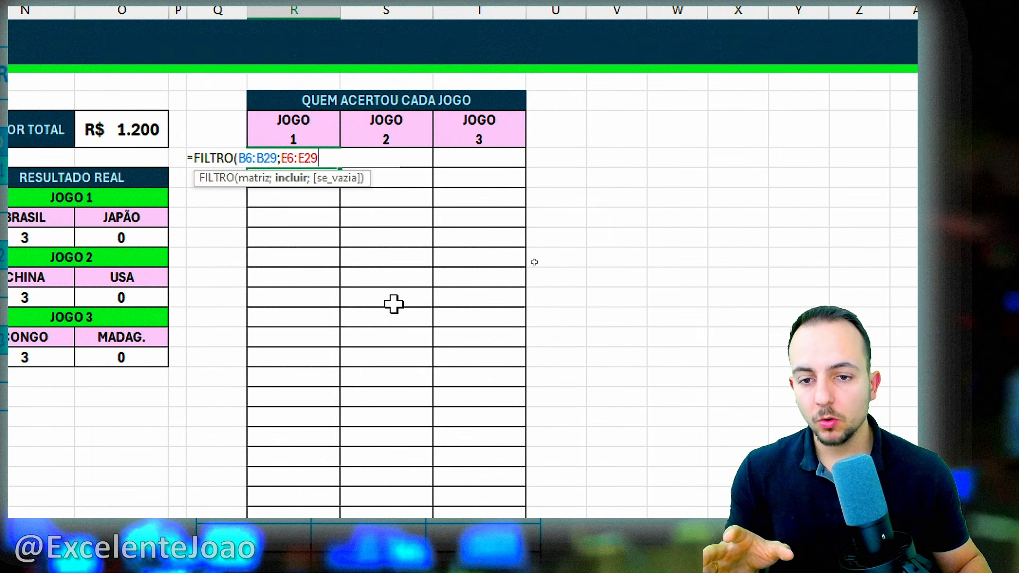
pyautogui.write('=')
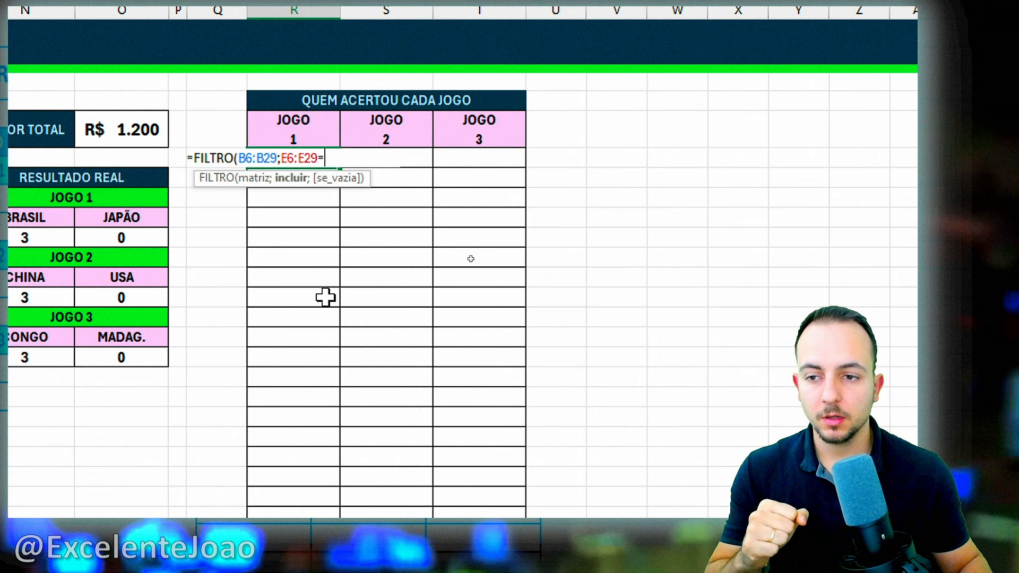
pyautogui.click(266, 232)
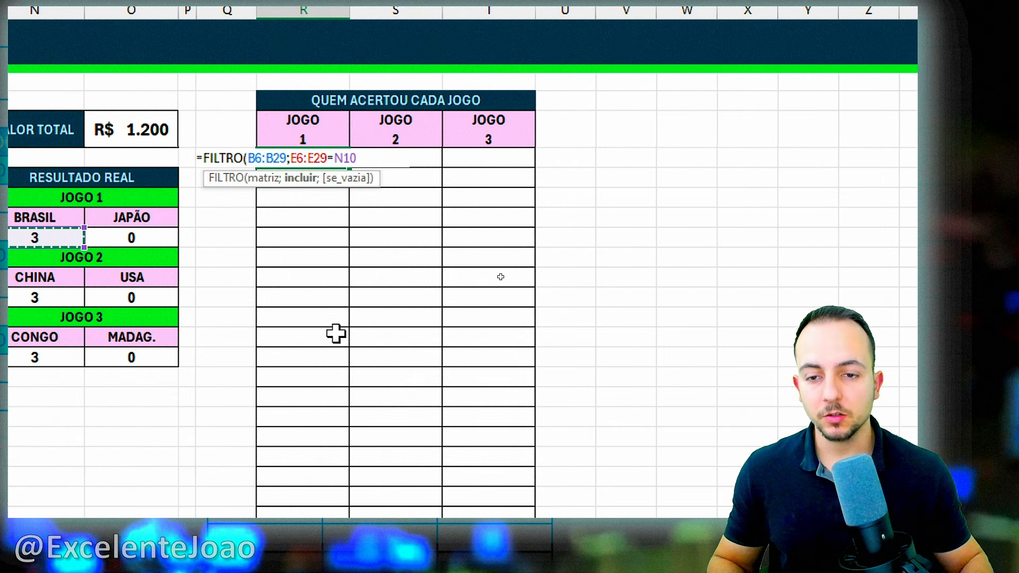
pyautogui.press('Return')
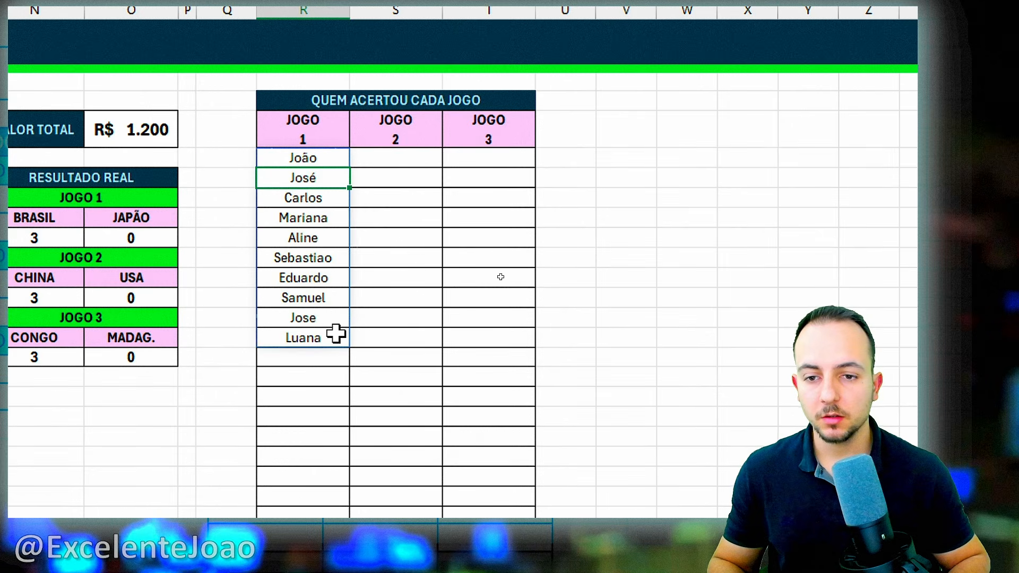
# - Compare the names listed under JOGO 1 with the participants' BRASIL guesses and the real BRASIL and JAPÃO scores
pyautogui.click(541, 317)
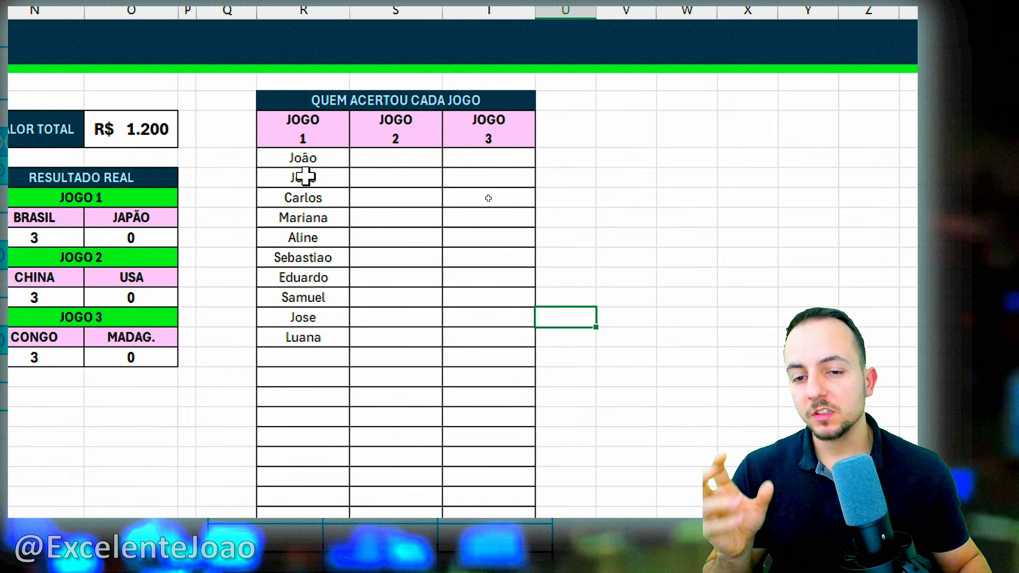
pyautogui.moveTo(321, 159); pyautogui.dragTo(312, 334)
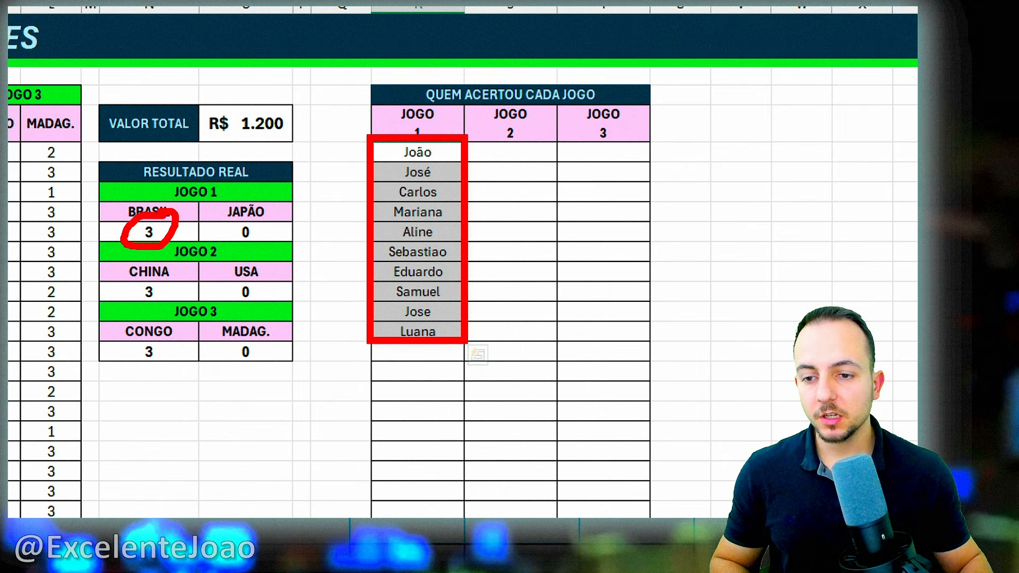
pyautogui.click(441, 230)
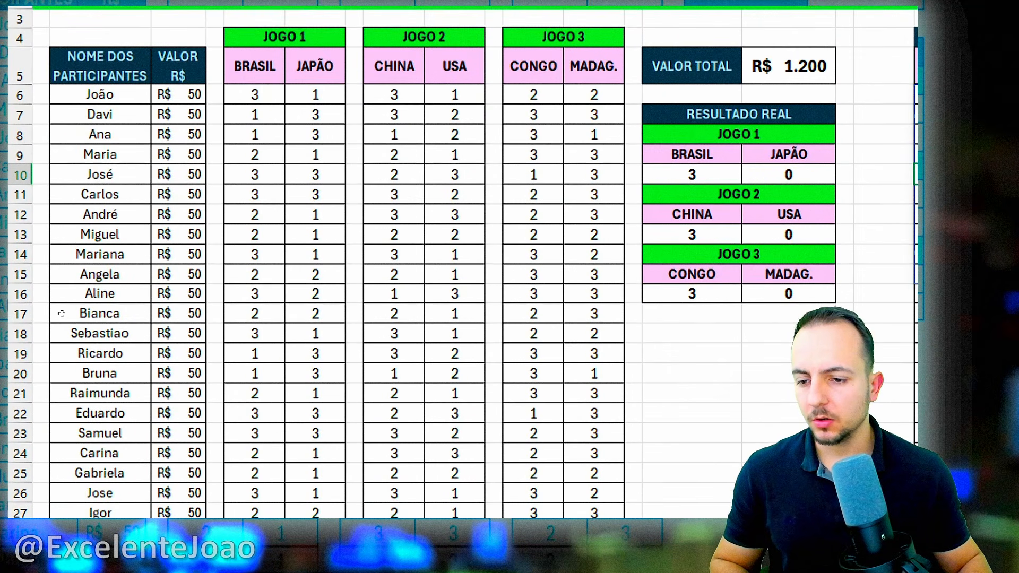
pyautogui.moveTo(72, 280)
pyautogui.mouseDown()
pyautogui.moveTo(146, 307)
pyautogui.moveTo(282, 312)
pyautogui.mouseUp()
pyautogui.moveTo(272, 278); pyautogui.dragTo(272, 88)
pyautogui.press('Escape')
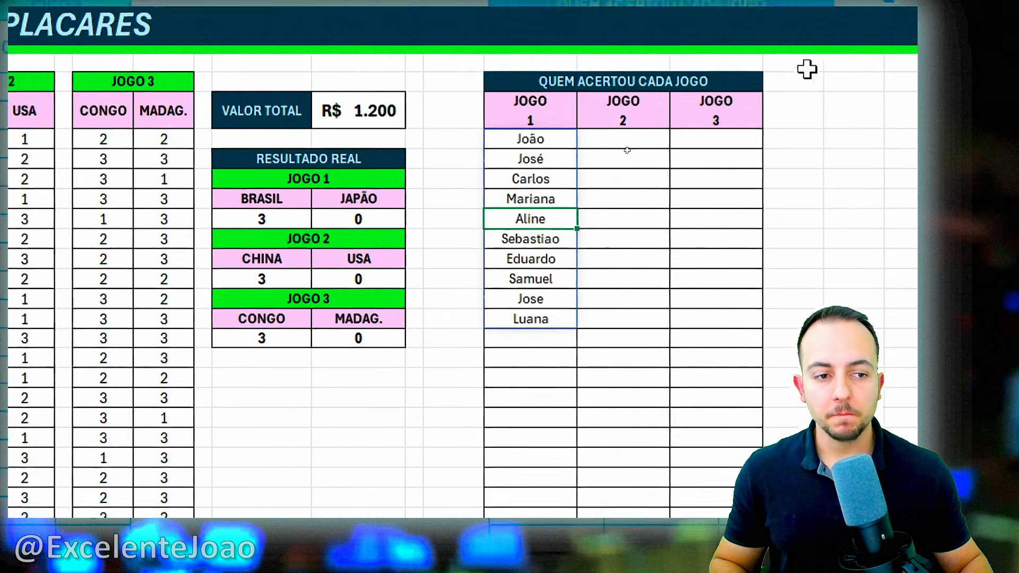
pyautogui.hotkey('ctrl', '2')
pyautogui.moveTo(786, 160); pyautogui.dragTo(815, 170)
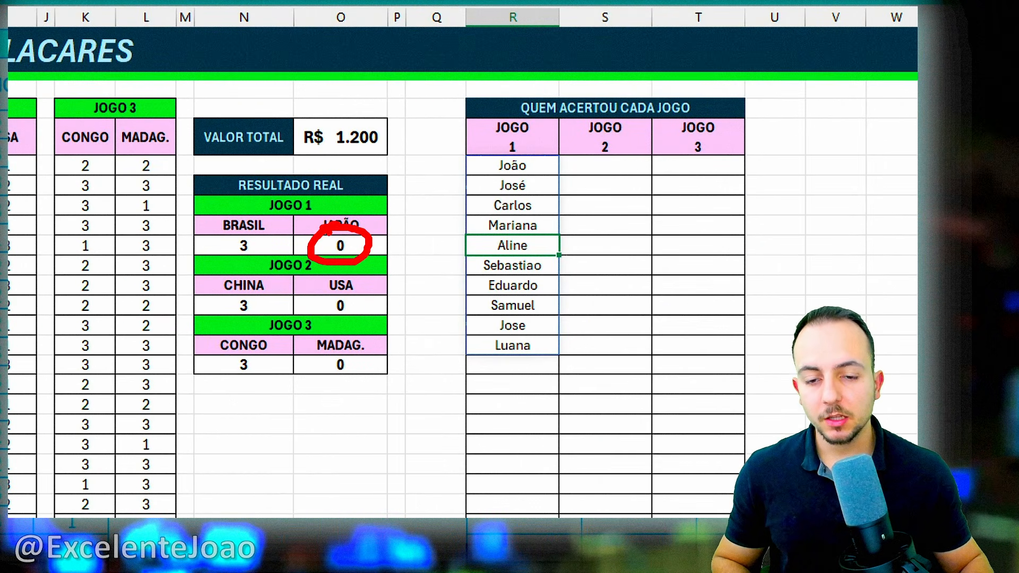
pyautogui.press('e')
pyautogui.moveTo(243, 229); pyautogui.dragTo(254, 269)
pyautogui.moveTo(344, 187); pyautogui.dragTo(467, 170)
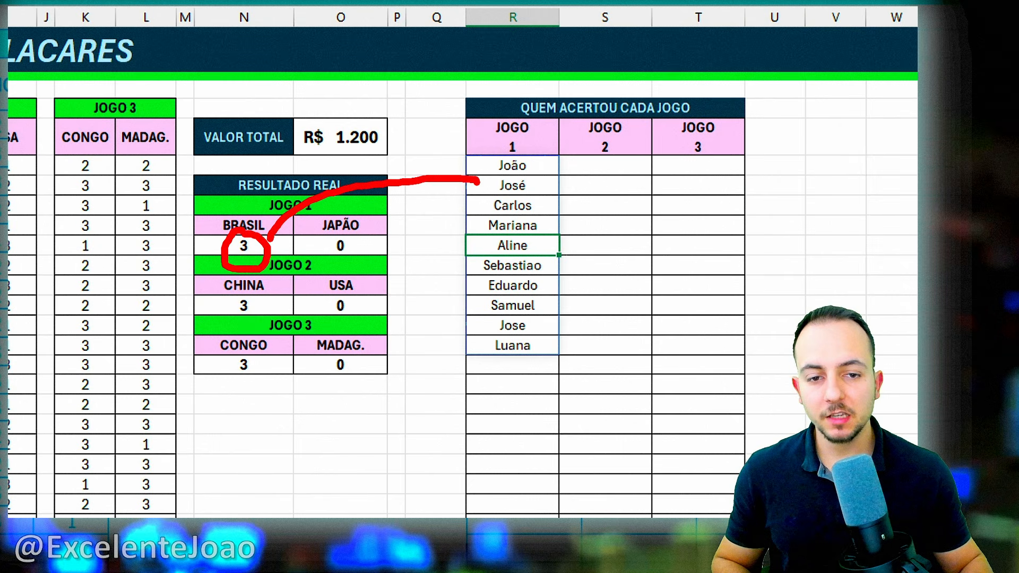
pyautogui.press('e')
pyautogui.moveTo(239, 238); pyautogui.dragTo(371, 262)
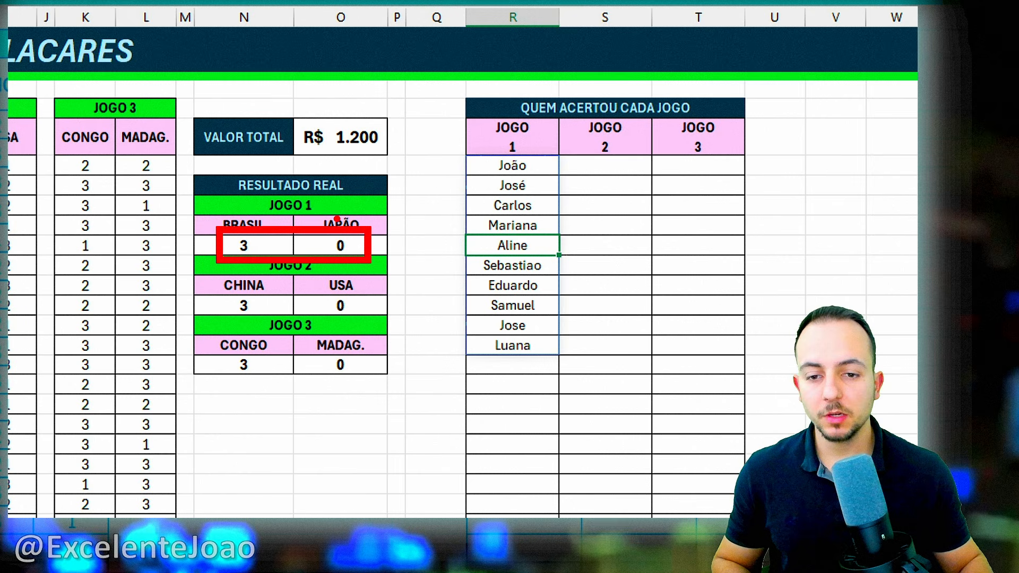
pyautogui.press('e')
pyautogui.hscroll(3, 804, 155)
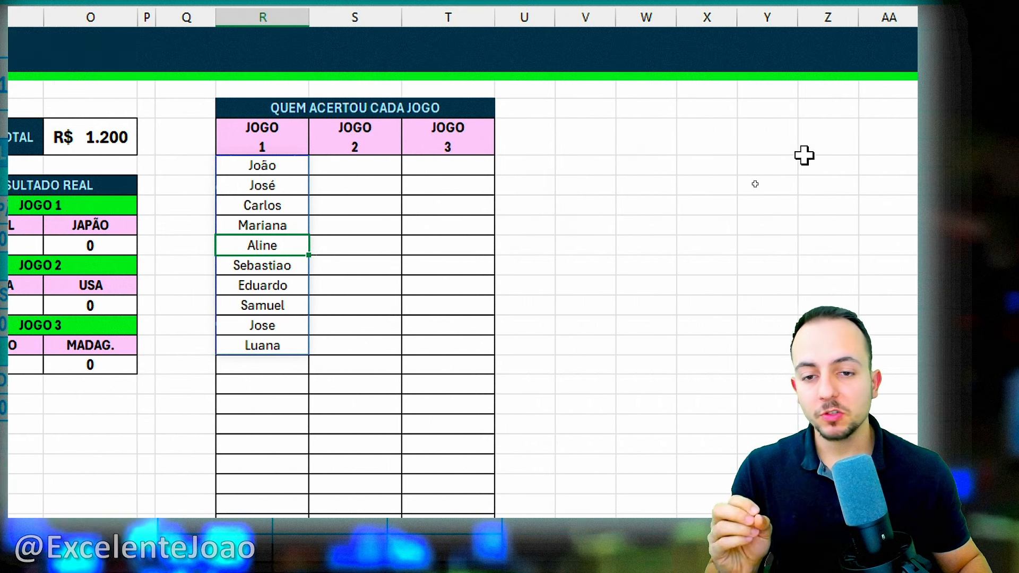
# - Enclose the E6:E29=N10 condition of the R6 FILTRO formula in parentheses and add a multiplication sign after it
pyautogui.click(268, 164)
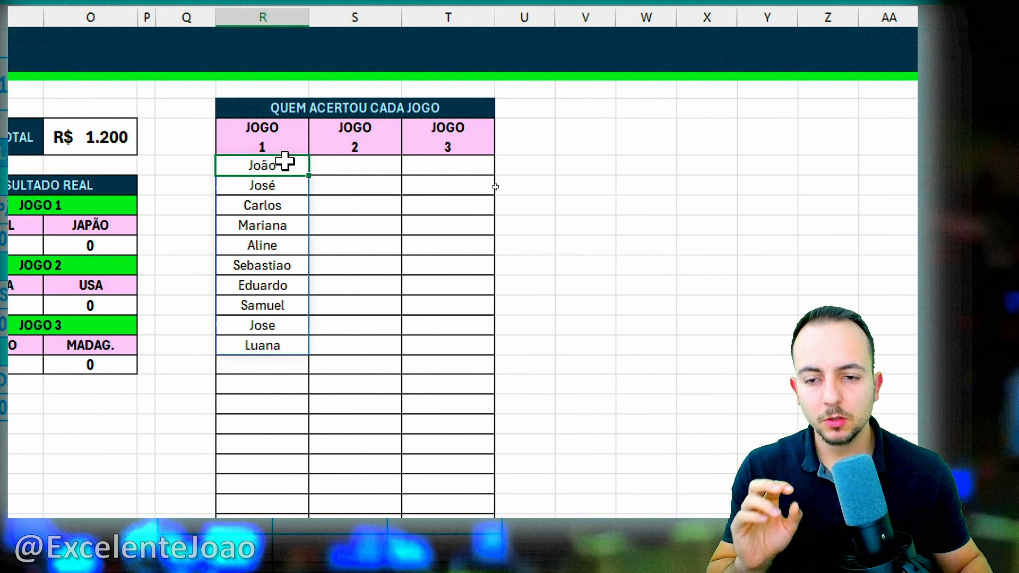
pyautogui.doubleClick(285, 161)
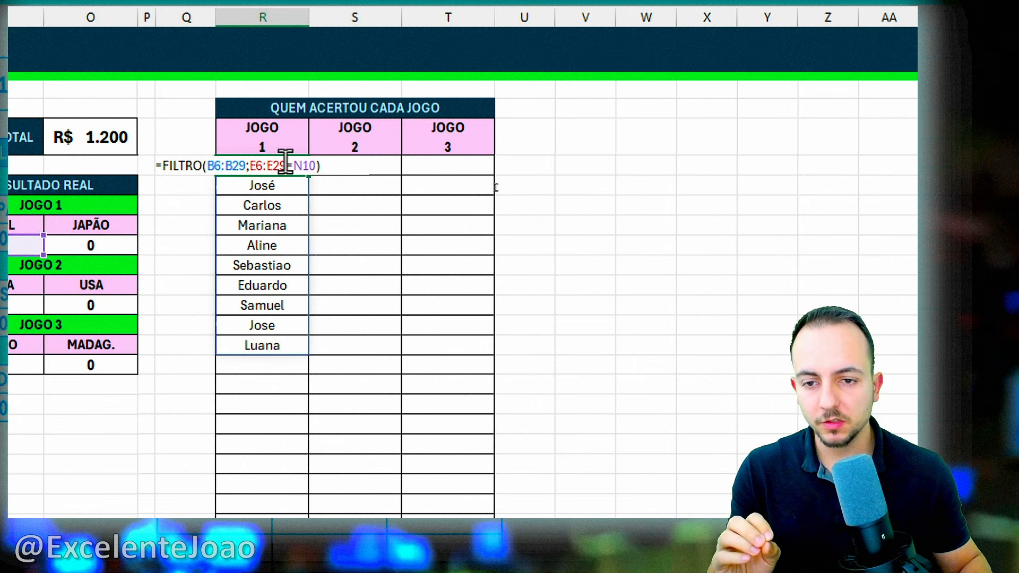
pyautogui.click(334, 170)
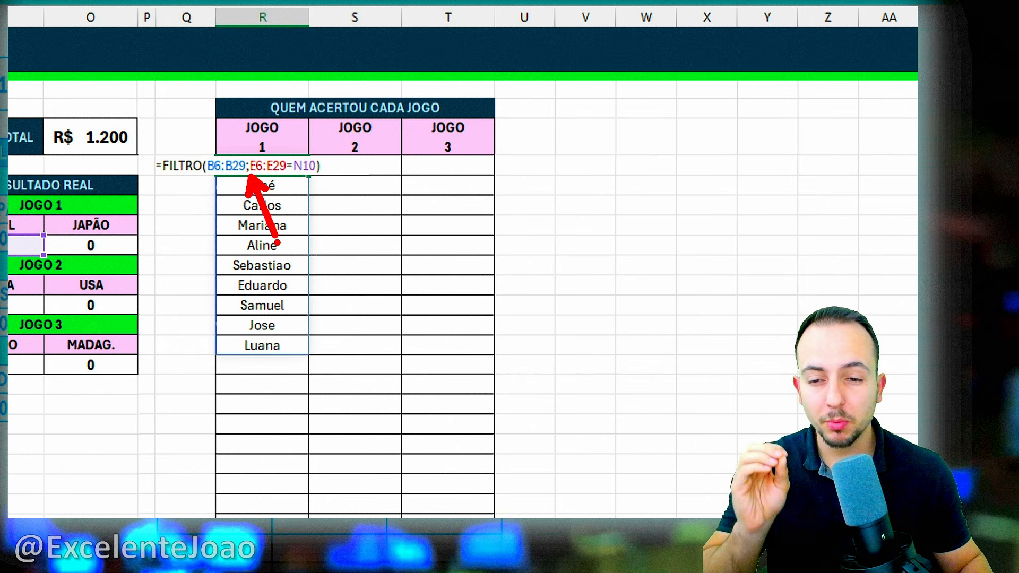
pyautogui.press('Escape')
pyautogui.click(251, 166)
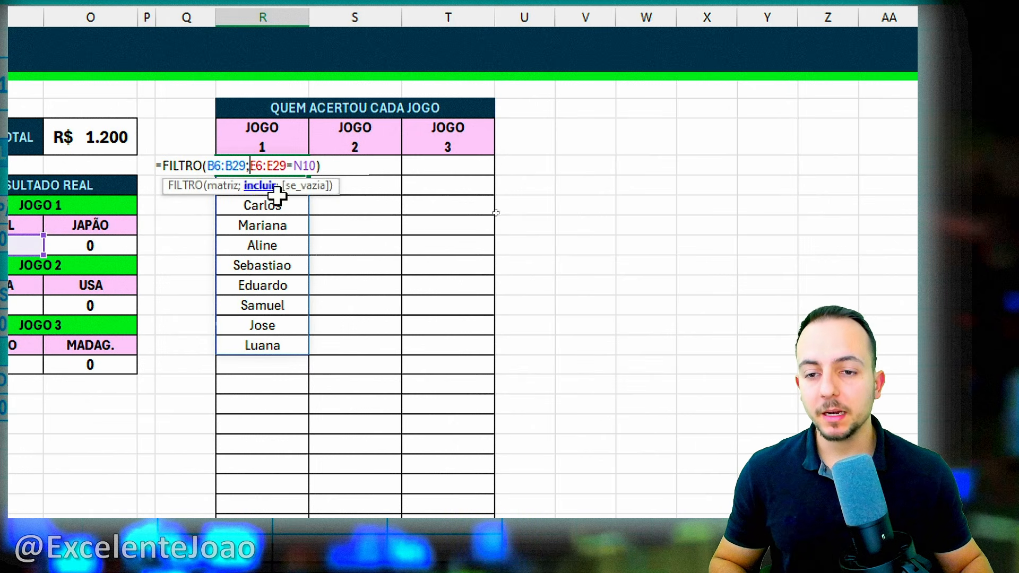
pyautogui.write('(')
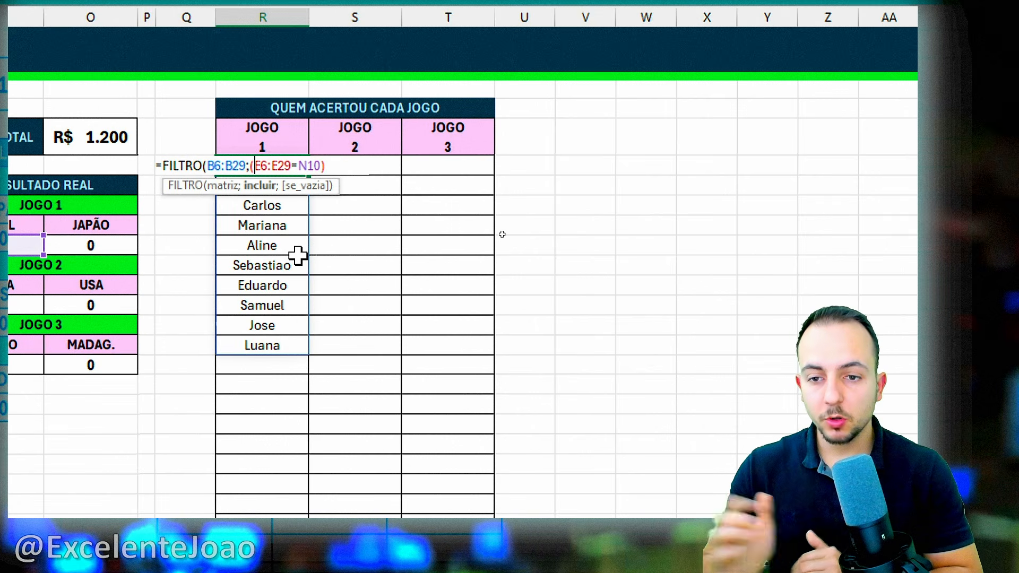
pyautogui.click(337, 166)
pyautogui.write('*')
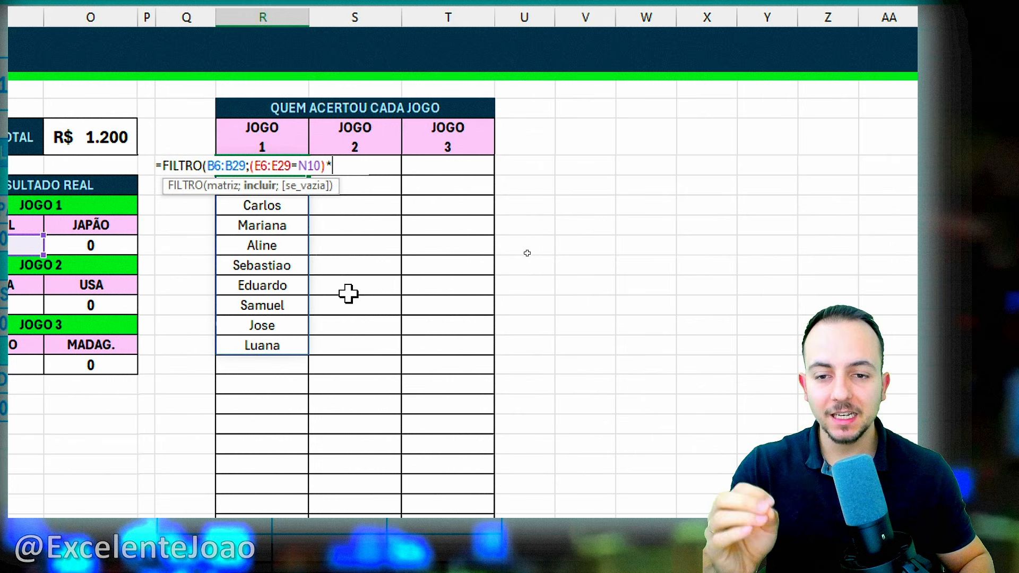
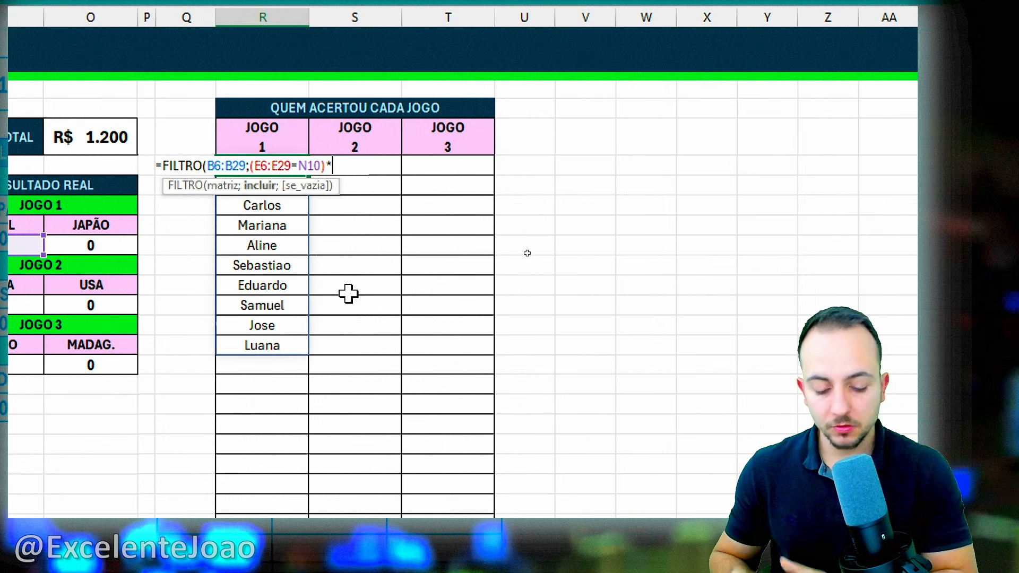
# - Add the second condition (F6:F29=O10) to the R6 FILTRO formula, matching JAPÃO guesses to the real score, and close the function
pyautogui.hscroll(-10, 262, 264)
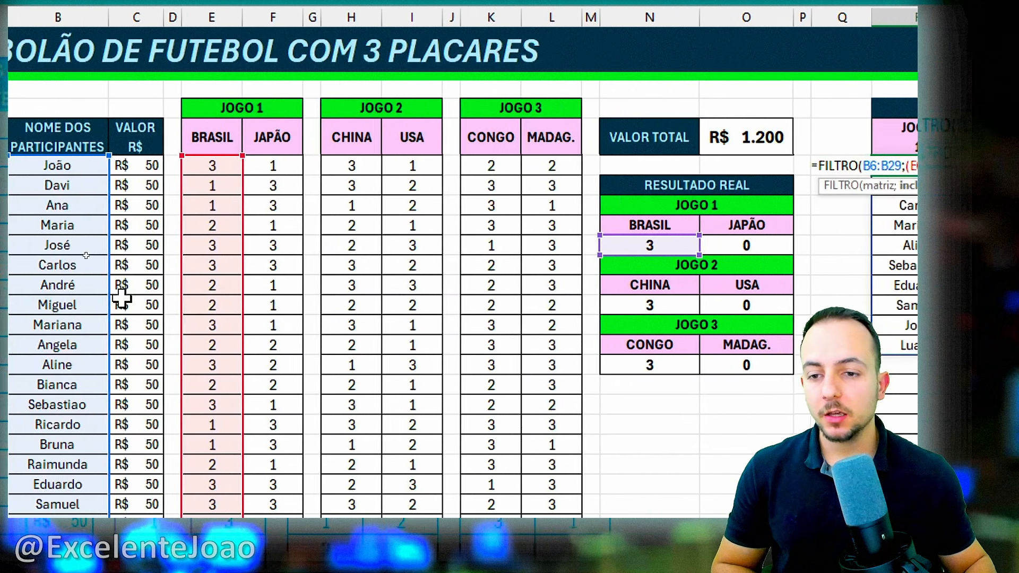
pyautogui.moveTo(293, 166); pyautogui.dragTo(296, 457)
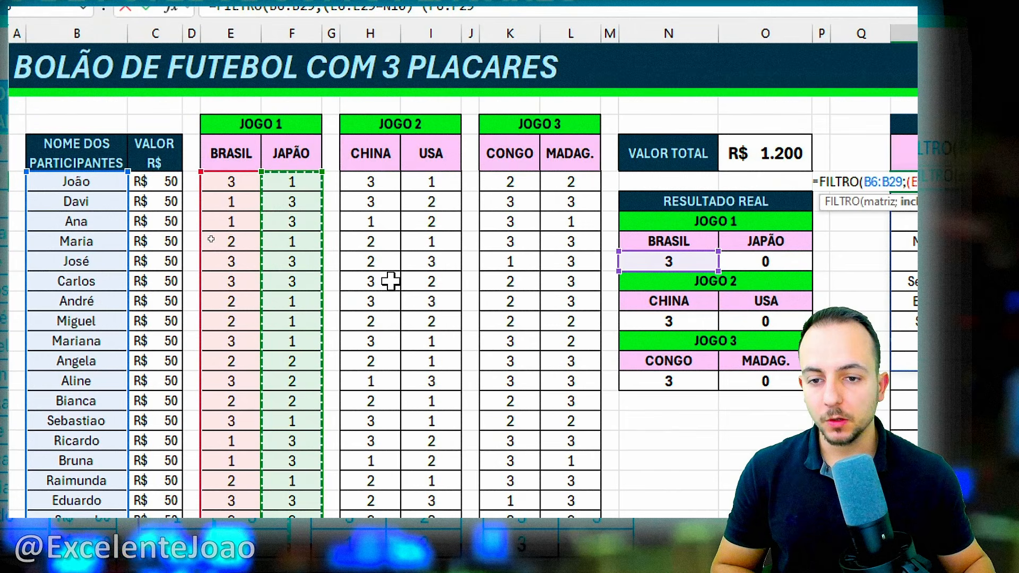
pyautogui.hscroll(6, 584, 292)
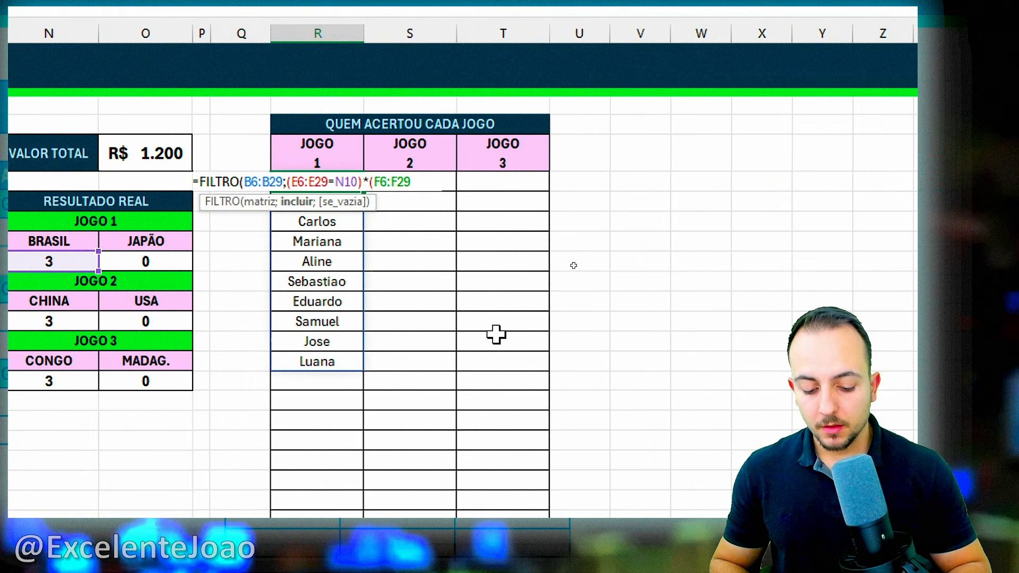
pyautogui.write('=')
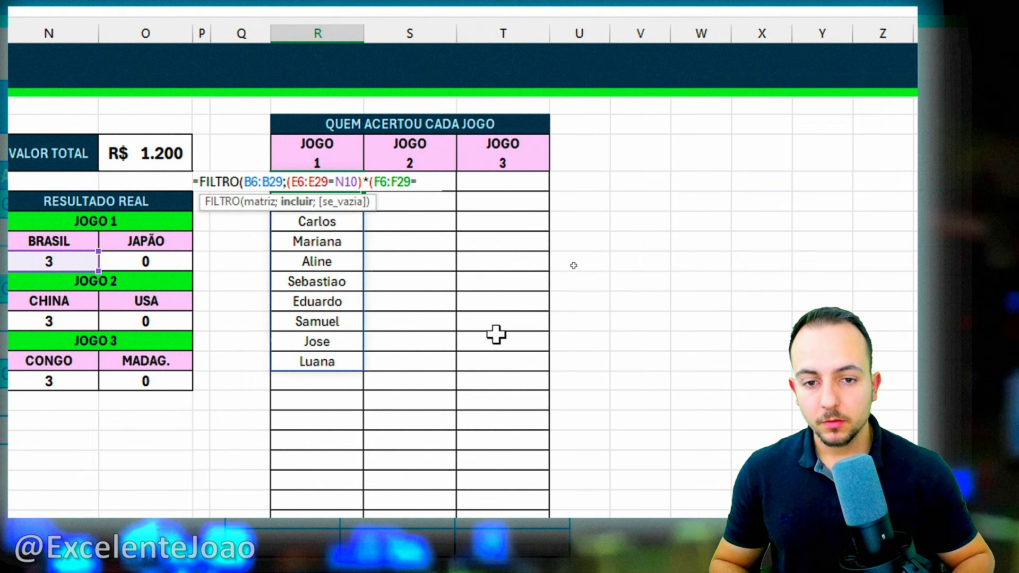
pyautogui.click(150, 262)
pyautogui.hscroll(-2, 126, 353)
pyautogui.write(')')
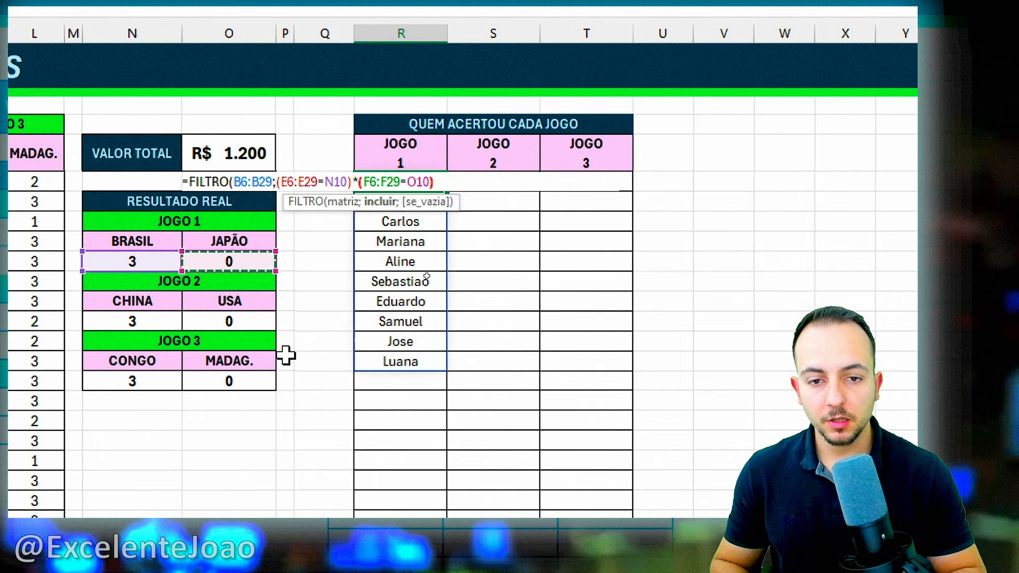
pyautogui.write(')')
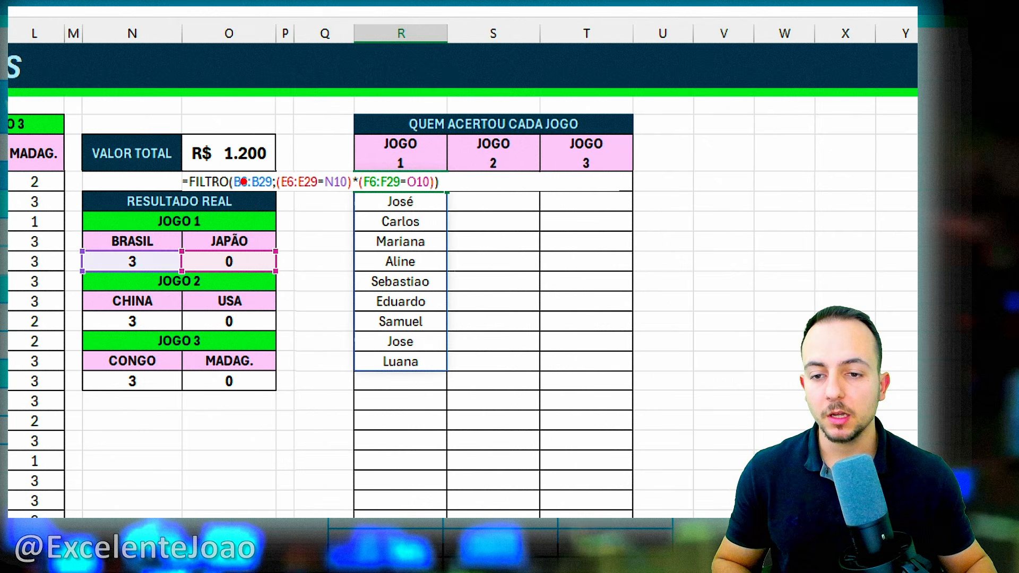
# - Review the name array and both JOGO 1 score conditions in the R6 FILTRO formula and commit it
pyautogui.moveTo(244, 181); pyautogui.dragTo(275, 195)
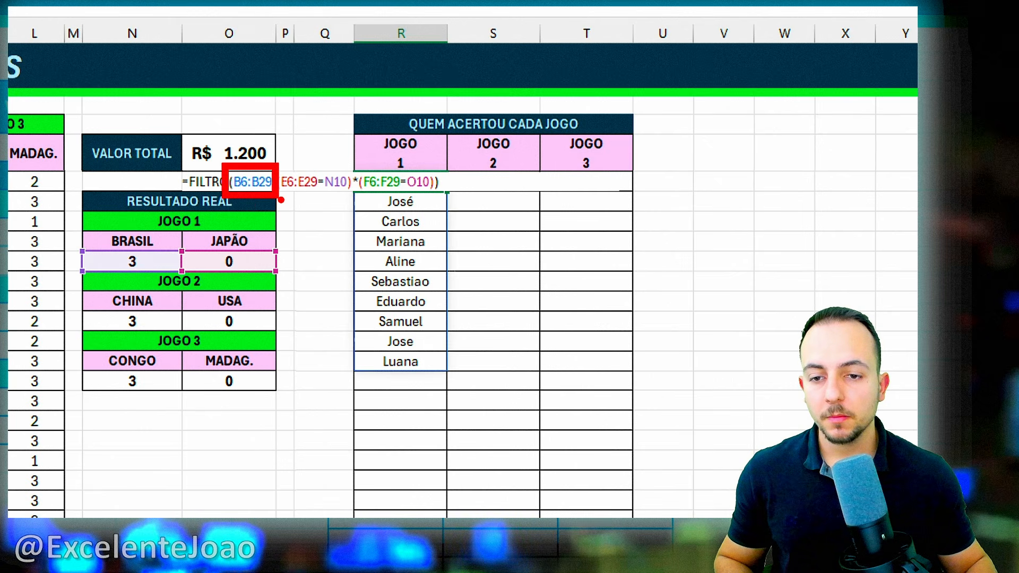
pyautogui.press('e')
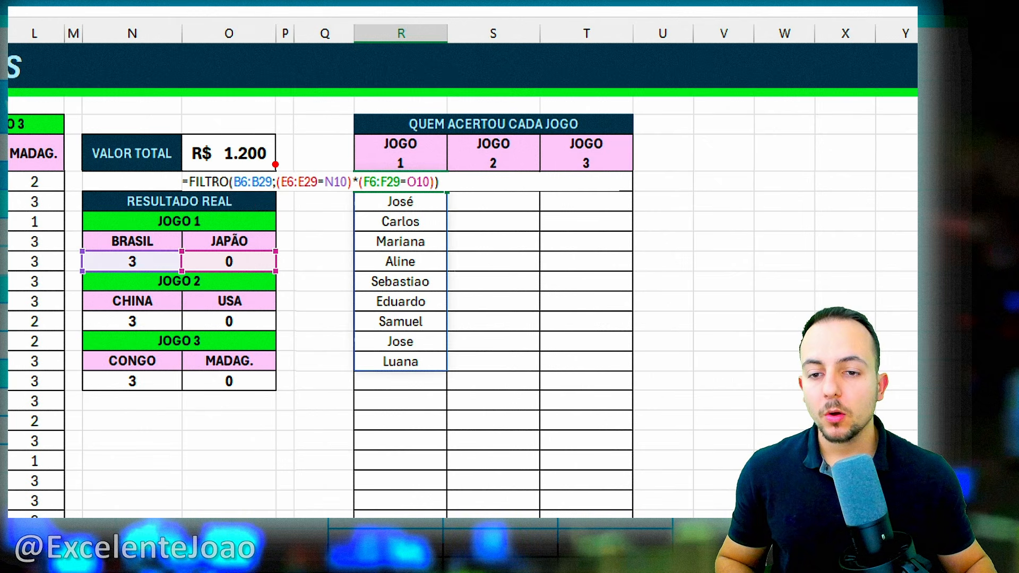
pyautogui.moveTo(274, 164); pyautogui.dragTo(351, 199)
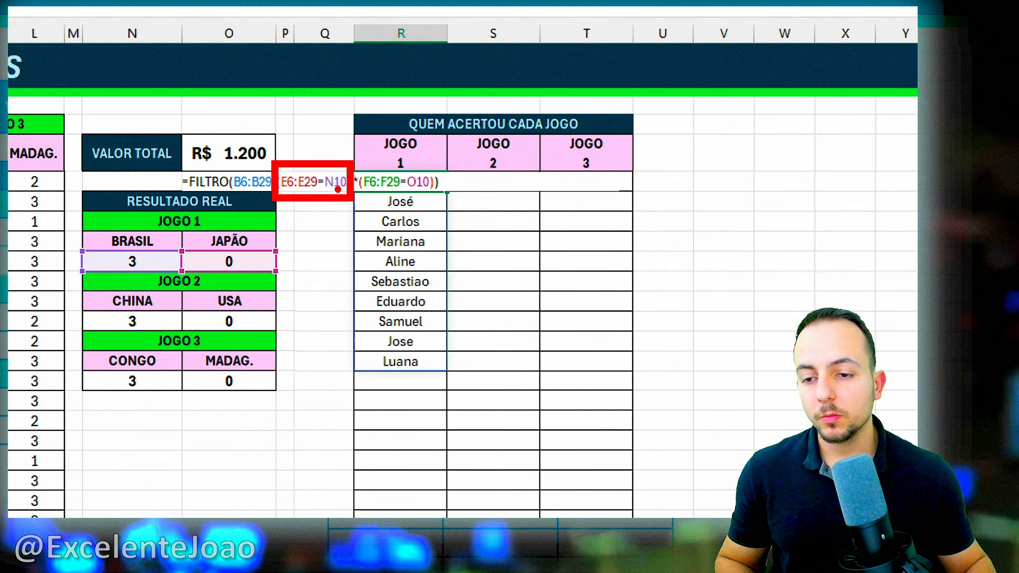
pyautogui.moveTo(320, 116); pyautogui.dragTo(313, 136)
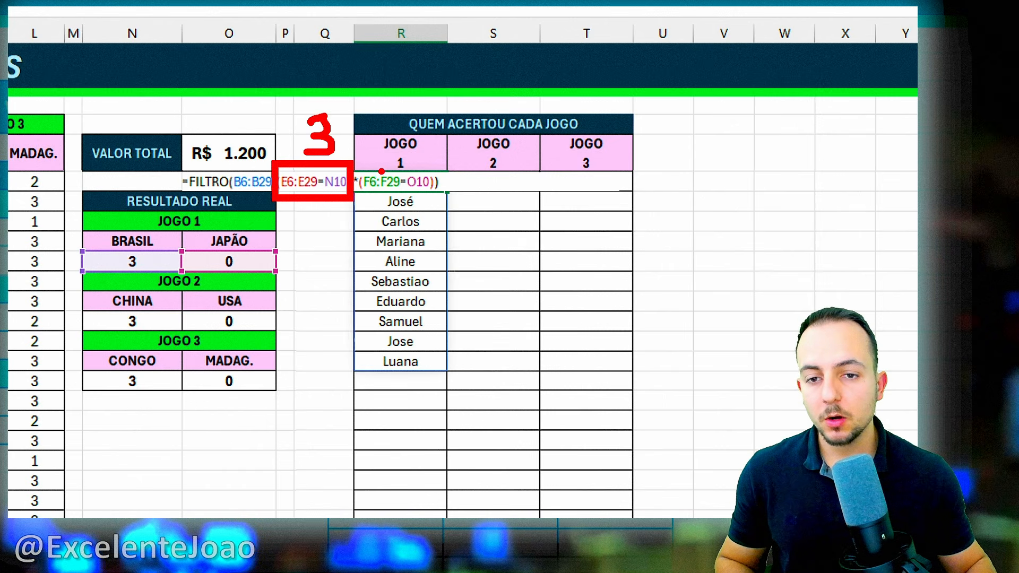
pyautogui.moveTo(359, 162); pyautogui.dragTo(441, 203)
pyautogui.moveTo(410, 125); pyautogui.dragTo(407, 128)
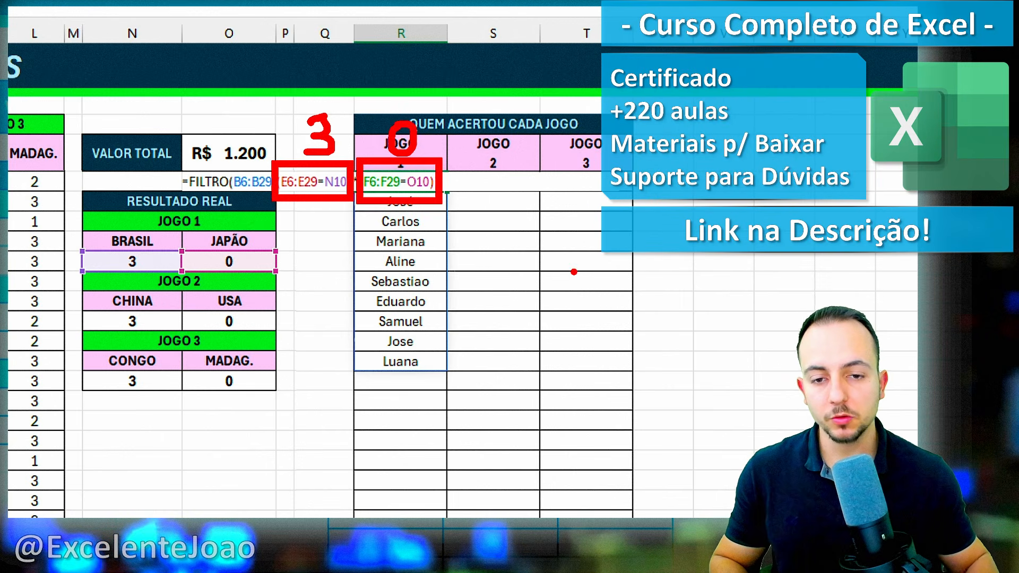
pyautogui.press('Escape')
pyautogui.press('Return')
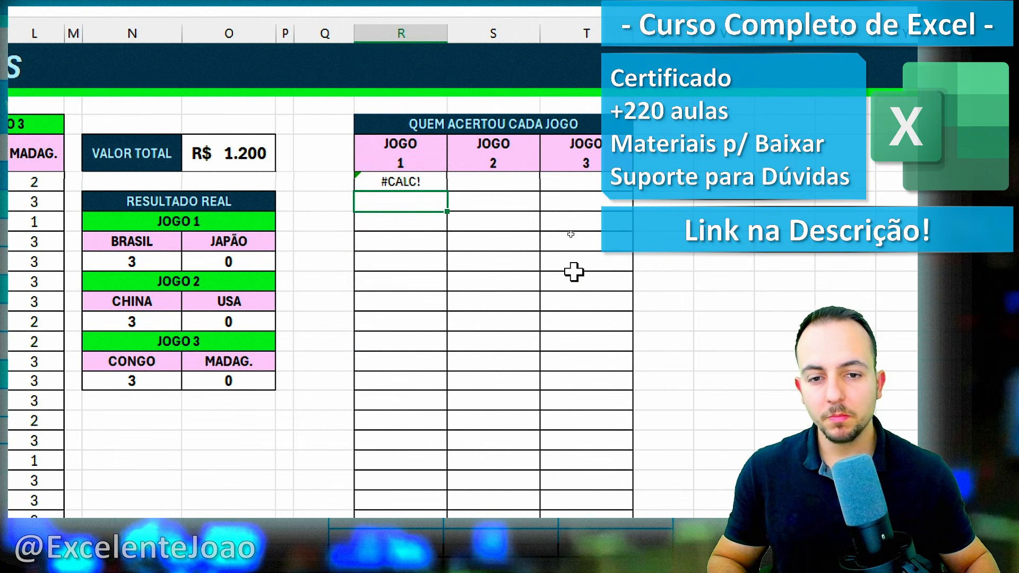
# - Set the JAPÃO guesses in F6 and F11 to 0
pyautogui.click(429, 182)
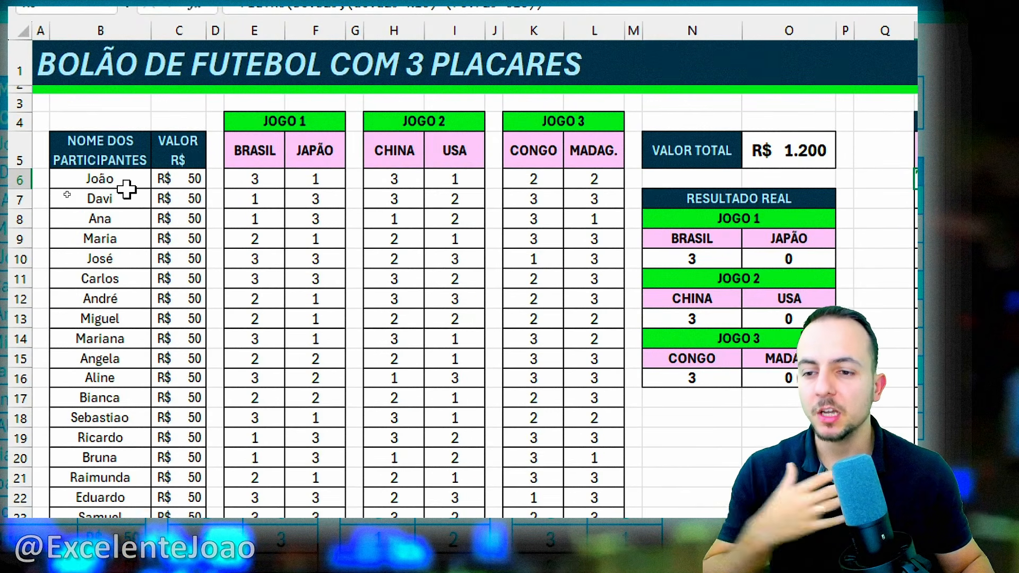
pyautogui.moveTo(109, 181); pyautogui.dragTo(321, 180)
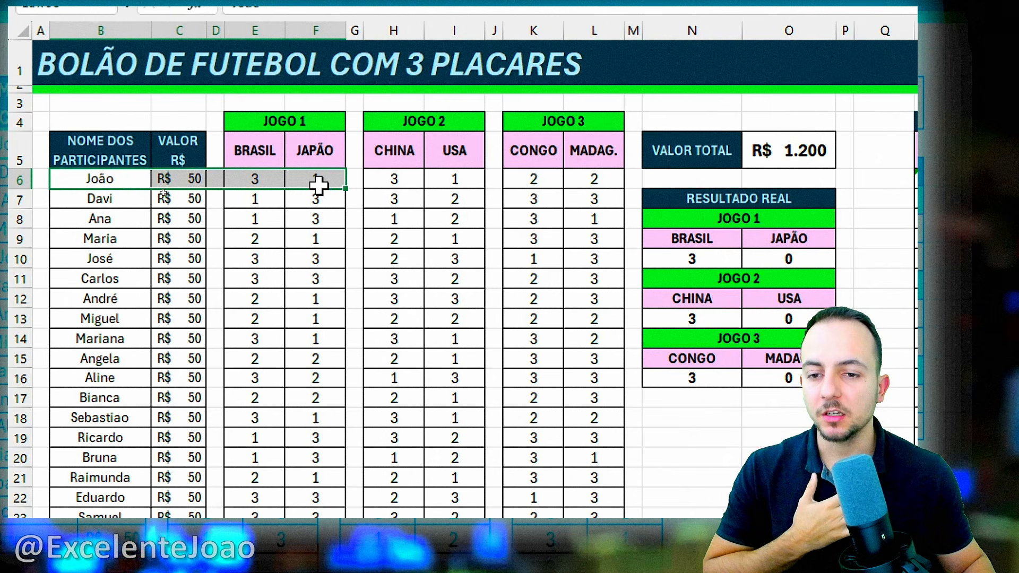
pyautogui.click(318, 179)
pyautogui.write('0')
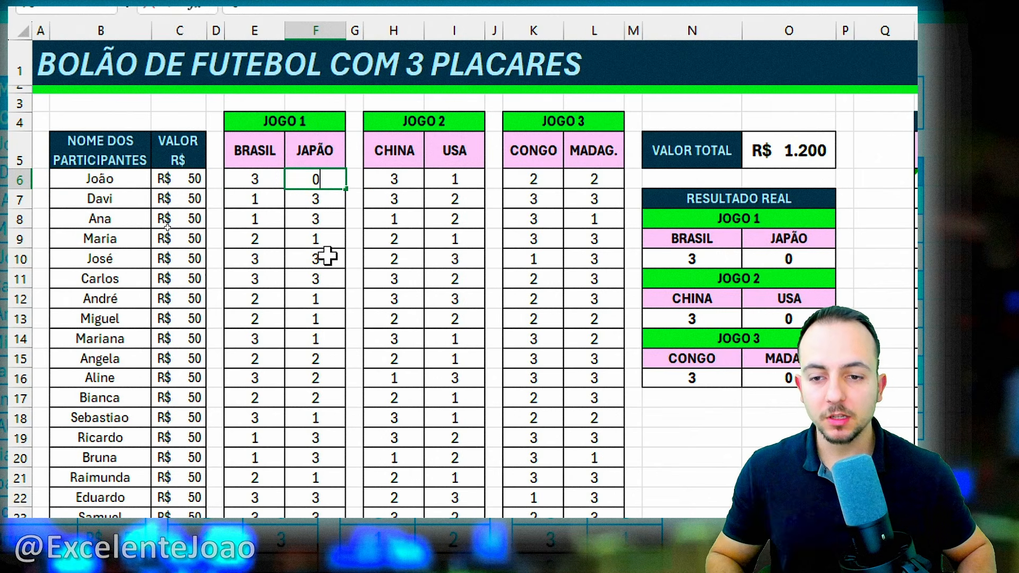
pyautogui.press('Return')
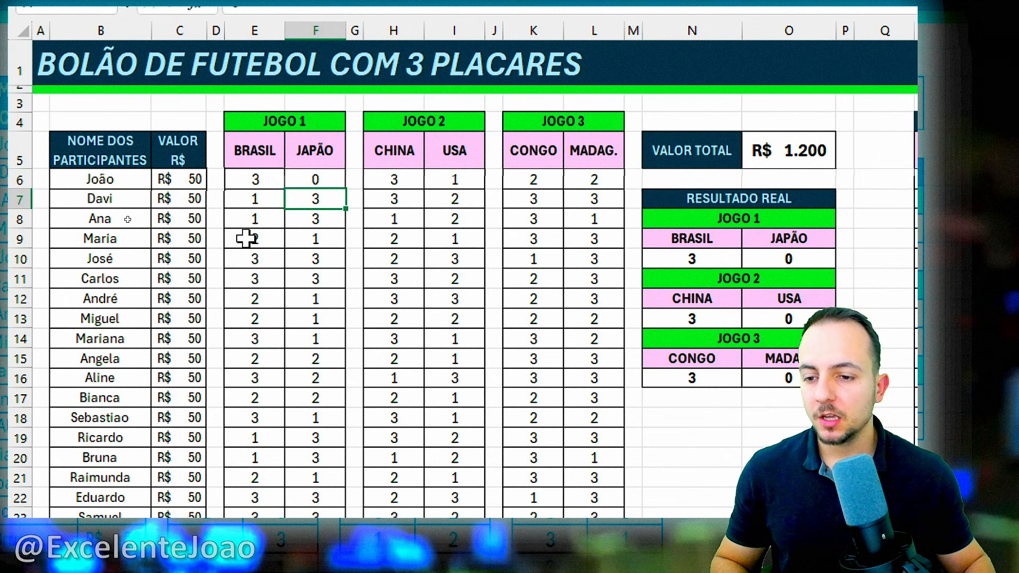
pyautogui.click(267, 261)
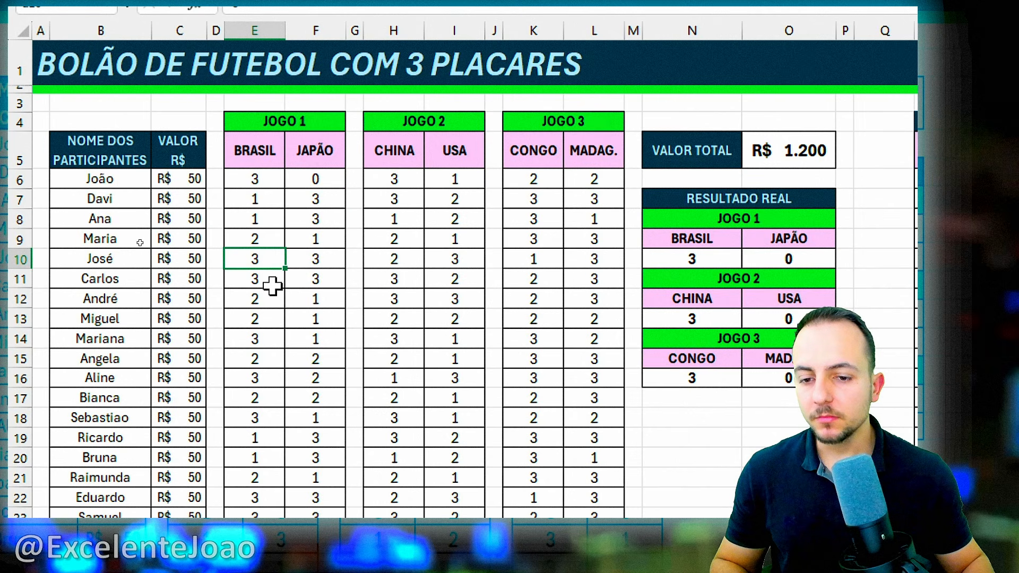
pyautogui.click(313, 280)
pyautogui.write('0')
pyautogui.press('Return')
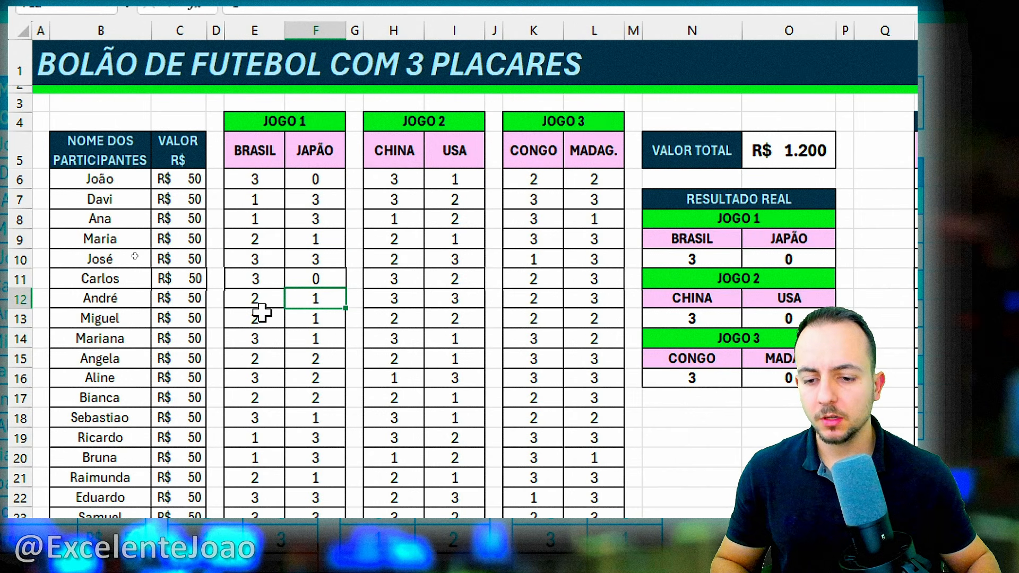
# - Set the JOGO 1 guess in row 17 to 3 for BRASIL and 0 for JAPÃO
pyautogui.click(307, 401)
pyautogui.write('0')
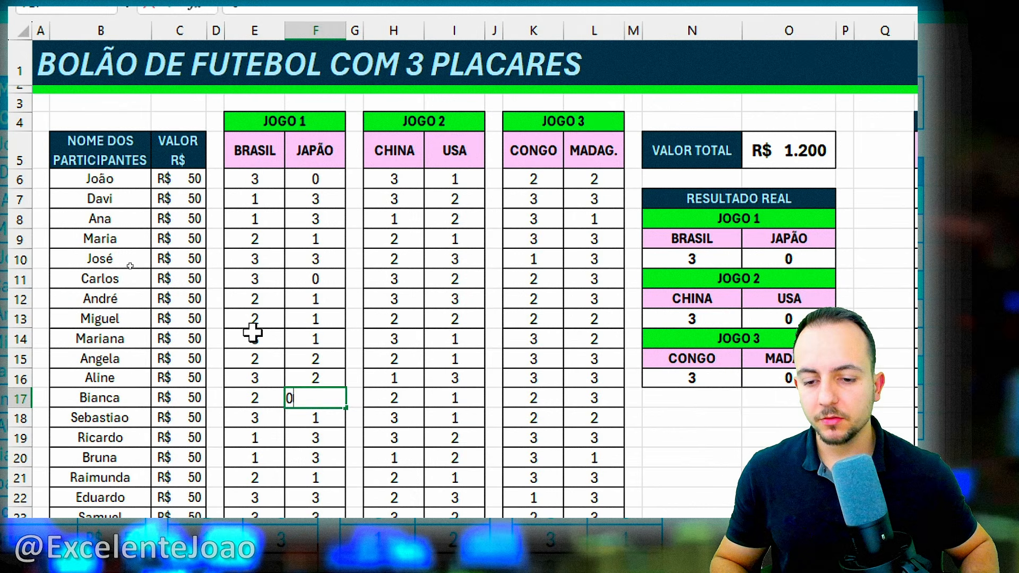
pyautogui.press('Escape')
pyautogui.press('Left')
pyautogui.write('3')
pyautogui.press('Right')
pyautogui.write('0')
pyautogui.press('Return')
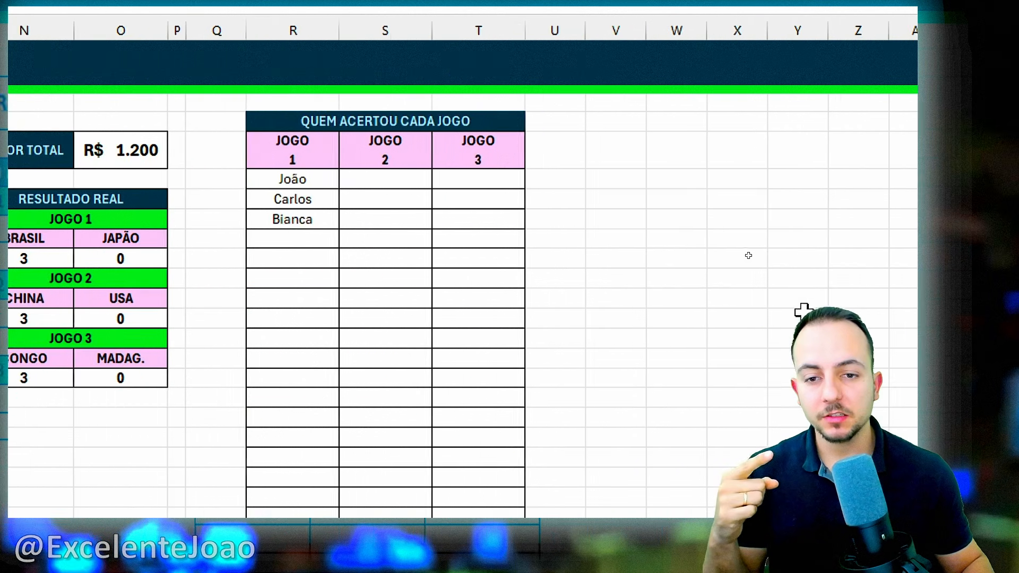
pyautogui.moveTo(275, 182); pyautogui.dragTo(272, 219)
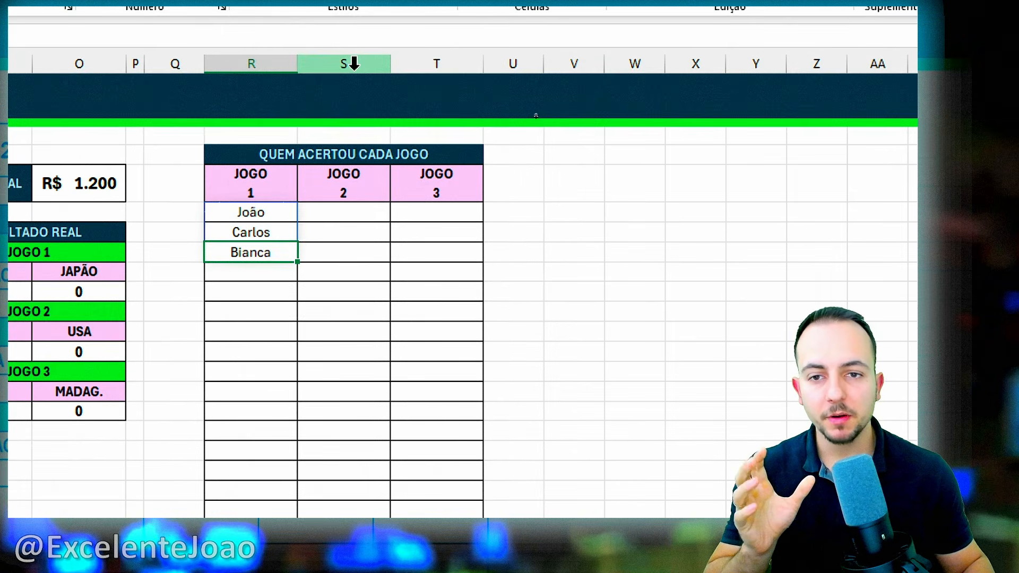
pyautogui.click(352, 30)
pyautogui.click(439, 30)
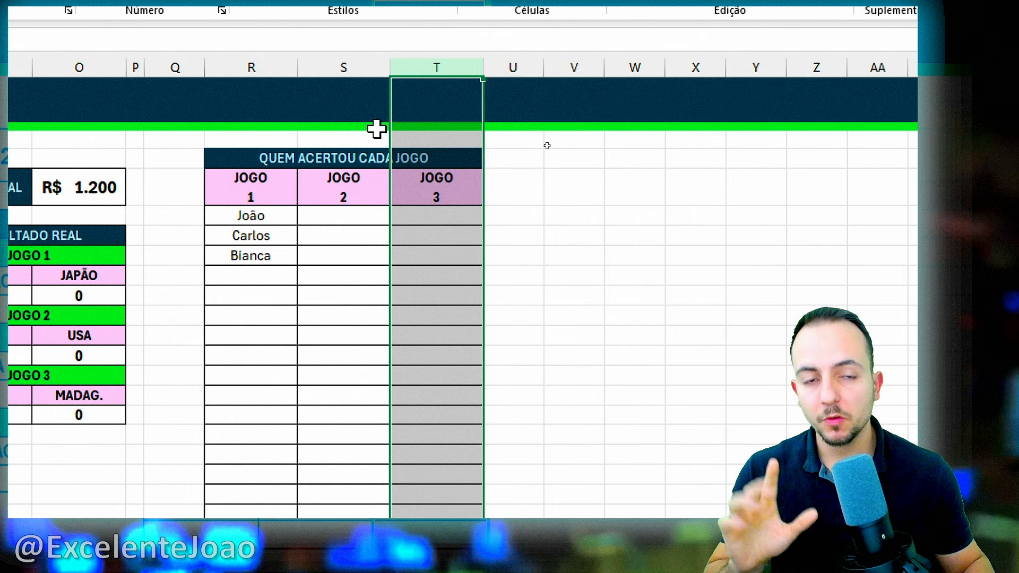
# - Open the FILTRO formula in R6 and copy its entire text
pyautogui.click(273, 216)
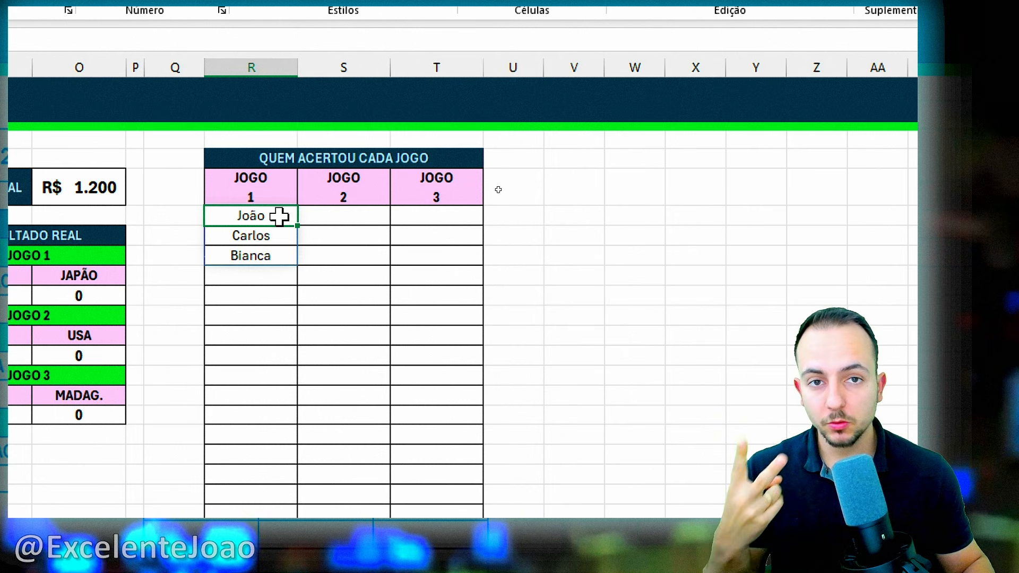
pyautogui.doubleClick(278, 216)
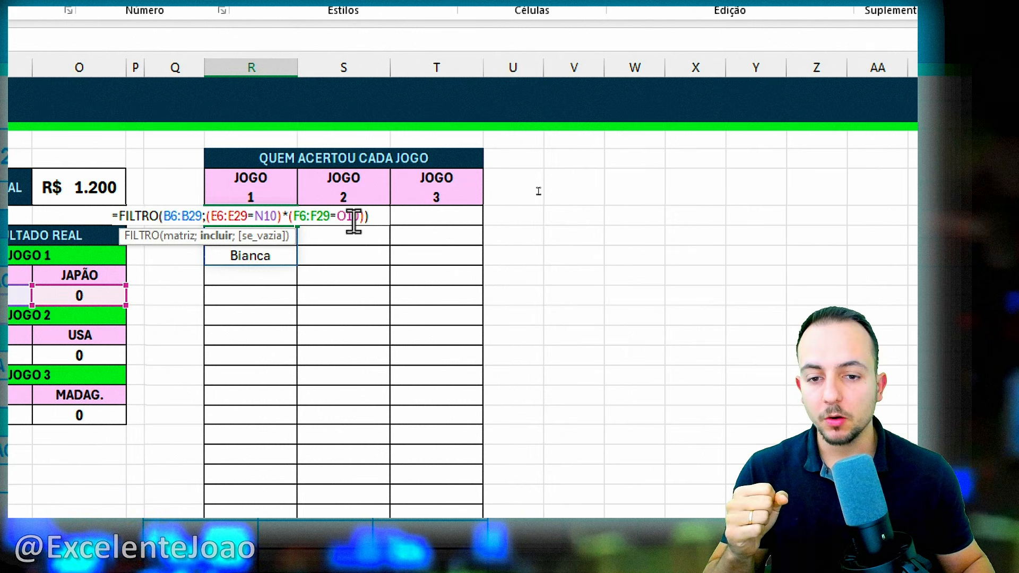
pyautogui.moveTo(371, 215); pyautogui.dragTo(107, 215)
pyautogui.hotkey('ctrl', 'c')
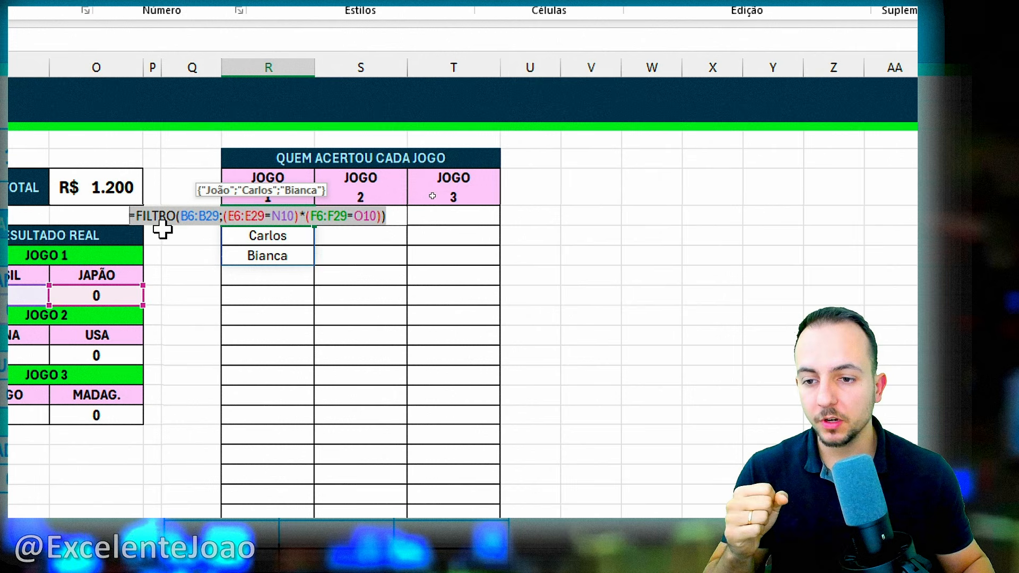
pyautogui.hotkey('ctrl', '2')
pyautogui.write('tCTRL C')
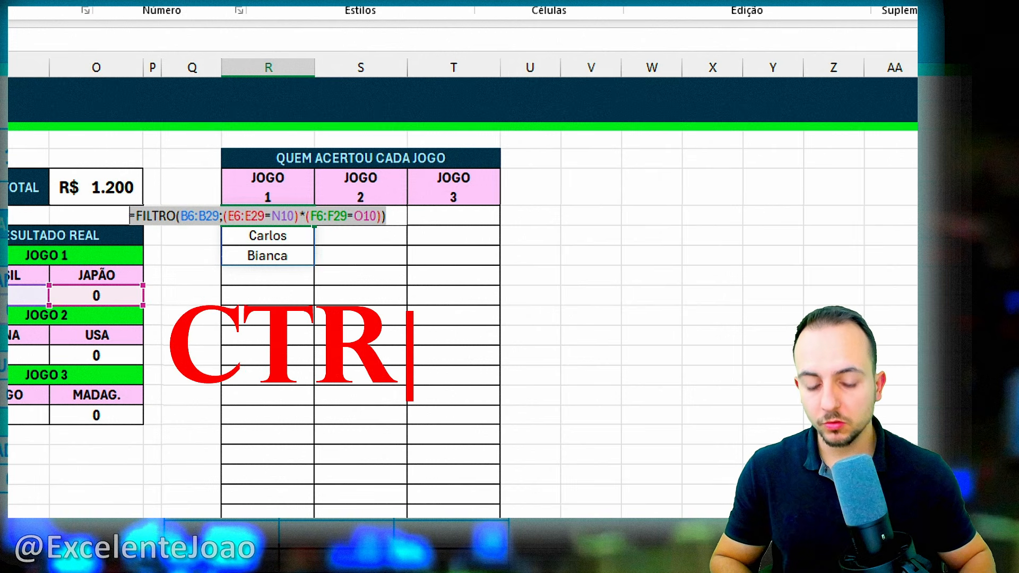
pyautogui.write('   V')
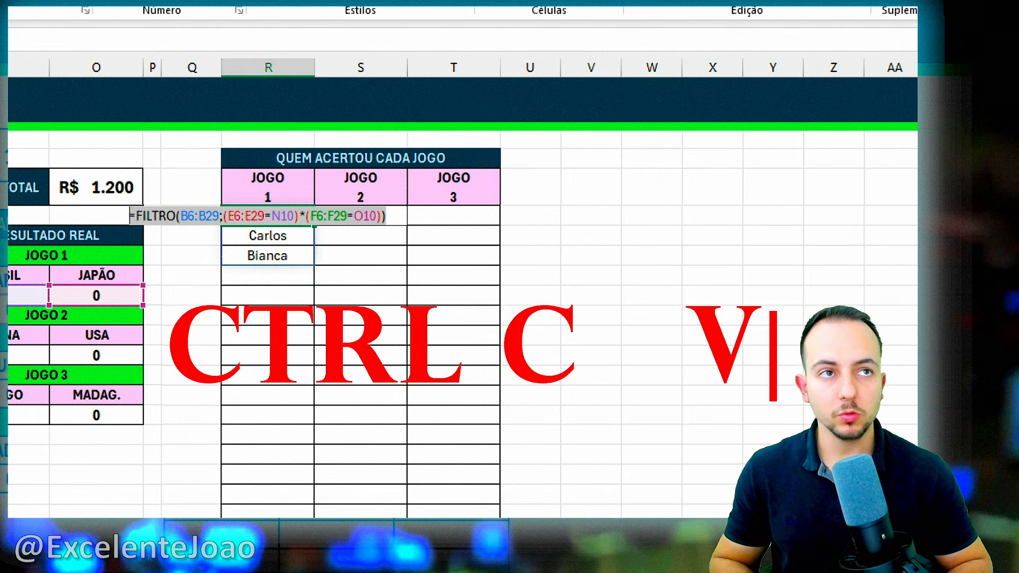
pyautogui.press('Escape')
pyautogui.press('Escape')
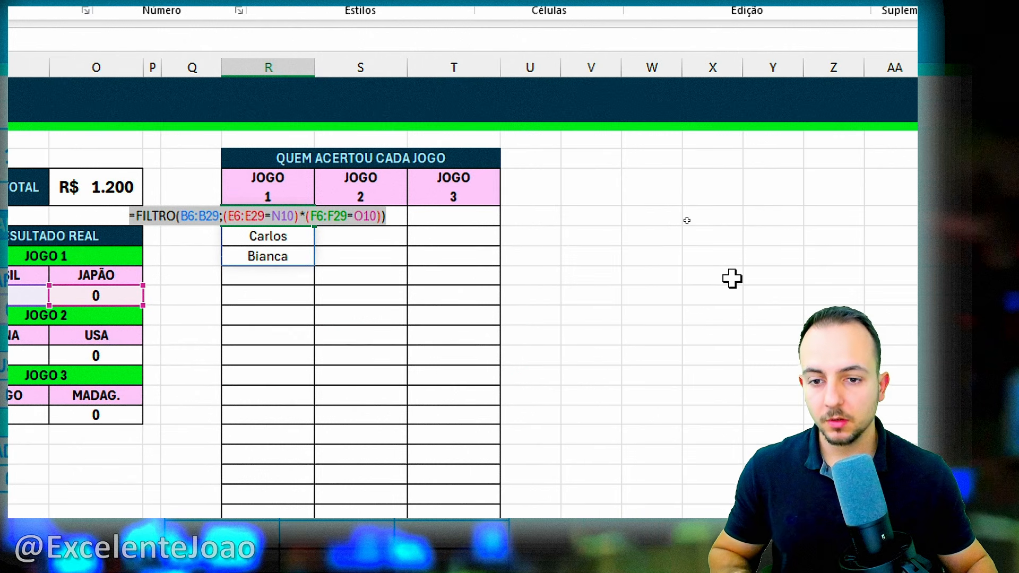
# - Leave the R6 formula as it is and paste the copied FILTRO formula into S6 under JOGO 2
pyautogui.hotkey('ctrl', '2')
pyautogui.write('t')
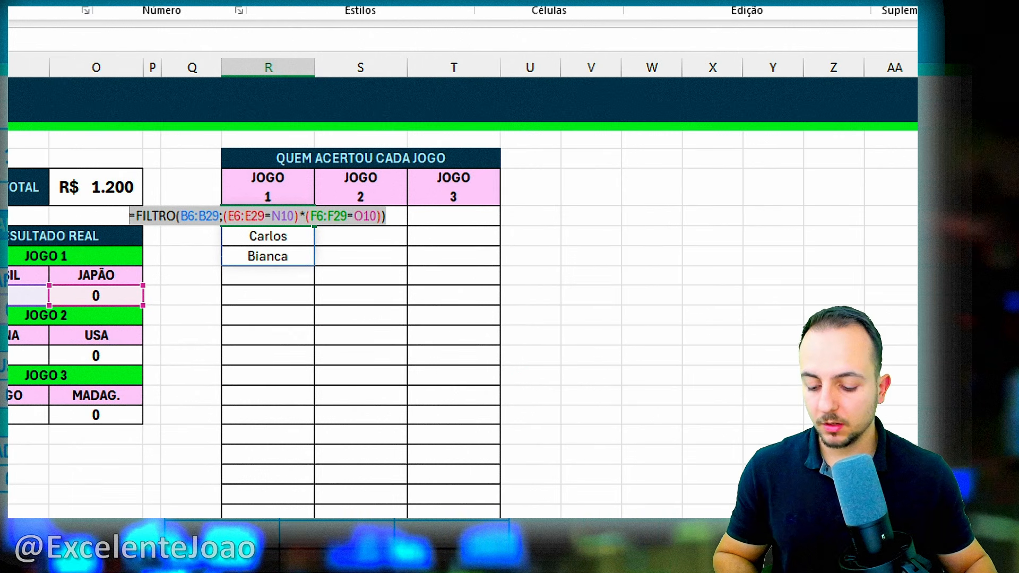
pyautogui.write('ESC')
pyautogui.press('Escape')
pyautogui.press('Escape')
pyautogui.press('Escape')
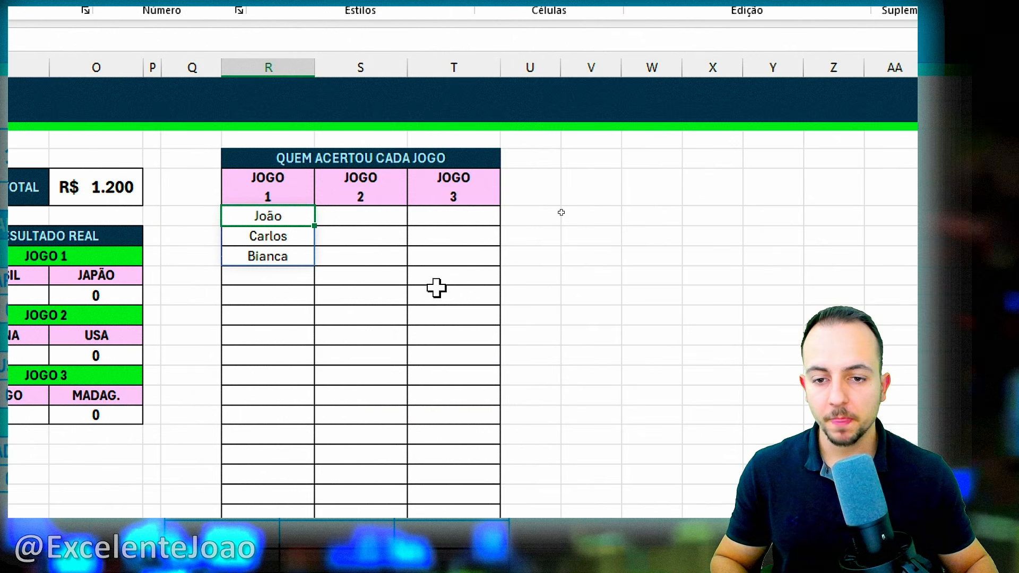
pyautogui.click(368, 215)
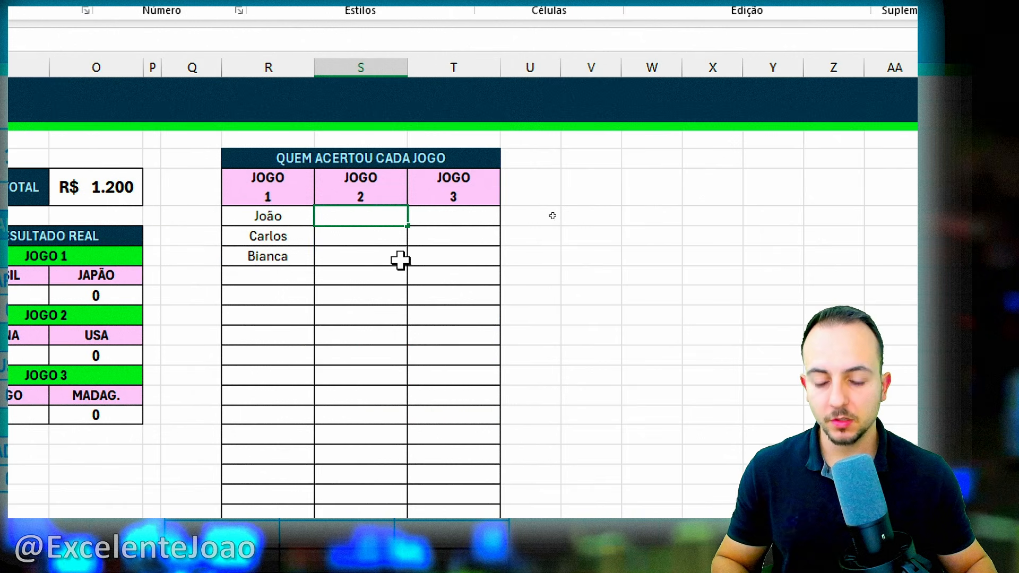
pyautogui.hotkey('ctrl', 'v')
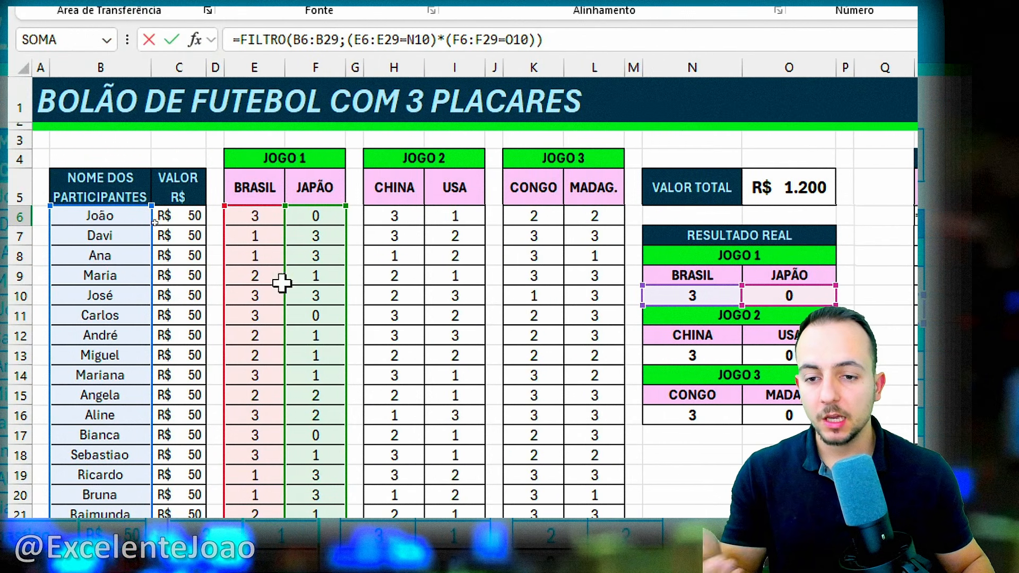
# - Repoint the S6 FILTRO conditions to the JOGO 2 guesses and result, H6:H29=N13 and I6:I29=O13, and commit the formula
pyautogui.moveTo(345, 268); pyautogui.dragTo(456, 259)
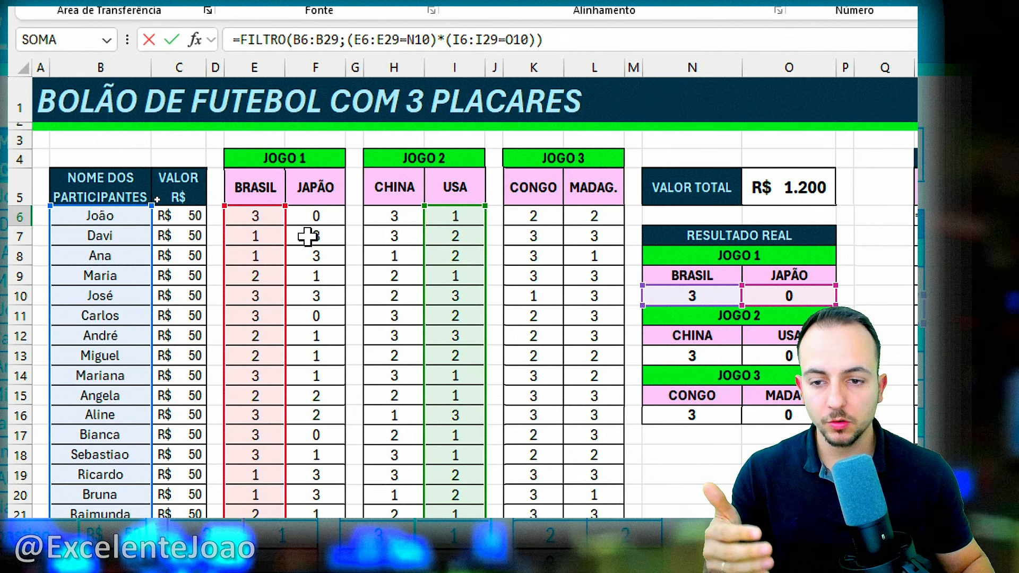
pyautogui.moveTo(281, 239); pyautogui.dragTo(394, 241)
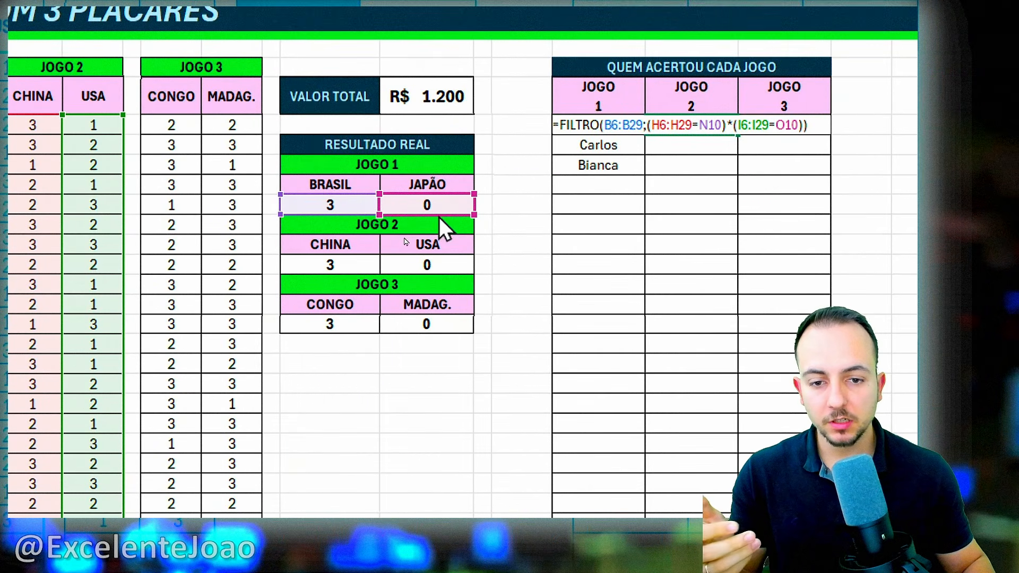
pyautogui.moveTo(438, 216); pyautogui.dragTo(438, 260)
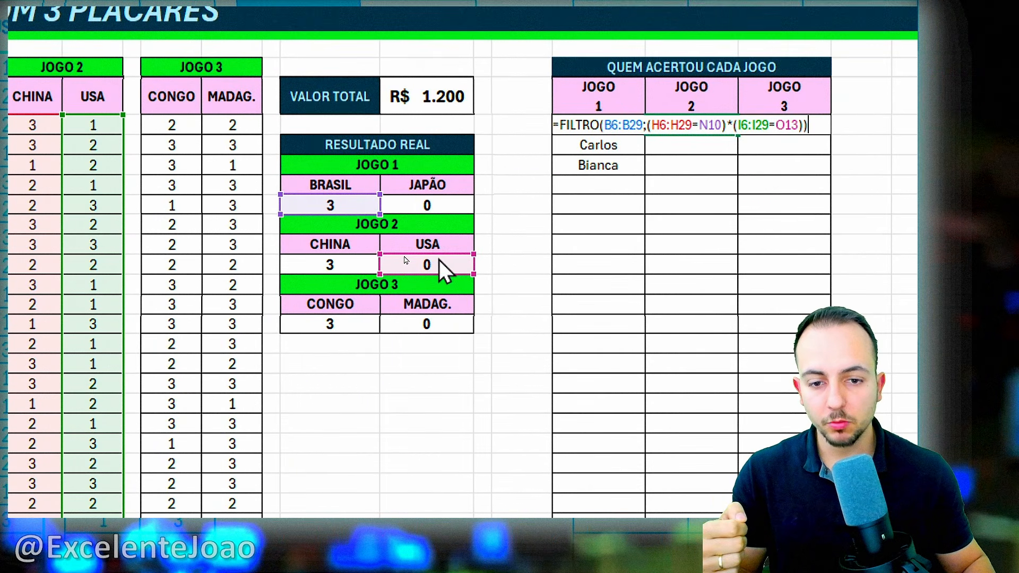
pyautogui.moveTo(363, 200); pyautogui.dragTo(360, 260)
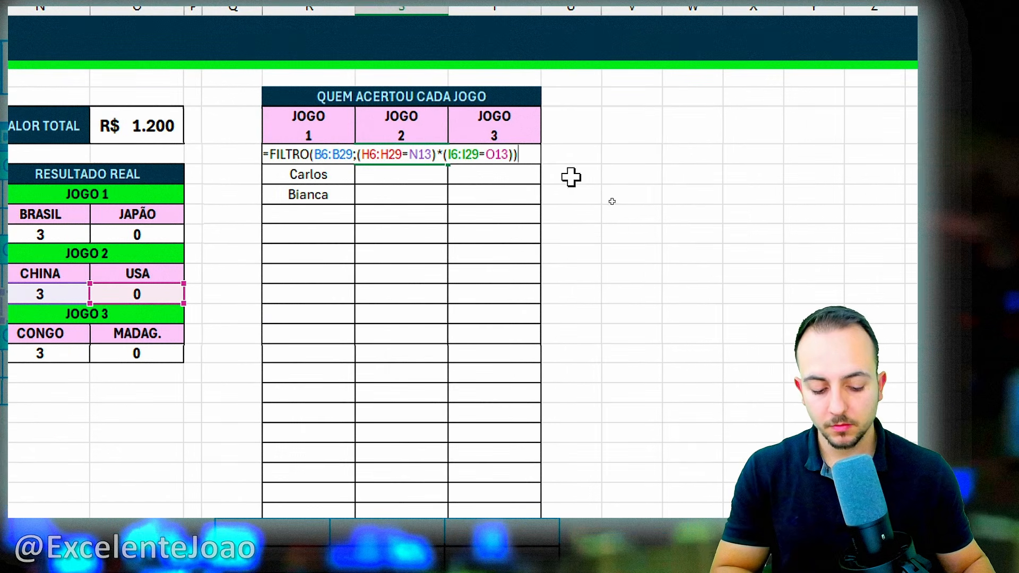
pyautogui.press('Return')
pyautogui.click(434, 149)
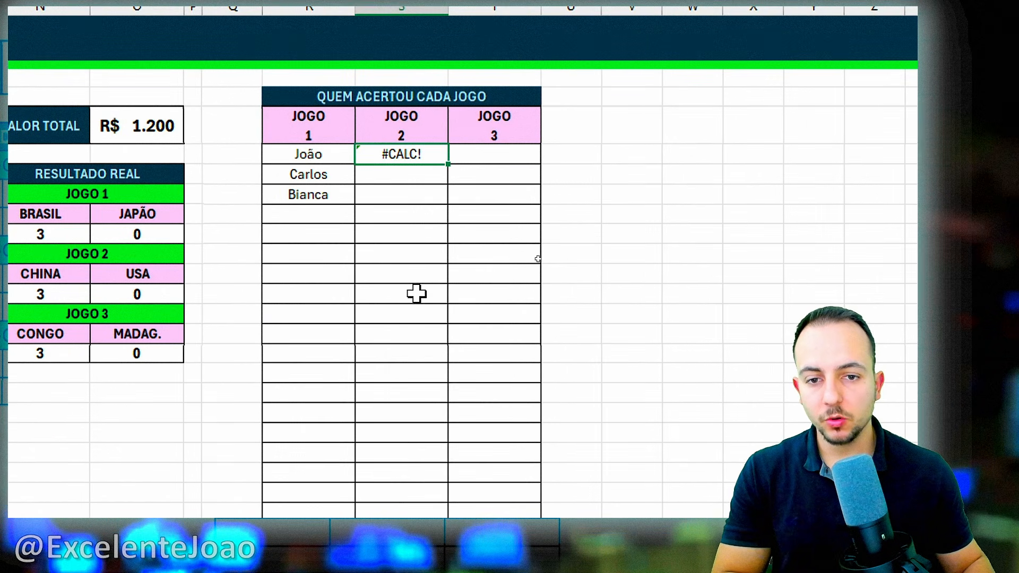
# - Set the real JOGO 2 result to 1 for CHINA and 2 for USA
pyautogui.hscroll(-3, 127, 313)
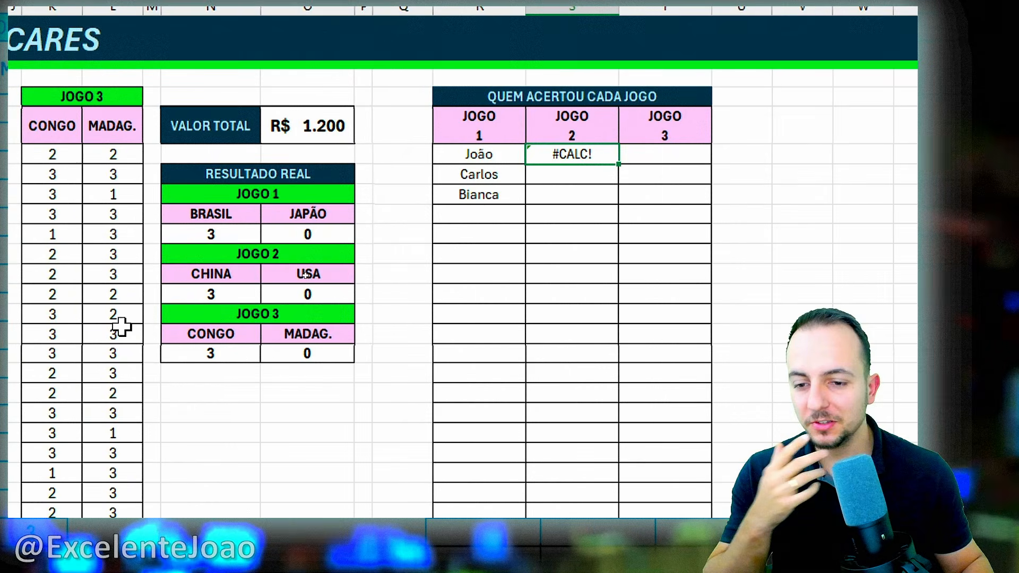
pyautogui.click(284, 295)
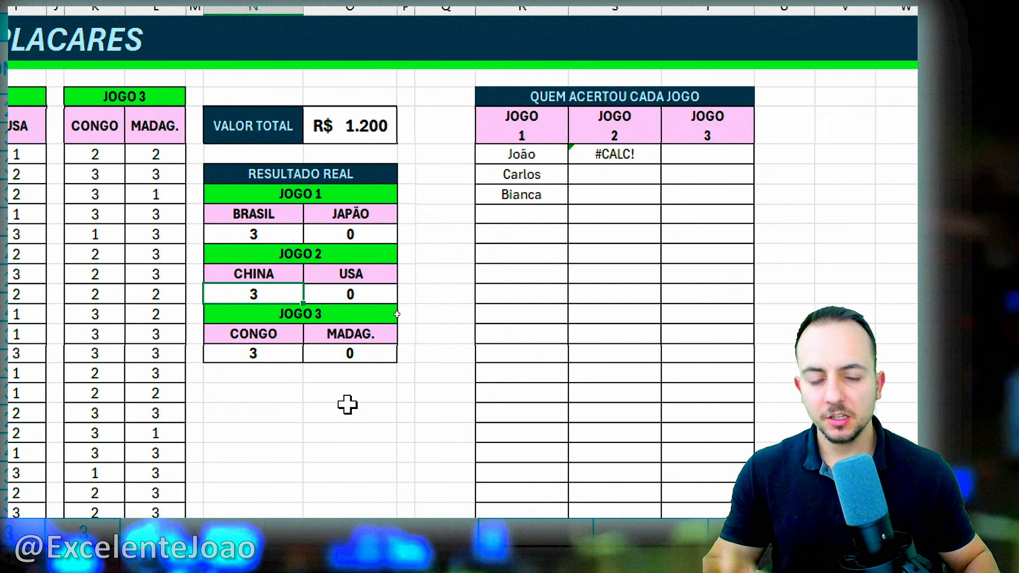
pyautogui.write('1')
pyautogui.press('Tab')
pyautogui.write('2')
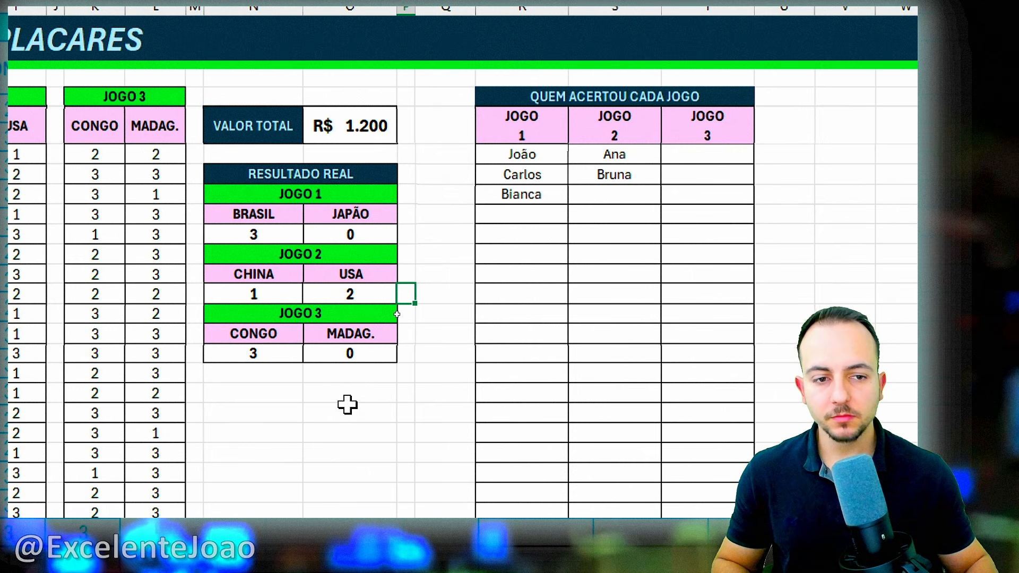
# - Set the real JOGO 3 result to 1 for CONGO and 1 for MADAG
pyautogui.click(291, 353)
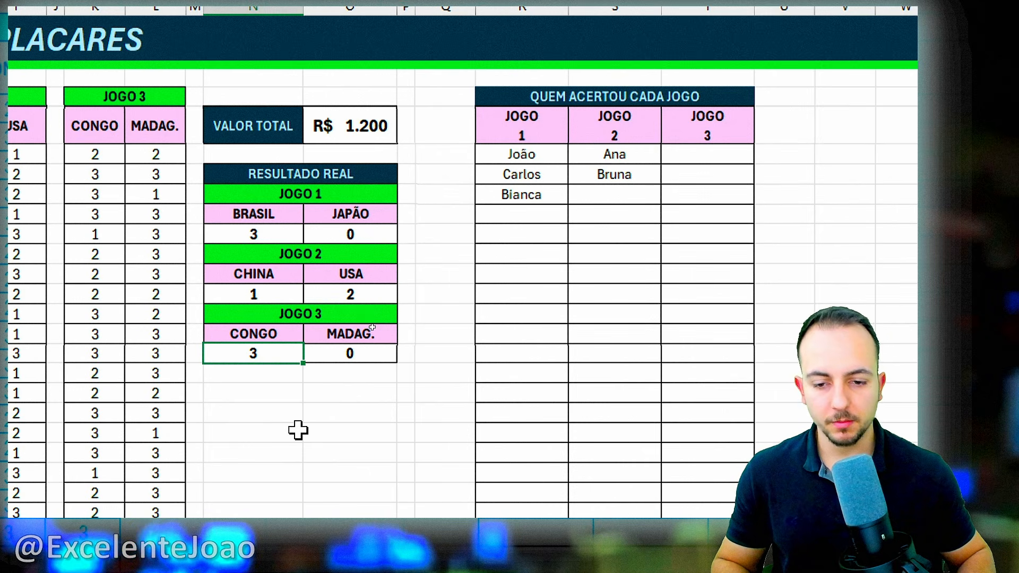
pyautogui.write('1')
pyautogui.press('Tab')
pyautogui.write('1')
pyautogui.press('Tab')
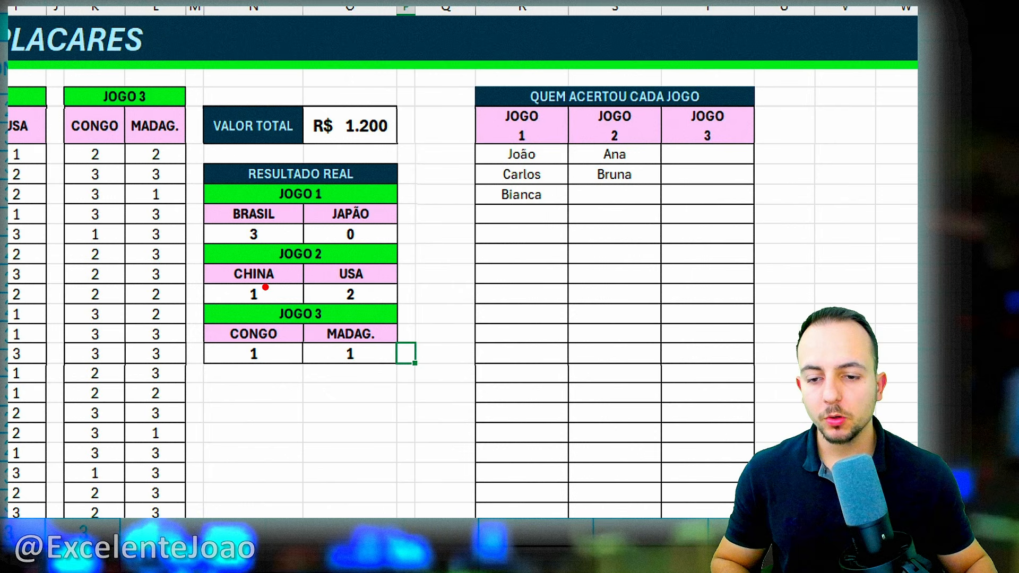
pyautogui.moveTo(355, 277); pyautogui.dragTo(376, 291)
pyautogui.moveTo(507, 272); pyautogui.dragTo(578, 194)
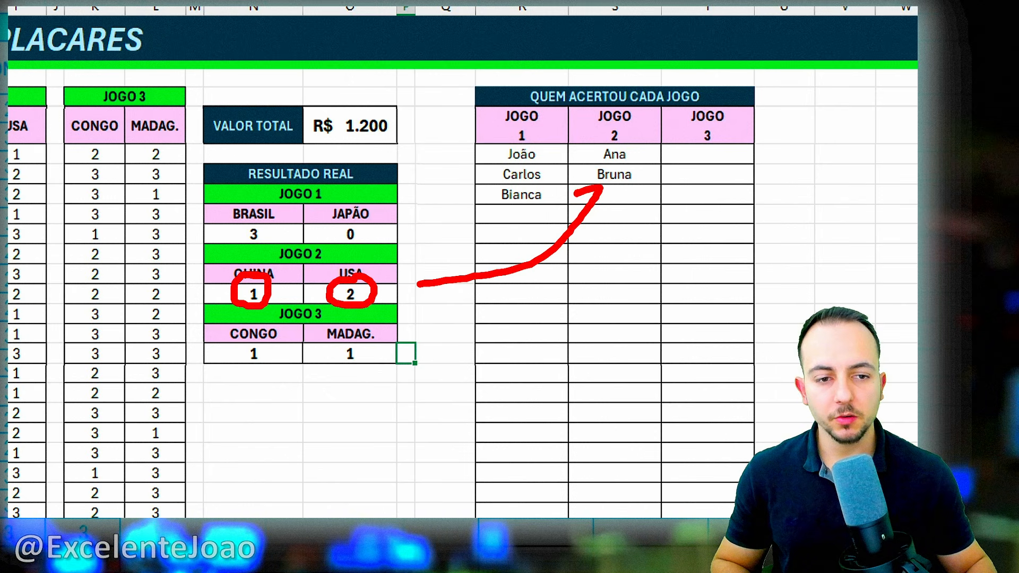
pyautogui.moveTo(620, 152); pyautogui.dragTo(628, 132)
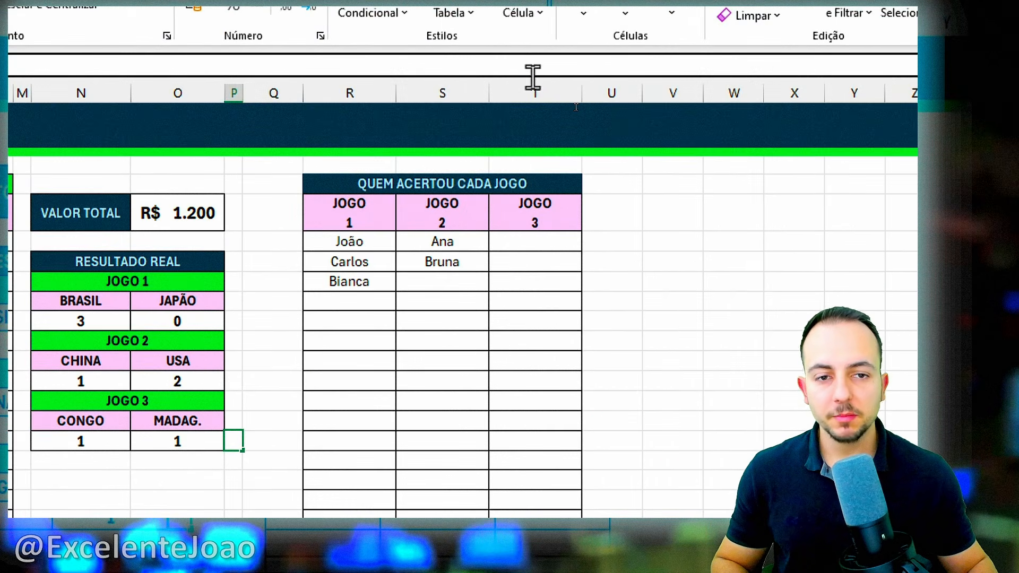
pyautogui.click(707, 5)
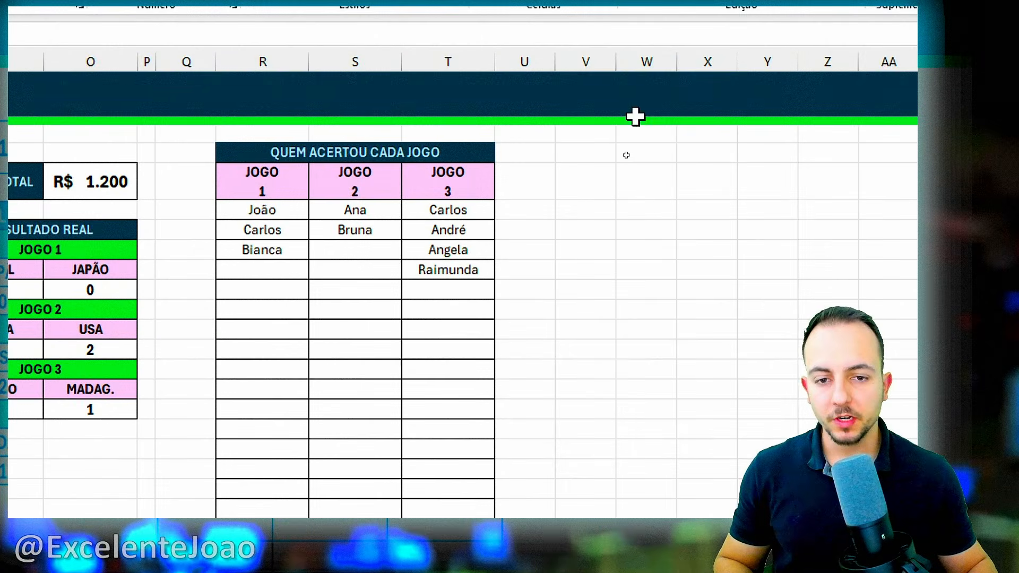
# - Compare the winner lists under JOGO 1, JOGO 2 and JOGO 3 for participants who guessed more than one score
pyautogui.click(449, 62)
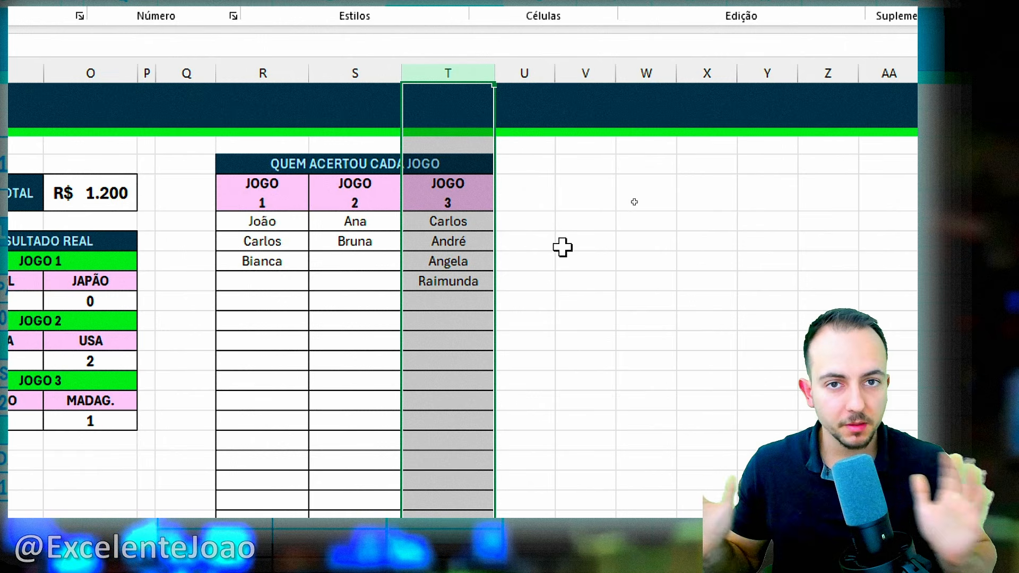
pyautogui.click(262, 320)
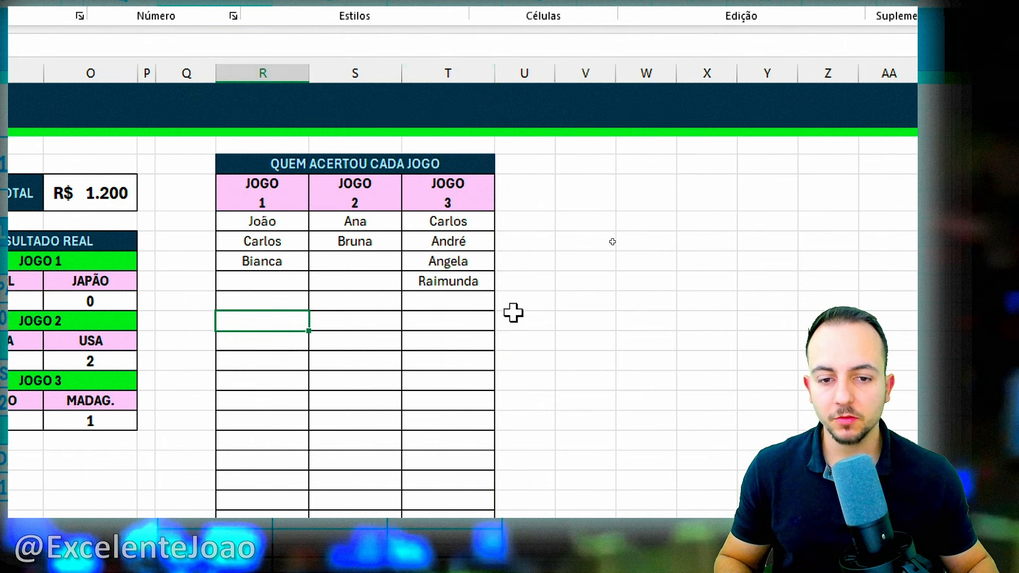
pyautogui.click(679, 359)
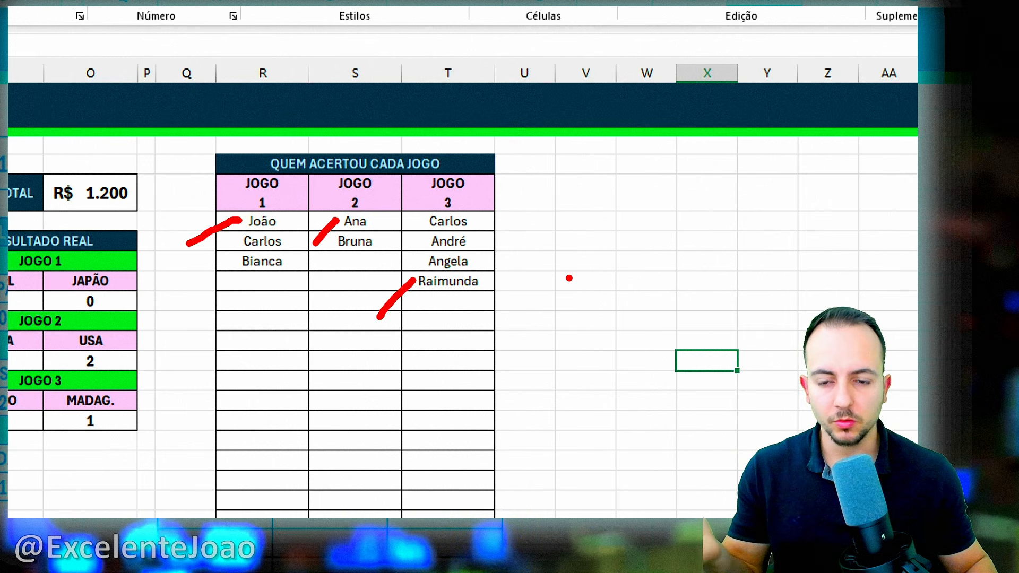
pyautogui.moveTo(417, 208); pyautogui.dragTo(481, 237)
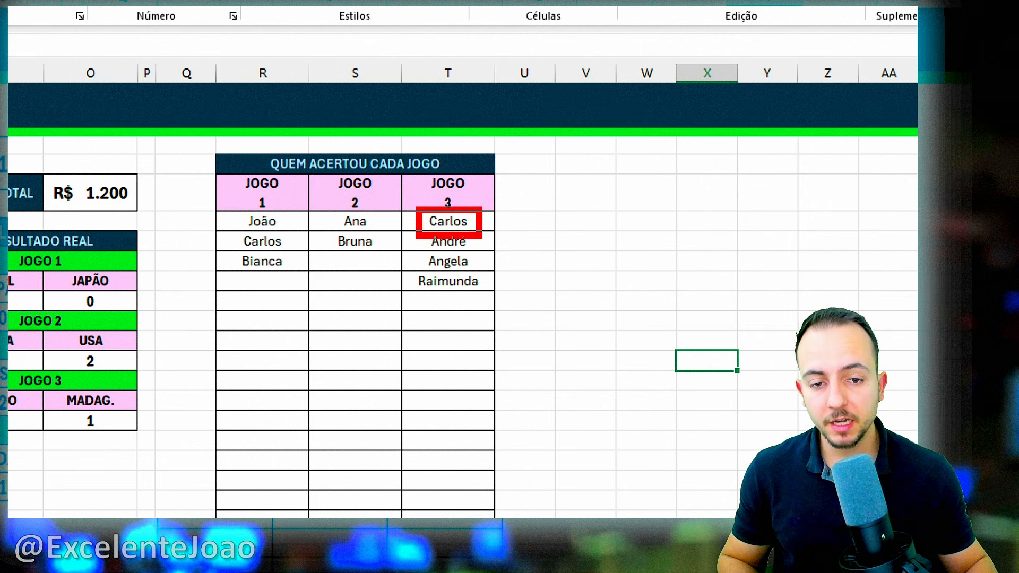
pyautogui.moveTo(231, 225); pyautogui.dragTo(301, 257)
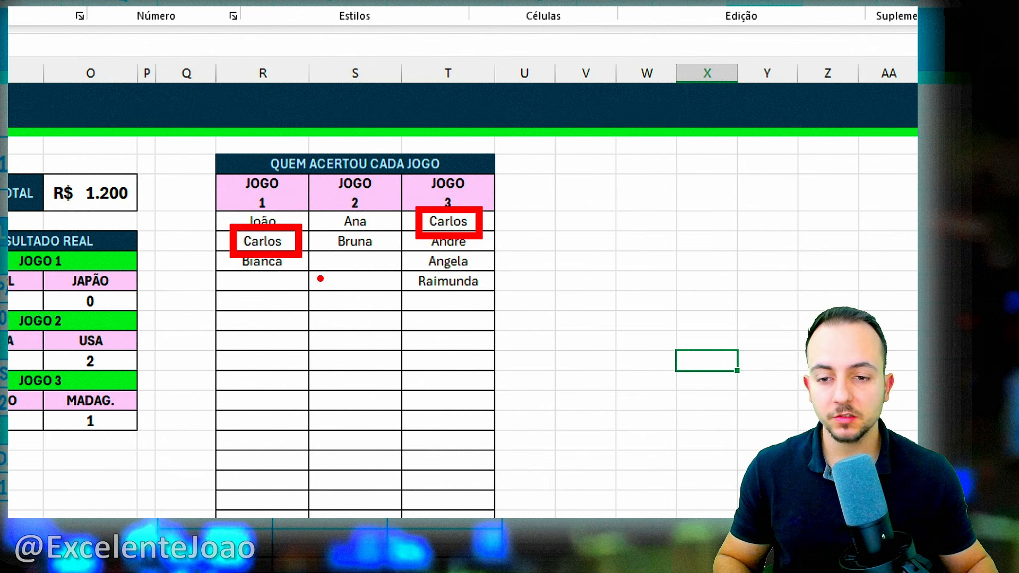
pyautogui.press('Escape')
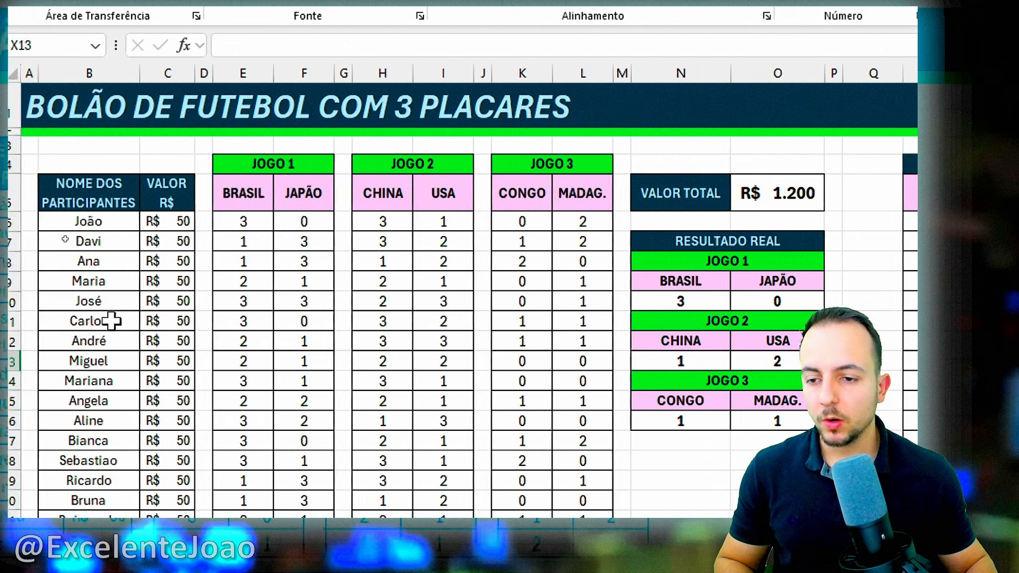
pyautogui.moveTo(109, 321); pyautogui.dragTo(610, 311)
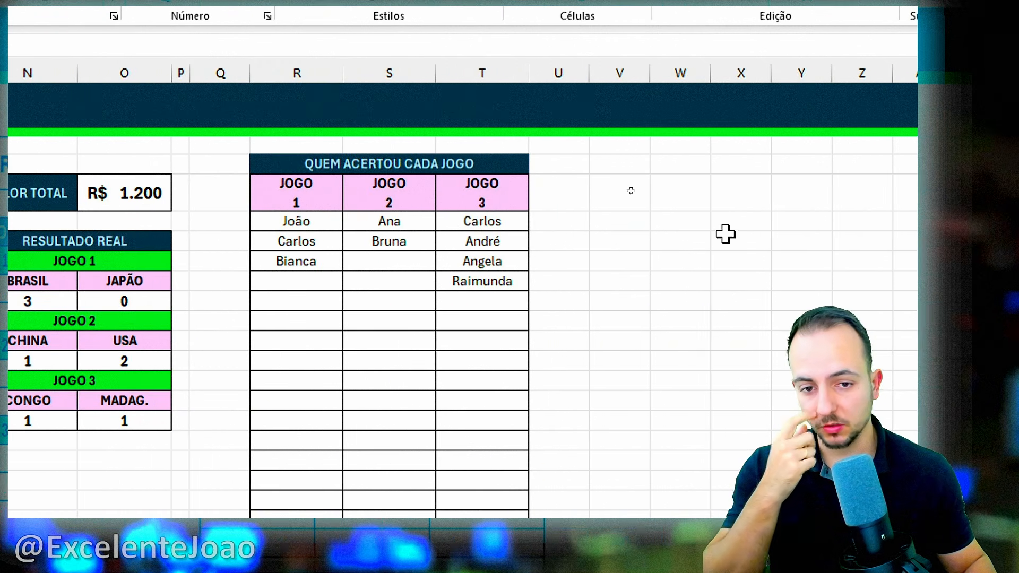
pyautogui.click(308, 245)
pyautogui.moveTo(439, 221); pyautogui.dragTo(482, 281)
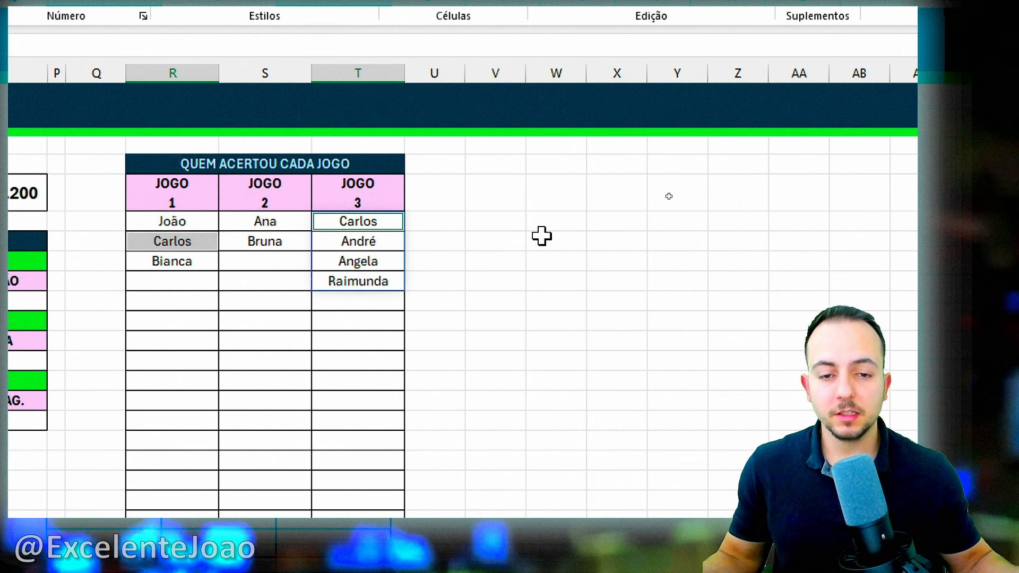
# - Add a bold pink QTDE DE ACERTOS header in V5 and widen column V so the text fits on two lines
pyautogui.click(504, 199)
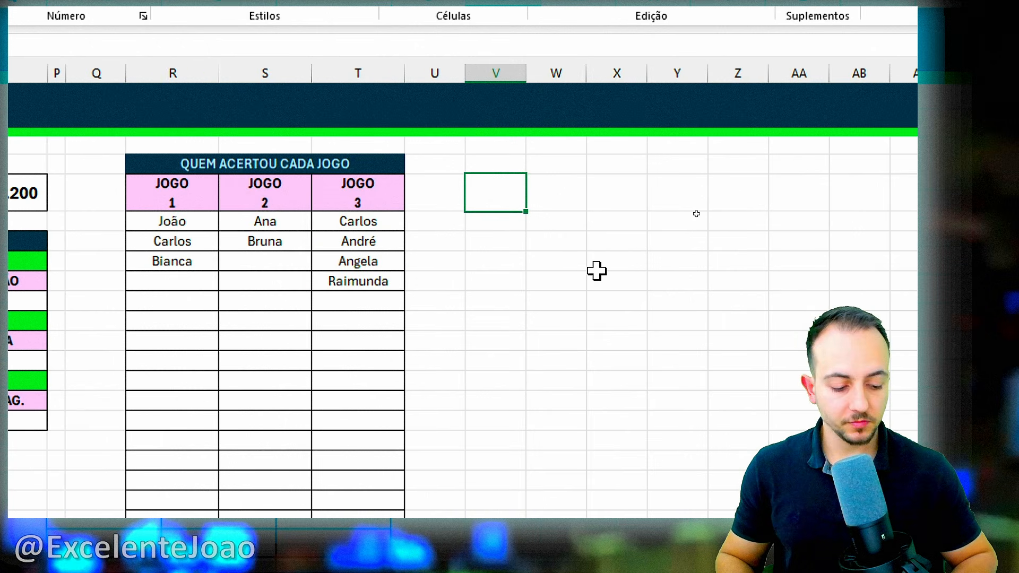
pyautogui.write('QTDE DE ACERTOS')
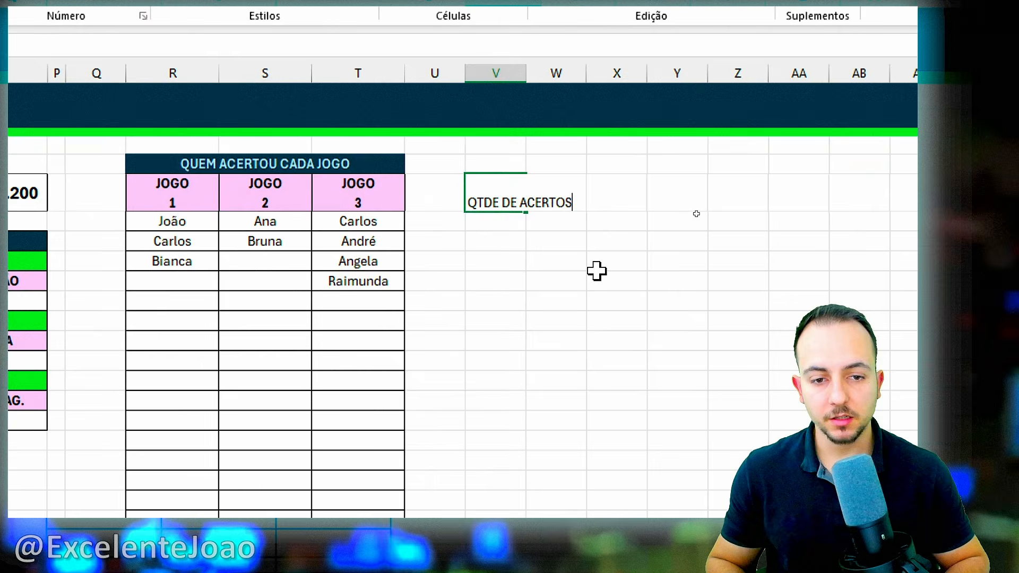
pyautogui.press('Return')
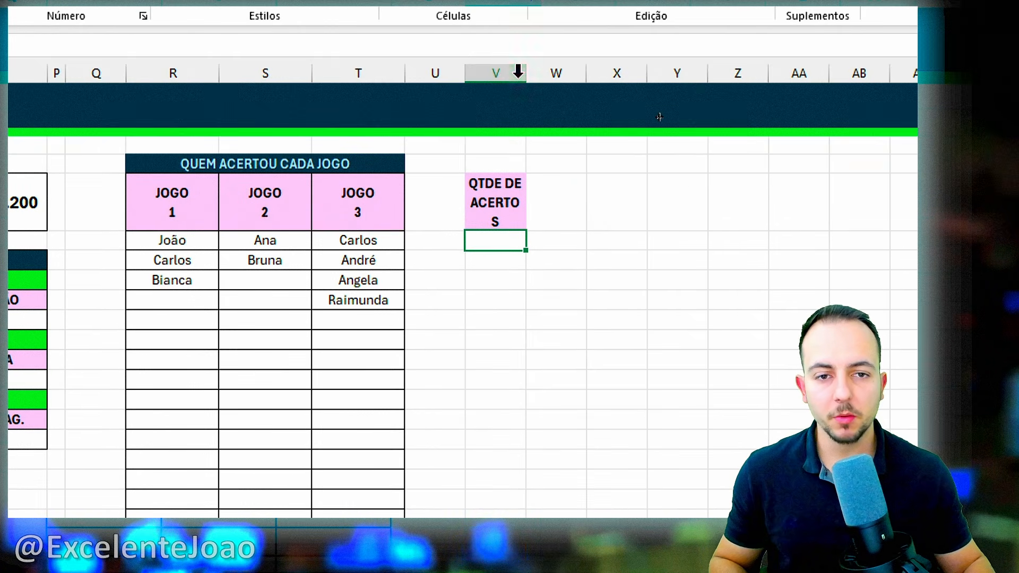
pyautogui.moveTo(526, 73); pyautogui.dragTo(566, 73)
pyautogui.click(524, 197)
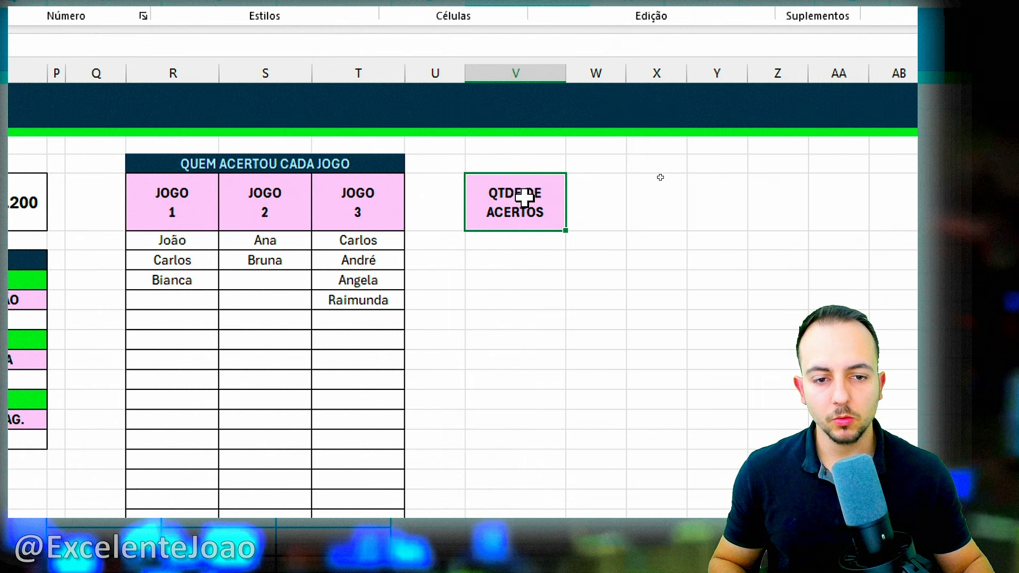
pyautogui.click(522, 275)
# - Enter =B6 in V6 to reference the first participant's name and fill it down through V29
pyautogui.click(513, 218)
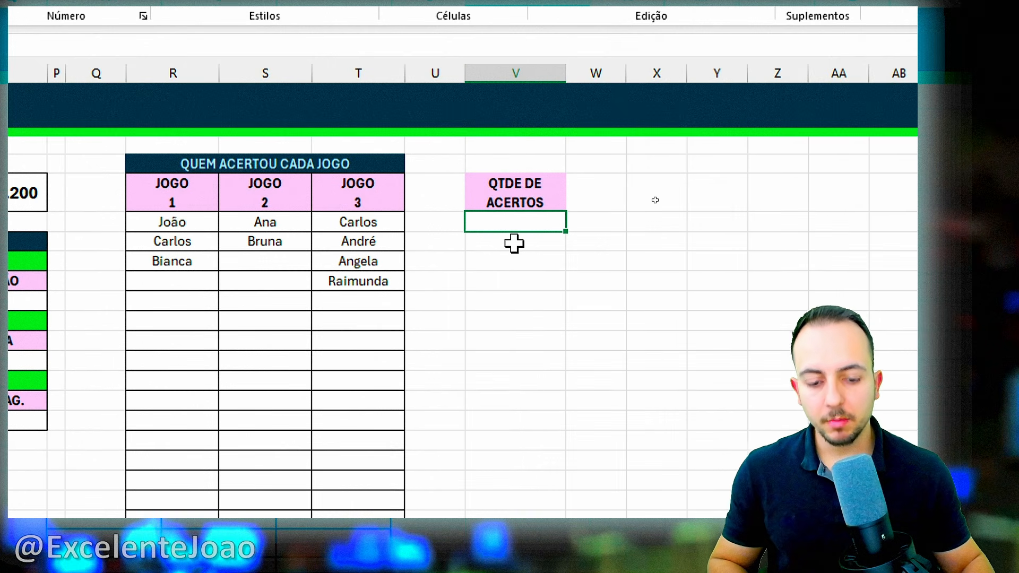
pyautogui.write('=')
pyautogui.hscroll(-5, 91, 289)
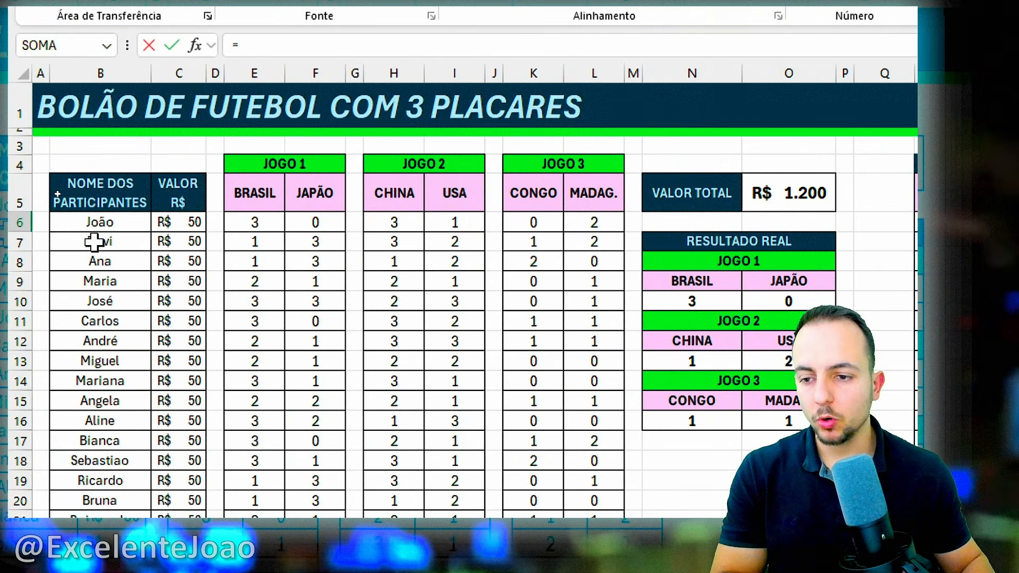
pyautogui.click(108, 221)
pyautogui.press('Return')
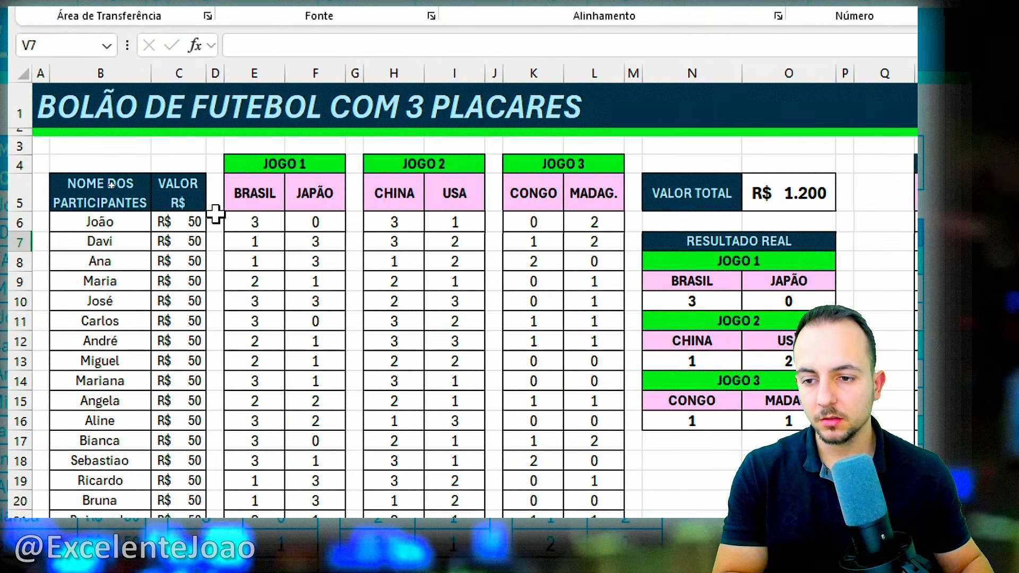
pyautogui.hscroll(5, 200, 220)
pyautogui.click(432, 214)
pyautogui.moveTo(460, 225); pyautogui.dragTo(443, 404)
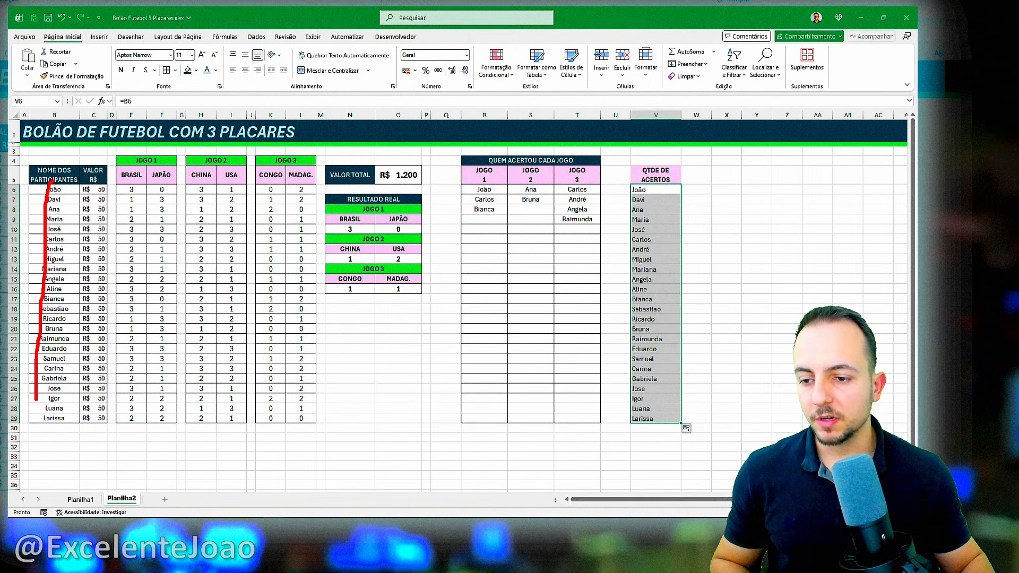
pyautogui.moveTo(66, 243); pyautogui.dragTo(202, 319)
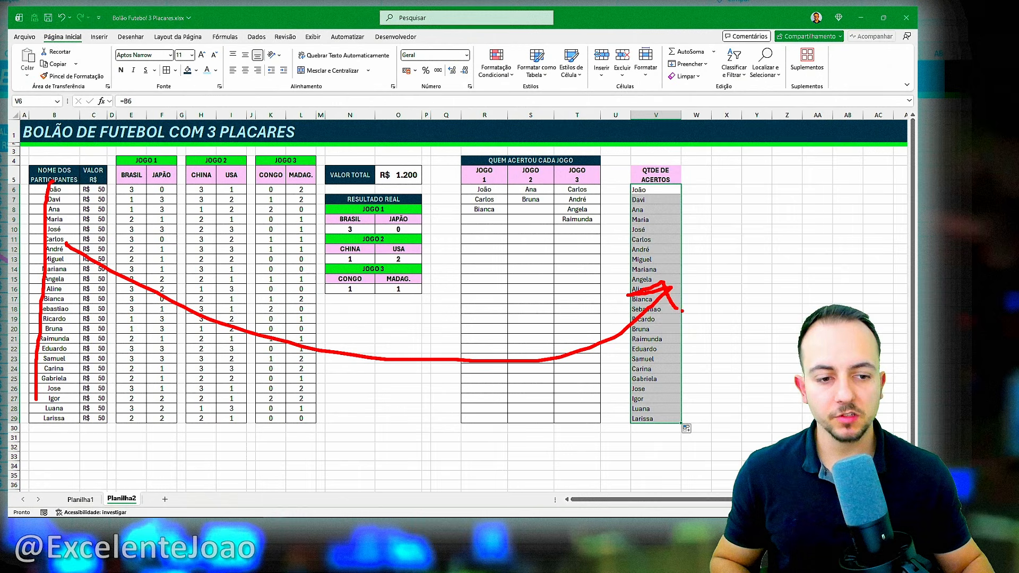
pyautogui.press('Escape')
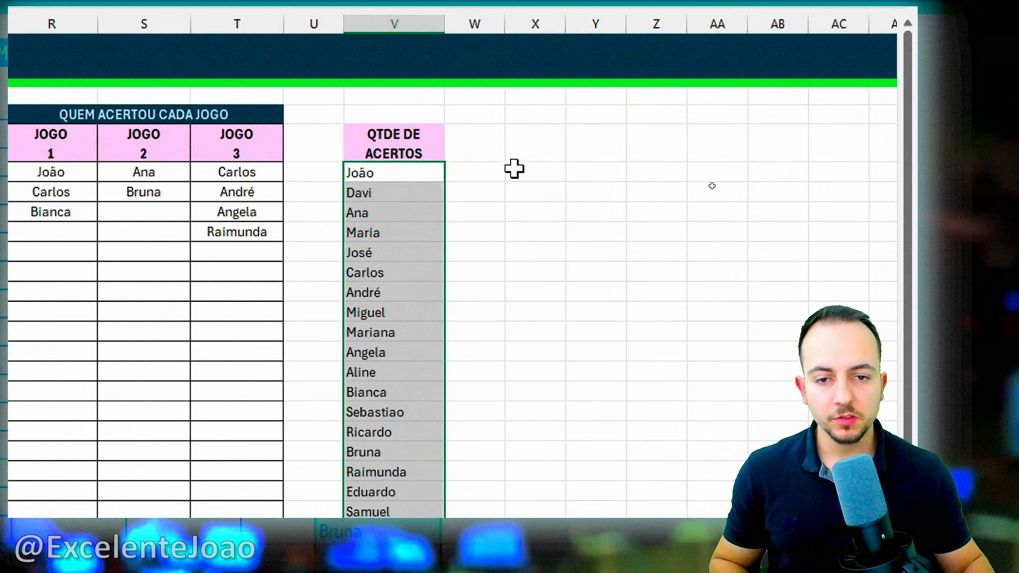
# - Apply all borders and center alignment to the QTDE DE ACERTOS table in V5:W29
pyautogui.moveTo(666, 189); pyautogui.dragTo(679, 418)
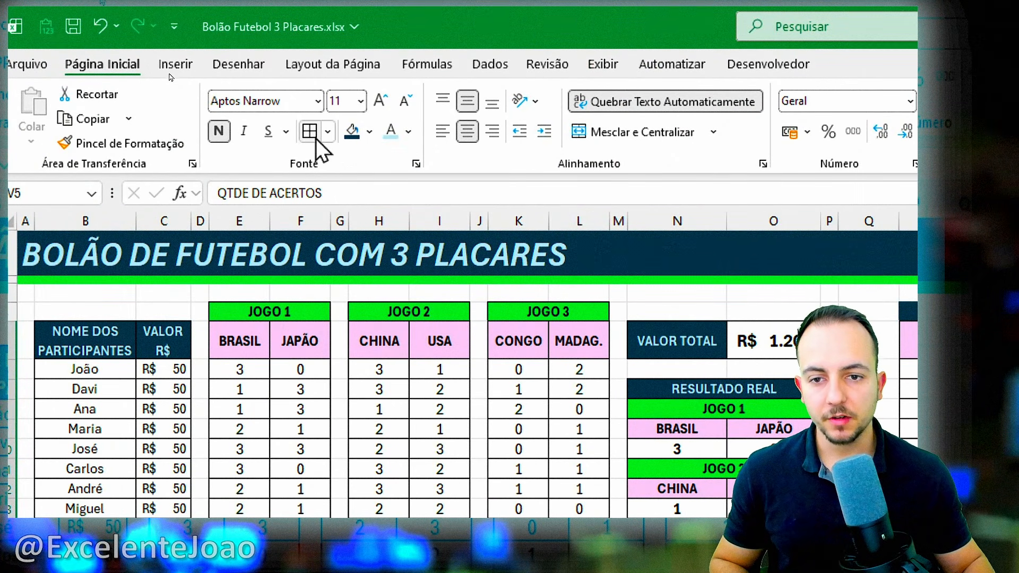
pyautogui.click(467, 132)
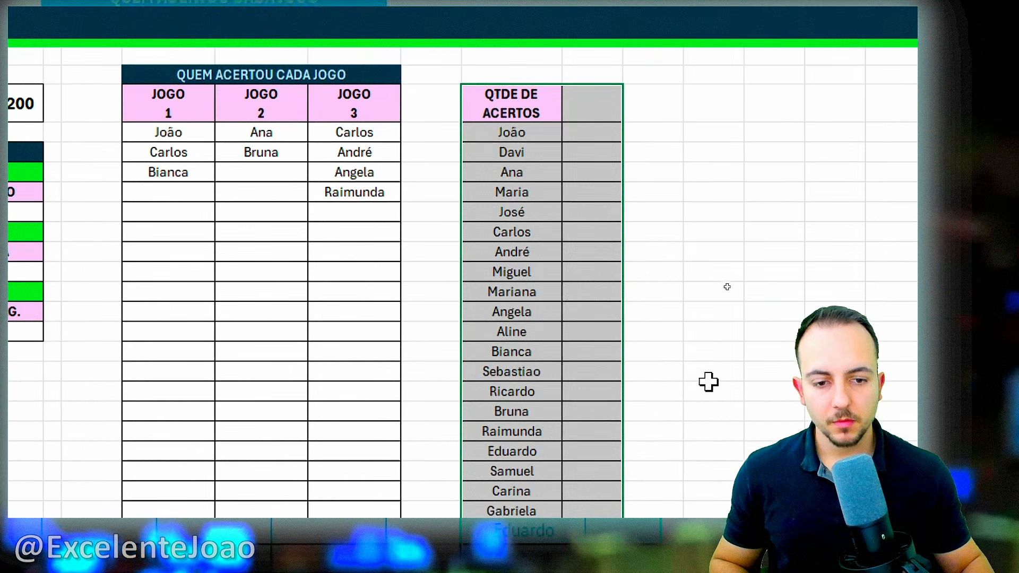
pyautogui.click(654, 253)
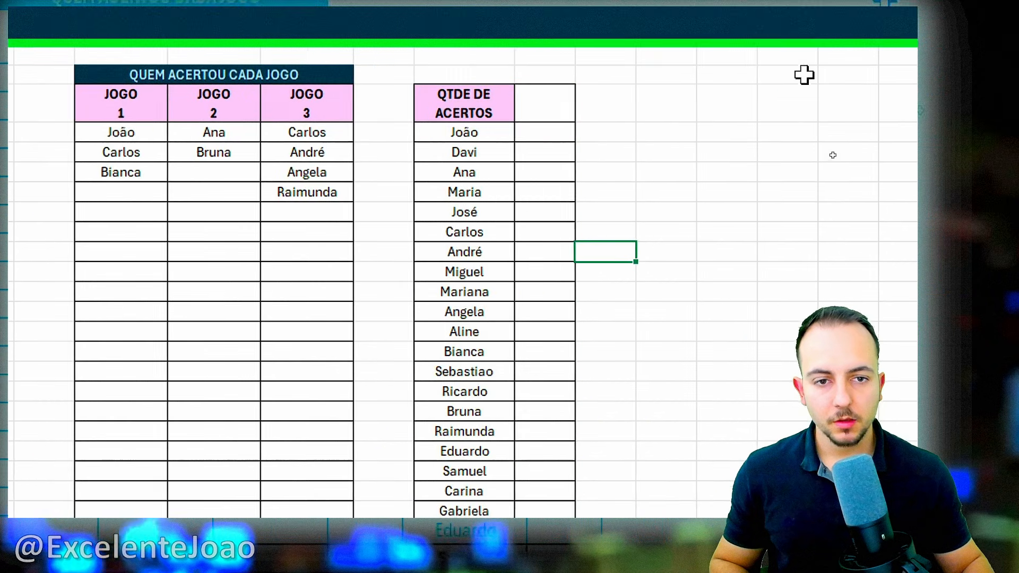
# - Merge and center the QTDE DE ACERTOS header across V5:W5 and narrow columns V and W to fit
pyautogui.click(496, 172)
pyautogui.click(427, 164)
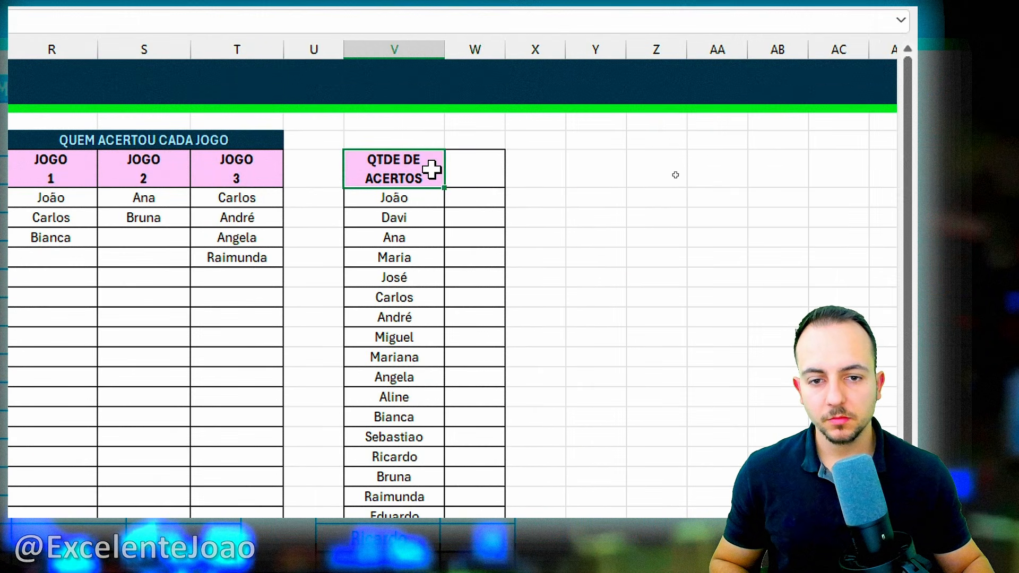
pyautogui.moveTo(445, 176); pyautogui.dragTo(475, 175)
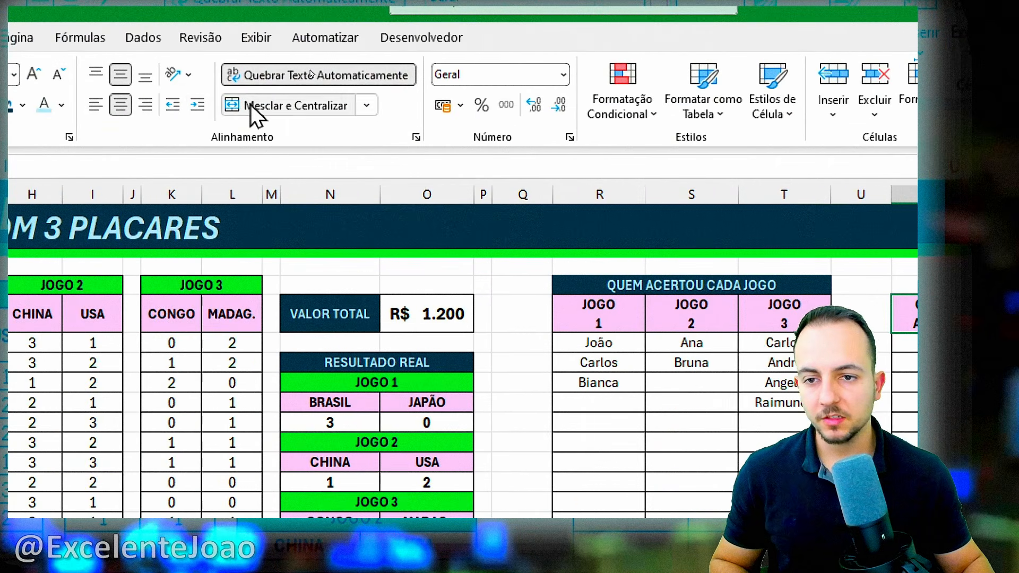
pyautogui.click(277, 113)
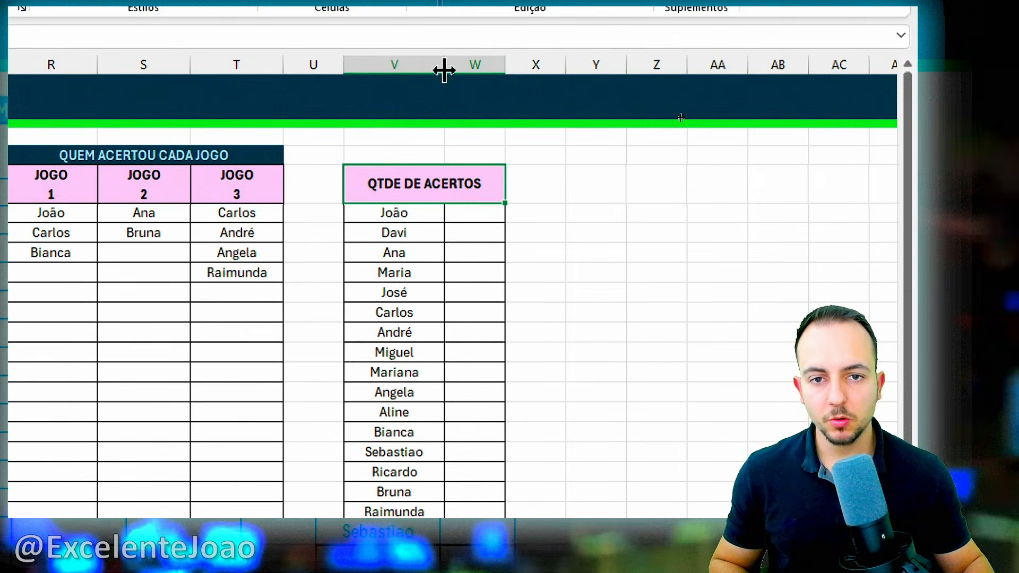
pyautogui.moveTo(490, 73); pyautogui.dragTo(472, 76)
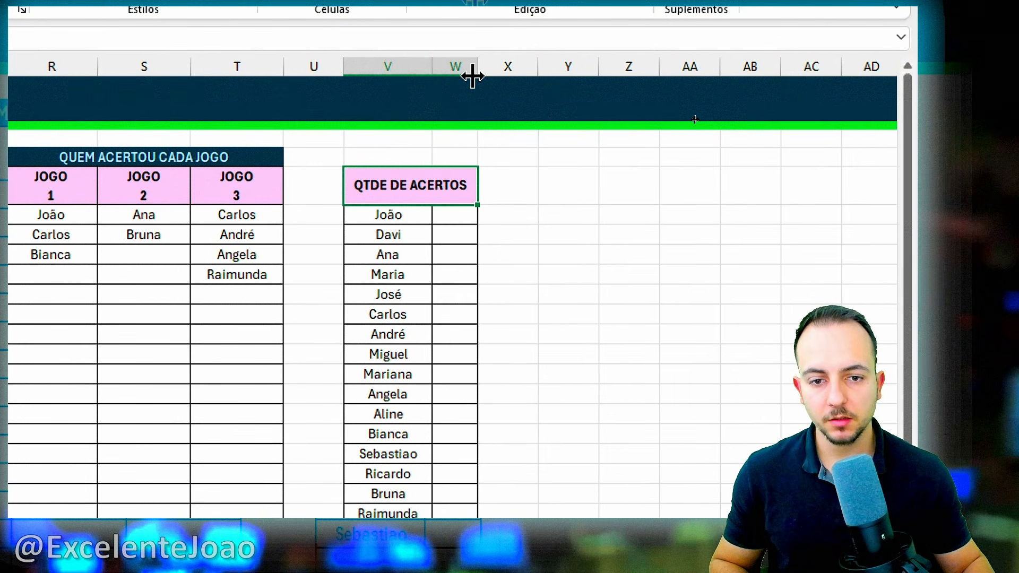
# - Enter =CONT.SE(R:T;V6) in W6 to count the first participant's appearances in the winner lists
pyautogui.click(442, 227)
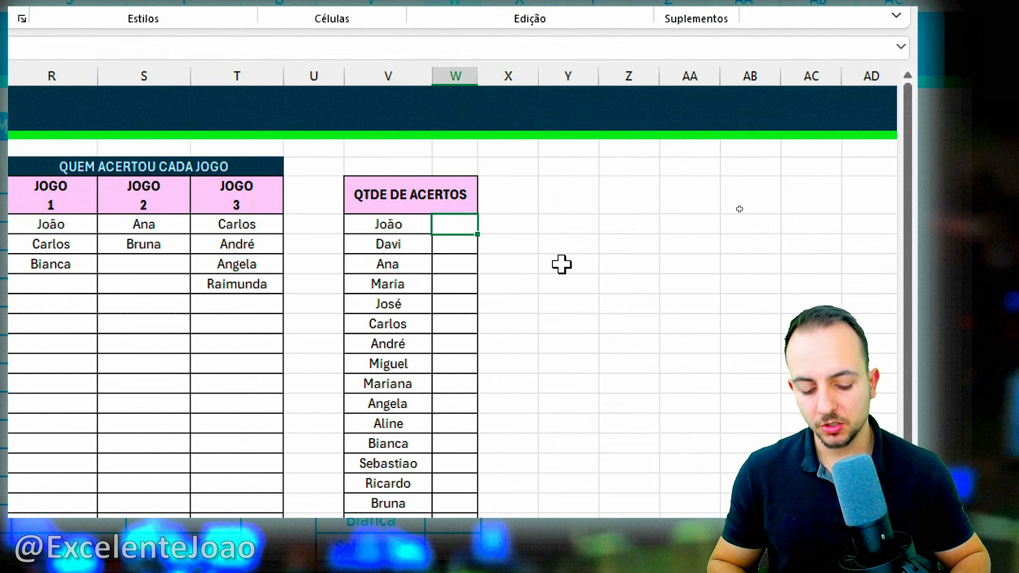
pyautogui.write('=CONT.SE')
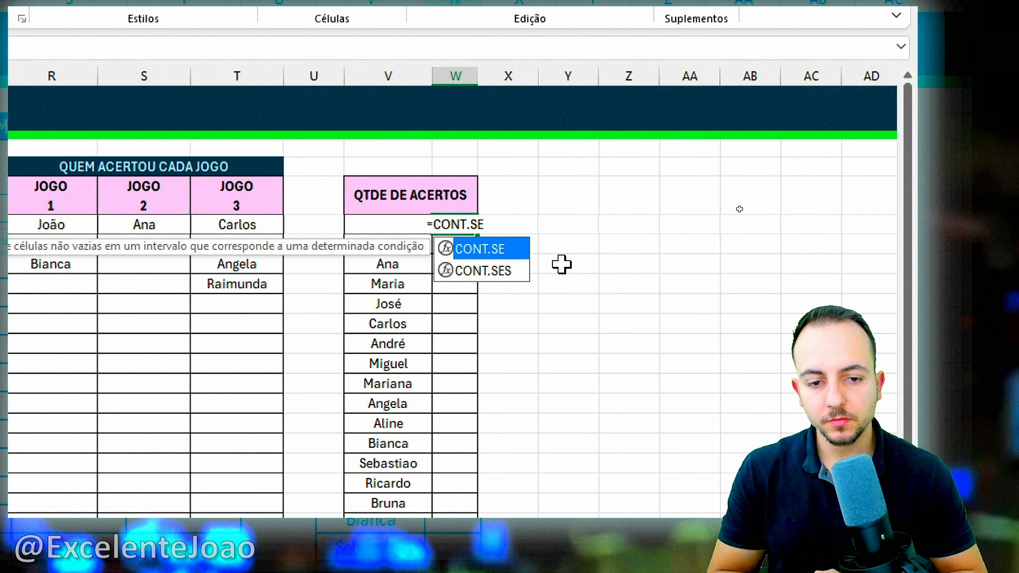
pyautogui.doubleClick(494, 248)
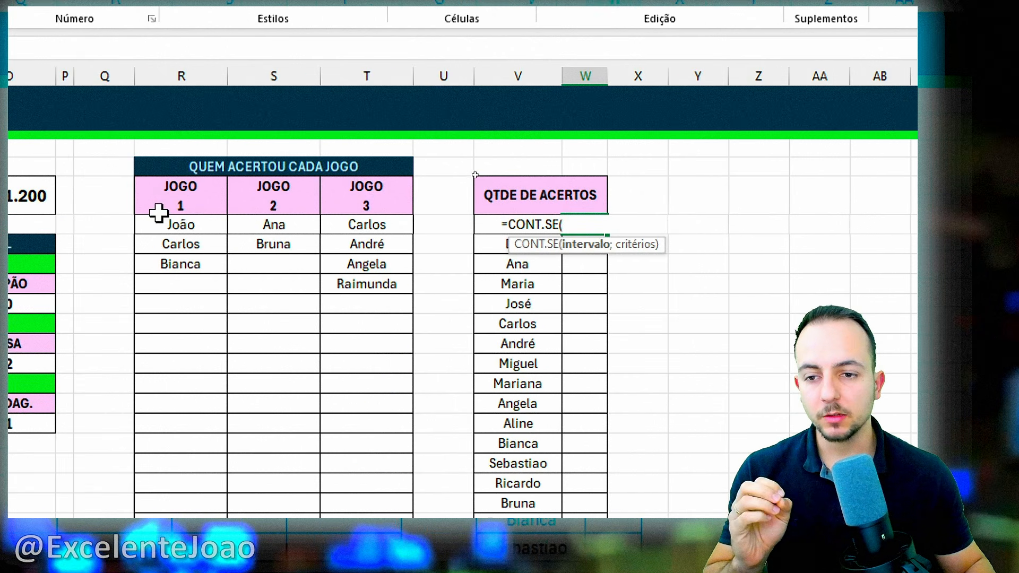
pyautogui.moveTo(183, 76); pyautogui.dragTo(354, 330)
pyautogui.write(';')
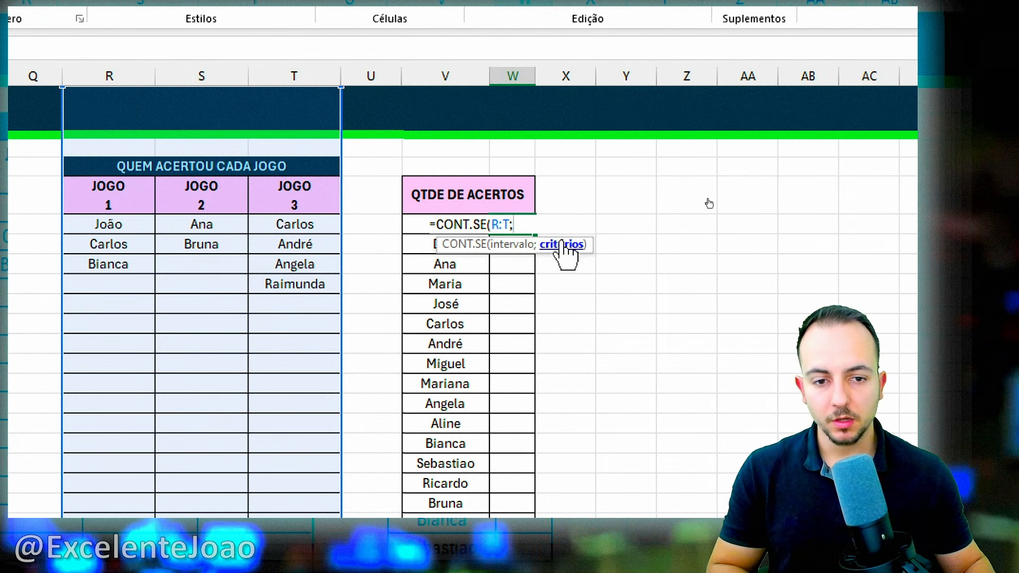
pyautogui.click(404, 224)
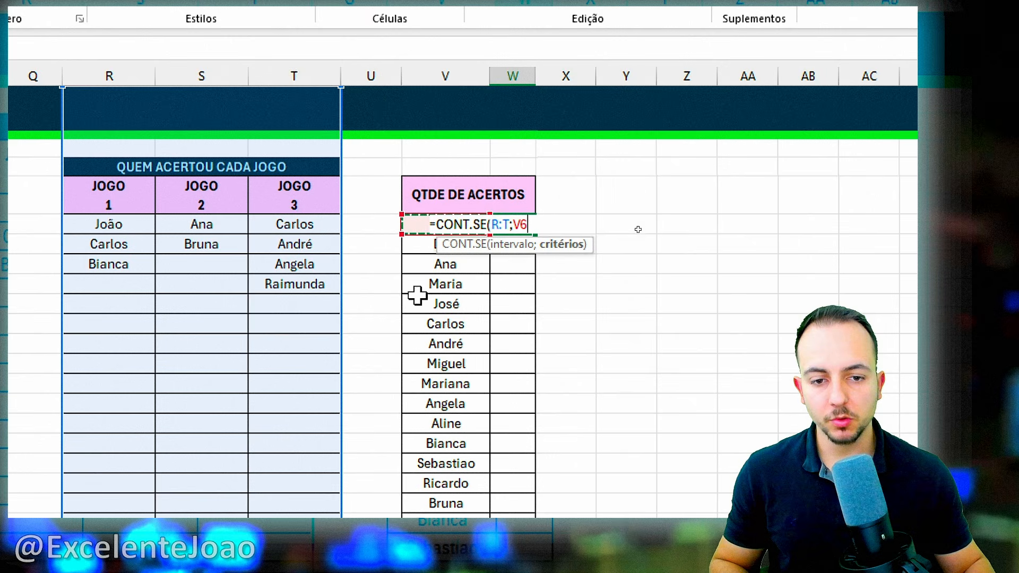
pyautogui.press('Return')
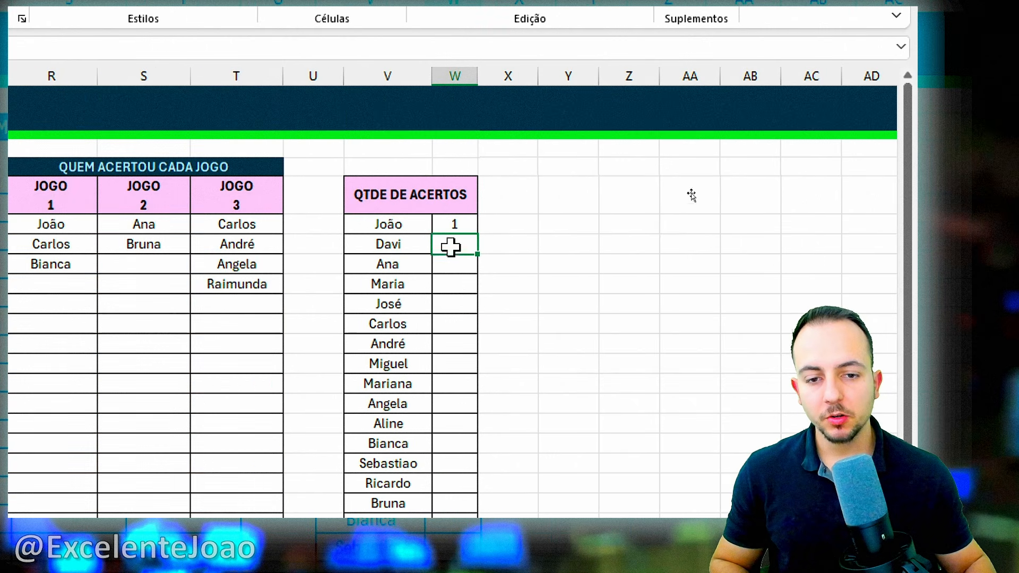
# - Fill the CONT.SE formula from W6 down through W29 for all participants
pyautogui.click(462, 227)
pyautogui.hotkey('ctrl', '2')
pyautogui.moveTo(210, 206); pyautogui.dragTo(232, 213)
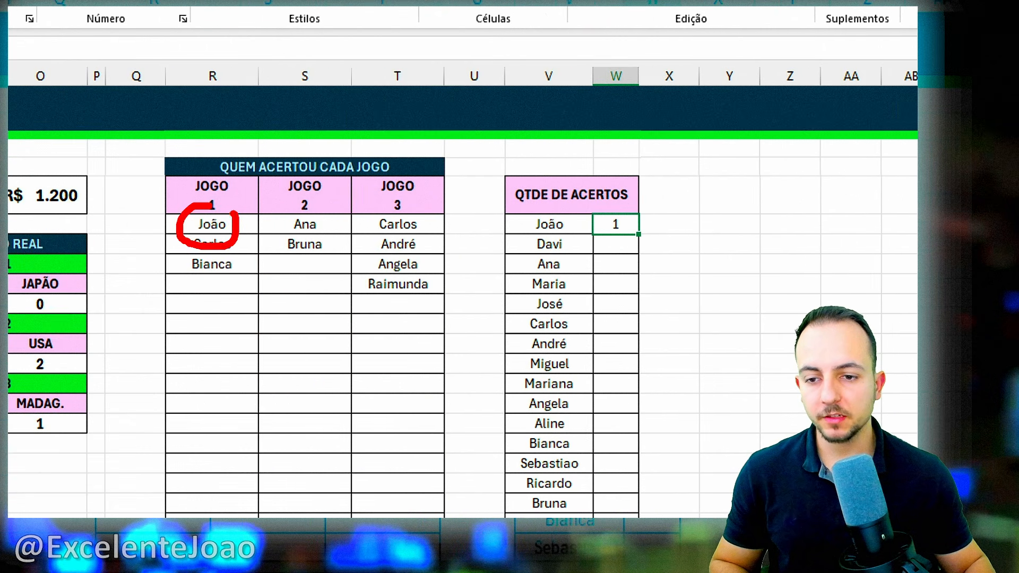
pyautogui.press('Escape')
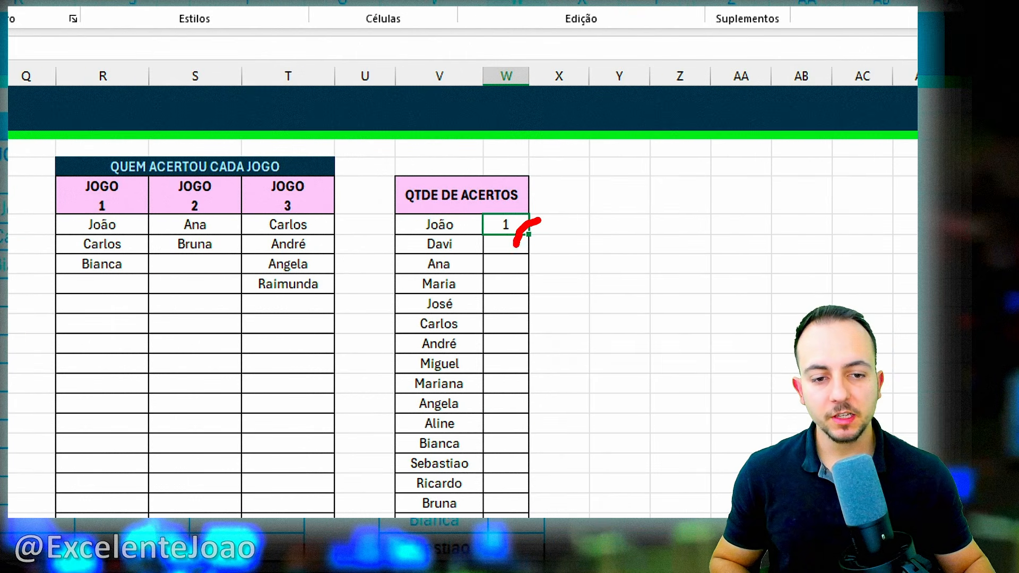
pyautogui.press('Escape')
pyautogui.moveTo(529, 234)
pyautogui.mouseDown()
pyautogui.moveTo(521, 462)
pyautogui.moveTo(504, 414)
pyautogui.moveTo(498, 69)
pyautogui.mouseUp()
pyautogui.click(516, 324)
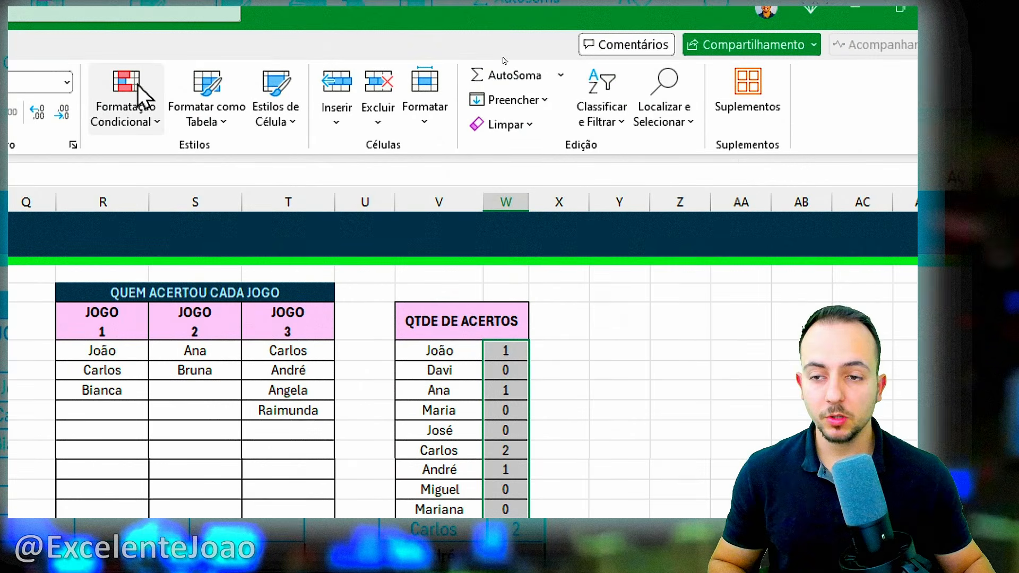
# - Apply a green-yellow-red color scale to the hit counts in W6:W29, with green for the highest values
pyautogui.click(139, 87)
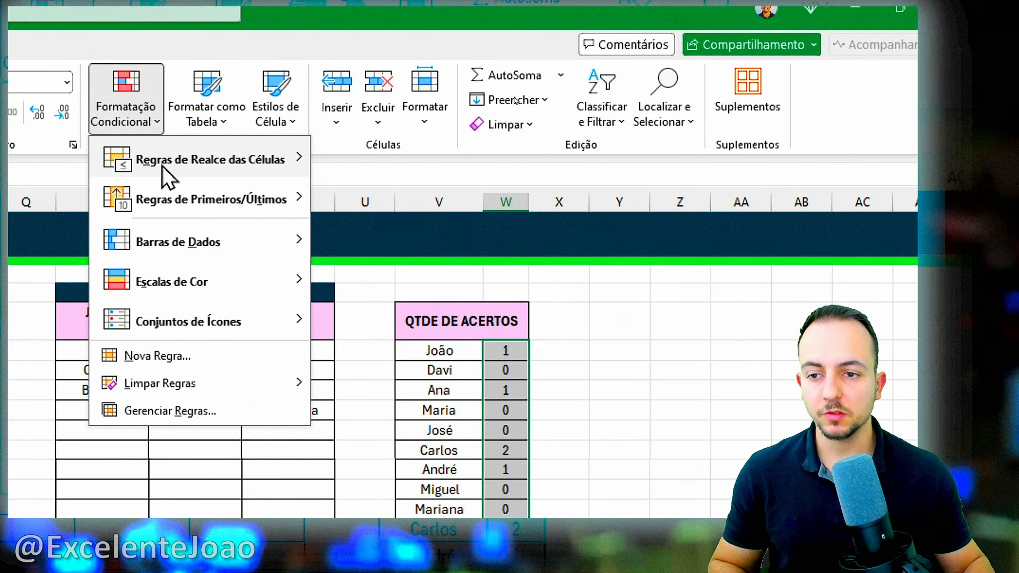
pyautogui.moveTo(179, 272)
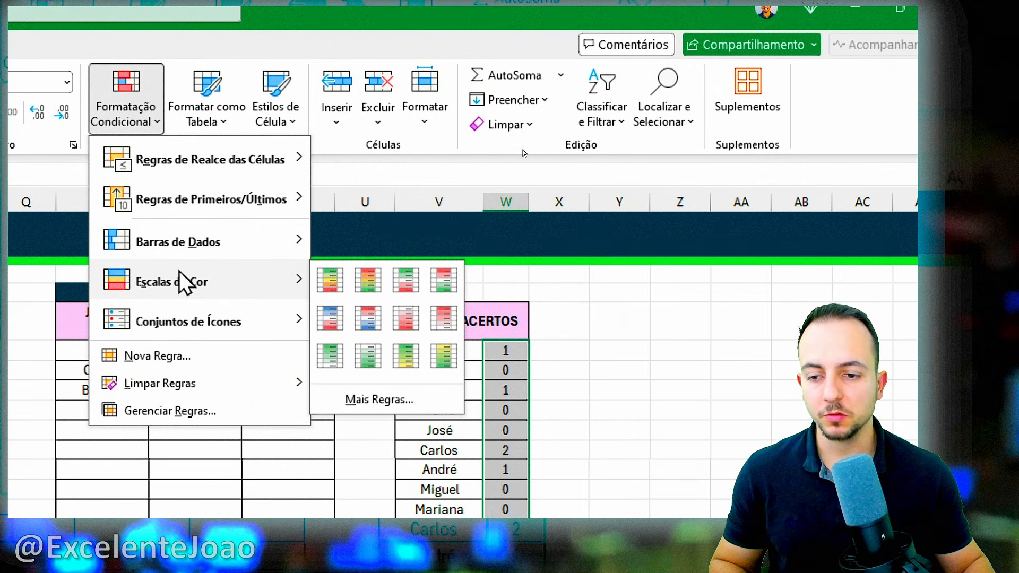
pyautogui.click(330, 279)
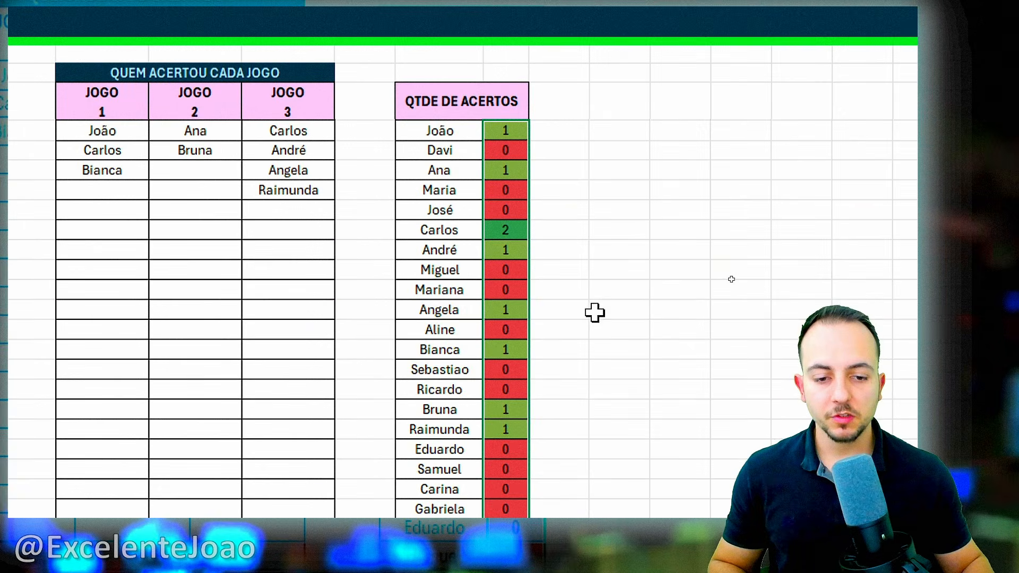
pyautogui.click(594, 529)
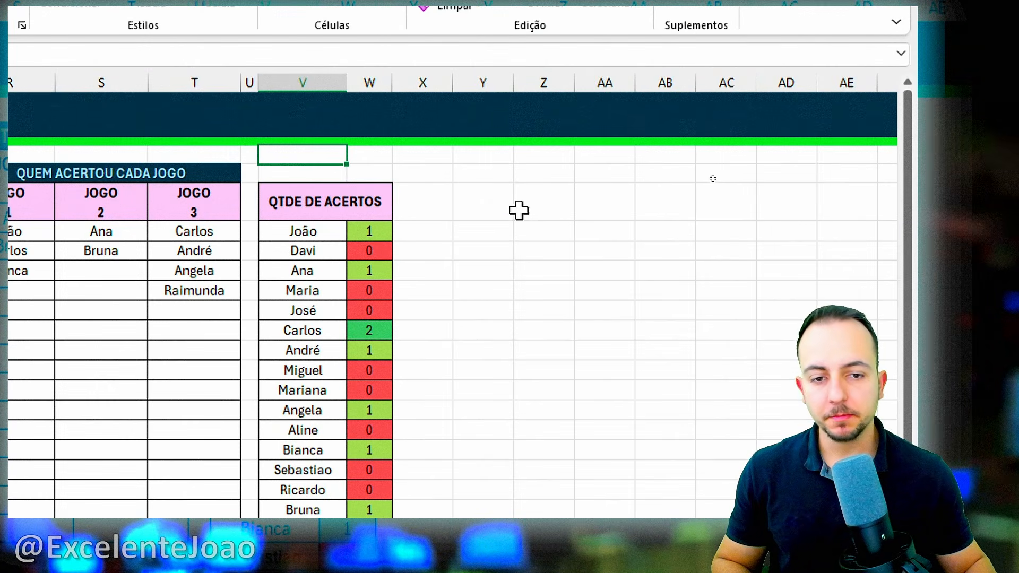
# - Enter the uppercase heading GANHADORES in Y5
pyautogui.moveTo(483, 193); pyautogui.dragTo(519, 210)
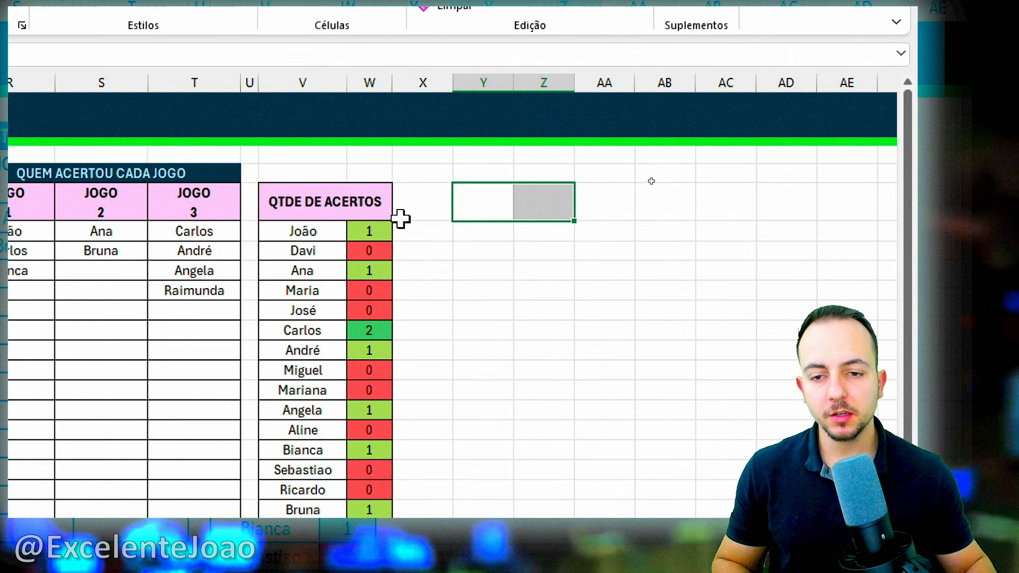
pyautogui.click(353, 208)
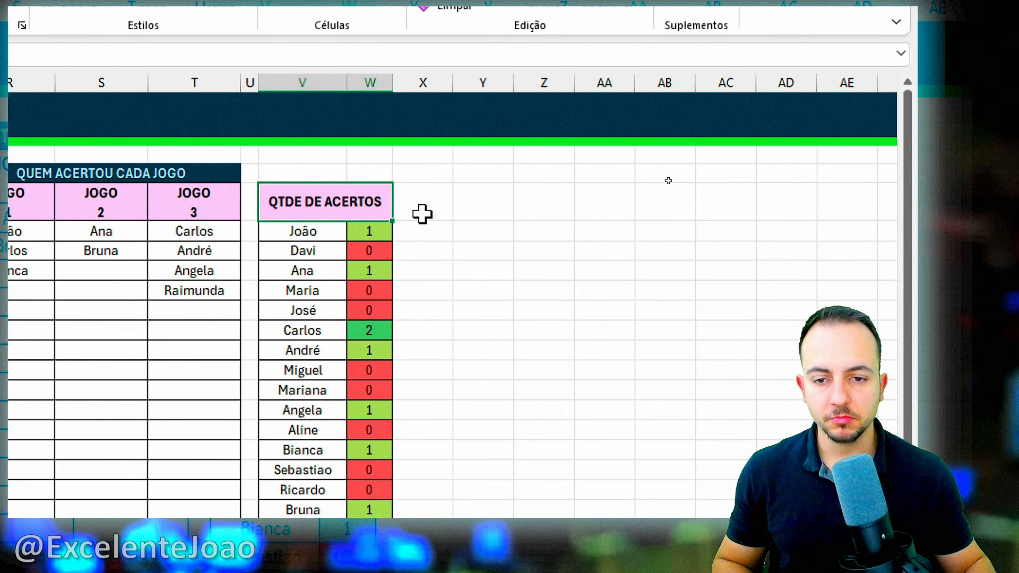
pyautogui.click(465, 203)
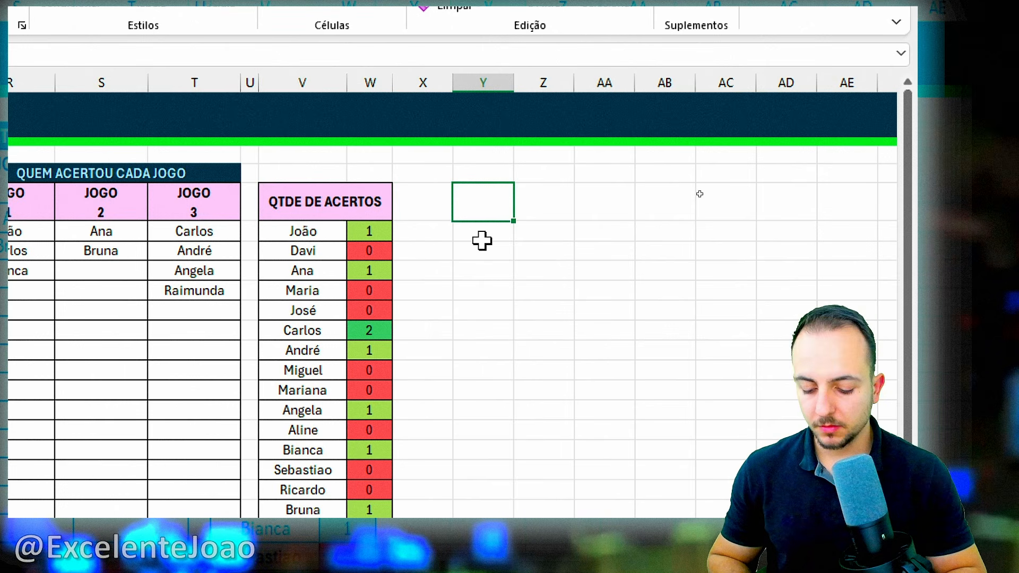
pyautogui.write('gANHADORES')
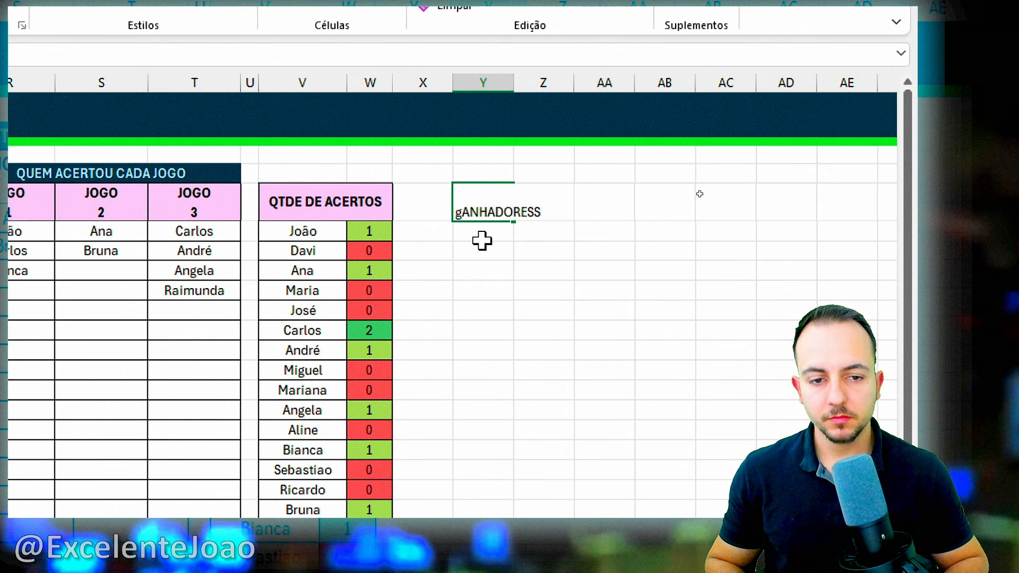
pyautogui.press('Return')
pyautogui.press('Up')
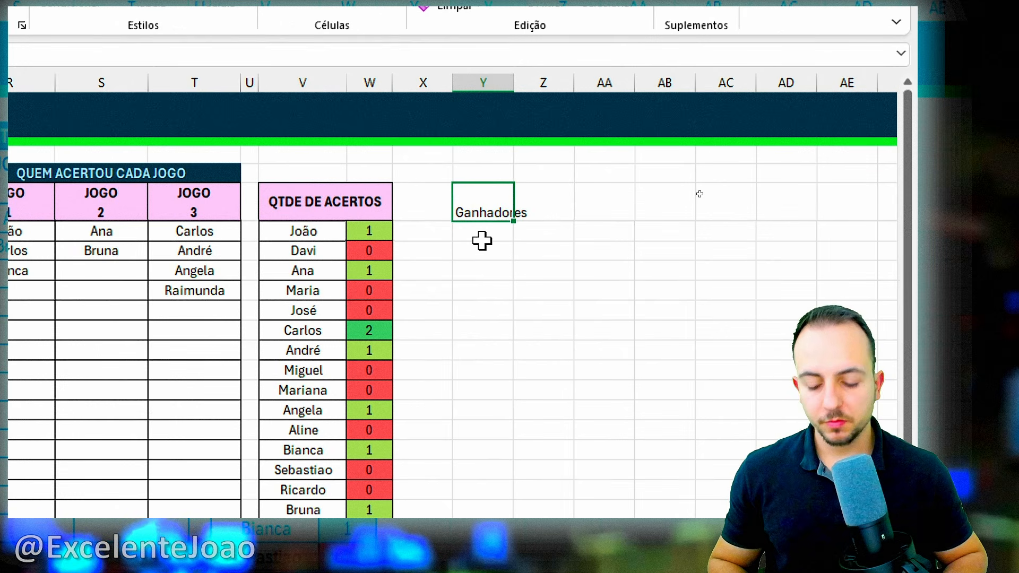
pyautogui.write('GANHADORES')
pyautogui.press('Return')
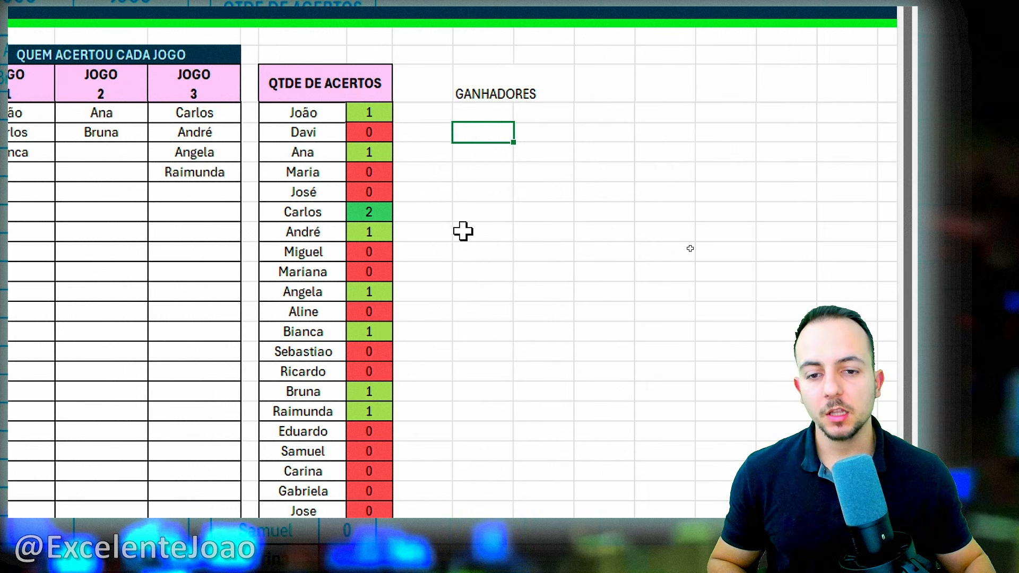
# - Enter the label MAIOR NUMERO DE ACERTOS in Y7
pyautogui.moveTo(391, 198); pyautogui.dragTo(393, 187)
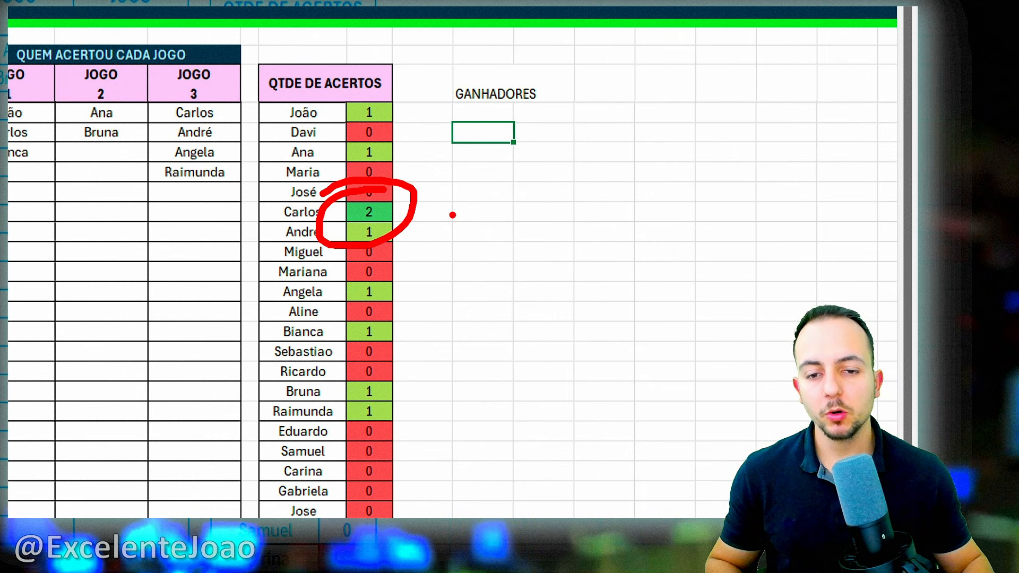
pyautogui.press('Escape')
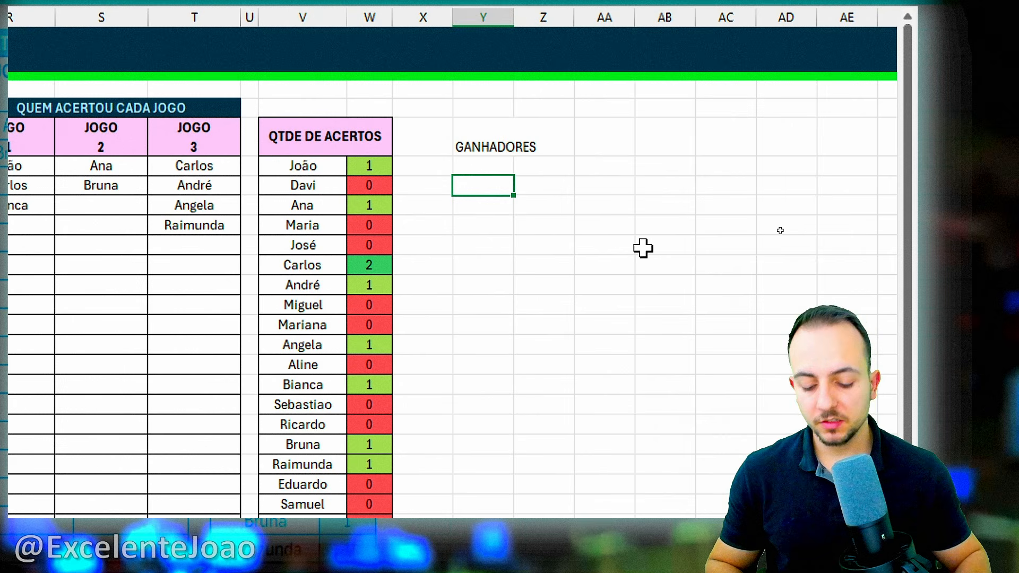
pyautogui.write('NUMERO DE')
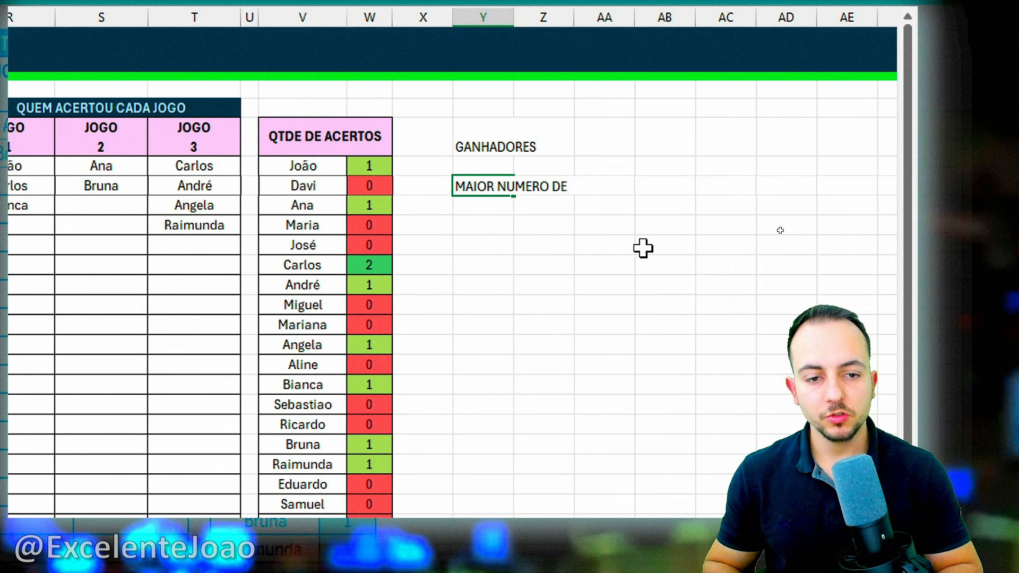
pyautogui.write(' ACERTOS')
pyautogui.press('Return')
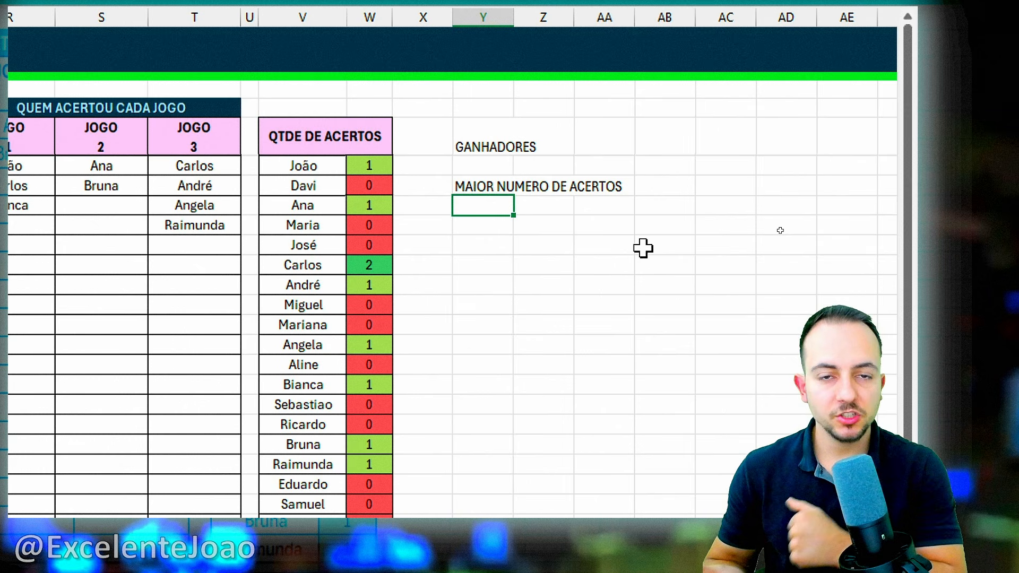
# - Calculate the highest number of correct guesses in Y8 with the MÁXIMO function over W6:W29
pyautogui.write('=MÁ')
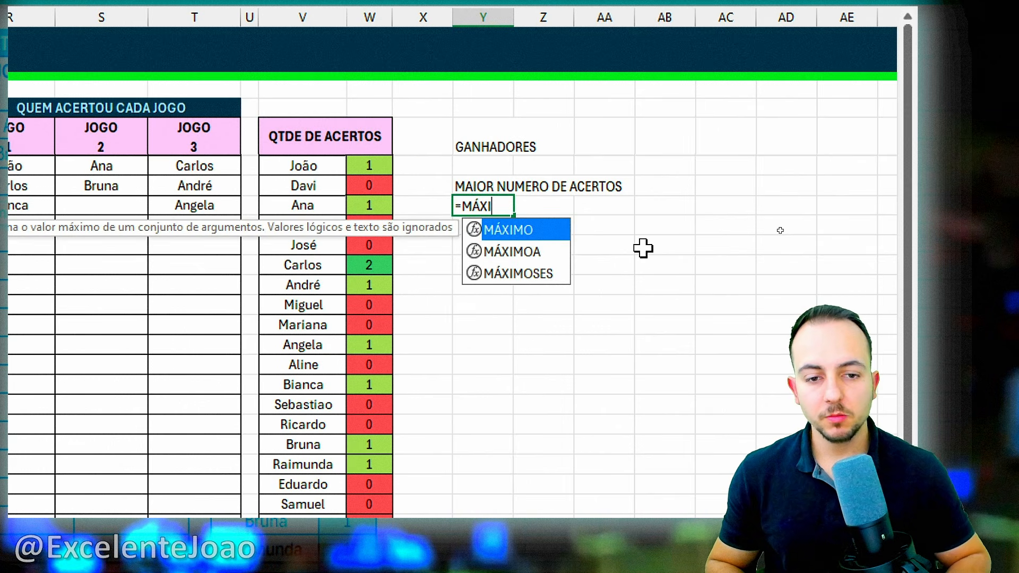
pyautogui.write('XI')
pyautogui.doubleClick(547, 233)
pyautogui.moveTo(381, 159); pyautogui.dragTo(369, 443)
pyautogui.scroll(3, 531, 223)
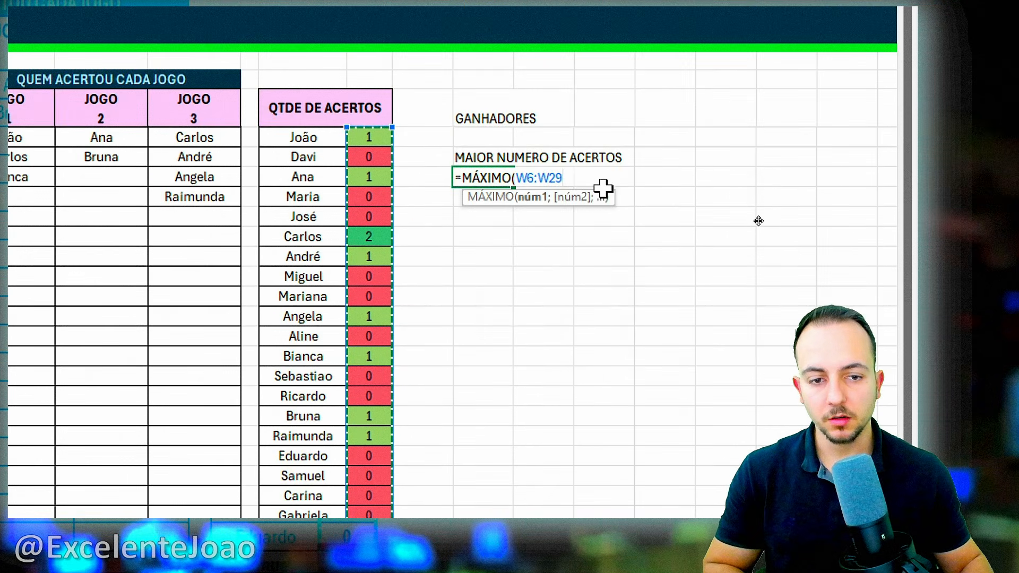
pyautogui.press('Return')
pyautogui.click(512, 178)
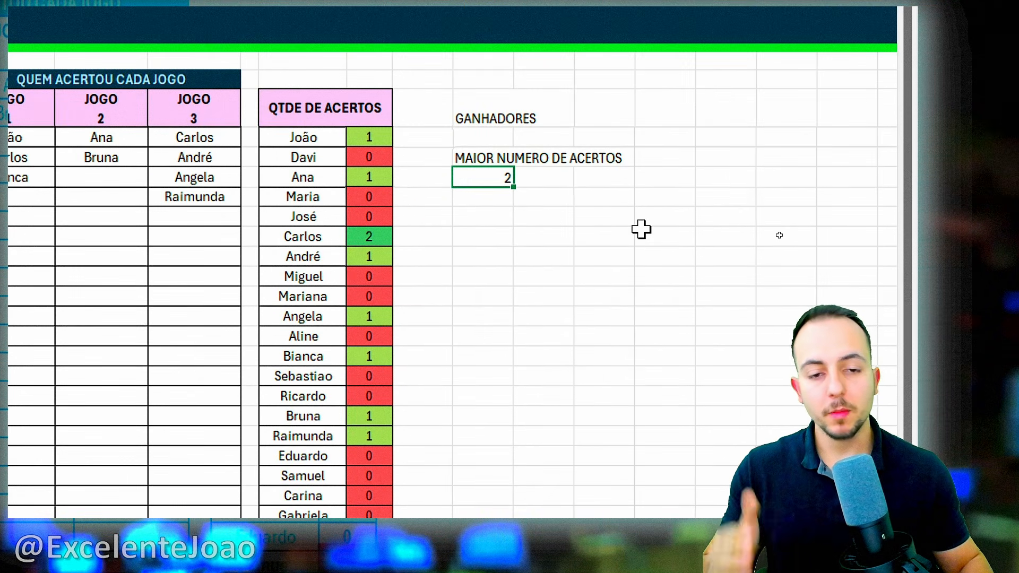
pyautogui.scroll(-3, 588, 425)
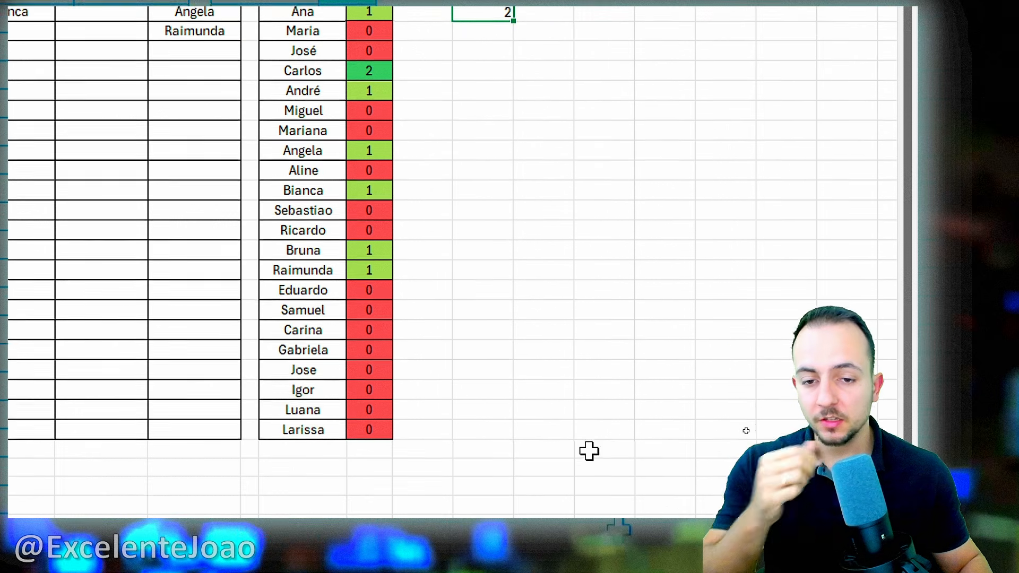
pyautogui.scroll(2, 557, 159)
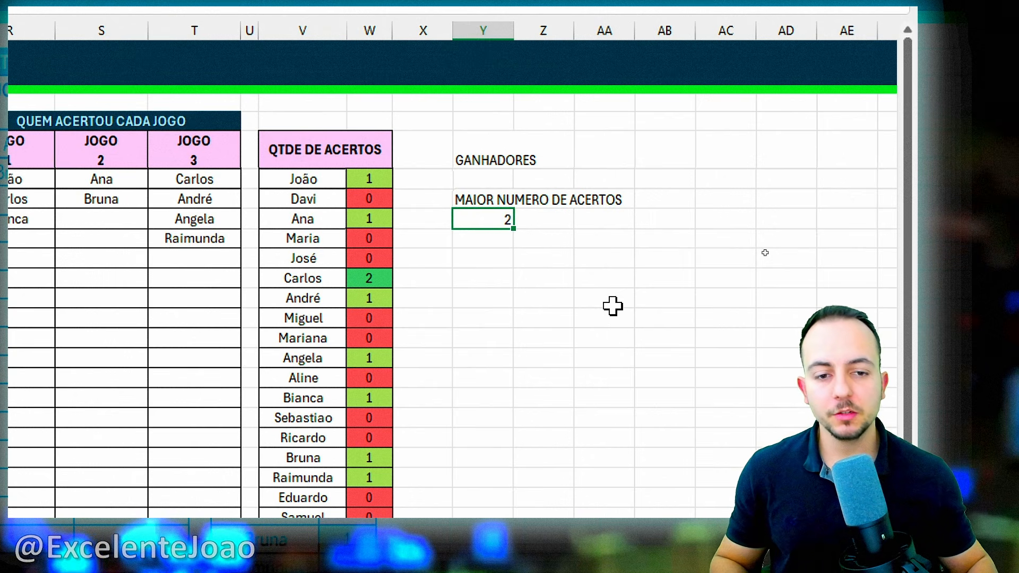
# - Enter the label LISTA DE GANHADORES in Y10
pyautogui.click(496, 252)
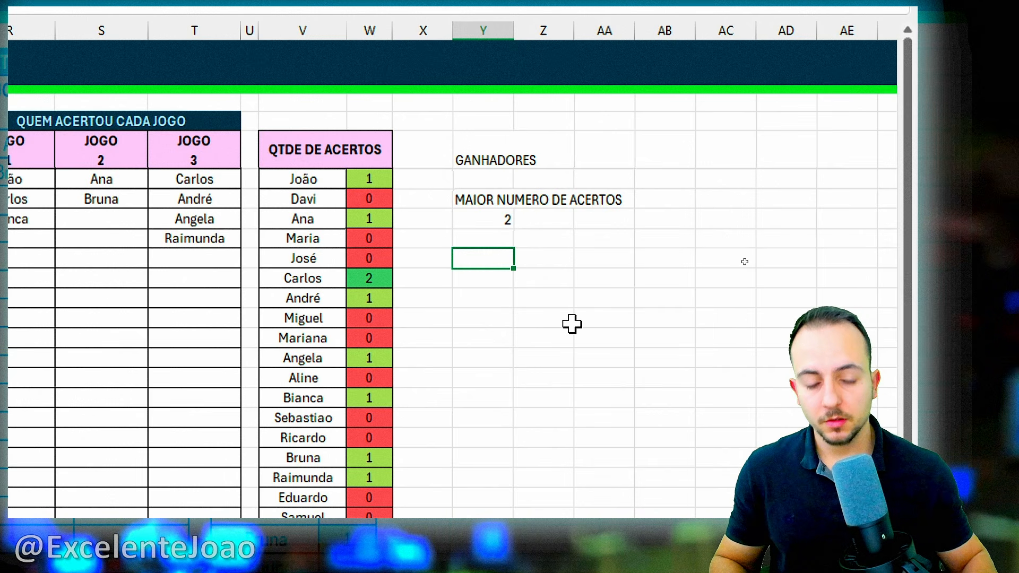
pyautogui.write('DE GANHADORES')
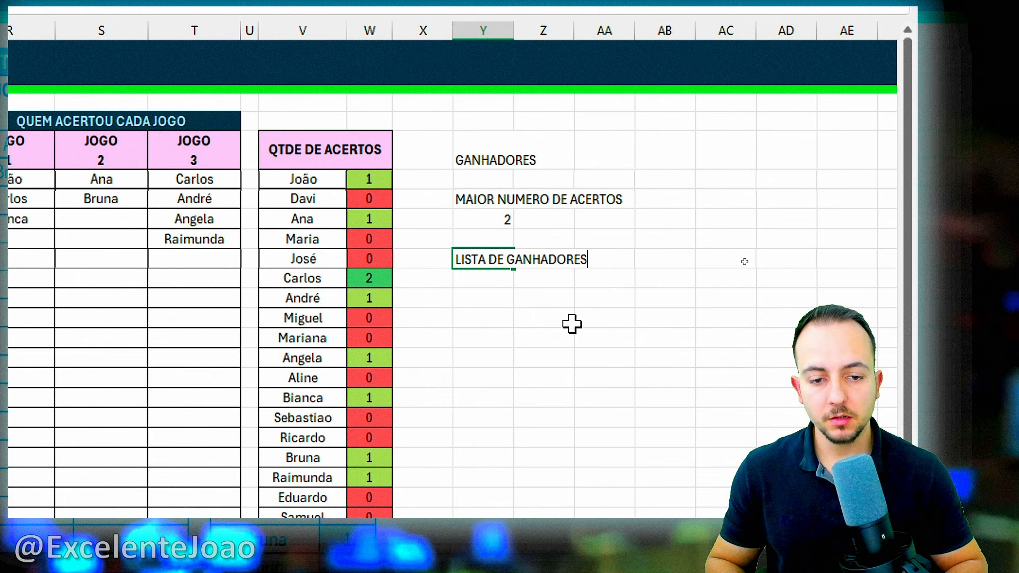
pyautogui.press('Return')
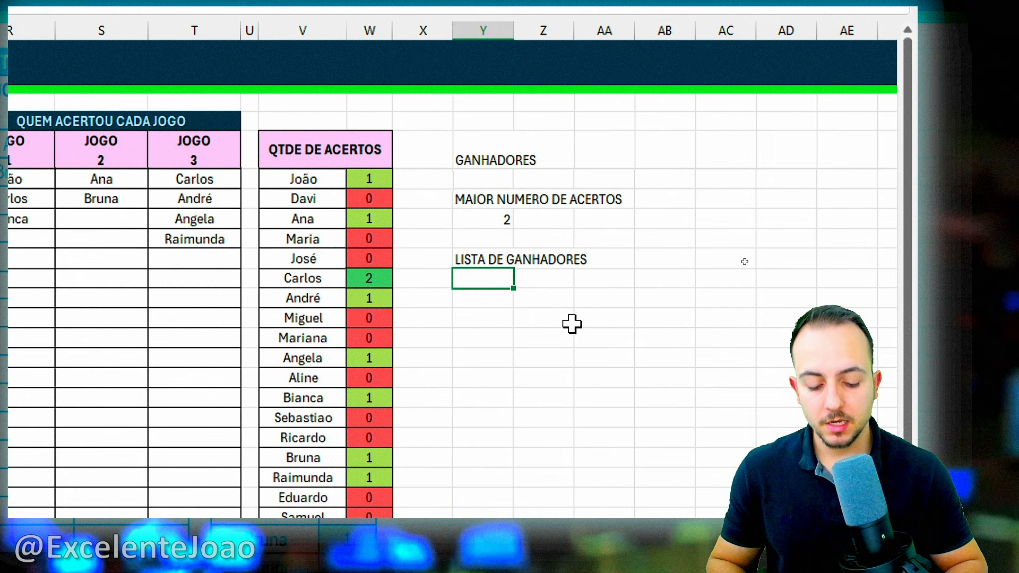
# - List the winners in Y11 with the FILTRO function, returning names from V6:V29 where W6:W29 equals Y8
pyautogui.write('=FILTR')
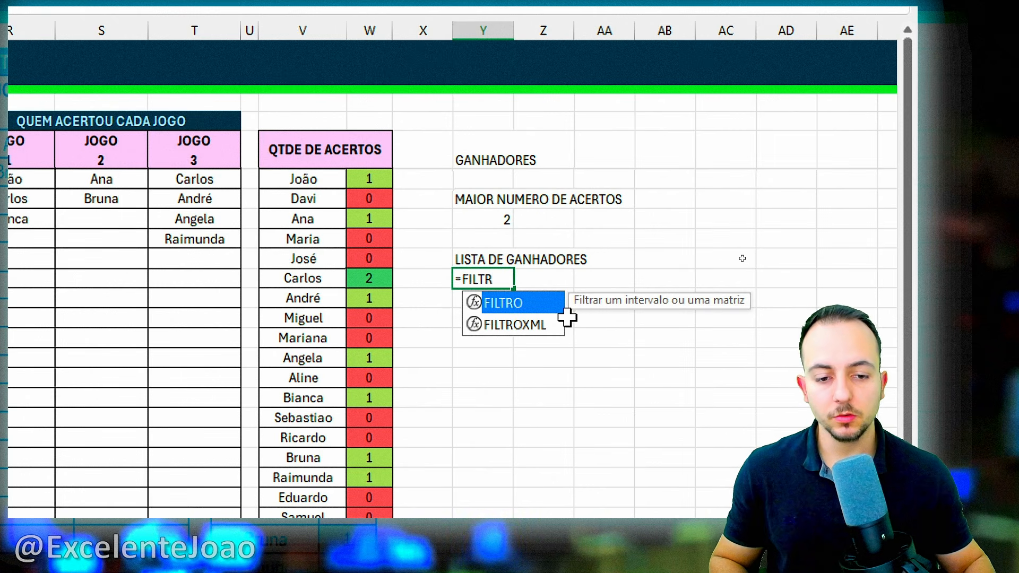
pyautogui.doubleClick(530, 306)
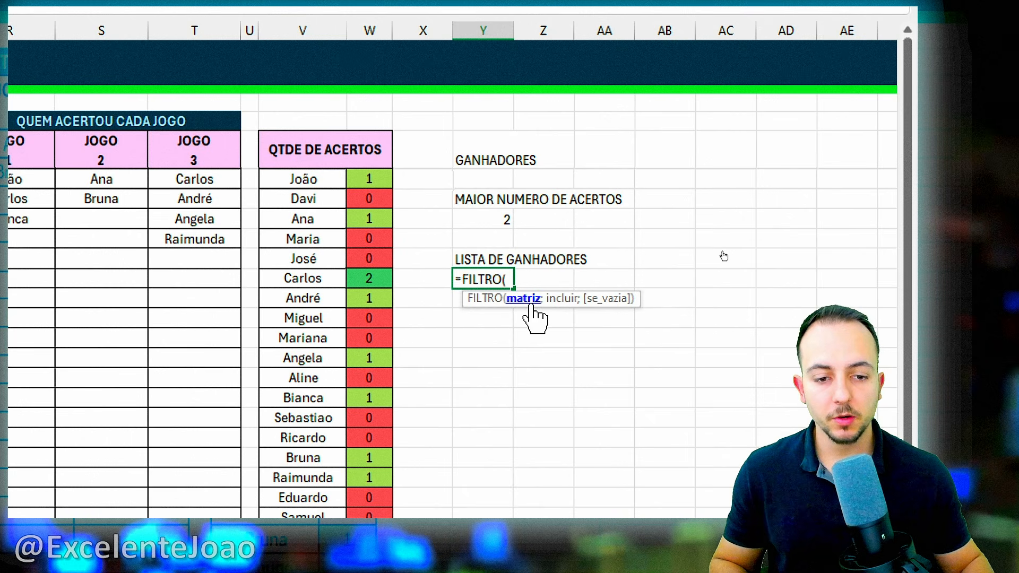
pyautogui.moveTo(333, 181); pyautogui.dragTo(316, 455)
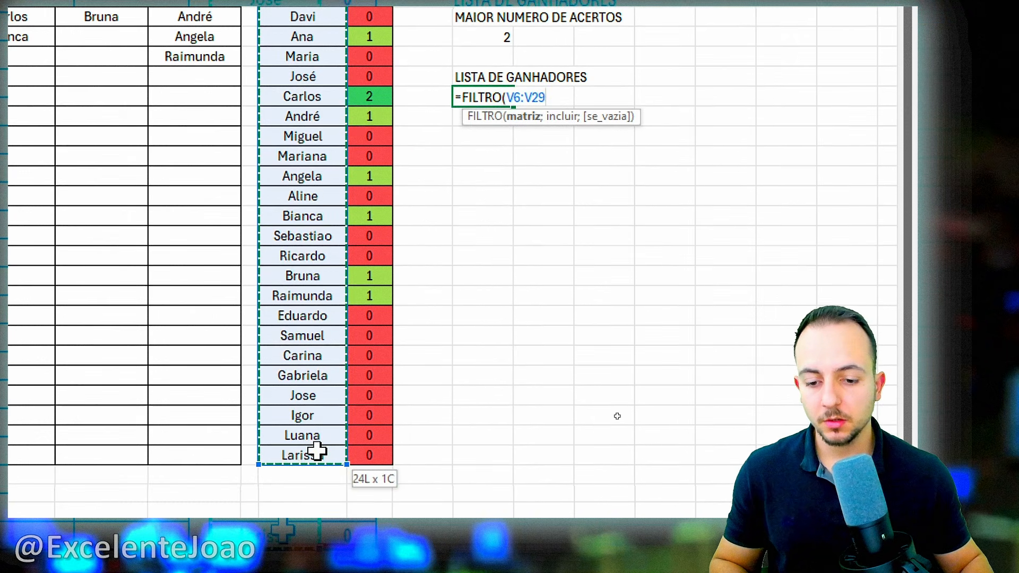
pyautogui.write(';')
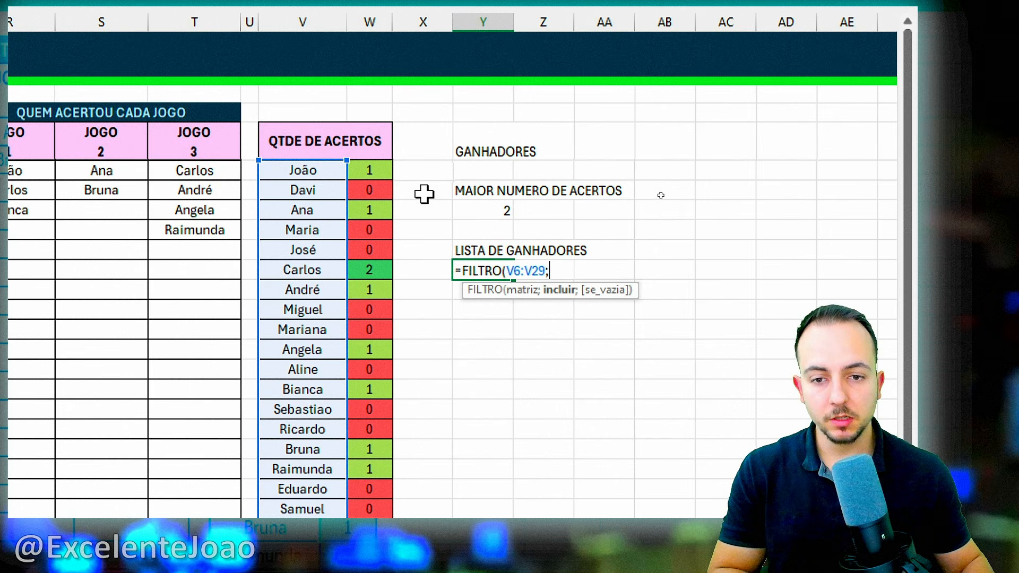
pyautogui.moveTo(369, 170); pyautogui.dragTo(363, 450)
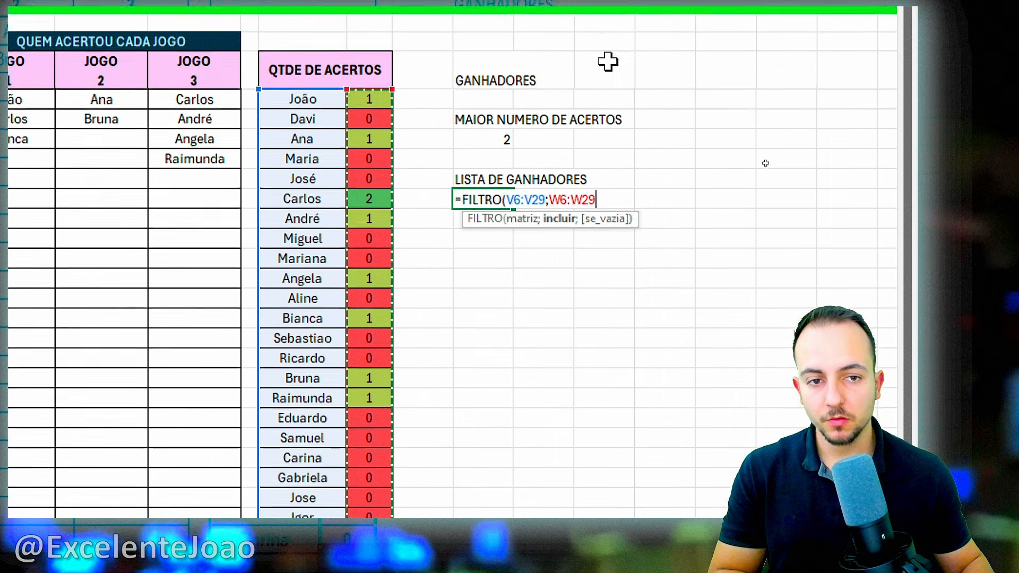
pyautogui.write('=')
pyautogui.click(499, 43)
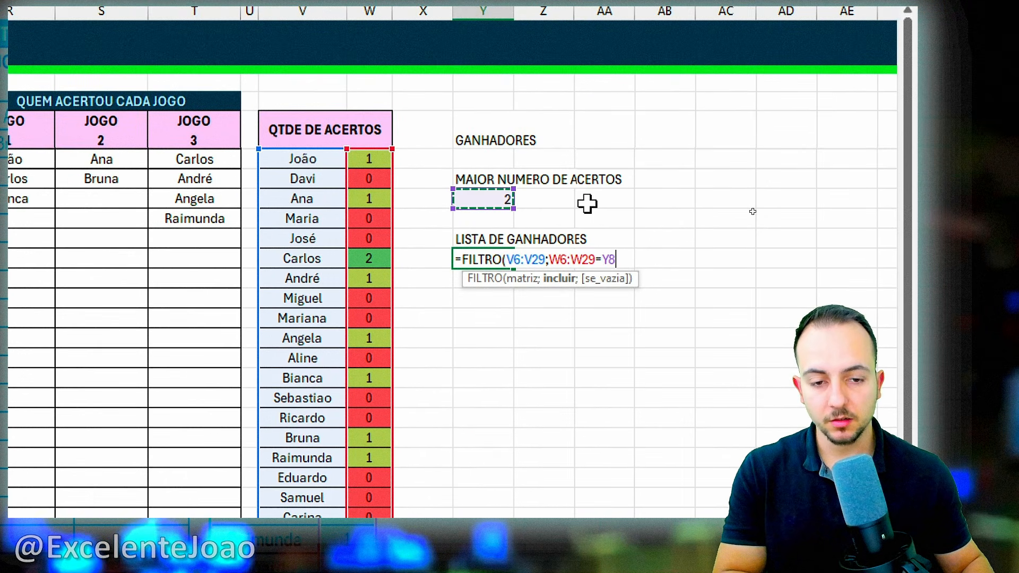
pyautogui.press('Return')
pyautogui.press('Up')
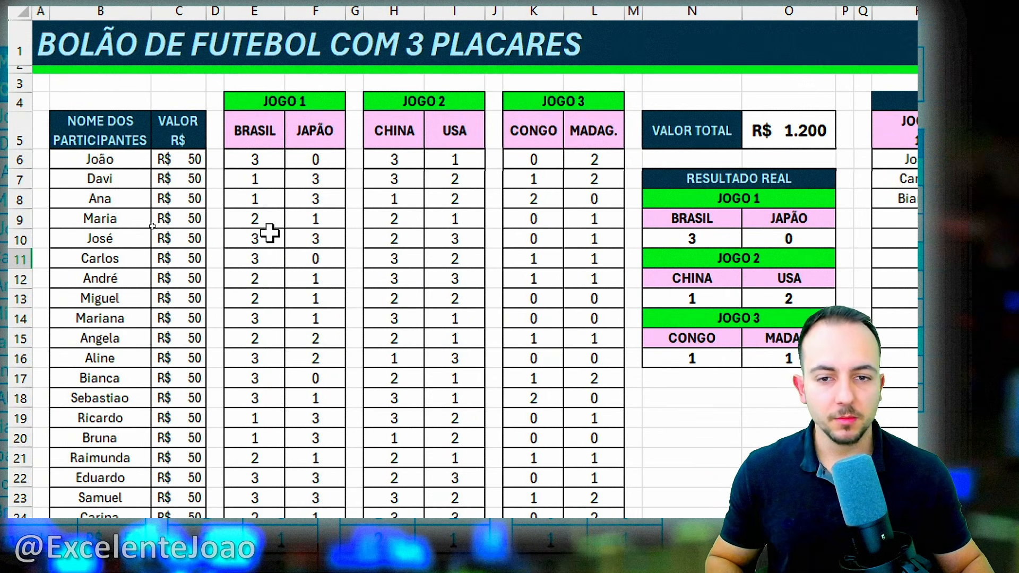
# - Set the JOGO 1 guess of the participant in row 8 to BRASIL 3, JAPÃO 0
pyautogui.moveTo(407, 202); pyautogui.dragTo(437, 198)
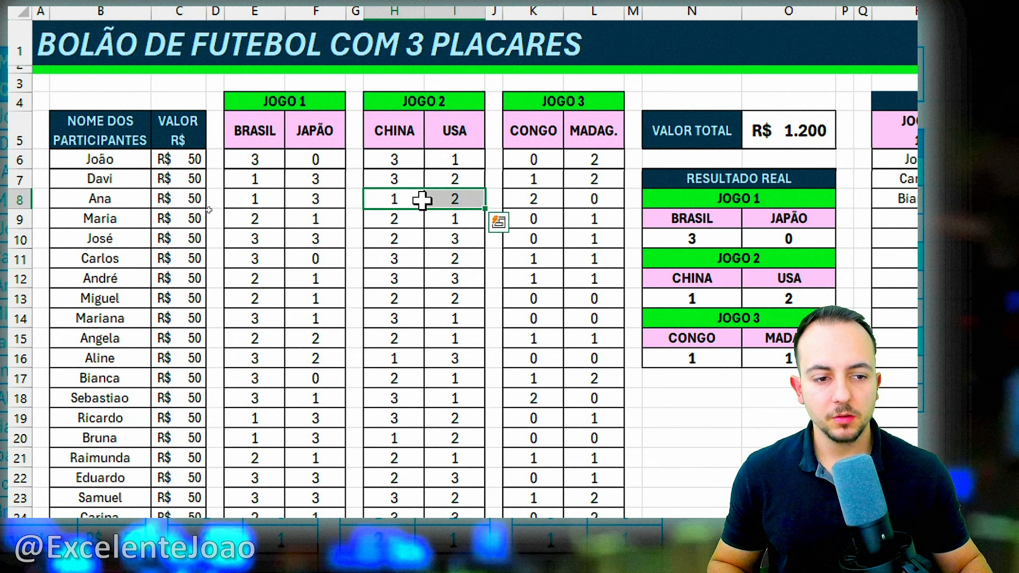
pyautogui.click(266, 203)
pyautogui.write('3')
pyautogui.press('Right')
pyautogui.write('0')
pyautogui.press('Right')
pyautogui.press('Right')
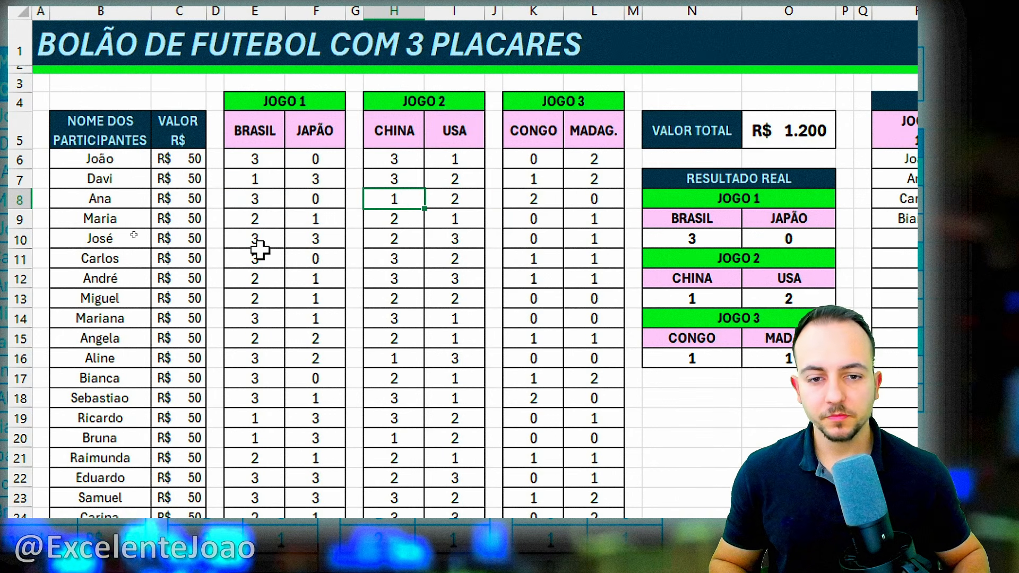
pyautogui.press('Right')
pyautogui.press('Right')
pyautogui.press('Right')
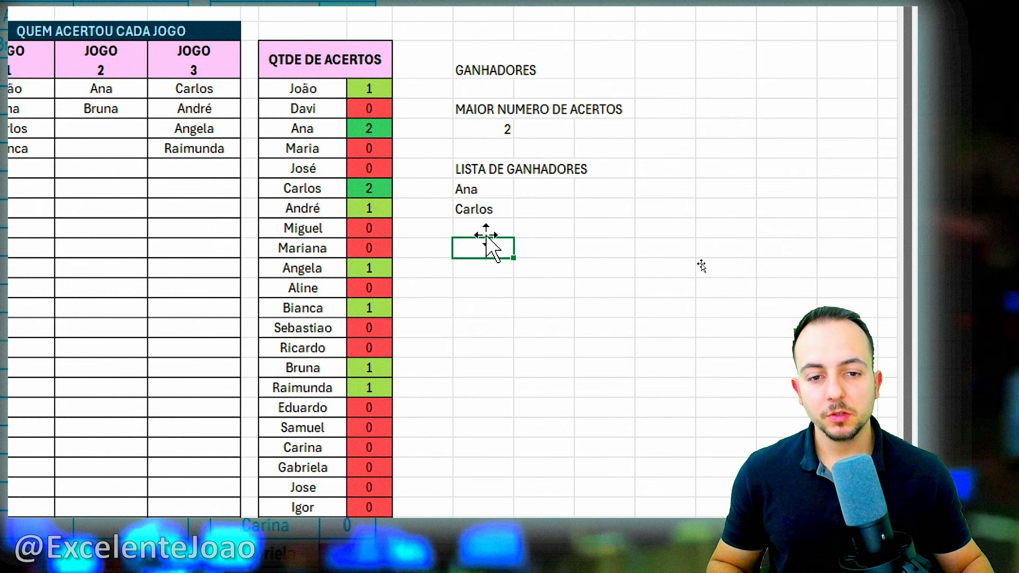
# - Enter the label QUANTO CADA UM GANHA in Y14, below the list of winners
pyautogui.write('QUANTO ')
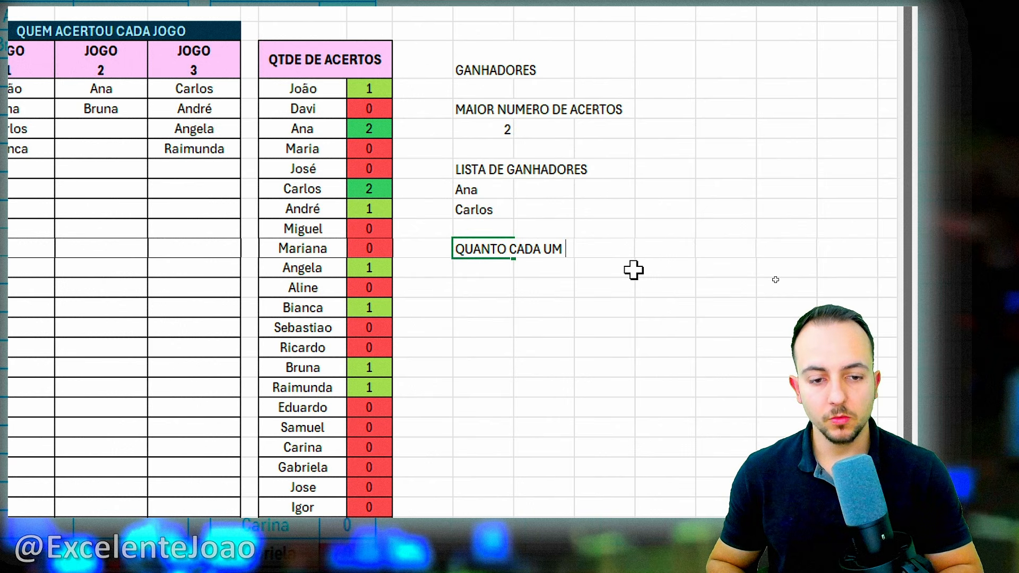
pyautogui.write('CADA UM GANHA')
pyautogui.press('Return')
# - Calculate each winner's prize below the QUANTO CADA UM GANHA label by dividing O5 by CONT.VALORES over Y12:AA14
pyautogui.write('=')
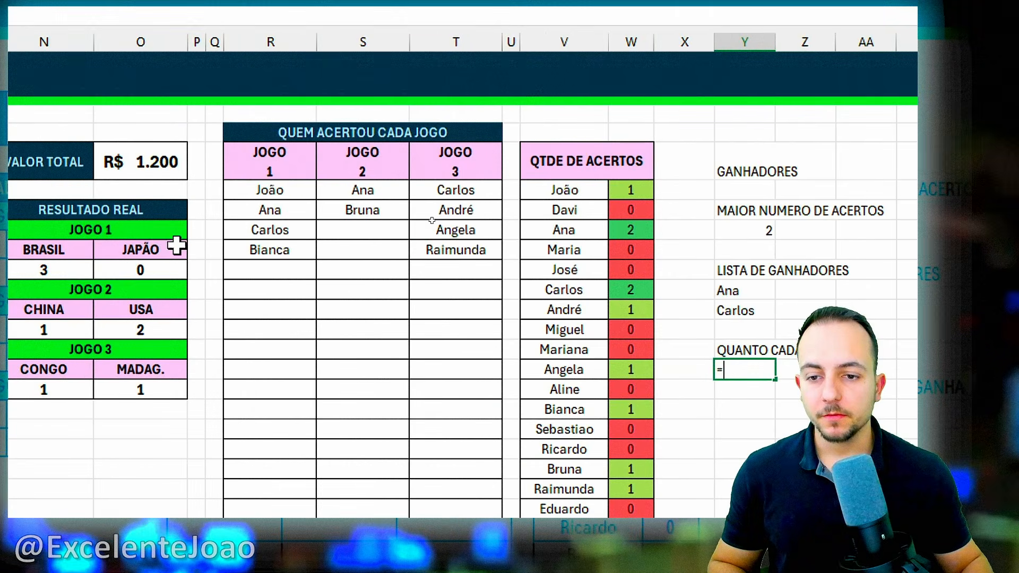
pyautogui.click(234, 161)
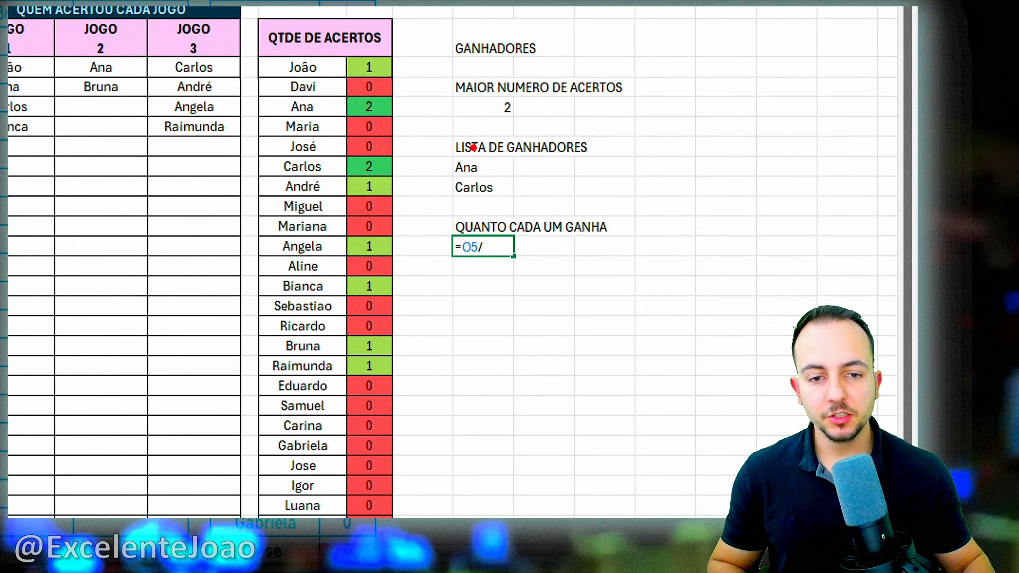
pyautogui.moveTo(473, 147); pyautogui.dragTo(445, 145)
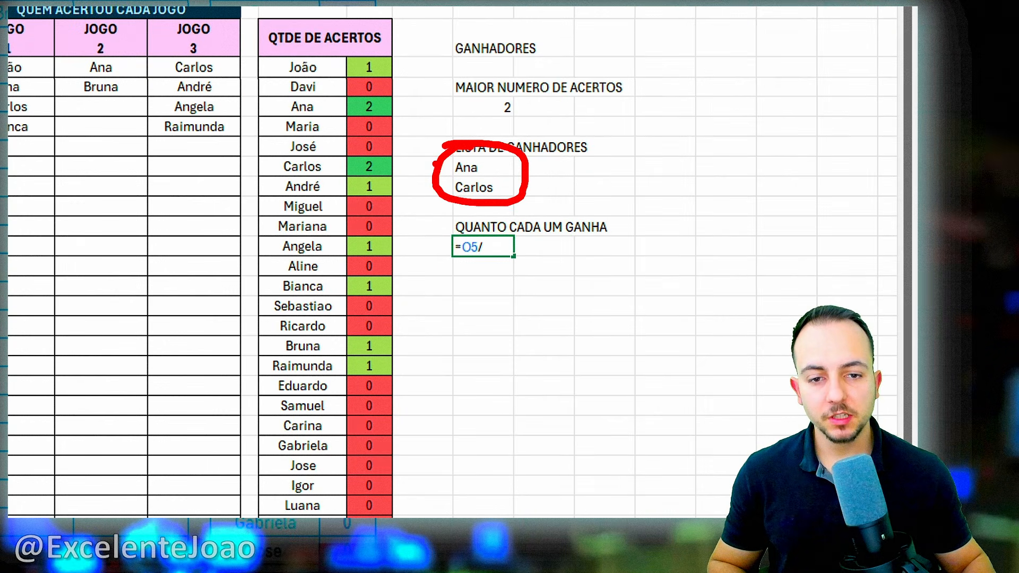
pyautogui.write('CONT')
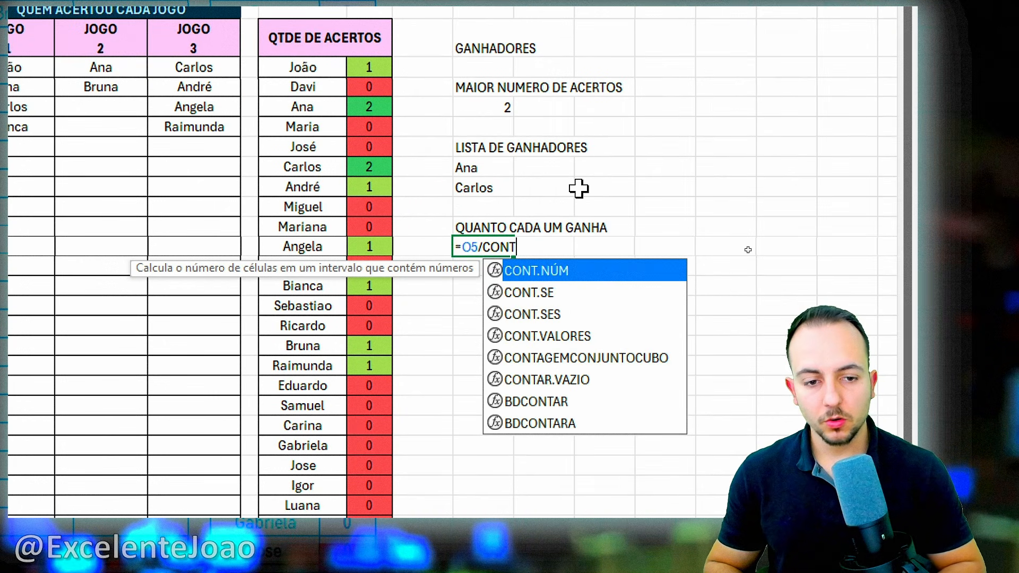
pyautogui.doubleClick(566, 338)
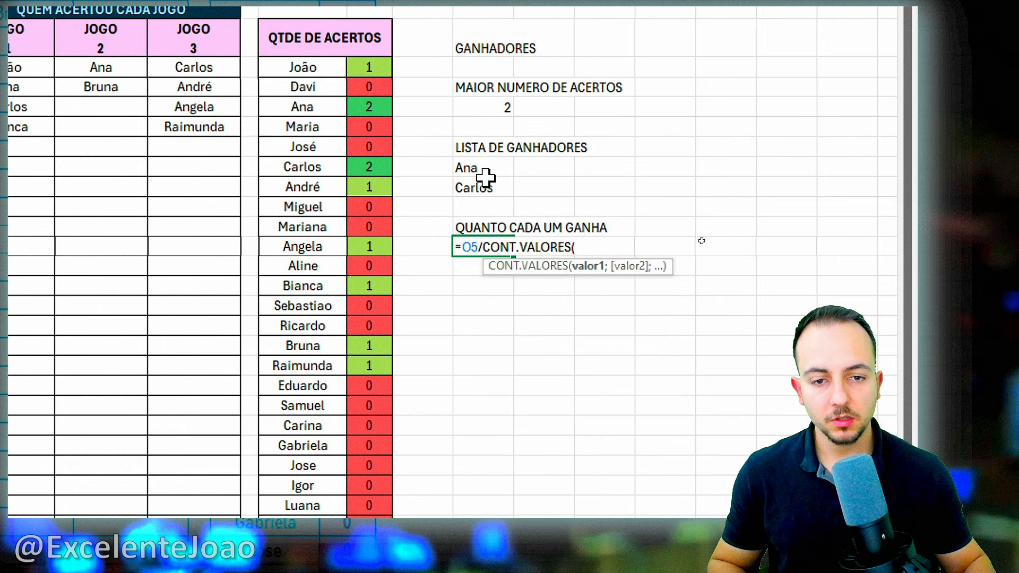
pyautogui.moveTo(484, 175); pyautogui.dragTo(484, 189)
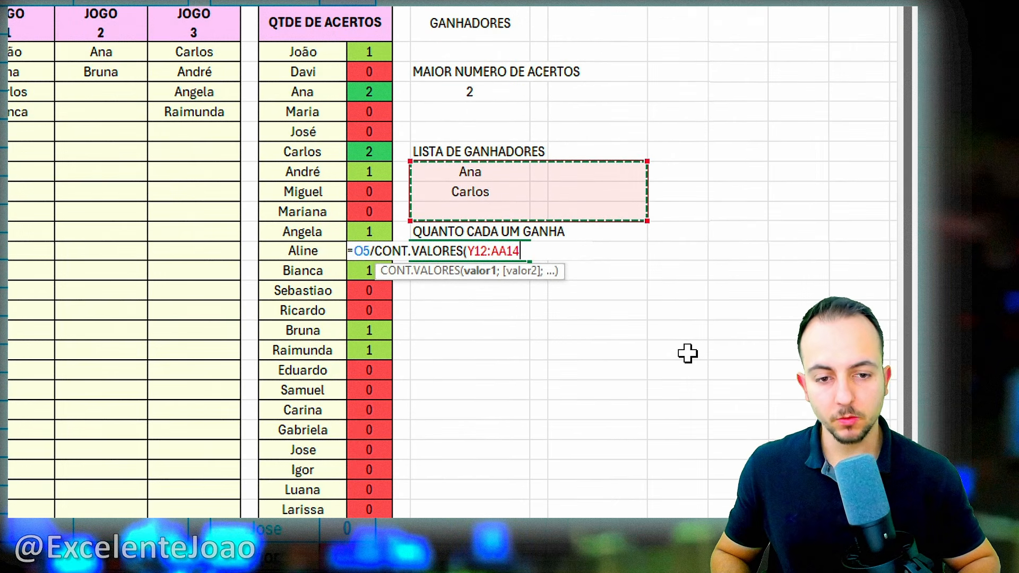
pyautogui.press('Return')
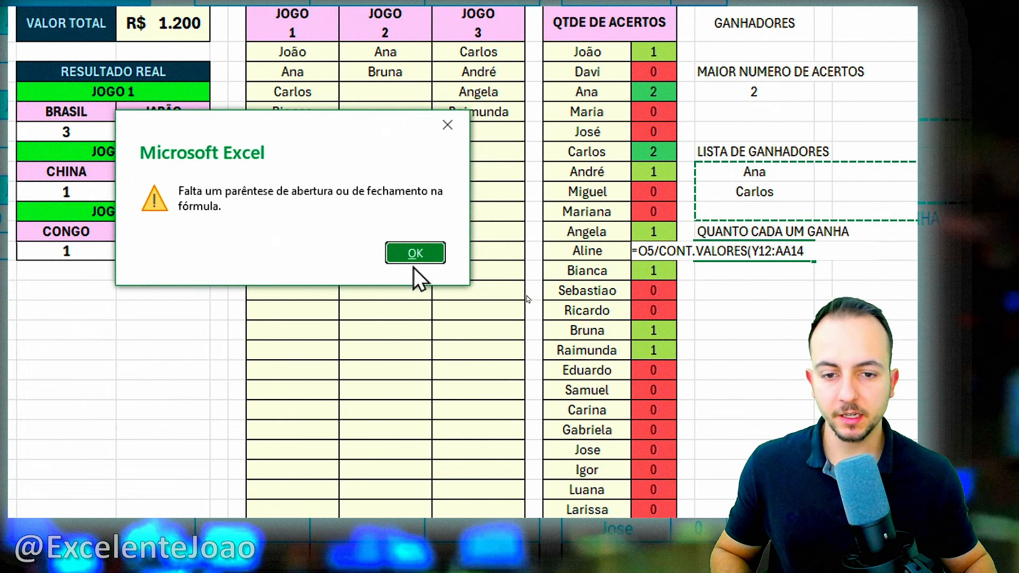
pyautogui.click(420, 257)
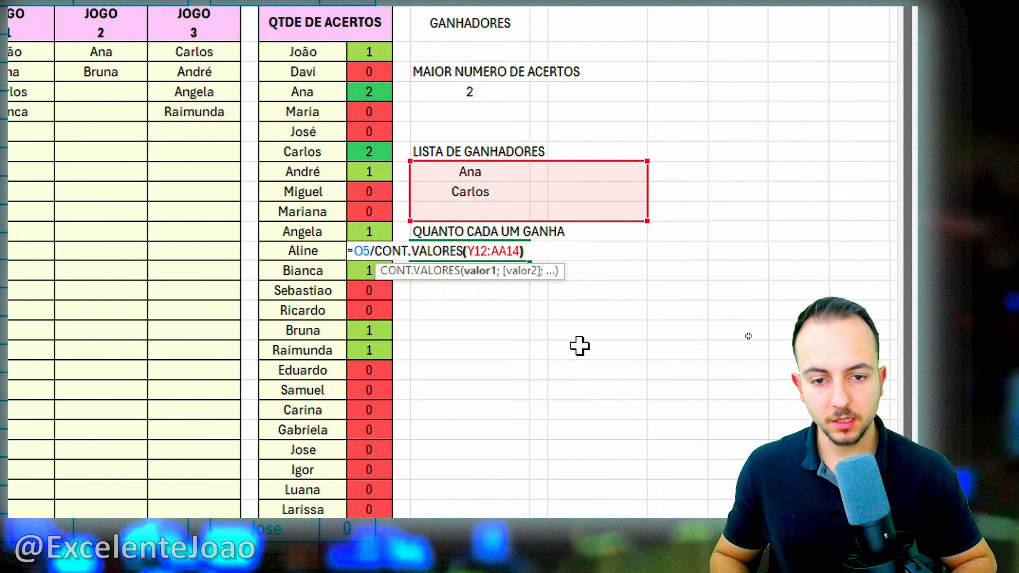
pyautogui.press('Return')
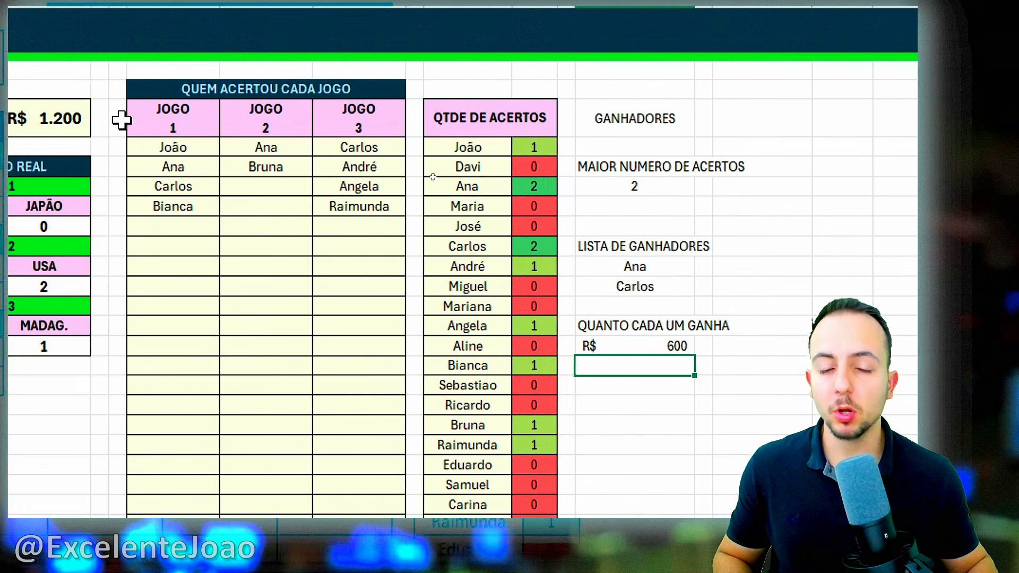
pyautogui.hscroll(-5, 121, 120)
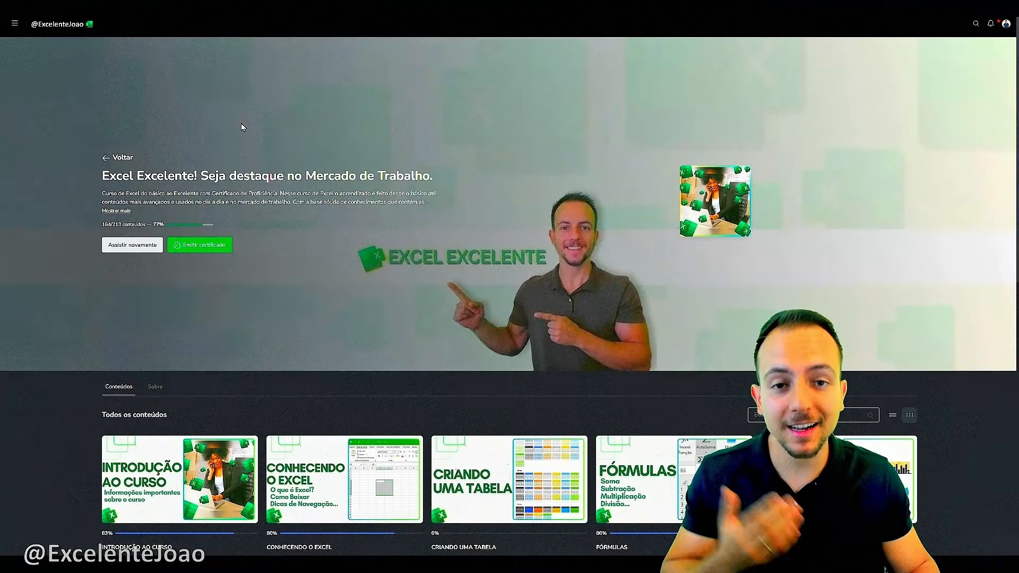
# - Switch to the Excel Excelente course site and look through its lesson list and course modules
pyautogui.scroll(-3, 242, 127)
pyautogui.scroll(-7, 241, 127)
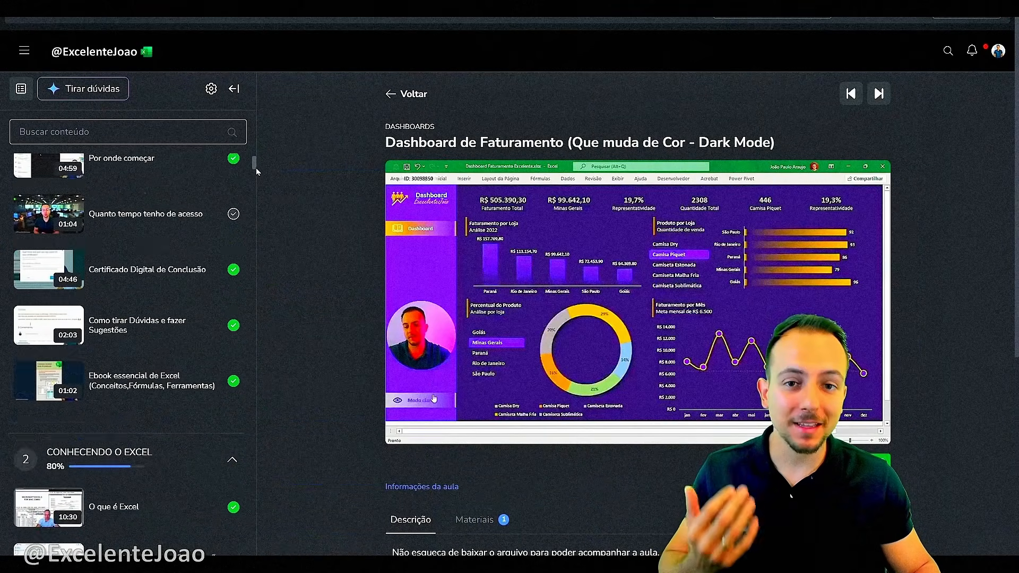
pyautogui.moveTo(257, 168); pyautogui.dragTo(256, 217)
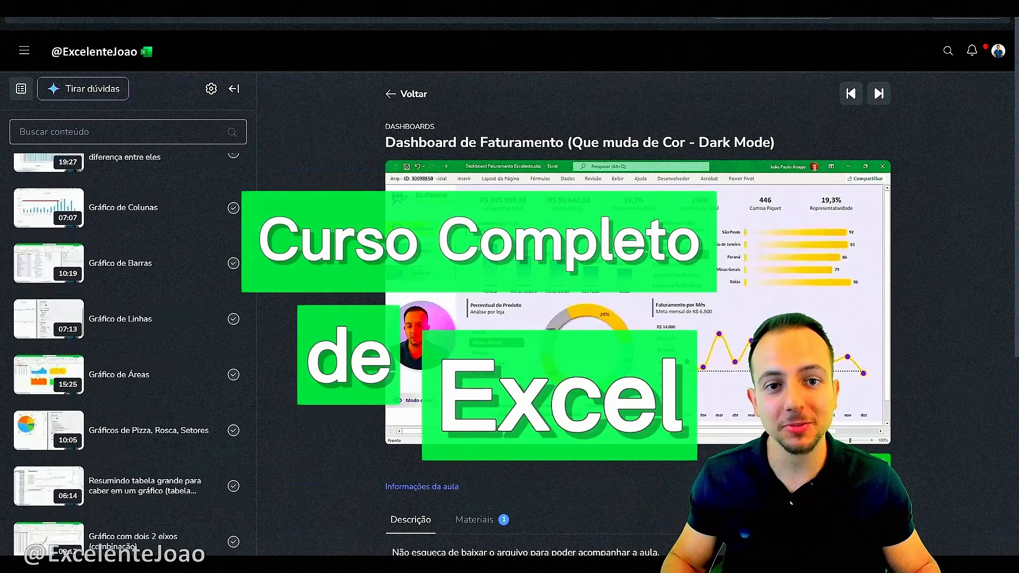
pyautogui.scroll(-5, 127, 345)
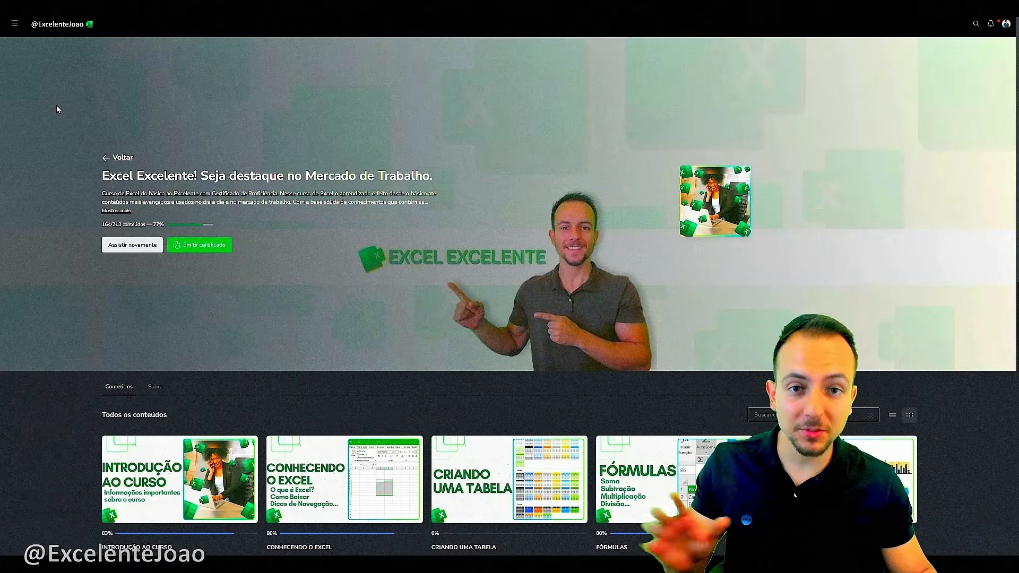
pyautogui.scroll(-5, 57, 105)
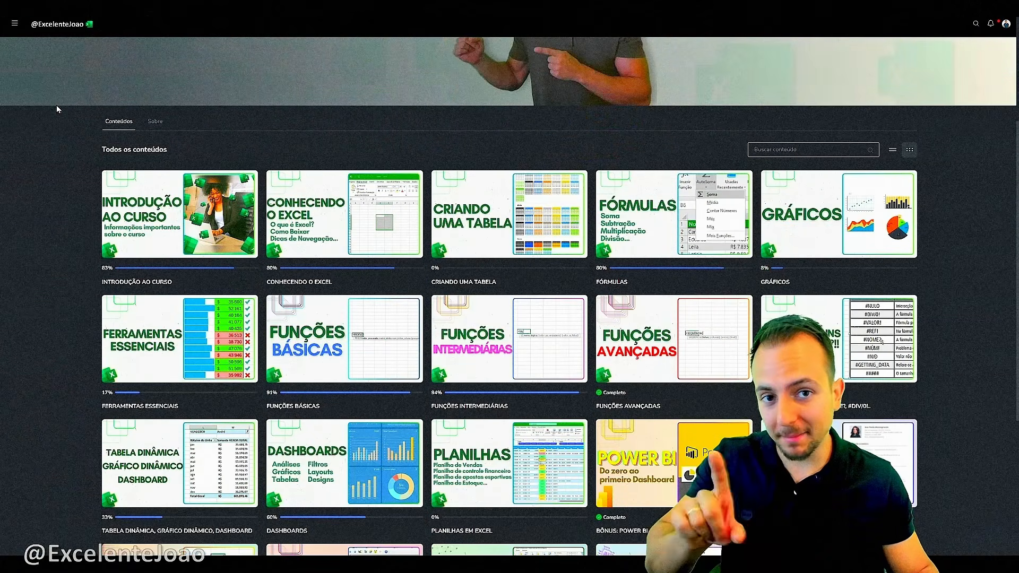
pyautogui.scroll(-5, 56, 106)
pyautogui.scroll(2, 55, 107)
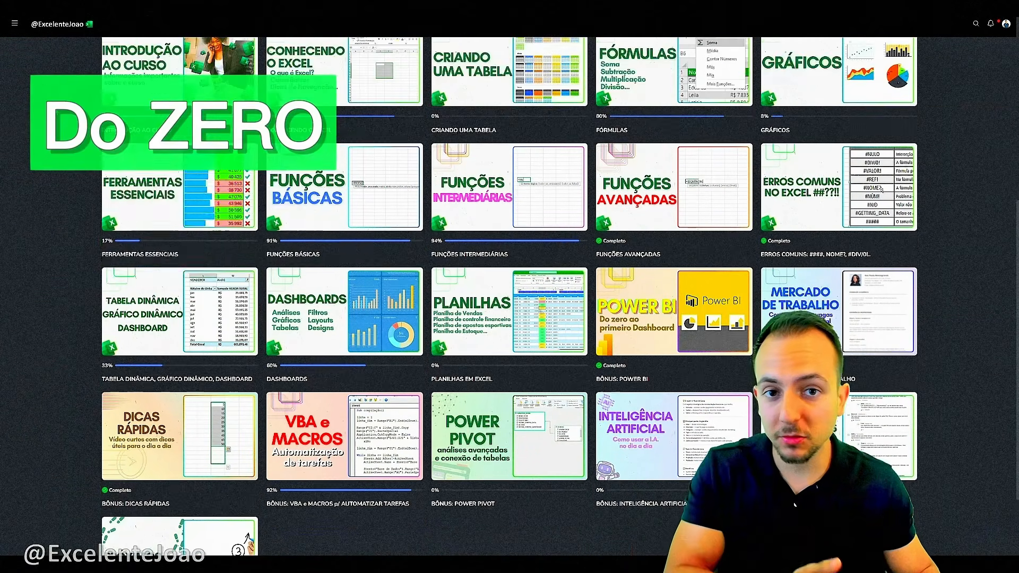